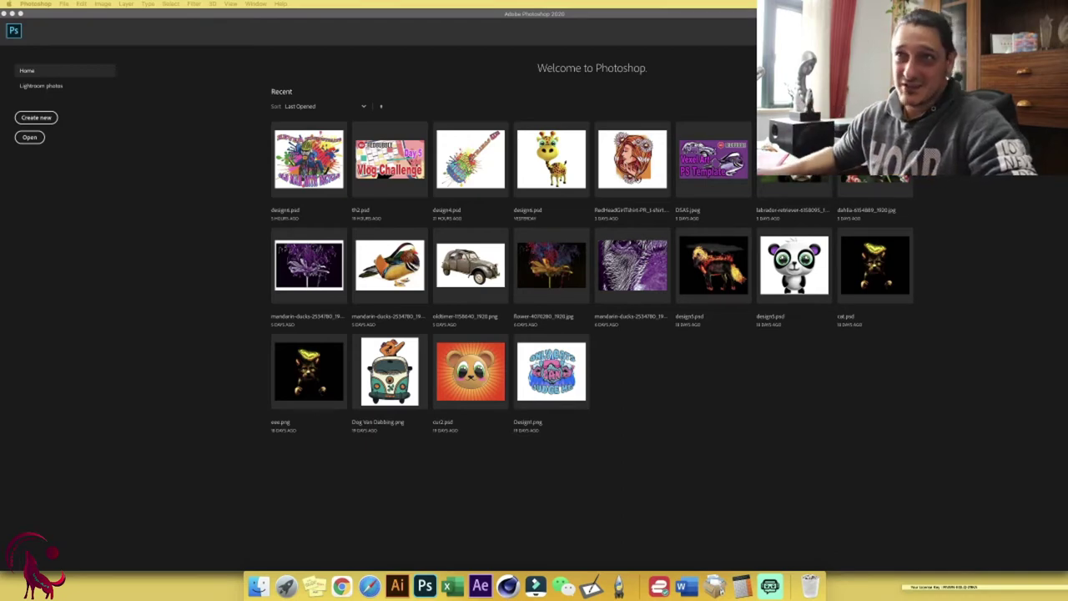
- Create a 7632 x 6480 px RGB document from the BLANKETS preset with a white background and add an empty layer
left_click(63, 5)
left_click(73, 15)
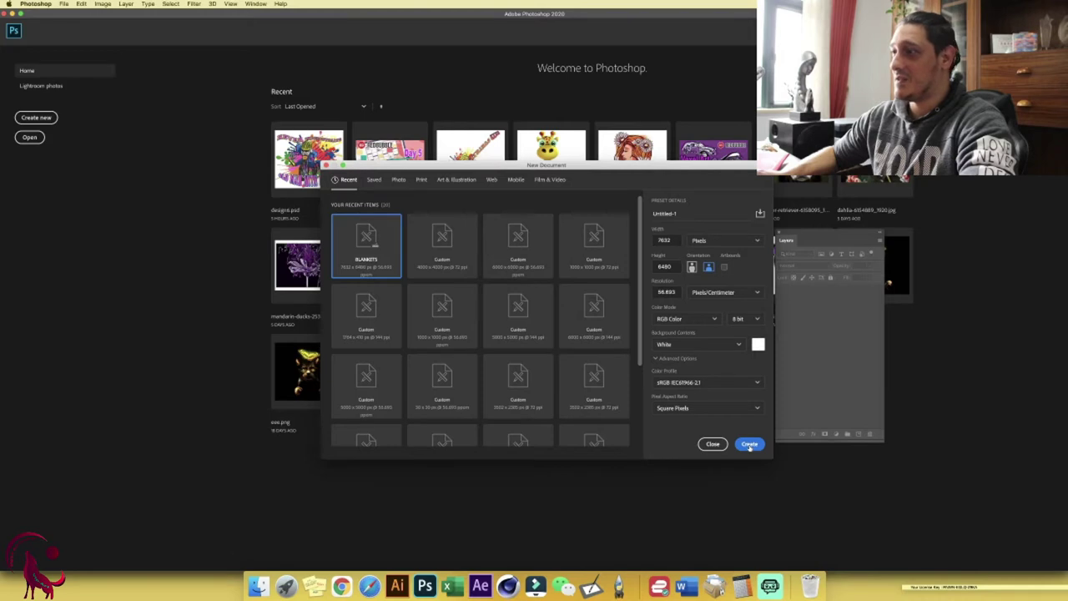
left_click(749, 445)
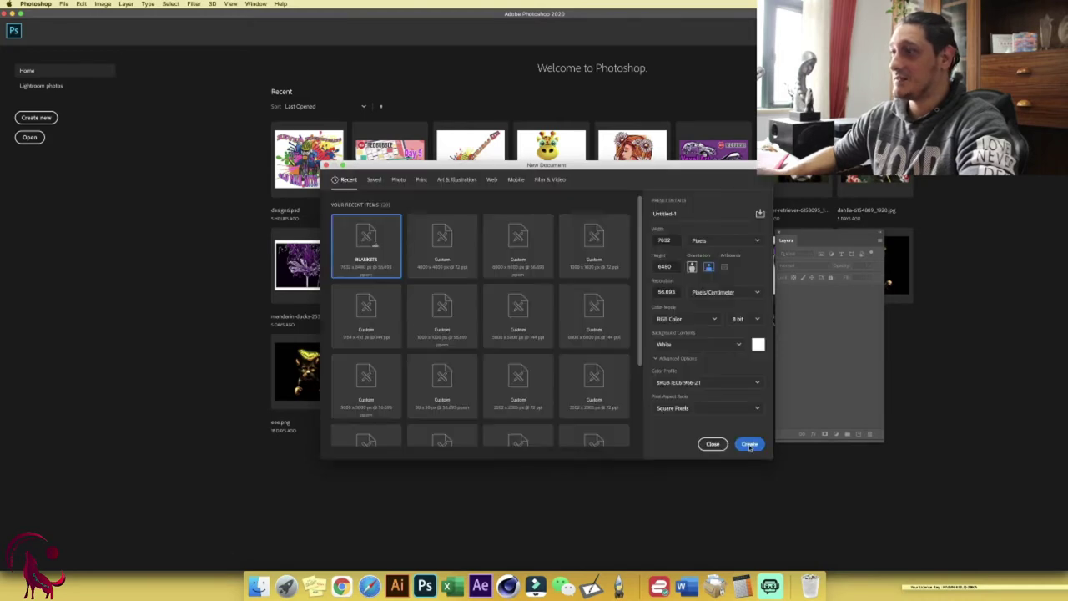
left_click(857, 434)
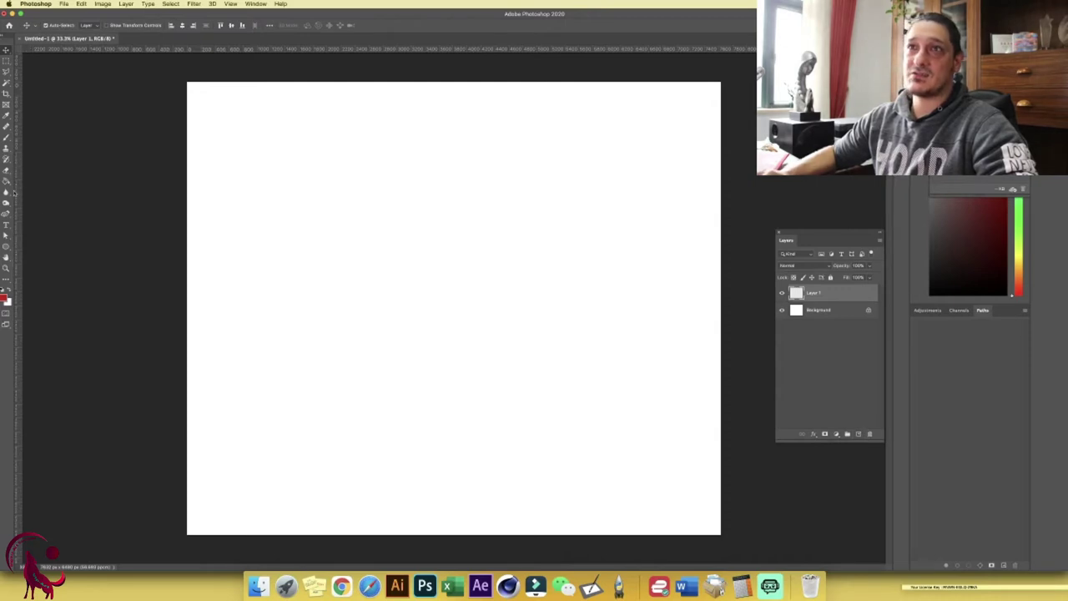
- Draw a circle about 6360 px in diameter with the Ellipse tool, using a black fill and no stroke
left_click(4, 246)
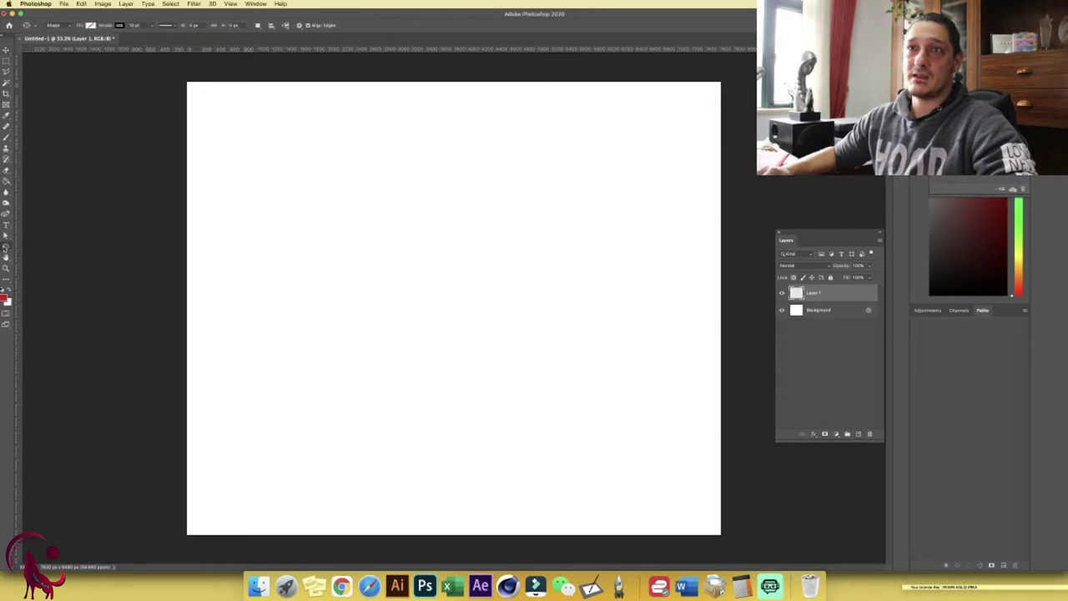
left_click(42, 262)
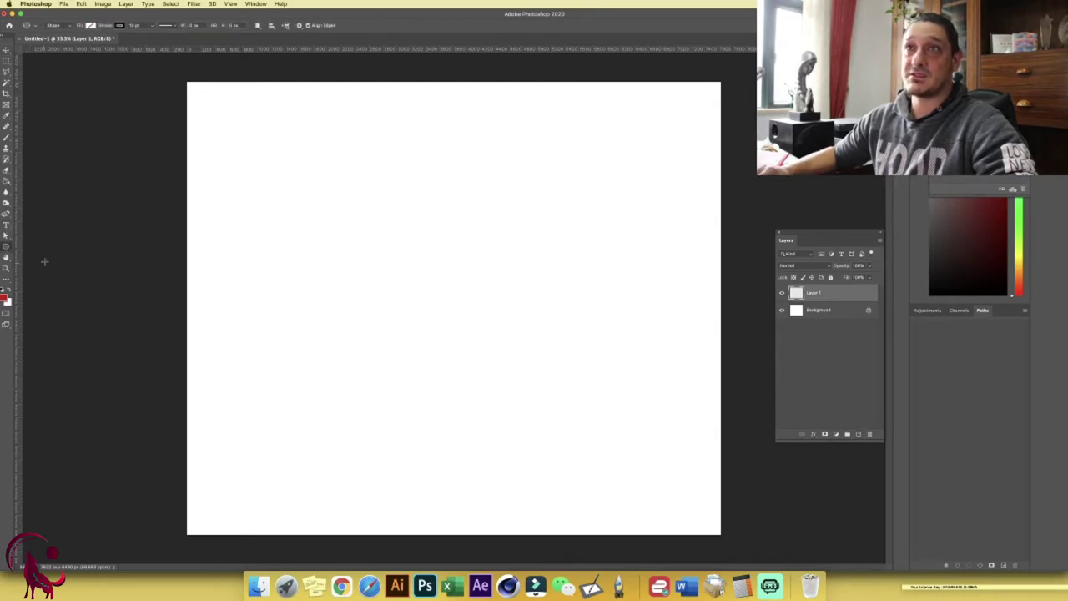
left_click(90, 25)
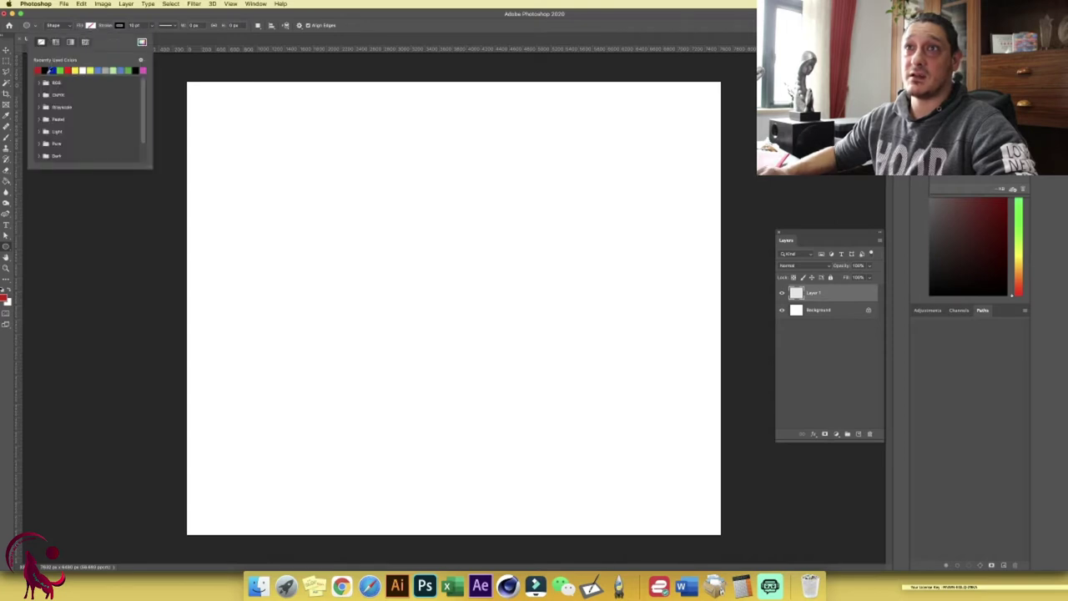
left_click(37, 70)
left_click(120, 25)
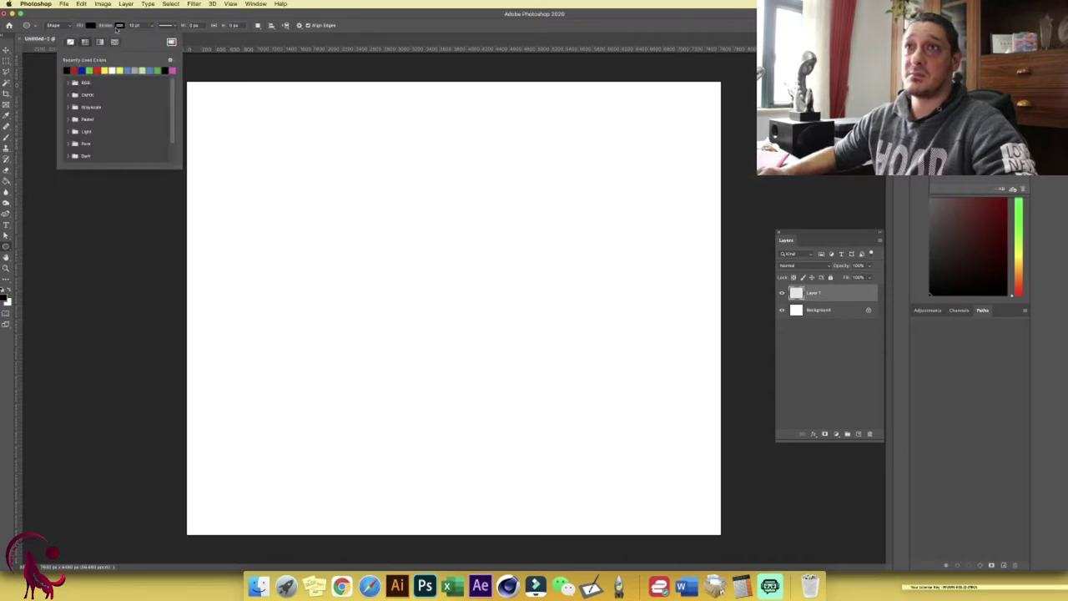
left_click(71, 42)
left_click(141, 18)
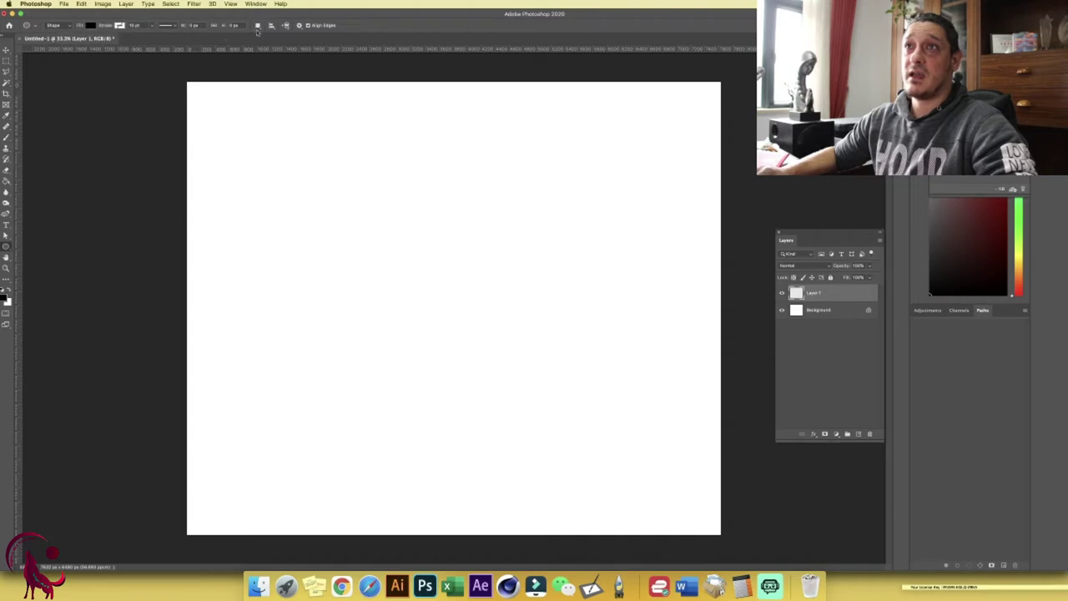
left_click_drag(278, 128, 757, 526)
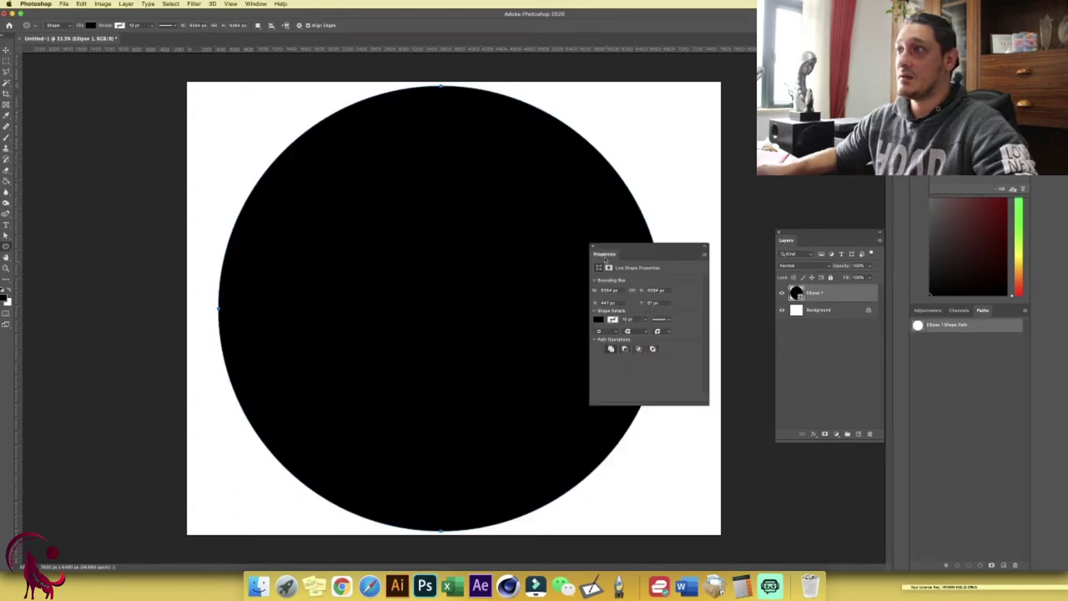
- Align the black circle to the canvas, centring it horizontally and vertically
key("v")
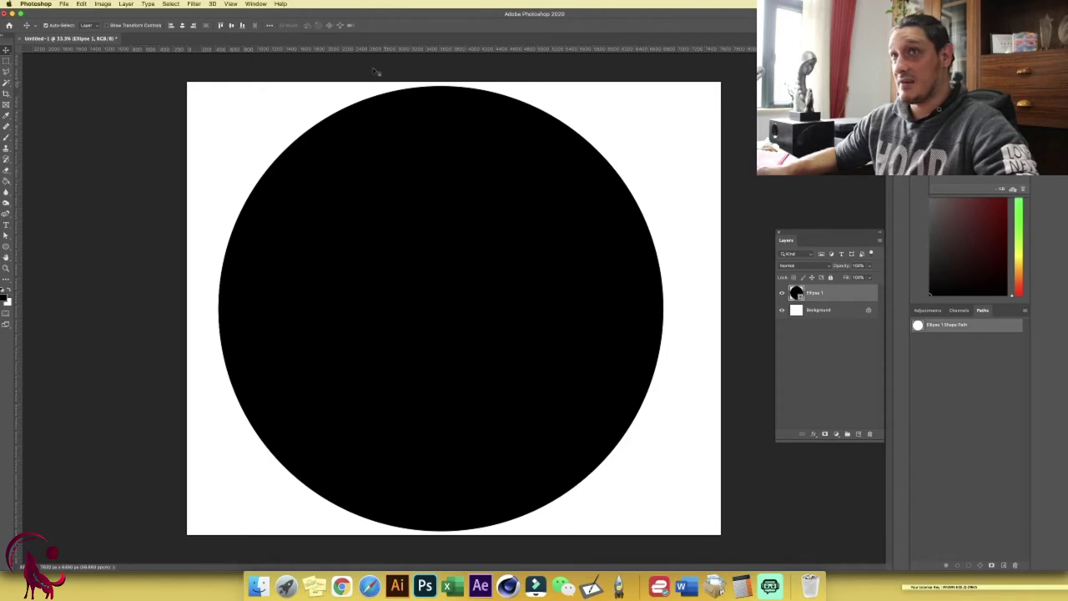
left_click(268, 26)
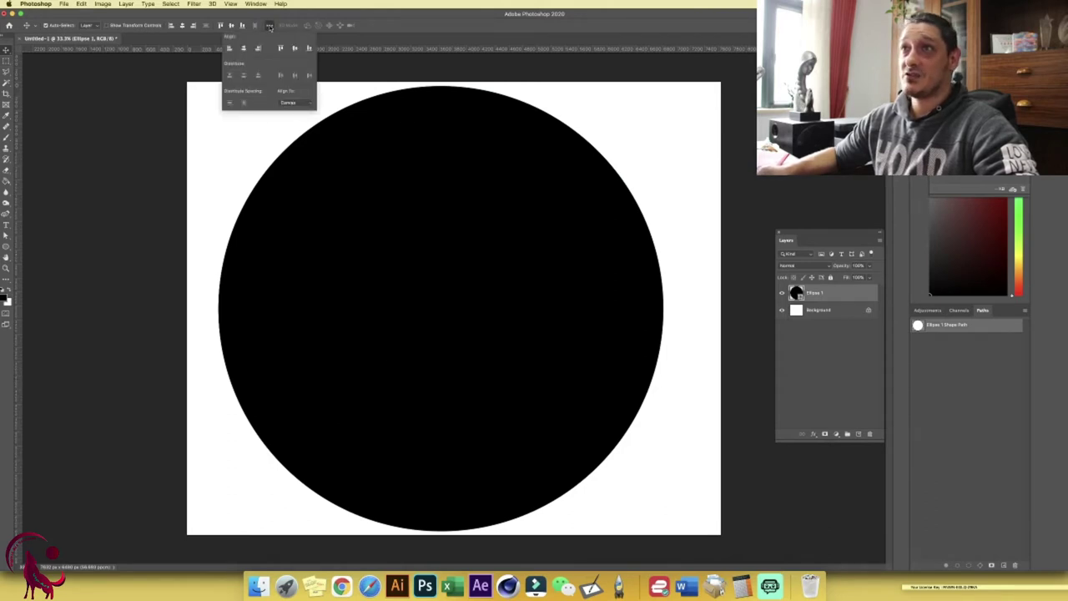
left_click(285, 100)
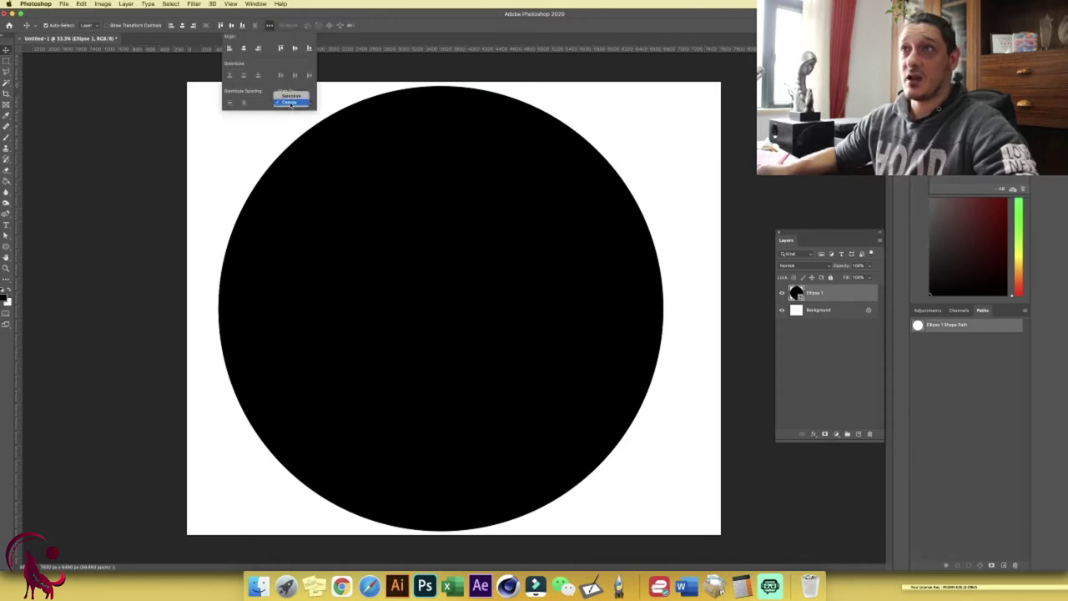
left_click(290, 103)
left_click(243, 47)
left_click(294, 49)
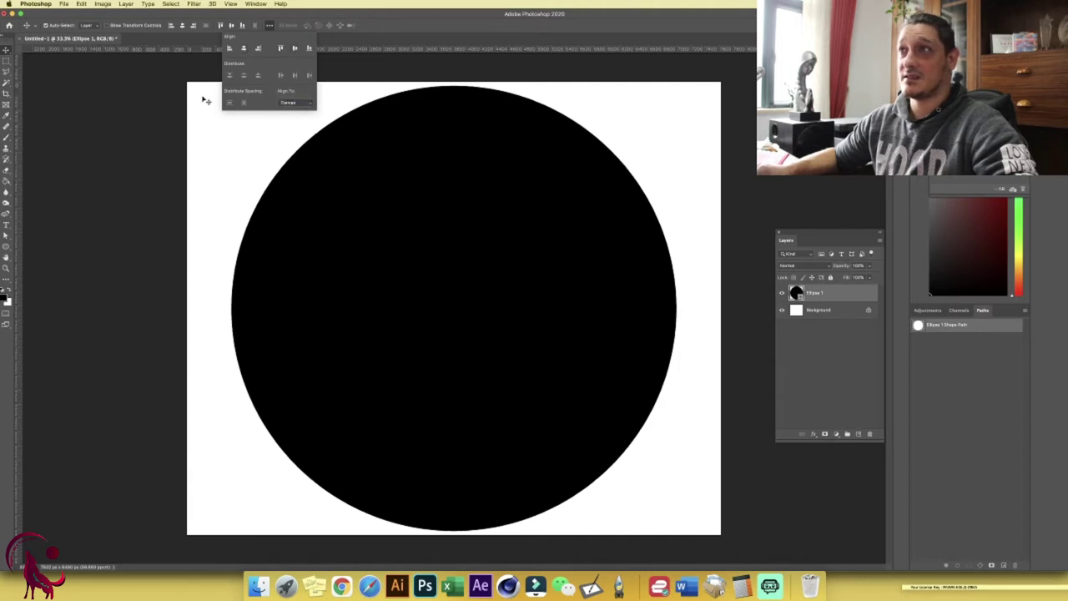
- Place one horizontal and one vertical guide crossing at the centre of the circle
key("m")
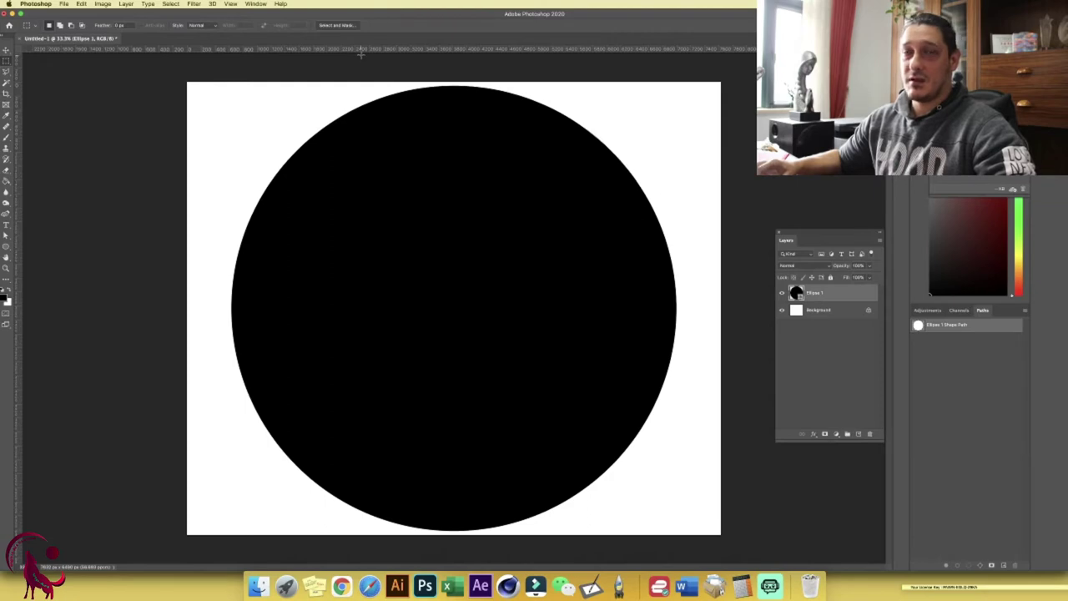
key("super+r")
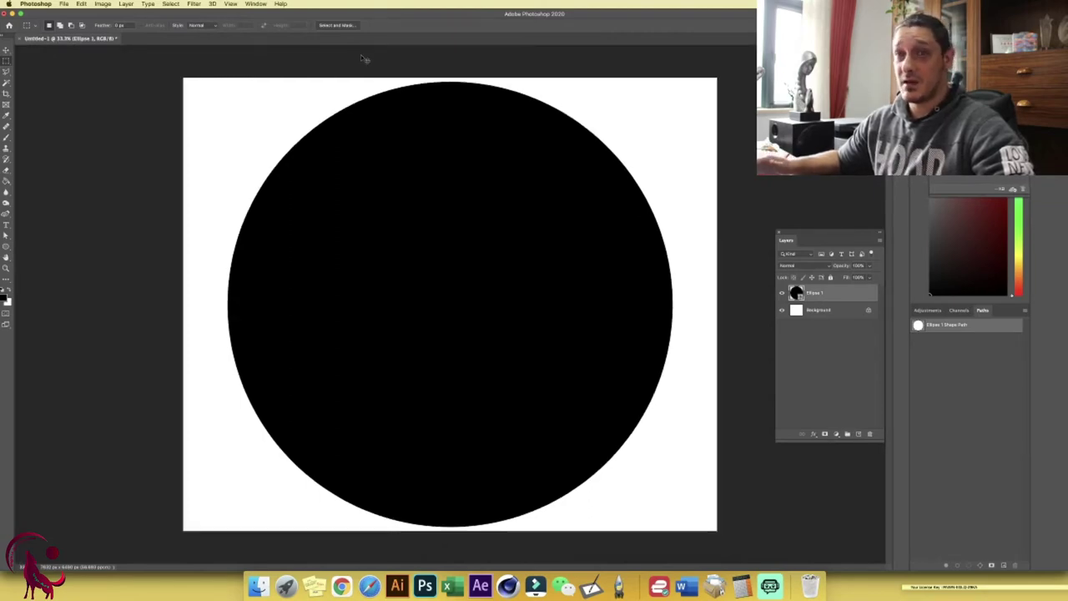
key("super+r")
left_click_drag(449, 52, 473, 308)
left_click_drag(5, 327, 456, 353)
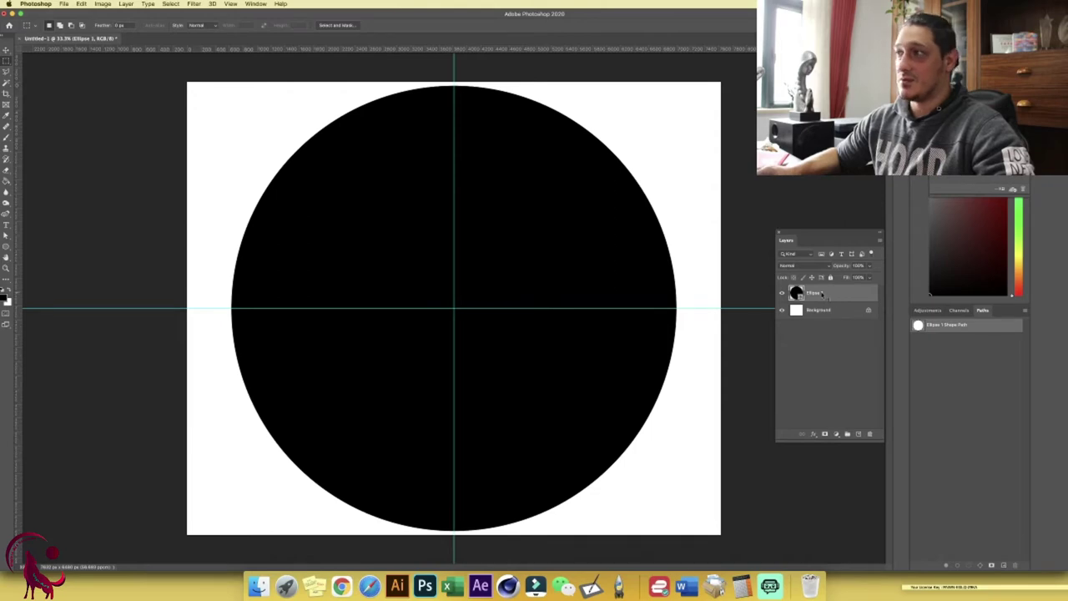
- Rasterize the circle's layer, erase the half left of the vertical guide with a rectangular selection, and deselect
right_click(823, 294)
left_click(848, 331)
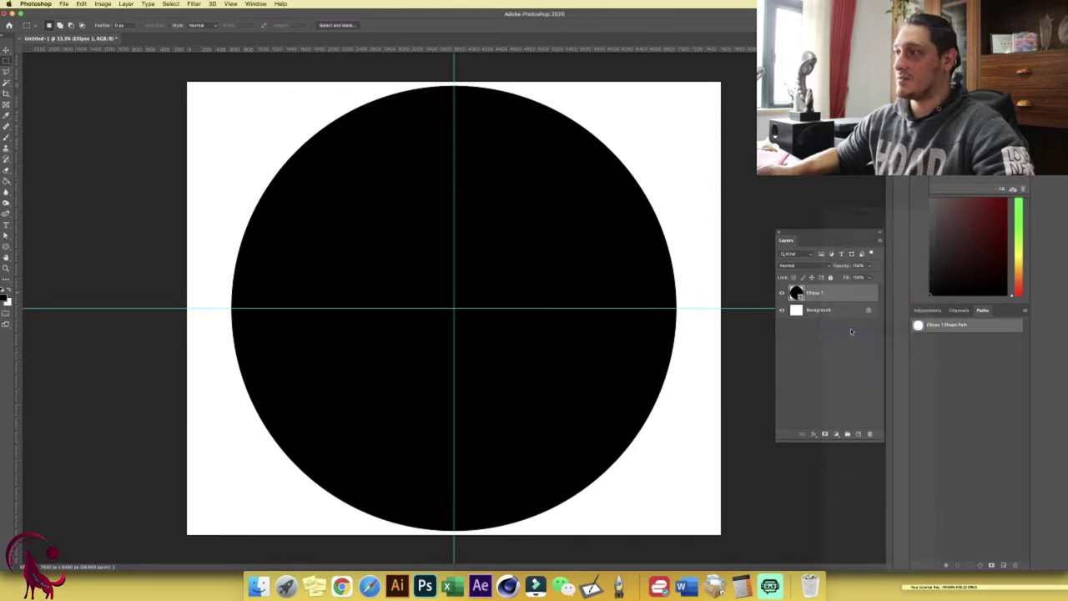
left_click(8, 61)
left_click(35, 63)
left_click_drag(187, 82, 453, 536)
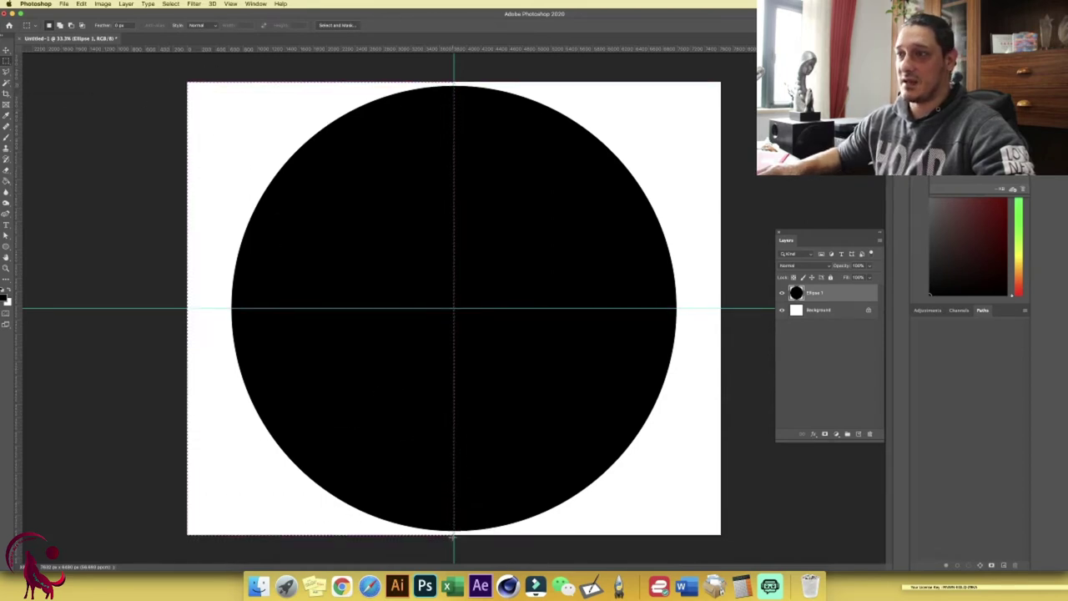
key("Delete")
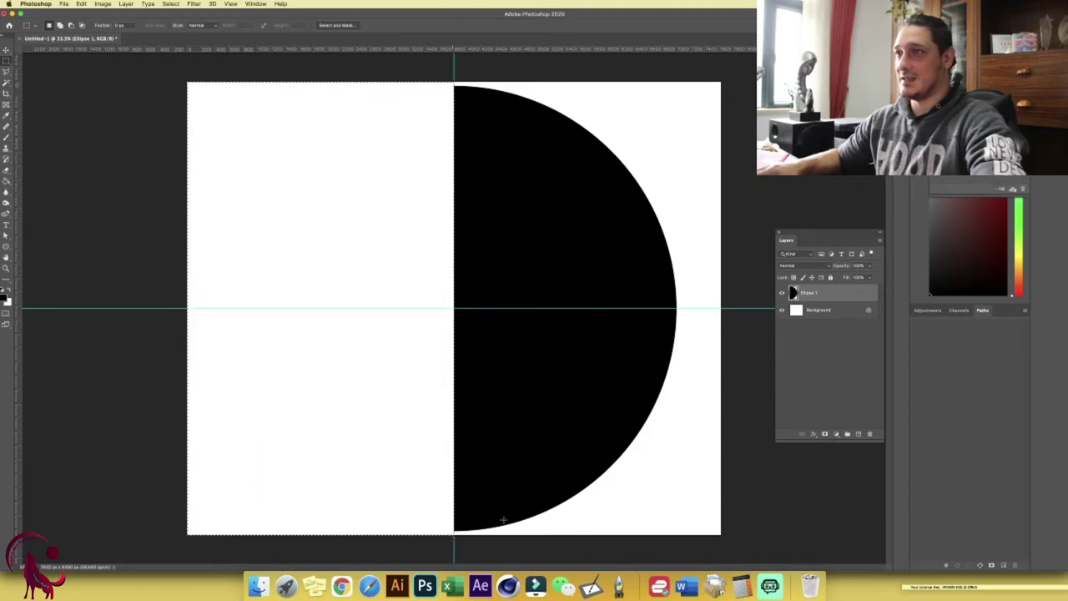
key("super+d")
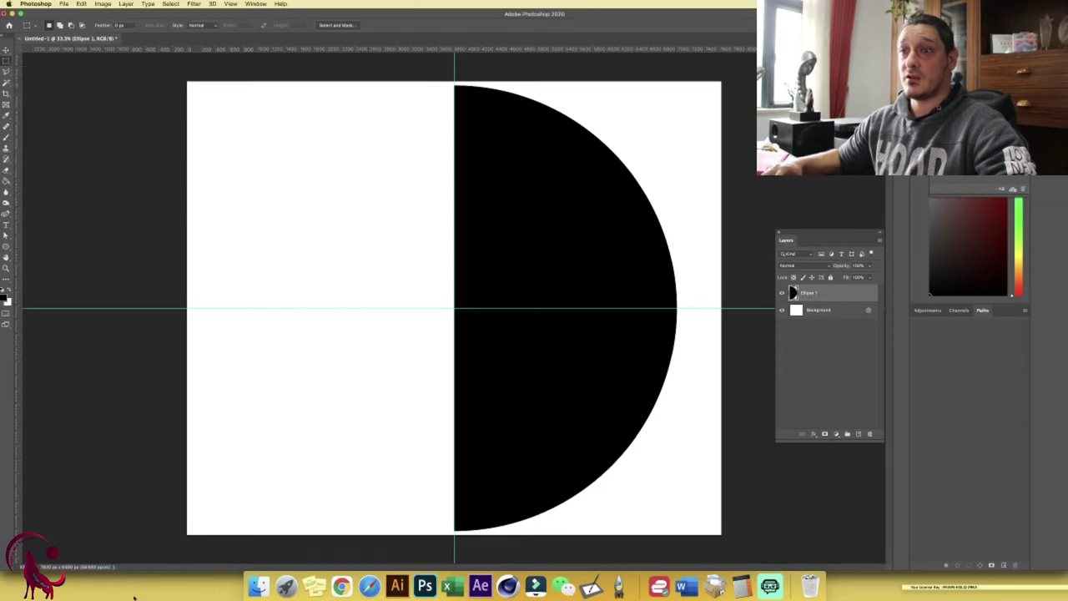
- Erase the half circle's lower part up to the horizontal guide and deselect, keeping the upper-right quarter
left_click_drag(149, 543, 716, 309)
key("Delete")
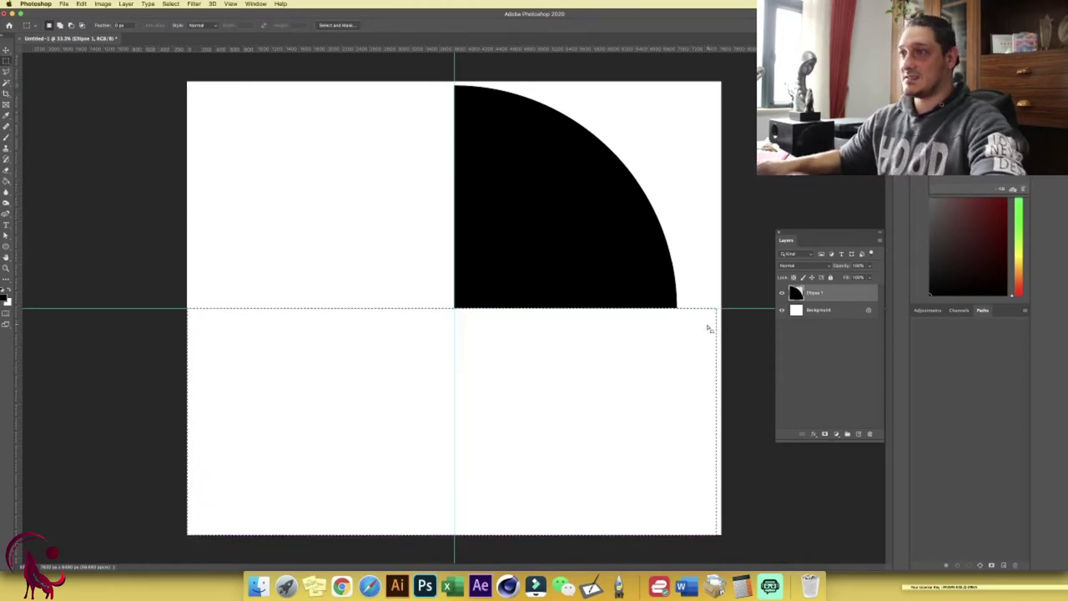
key("super+d")
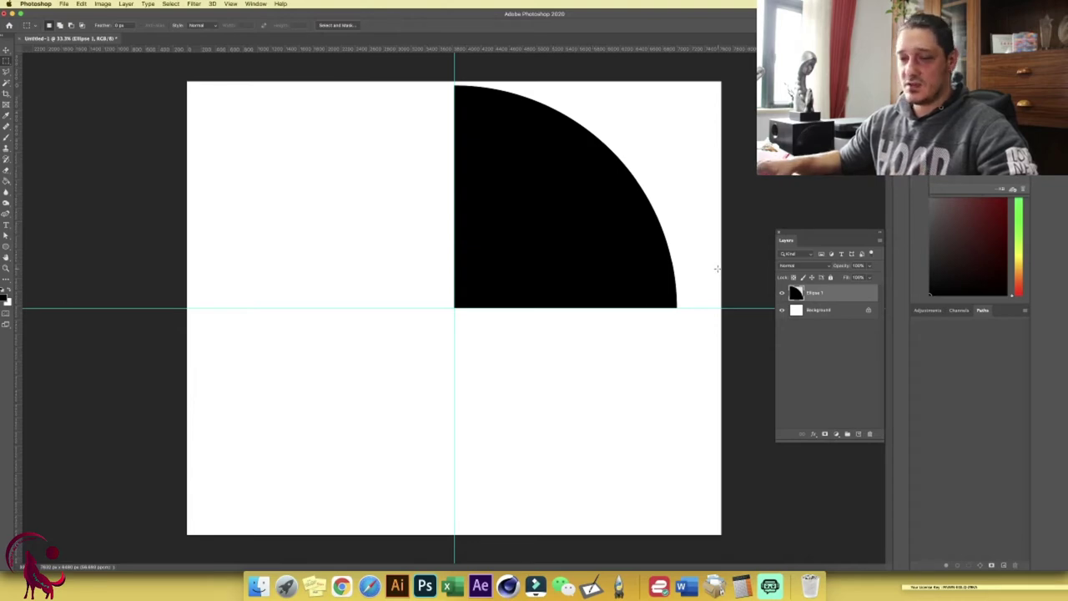
- Rotate the quarter circle by -45° around the intersection of the guides, so it straddles the vertical guide evenly
key("super+t")
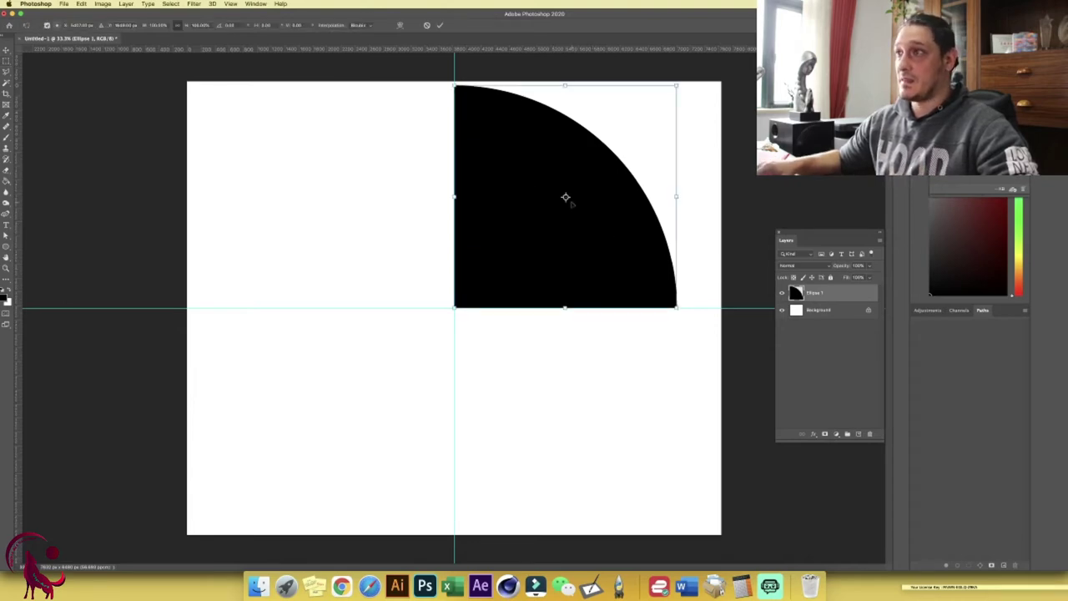
mouse_move(566, 198)
left_mouse_down()
mouse_move(551, 220)
mouse_move(568, 203)
mouse_move(561, 216)
left_mouse_up()
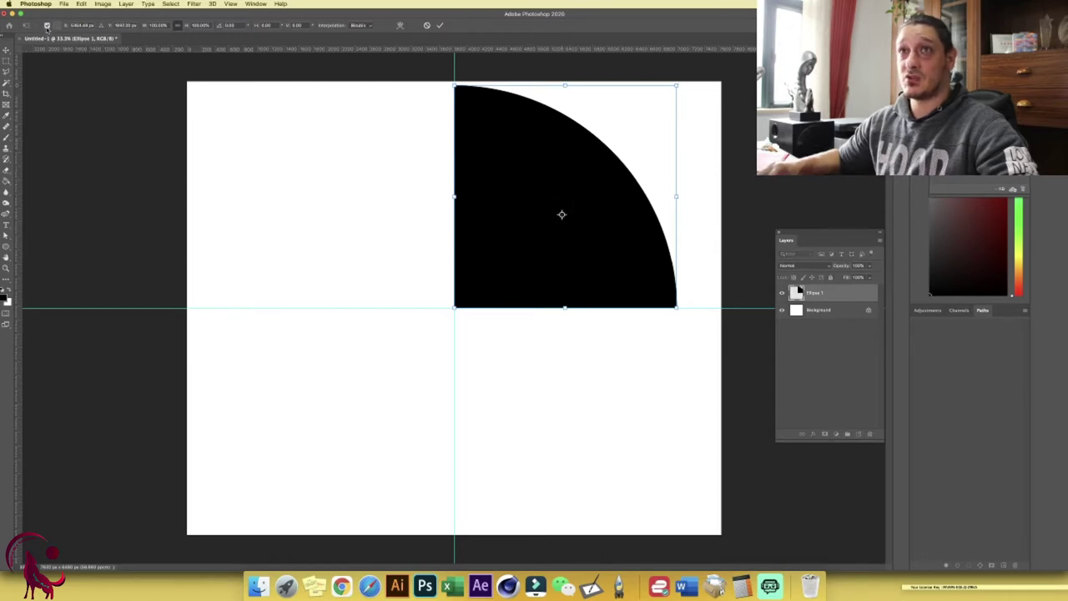
left_click_drag(561, 216, 454, 309)
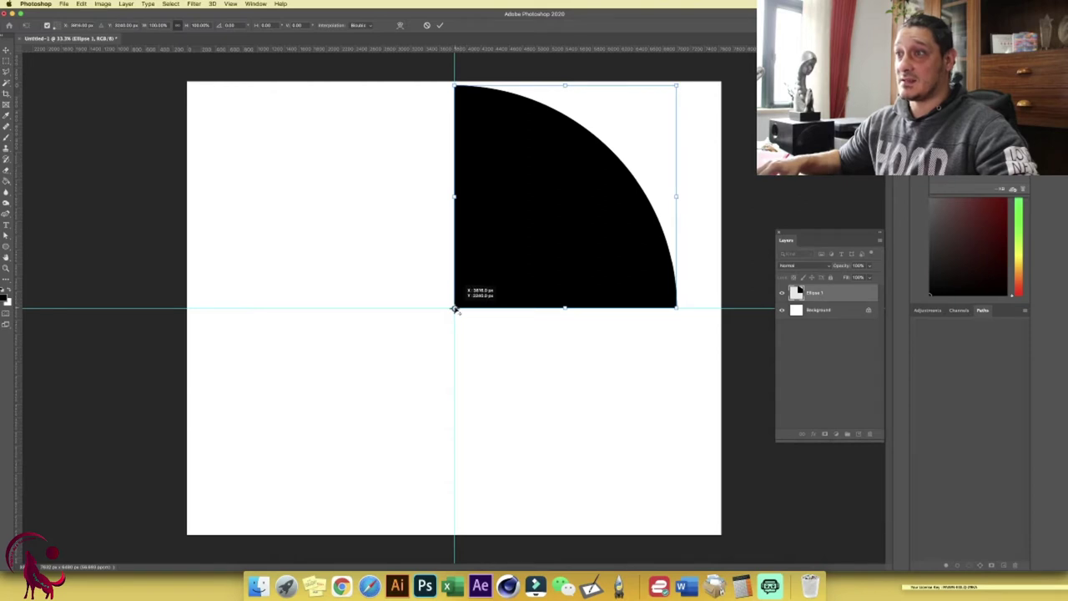
left_click_drag(707, 220, 570, 93)
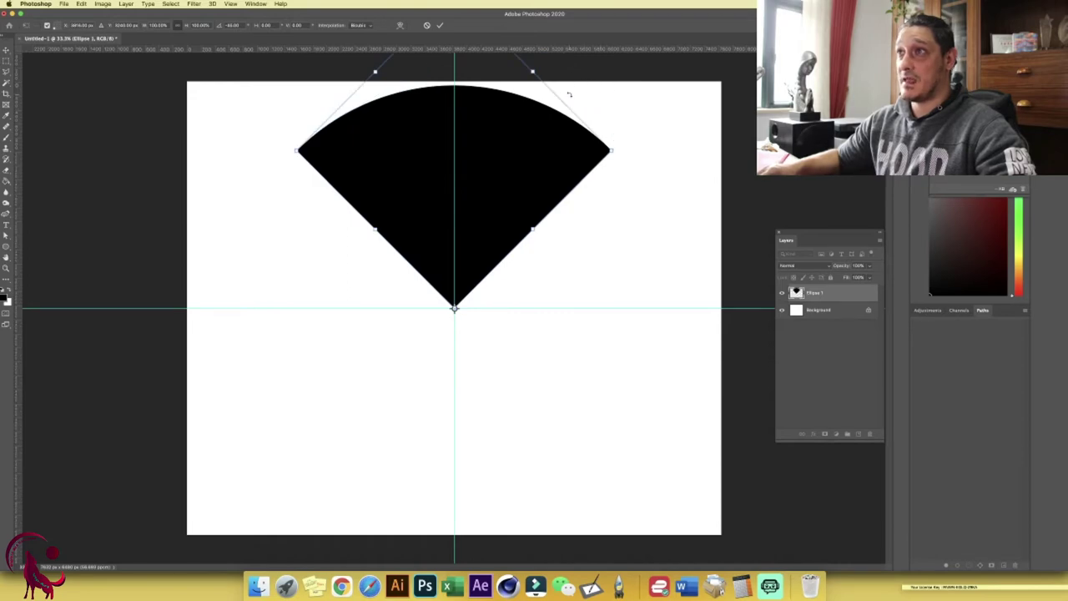
key("Return")
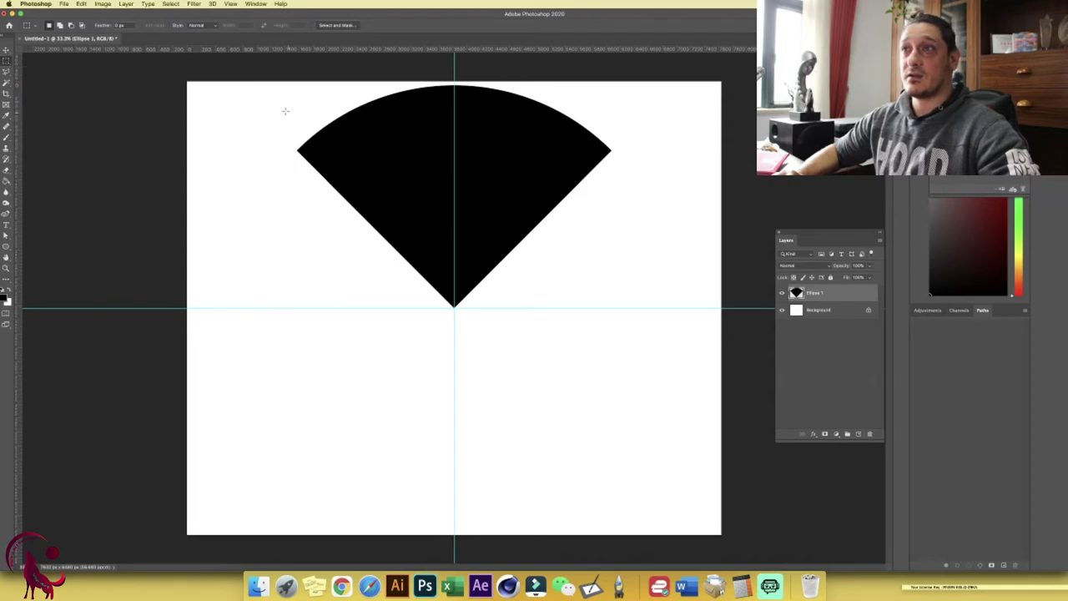
- Erase the part of the rotated quarter circle left of the vertical guide and deselect
left_click_drag(244, 81, 454, 344)
key("Delete")
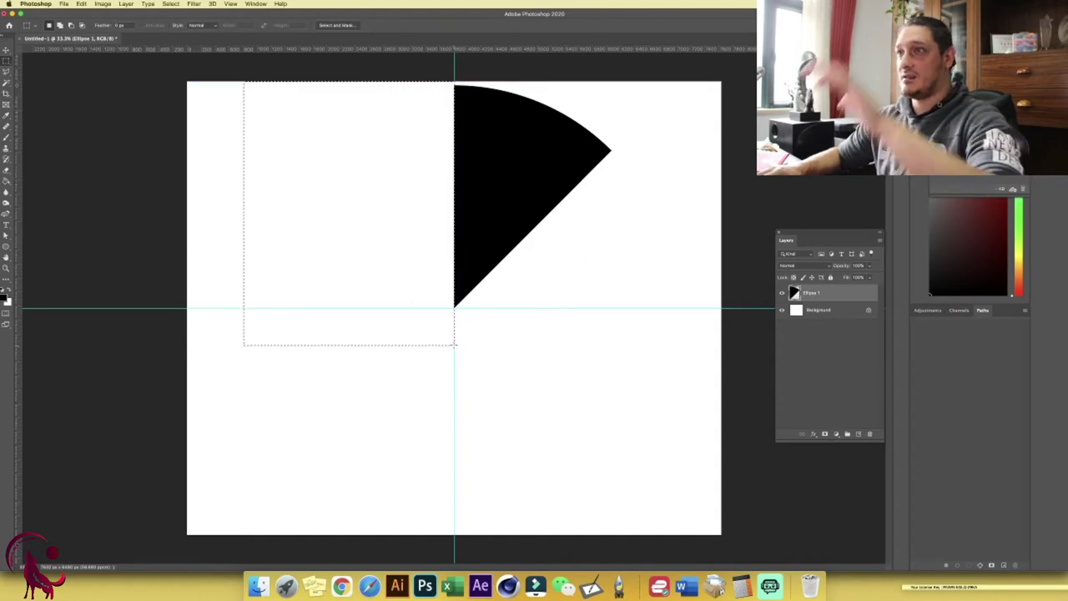
key("super+d")
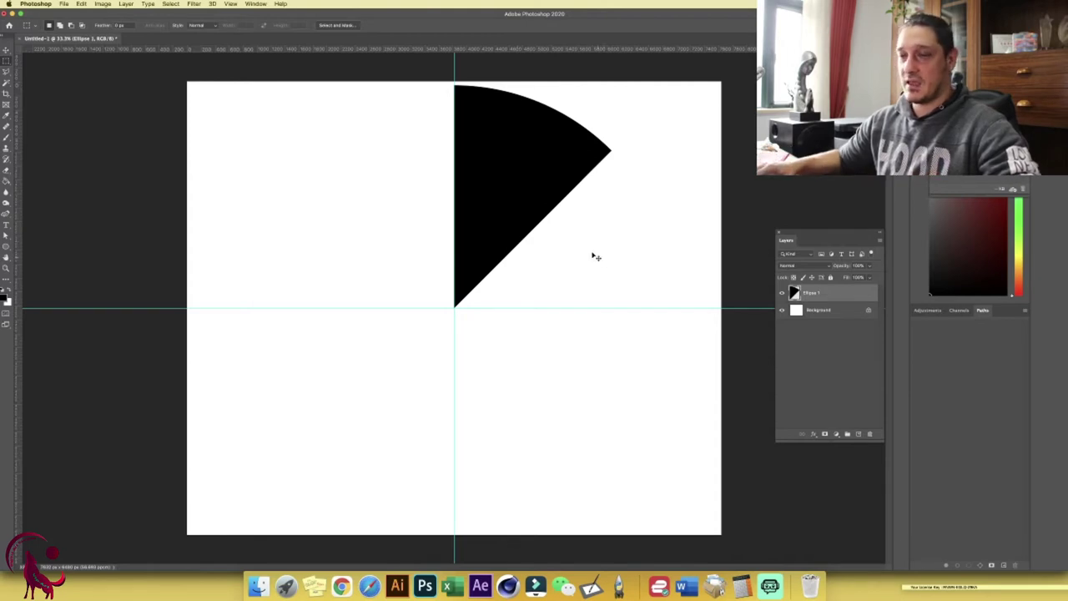
- Rotate the remaining 45° wedge counterclockwise around the guide intersection until the vertical guide bisects it
key("super+t")
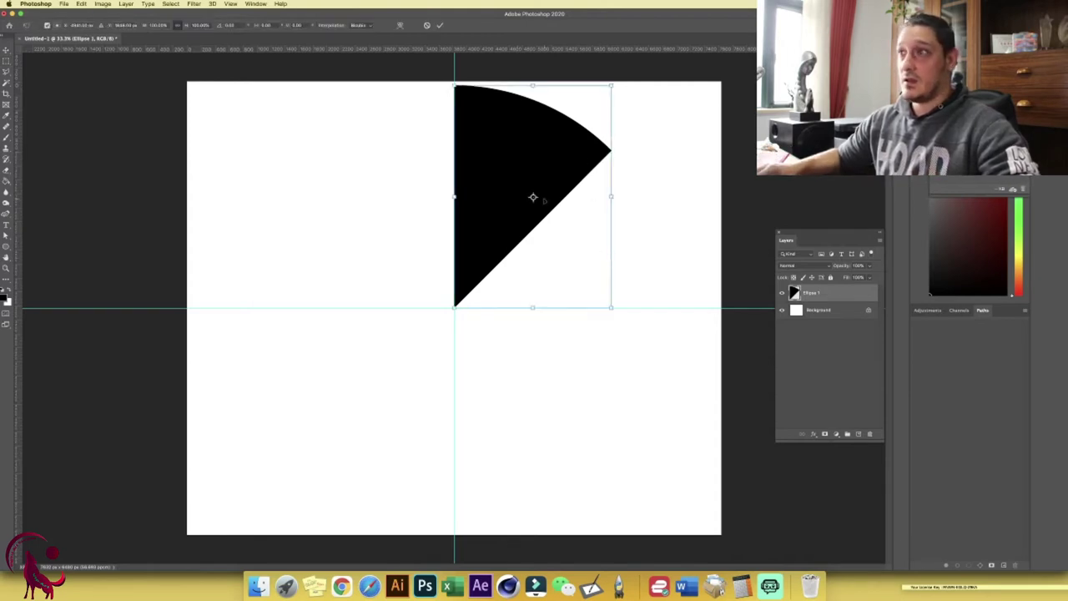
left_click_drag(533, 198, 454, 308)
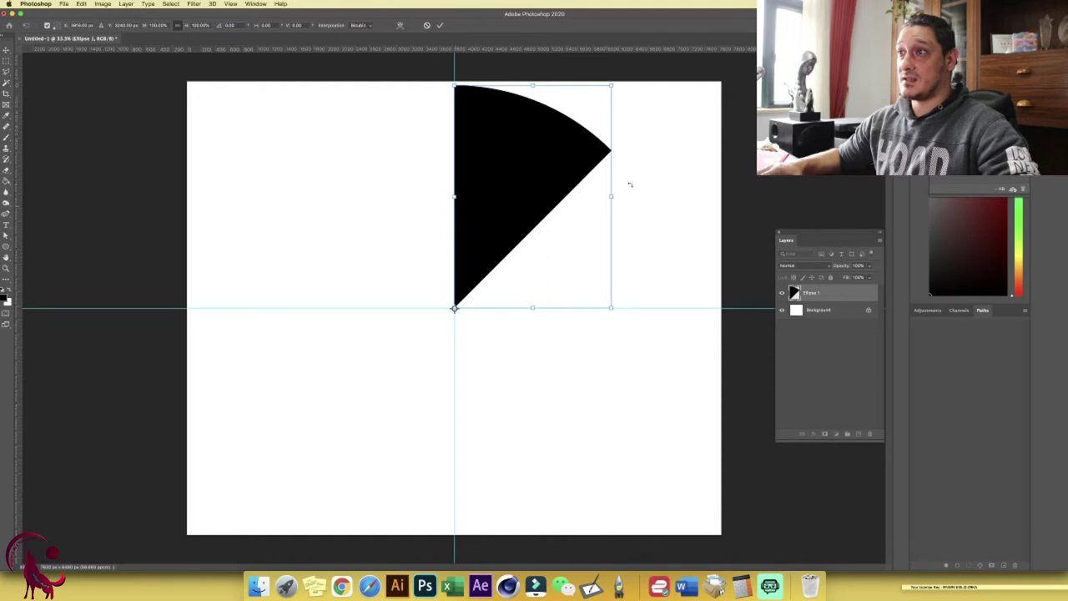
left_click_drag(628, 167, 568, 122)
left_click(439, 24)
- Erase the bisected wedge's left half up to the vertical guide and deselect, leaving one narrow wedge
left_click(6, 60)
left_click_drag(338, 82, 454, 364)
key("Delete")
key("super+d")
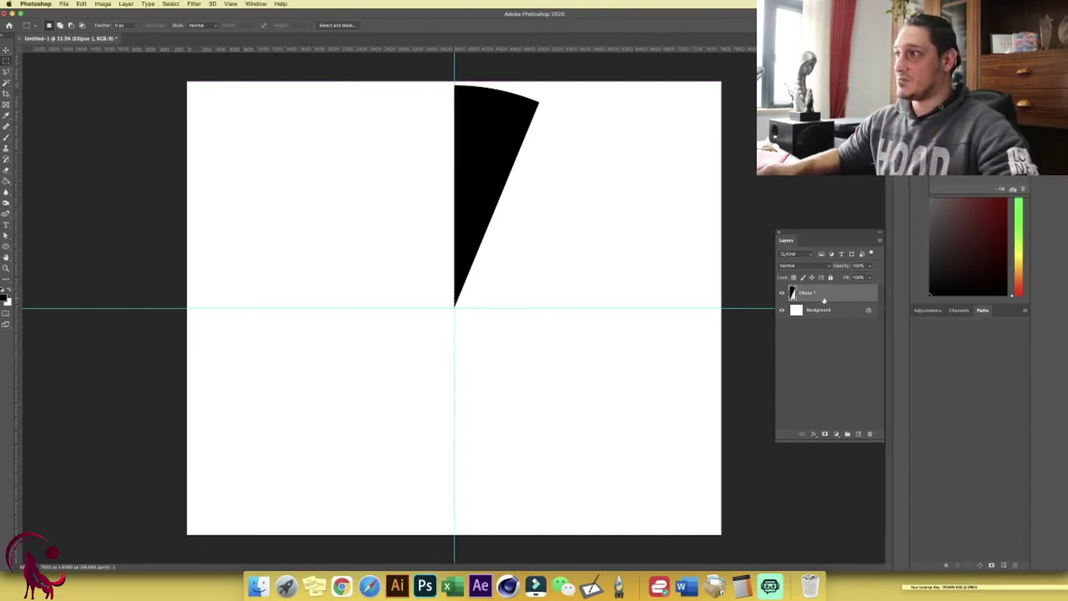
- Convert the narrow wedge's layer to a smart object and duplicate it
right_click(826, 295)
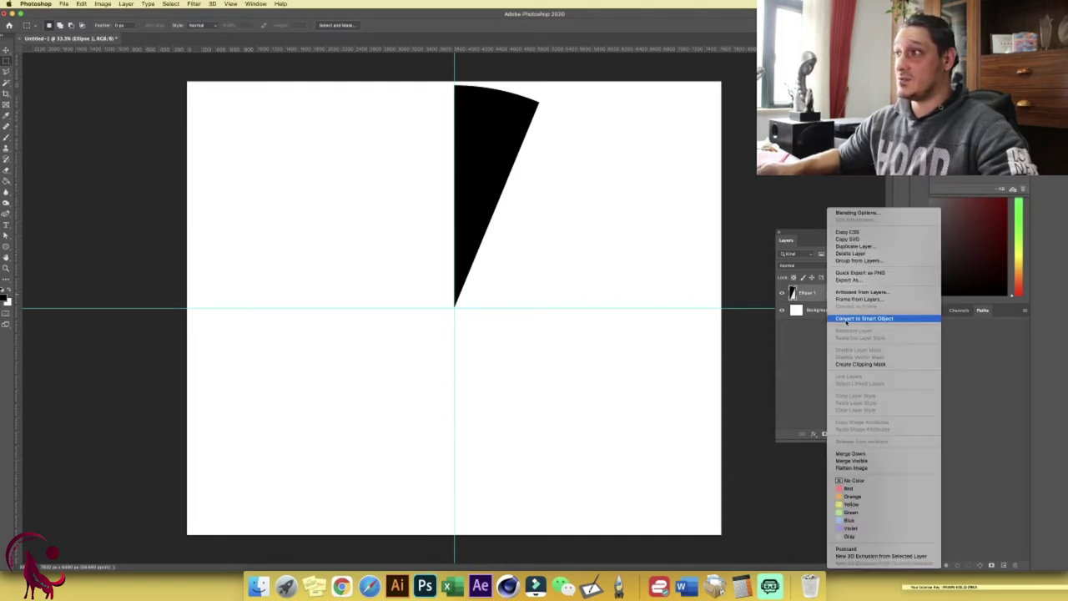
left_click(847, 319)
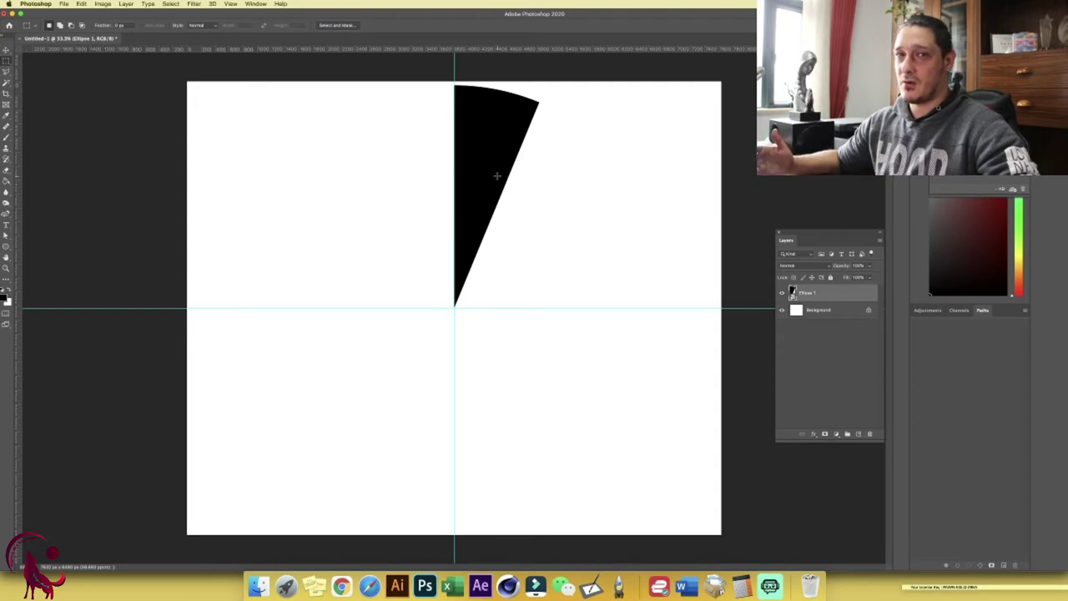
key("super+j")
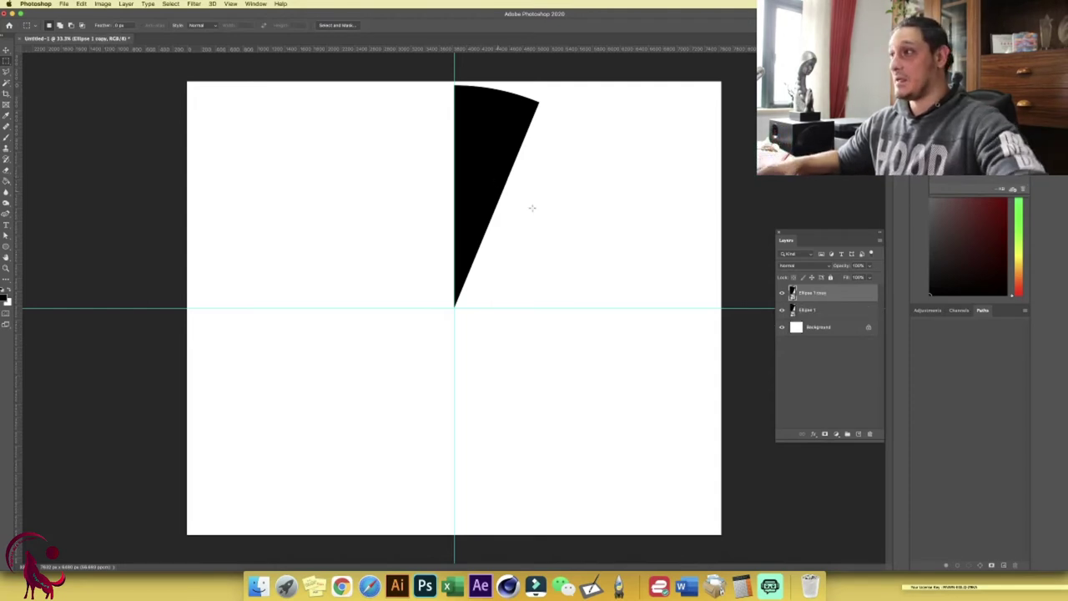
- Flip the duplicated wedge horizontally and move it so it mirrors the original across the vertical guide
left_click(81, 4)
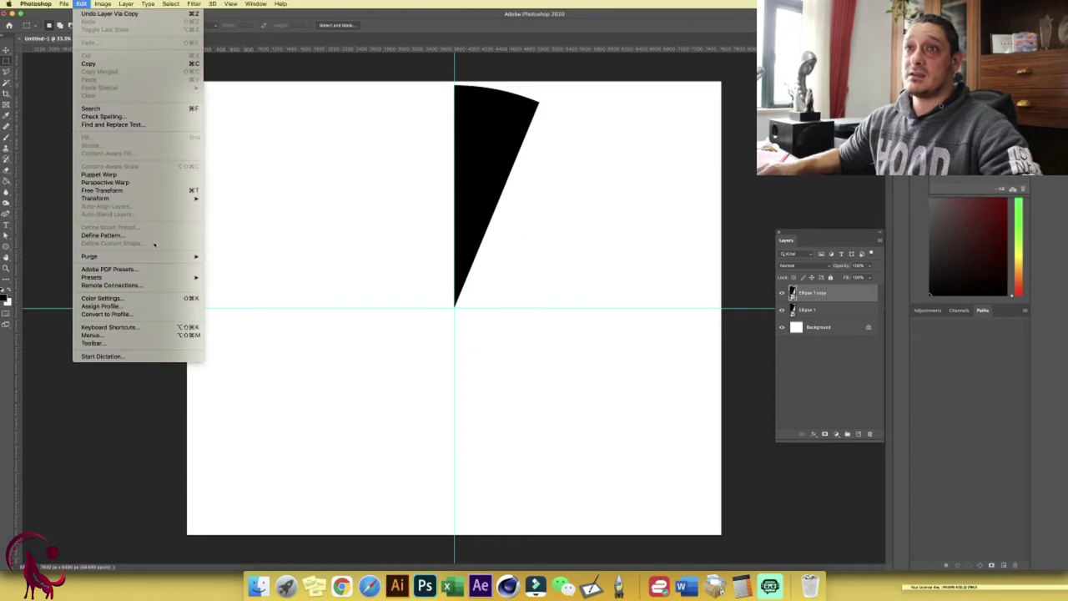
mouse_move(150, 197)
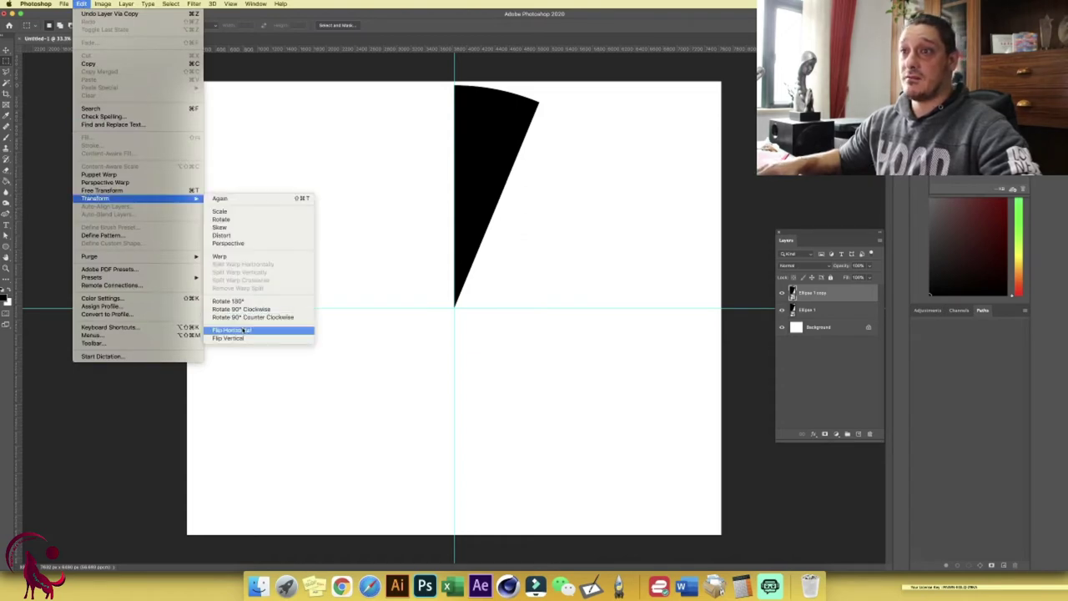
left_click(242, 330)
key("super+t")
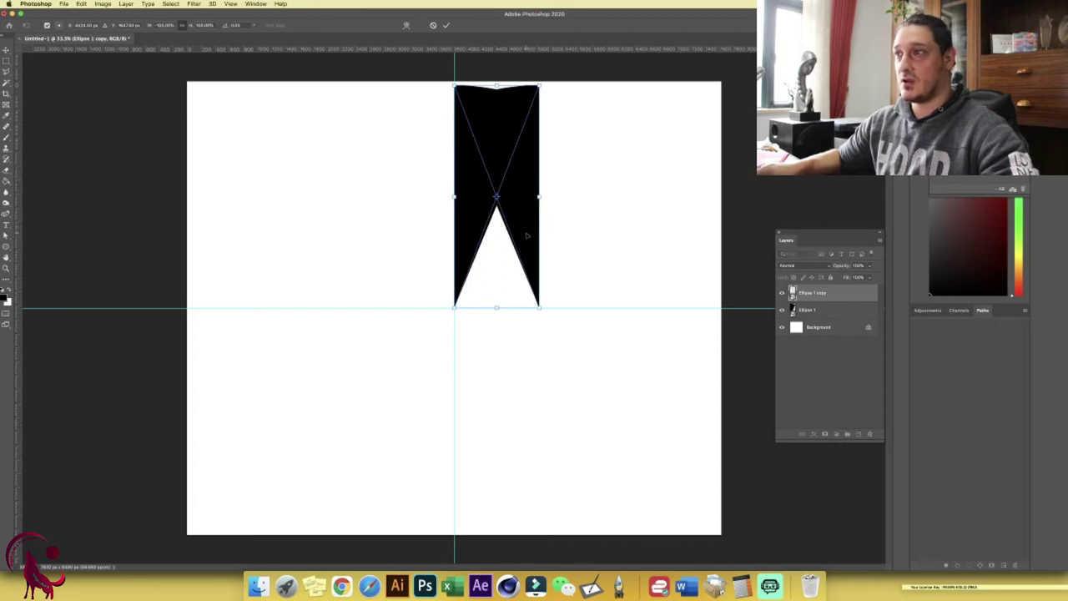
left_click_drag(526, 236, 442, 240)
key("Return")
key("super+semicolon")
key("super+semicolon")
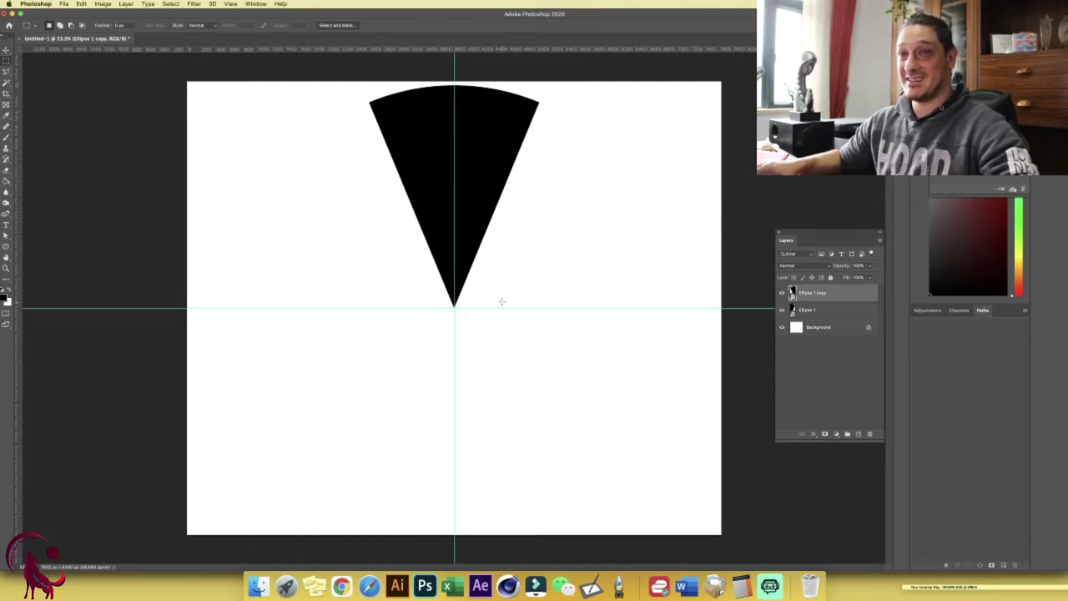
- Duplicate both wedge layers and rotate the copies clockwise around the guide intersection until they adjoin the originals
left_click(832, 309)
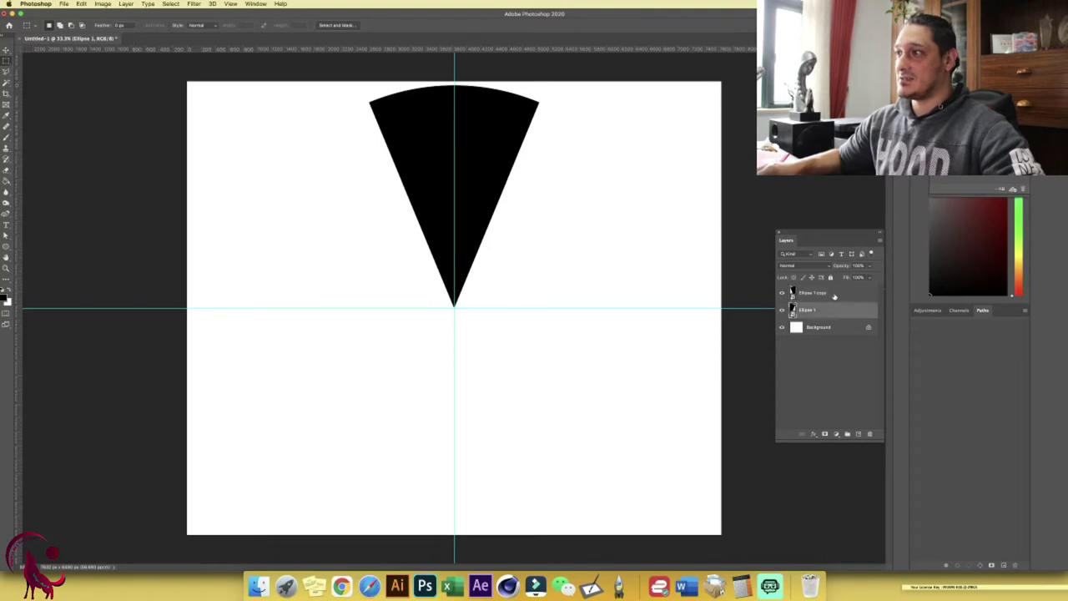
left_click(835, 294, "shift")
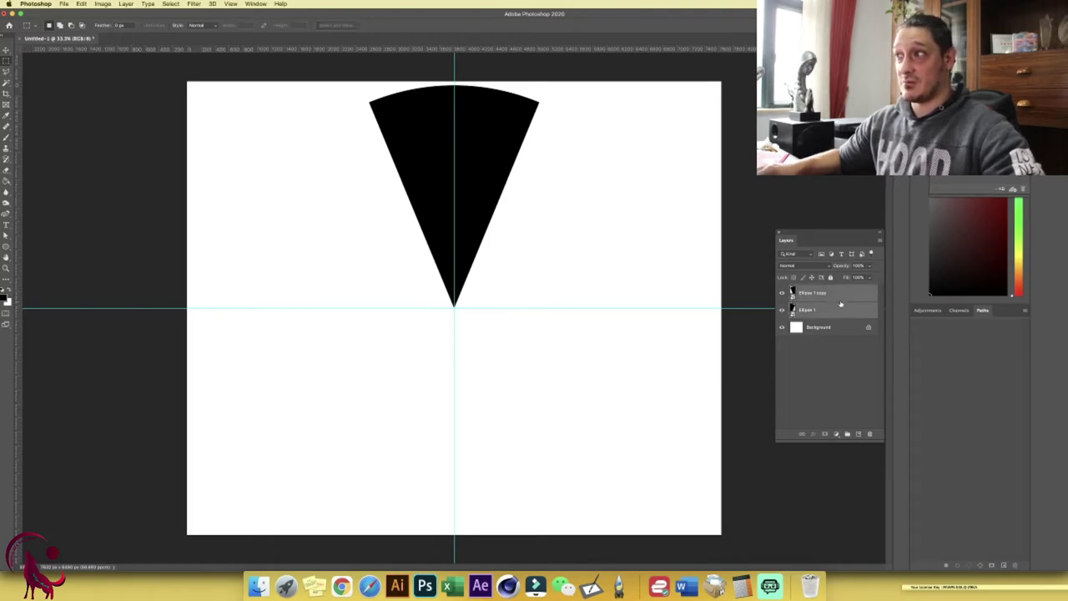
key("super+j")
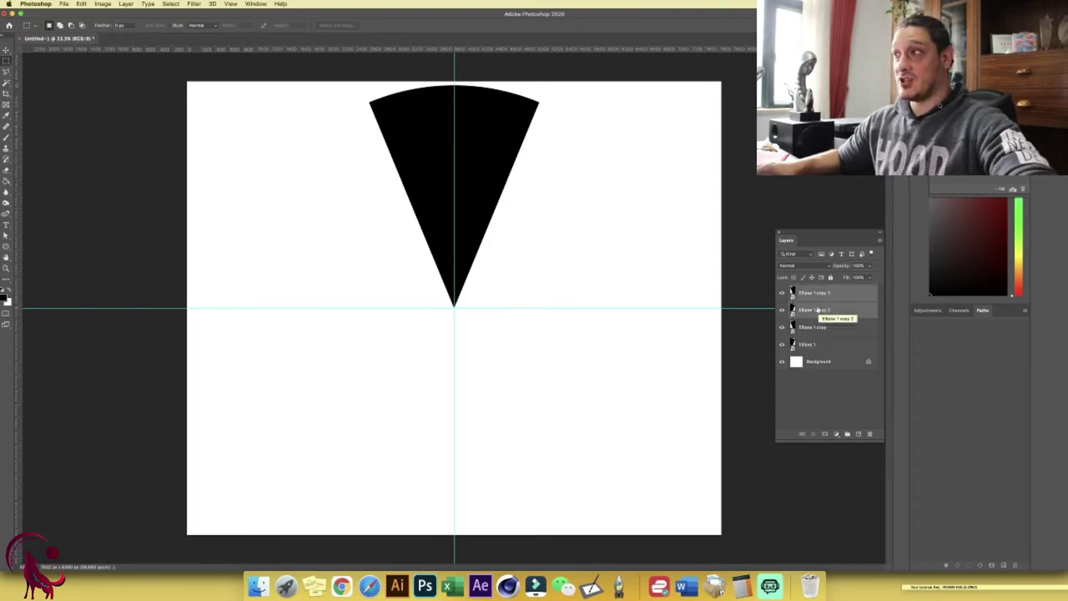
key("super+t")
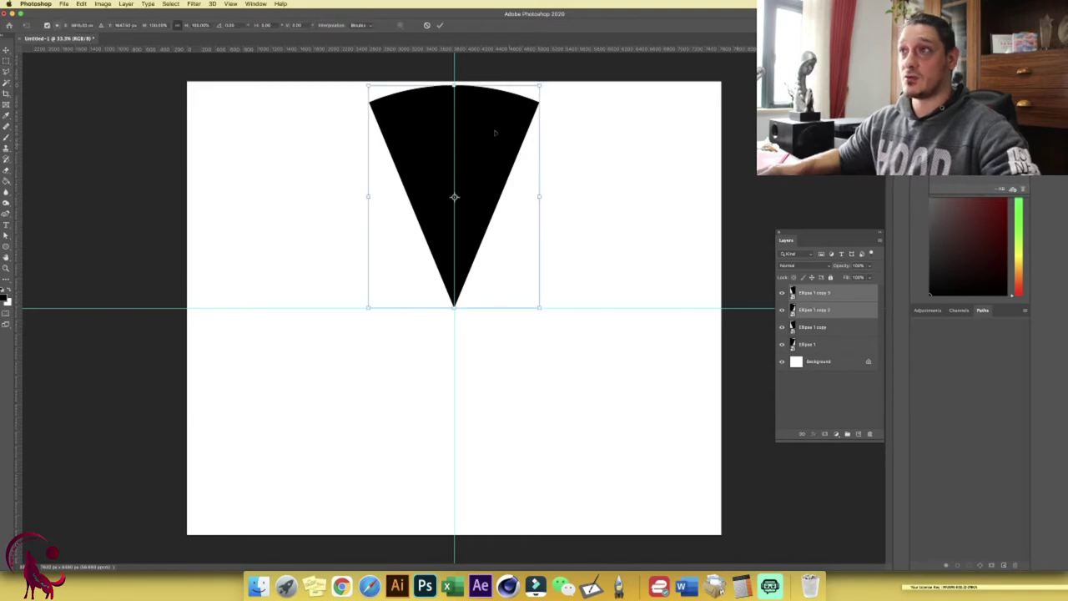
left_click_drag(454, 198, 454, 308)
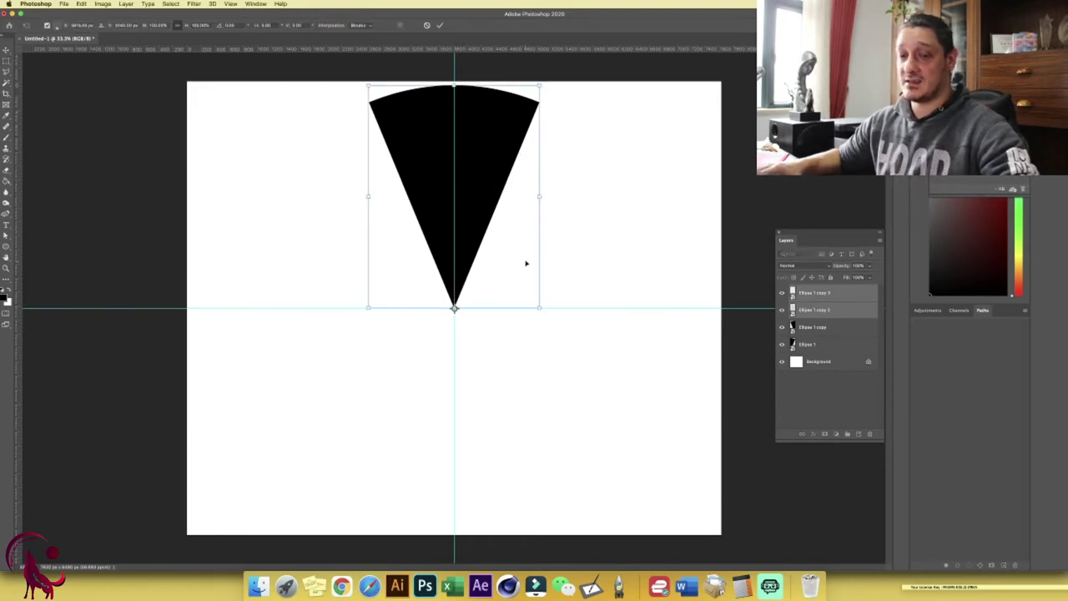
left_click_drag(557, 87, 683, 211)
key("Return")
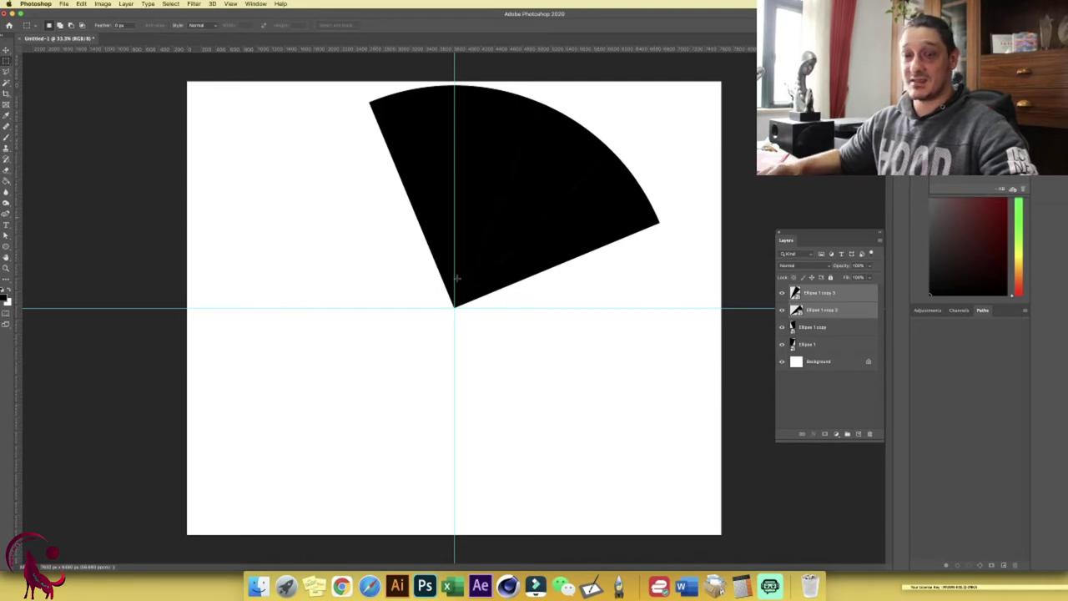
- Repeat the duplicated rotation of the wedge pair around the centre until the copies complete the full circle
key("ctrl+alt+t")
left_click_drag(534, 315, 336, 507)
key("Return")
key("ctrl+alt+t")
left_click_drag(420, 503, 348, 305)
key("Return")
key("z")
left_click(420, 289, "alt")
key("ctrl+0")
key("ctrl+r")
key("m")
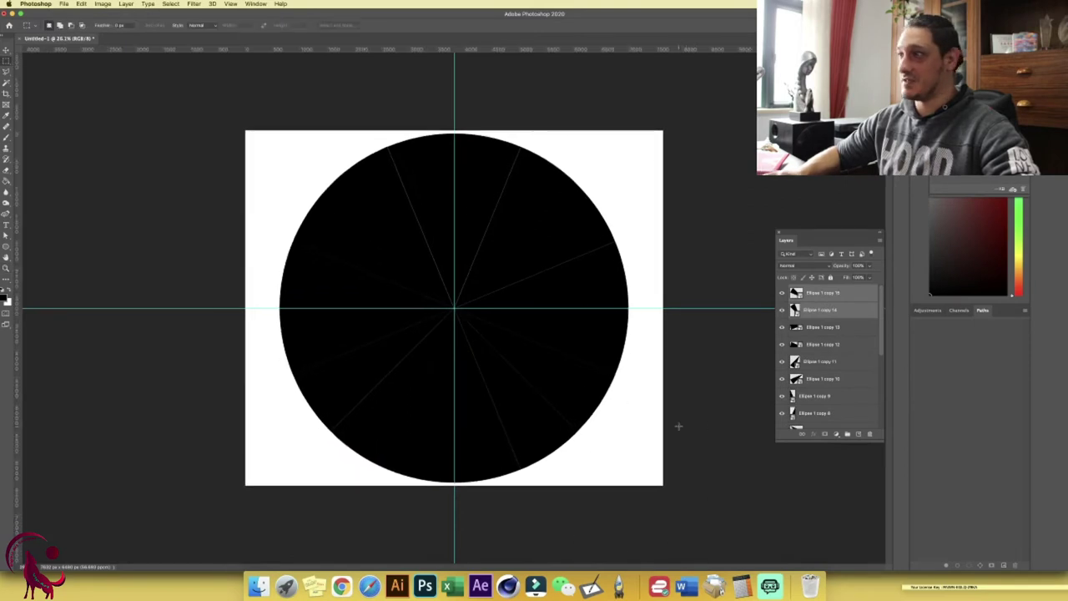
- Rename the original wedge layer just above the background as "place your design here" and hide the guides
scroll(832, 403, "down", 5)
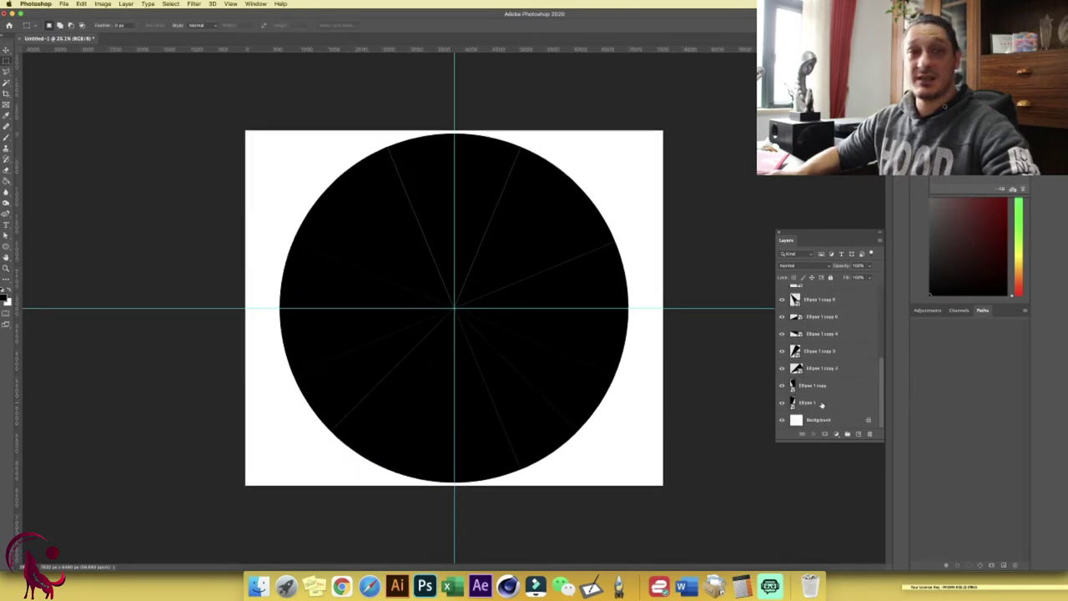
left_click(825, 404)
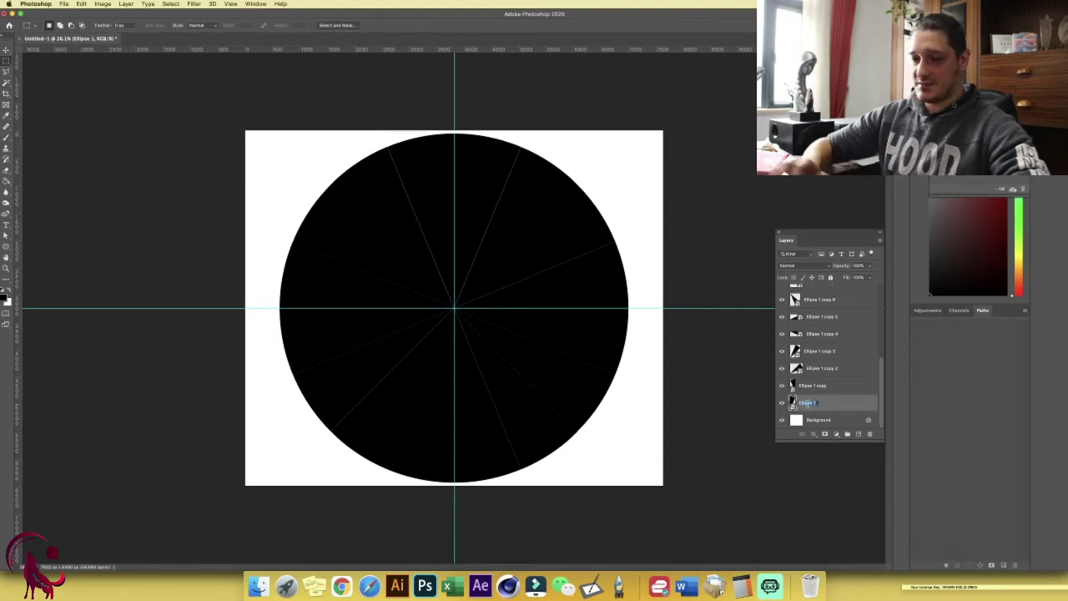
type("piece 01")
type(" design here")
key("Return")
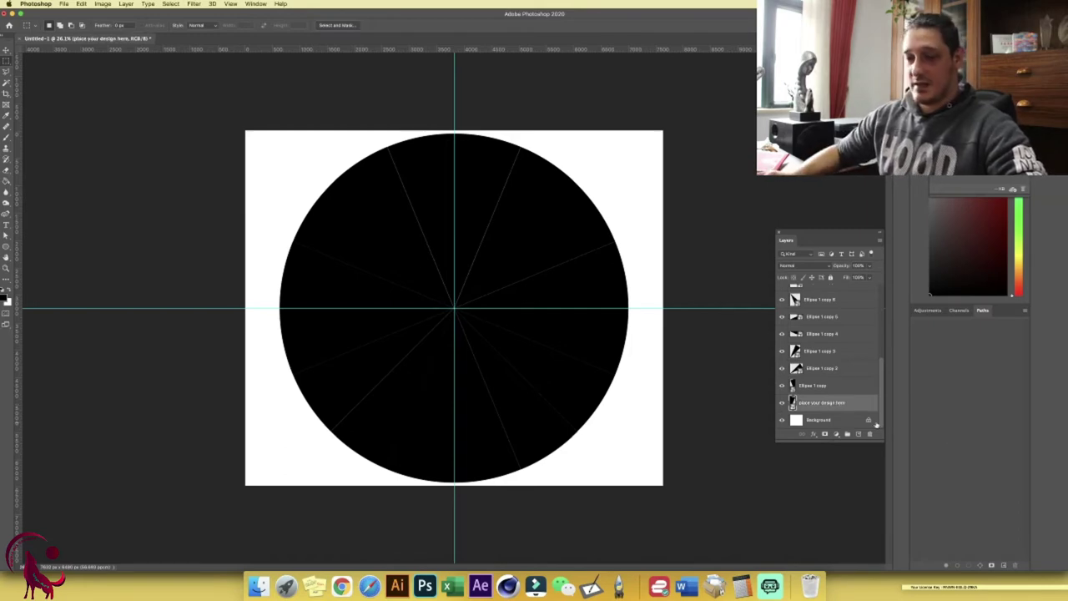
key("super+semicolon")
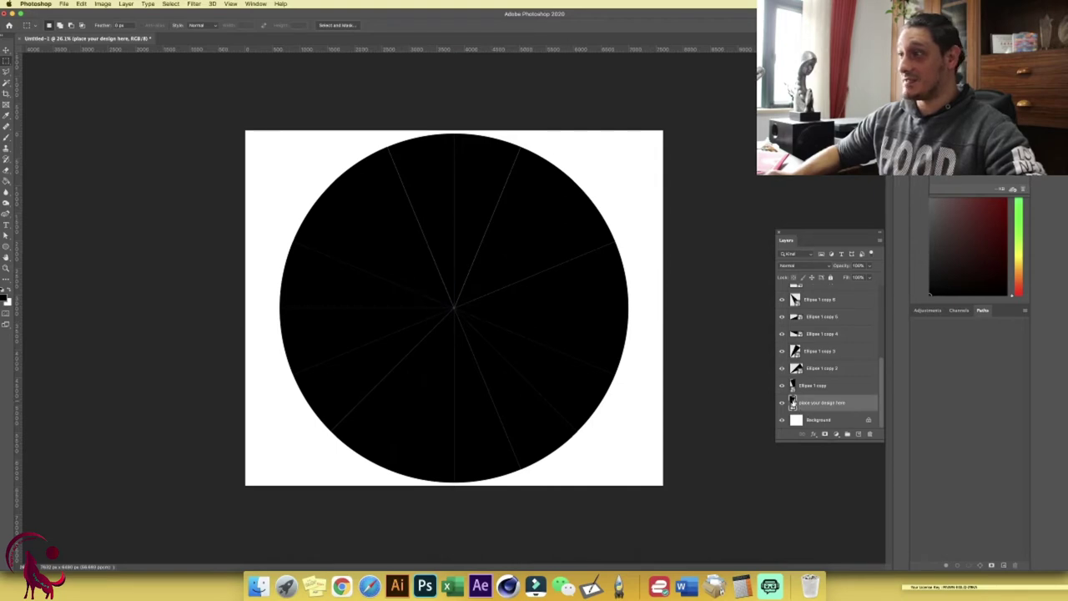
- Add a new layer inside the "place your design here" smart object and set the foreground colour to a deep red
double_click(793, 403)
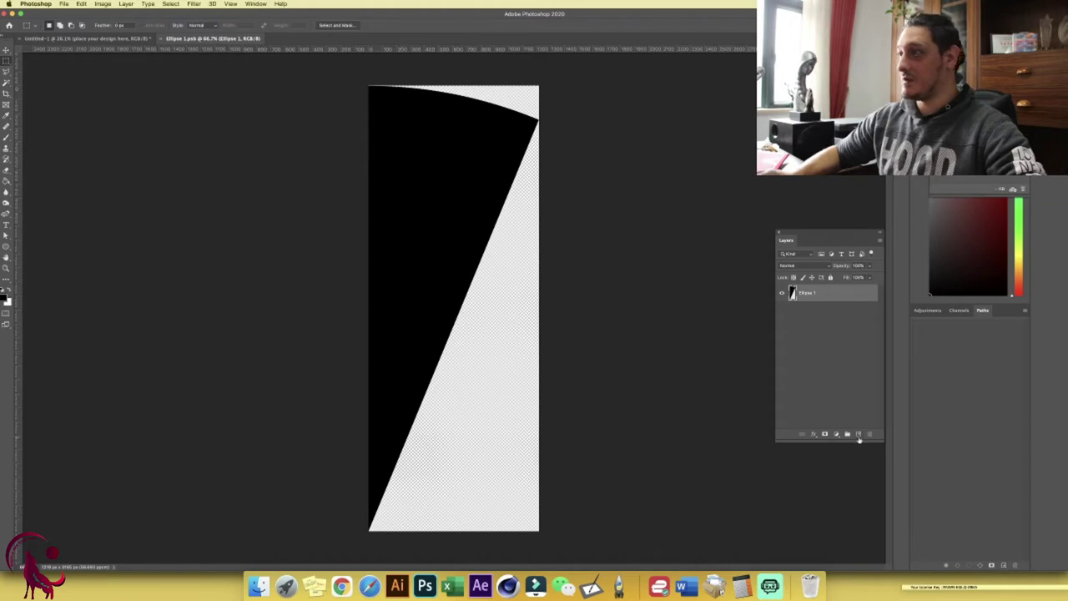
left_click(858, 435)
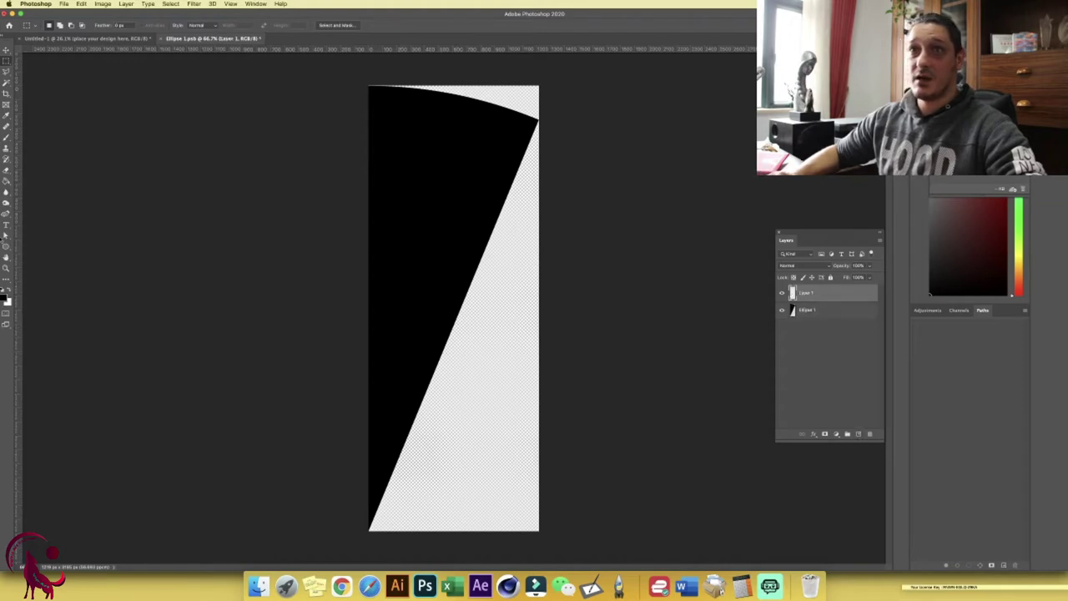
left_click(6, 297)
left_click(722, 374)
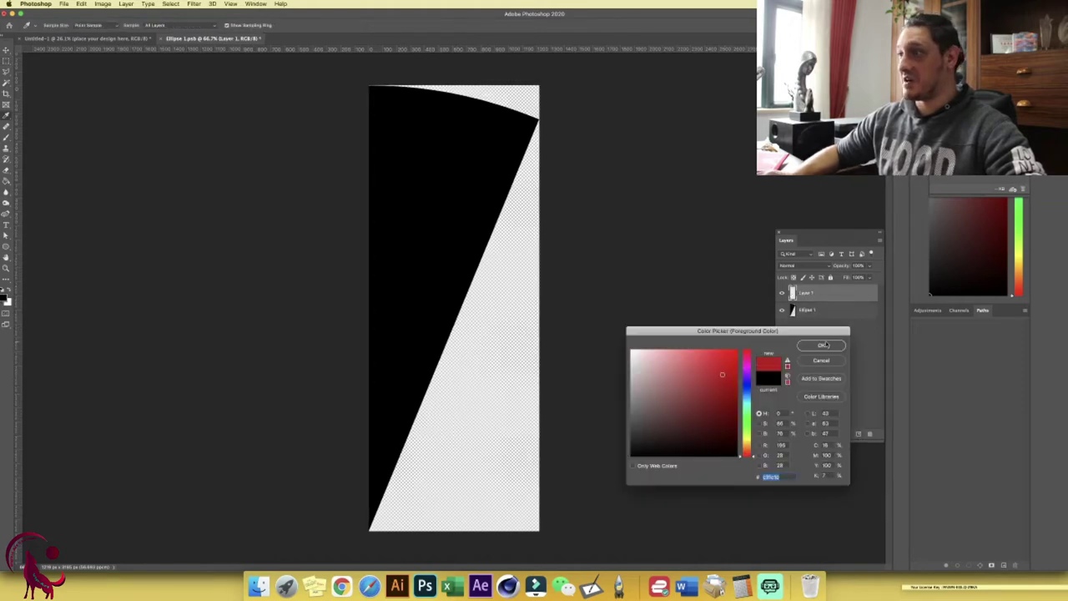
left_click(822, 345)
- Brush red curls, curved branches, a dotted arc and one large dot over the wedge on the clipped new layer
left_click(7, 137)
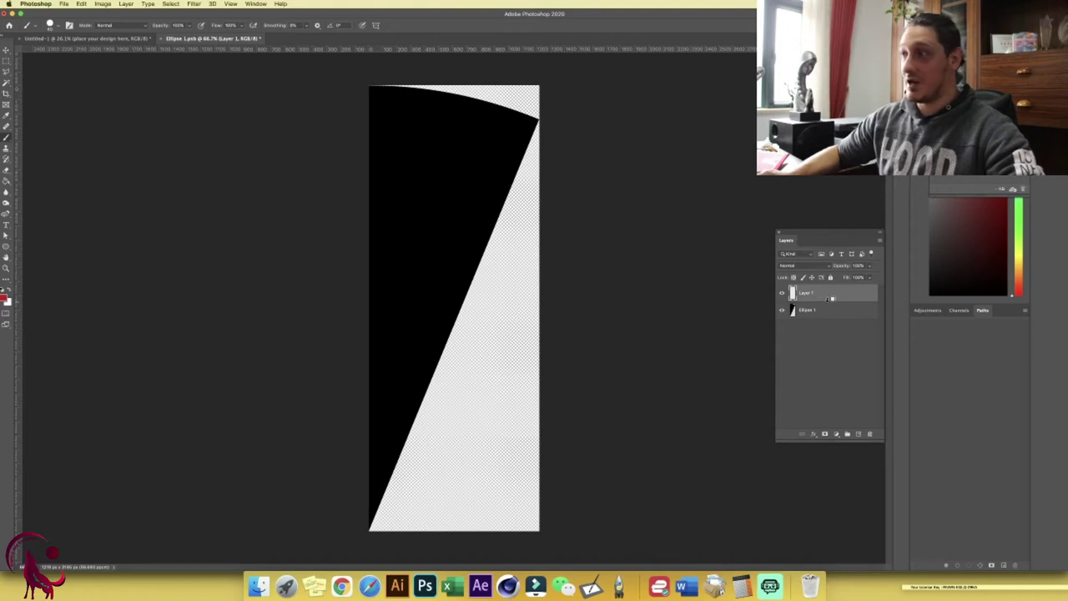
mouse_move(368, 478)
left_mouse_down()
mouse_move(405, 471)
mouse_move(380, 467)
mouse_move(370, 414)
mouse_move(385, 430)
mouse_move(403, 414)
mouse_move(402, 397)
mouse_move(389, 400)
mouse_move(401, 391)
mouse_move(390, 372)
mouse_move(379, 375)
mouse_move(399, 375)
mouse_move(406, 356)
mouse_move(424, 365)
mouse_move(369, 337)
mouse_move(461, 307)
left_mouse_up()
key("super+z")
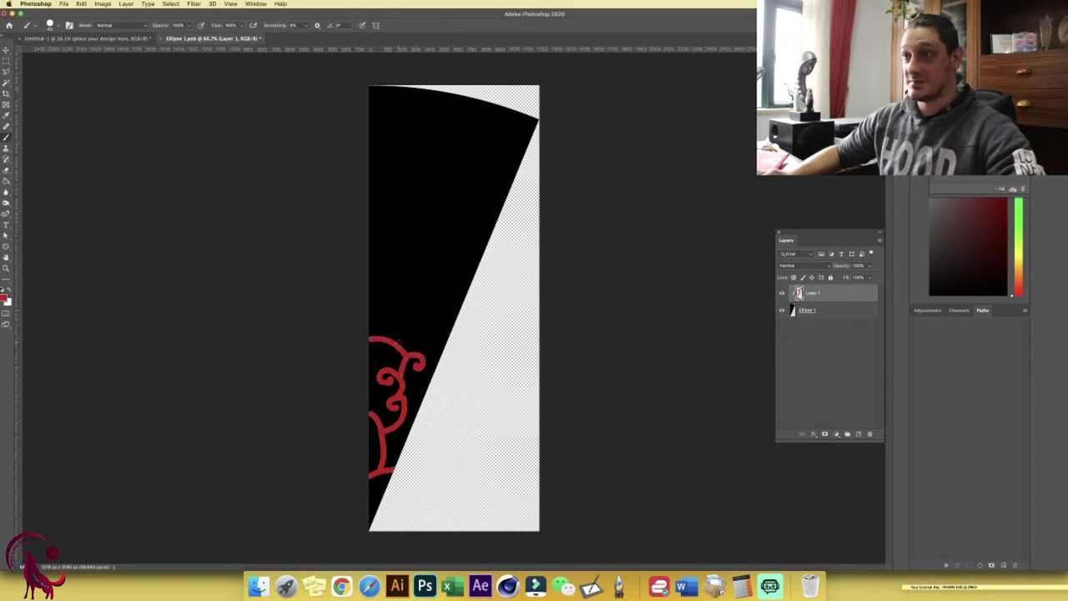
left_click_drag(401, 332, 476, 270)
mouse_move(394, 292)
left_mouse_down()
mouse_move(378, 211)
mouse_move(433, 265)
left_mouse_up()
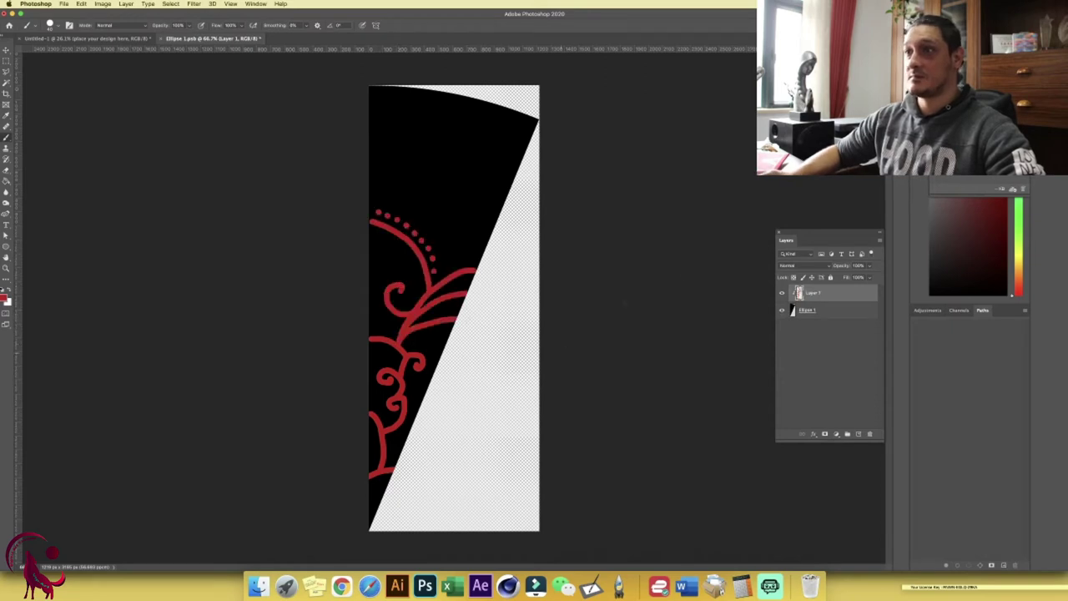
left_click(389, 253)
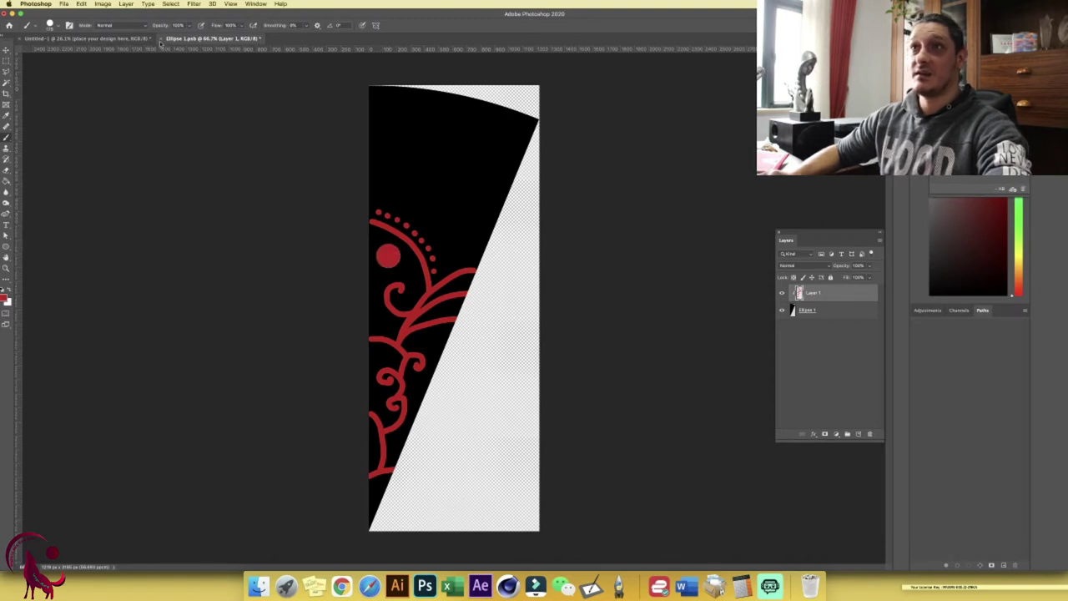
- Release the painted layer's clipping mask and give it a layer mask made from the wedge's outline instead
left_click(826, 298, "alt")
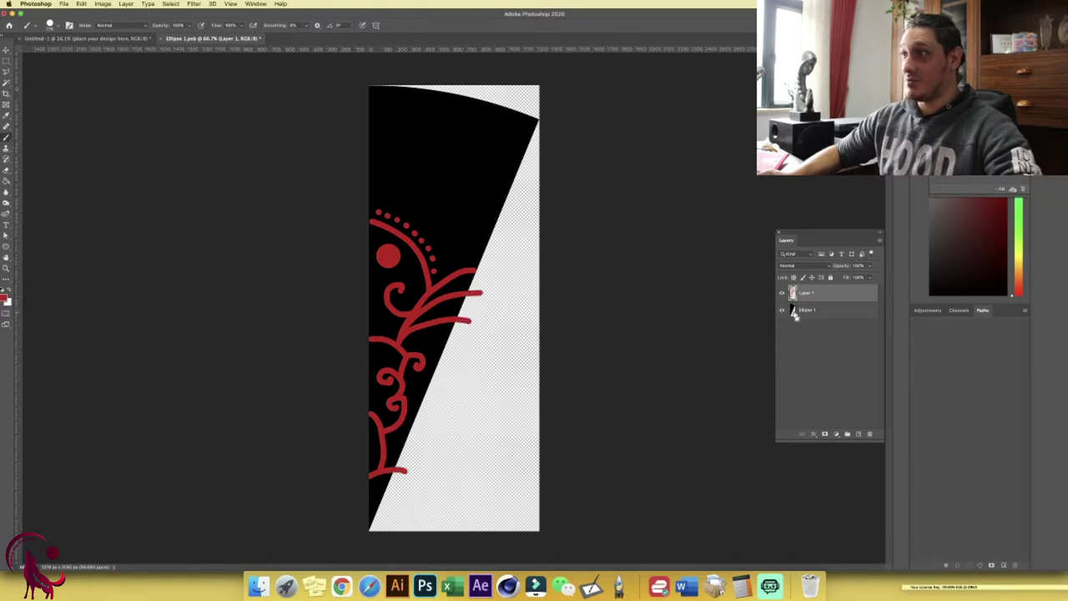
left_click(794, 316, "super")
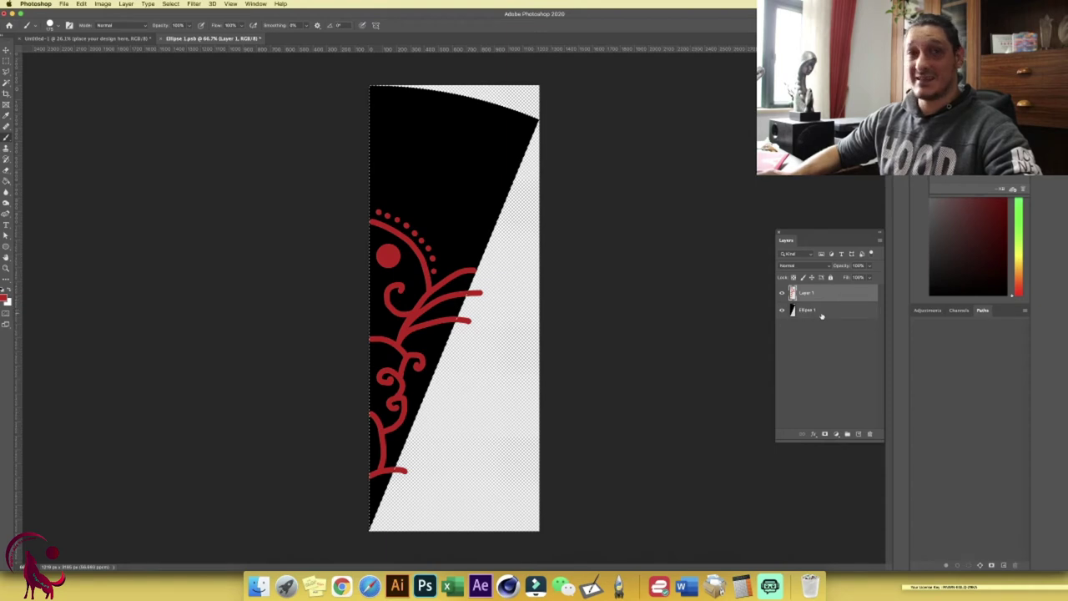
left_click(824, 435)
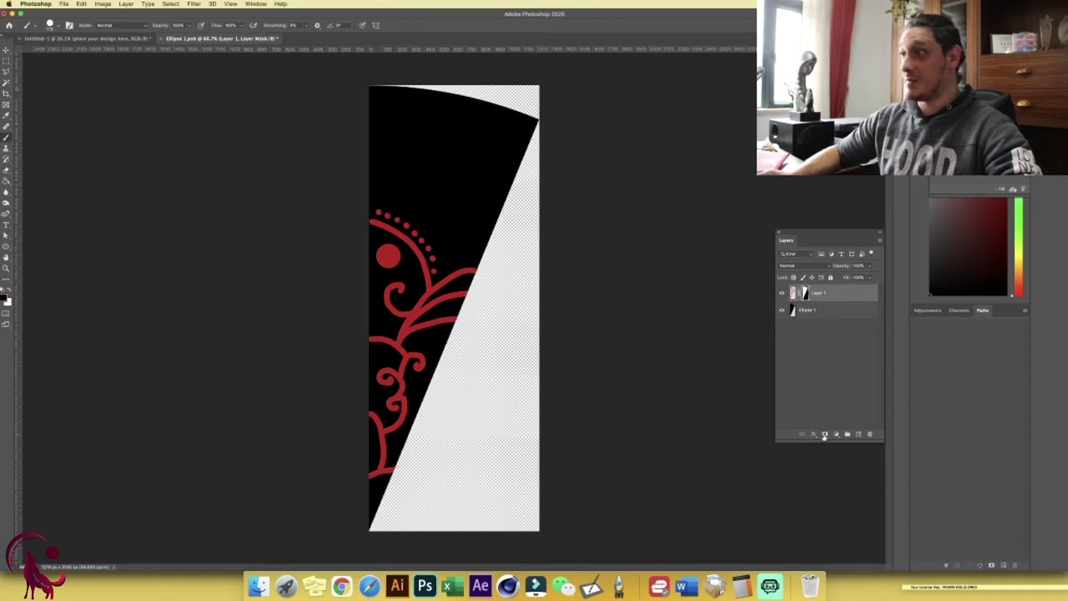
- Hide the black wedge layer, and save and close the smart object
left_click(783, 310)
left_click(161, 38)
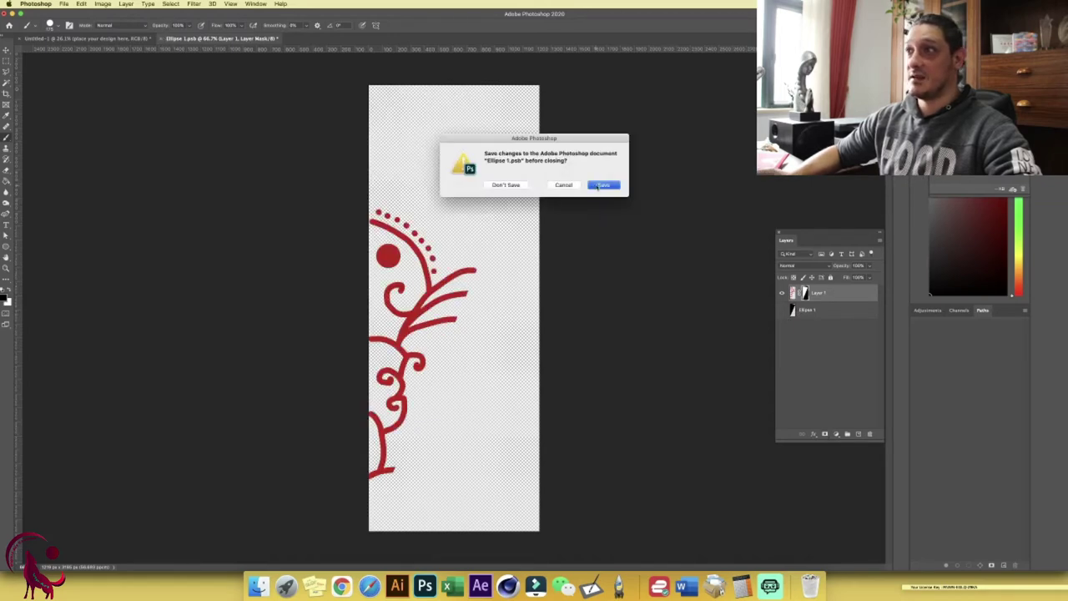
left_click(598, 186)
- Examine the repeated red pattern in the main document close up and as a whole
key("z")
left_click_drag(481, 281, 461, 180)
key("b")
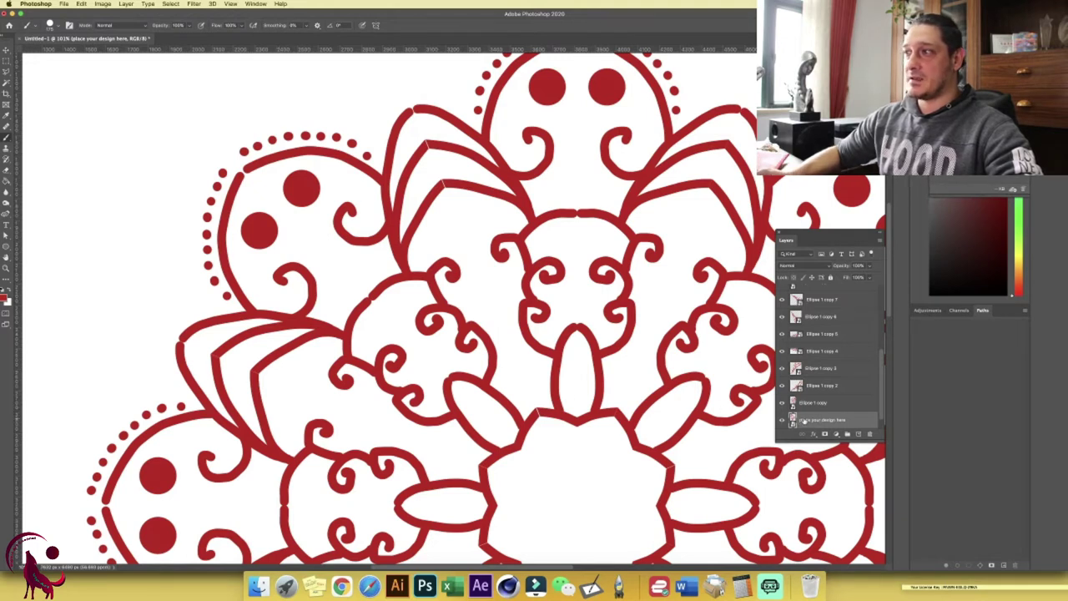
key("z")
mouse_move(634, 393)
left_mouse_down()
mouse_move(599, 421)
mouse_move(448, 321)
mouse_move(472, 321)
left_mouse_up()
key("super+0")
key("b")
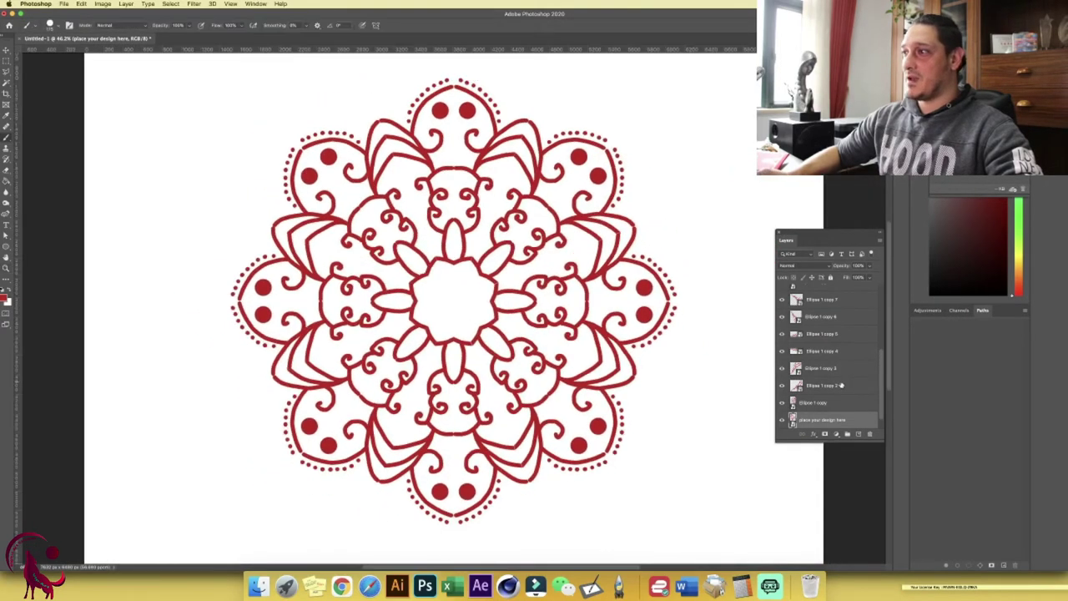
- Group all the wedge layers above the background and hide the group
scroll(841, 386, "up", 4)
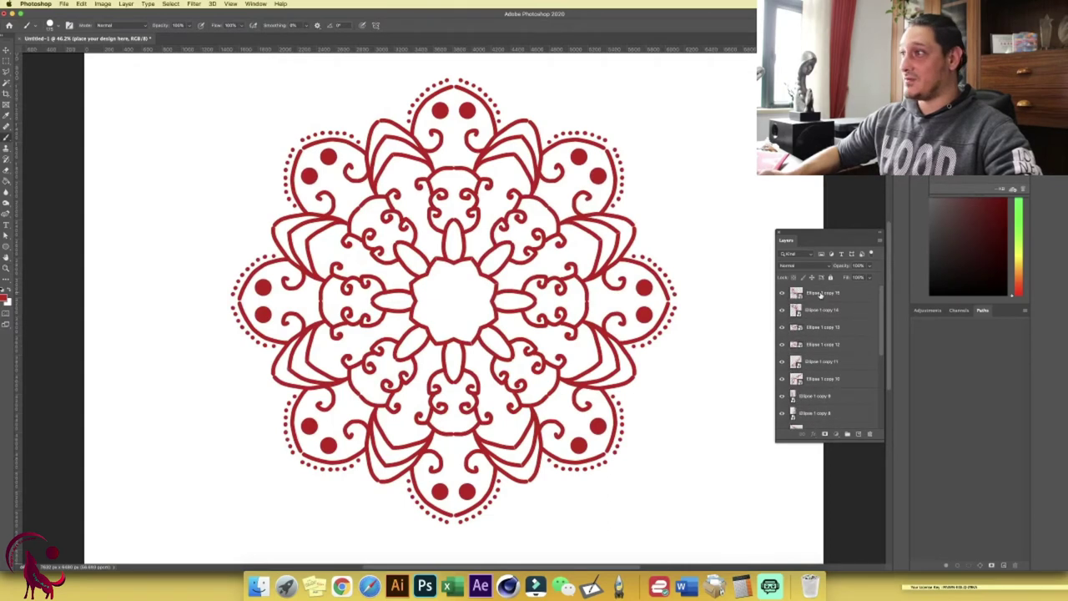
left_click(820, 293)
left_click(853, 415, "shift")
left_click(848, 434)
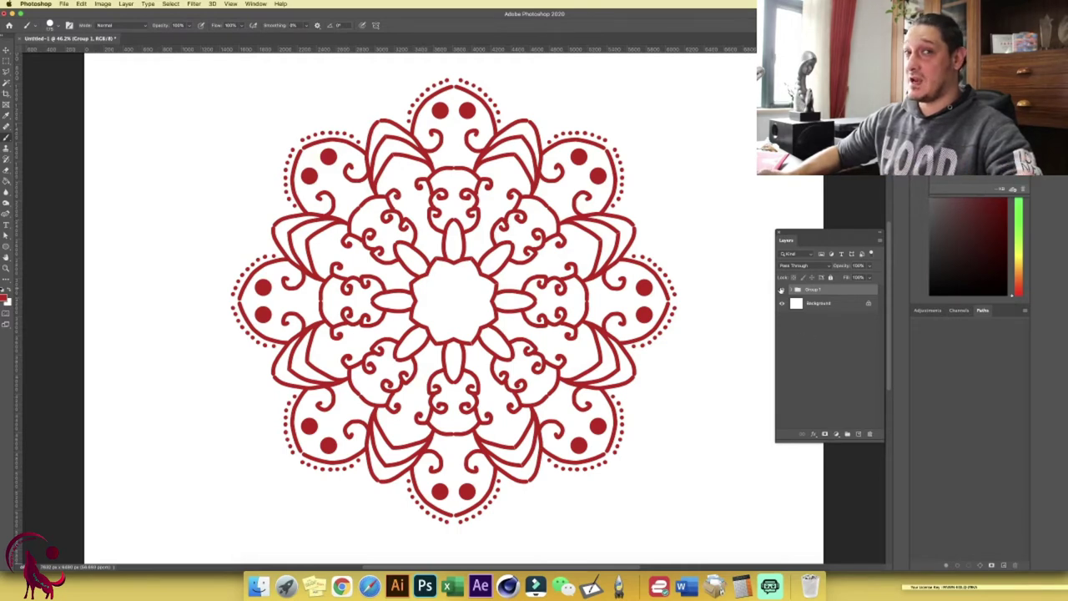
left_click(782, 289)
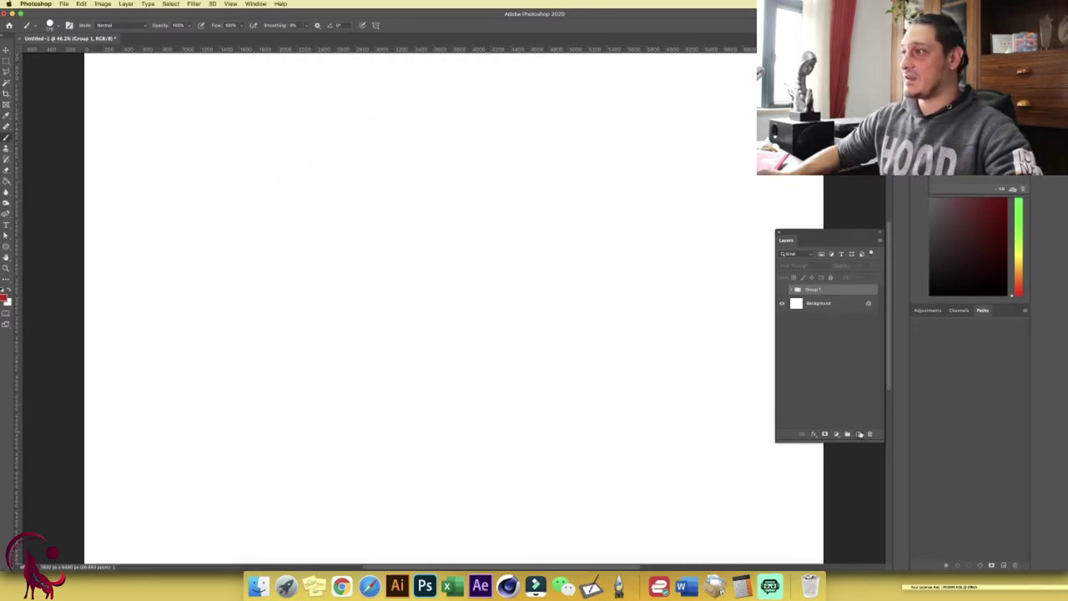
- Add a new layer and set up Mandala paint symmetry with five axes crossing at the canvas centre
left_click(858, 433)
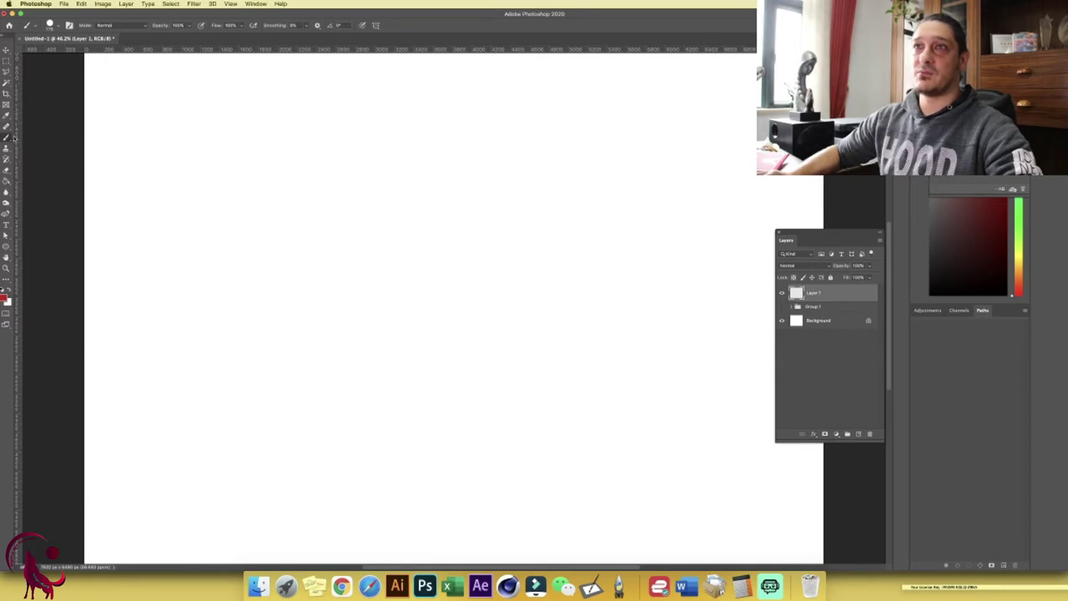
left_click(376, 25)
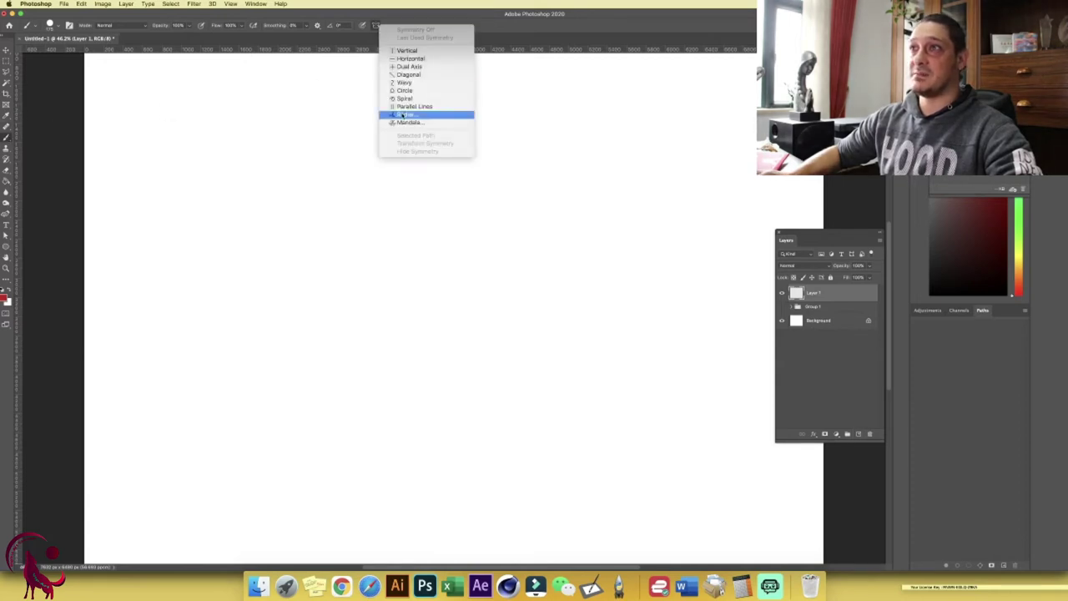
left_click(413, 124)
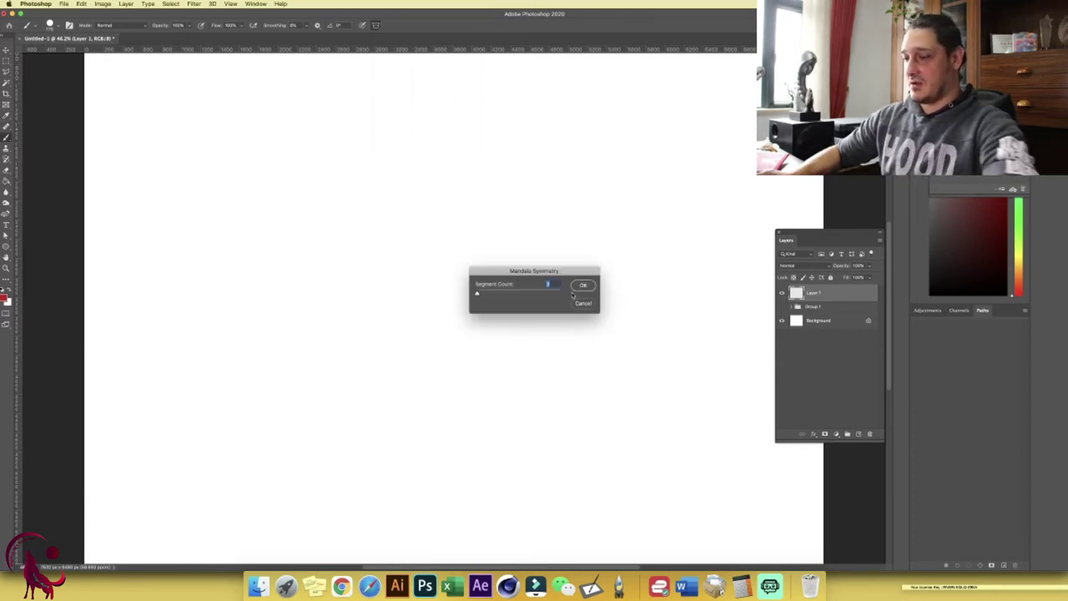
key("Return")
left_click_drag(678, 300, 708, 300)
key("Return")
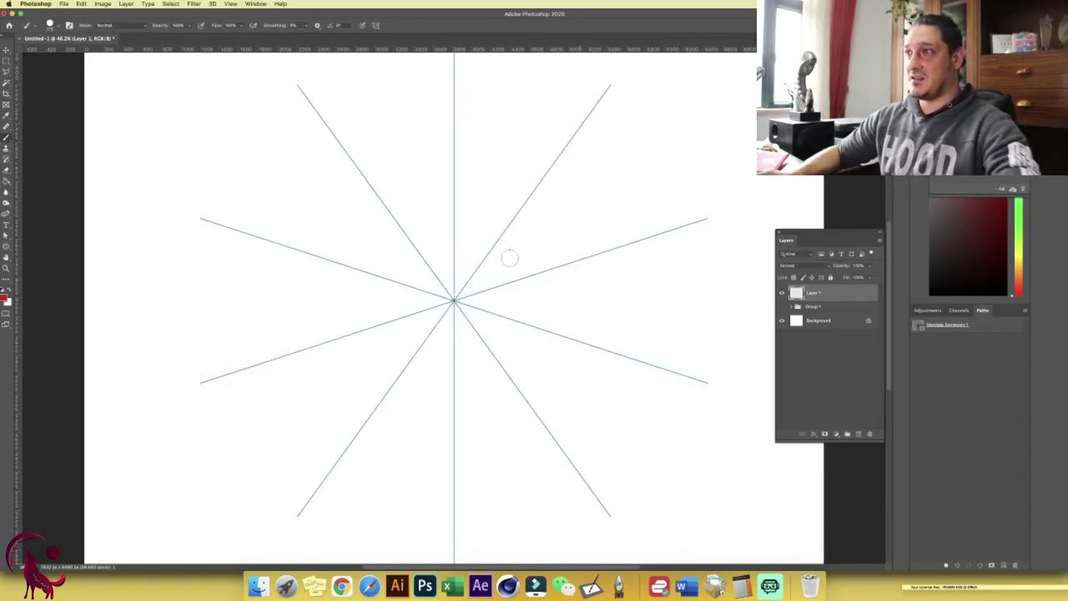
- Paint a thick red mandala with the Brush around the symmetry centre and add thin curls around its rim with the Pencil tool
mouse_move(484, 262)
left_mouse_down()
mouse_move(527, 268)
mouse_move(519, 210)
mouse_move(565, 222)
left_mouse_up()
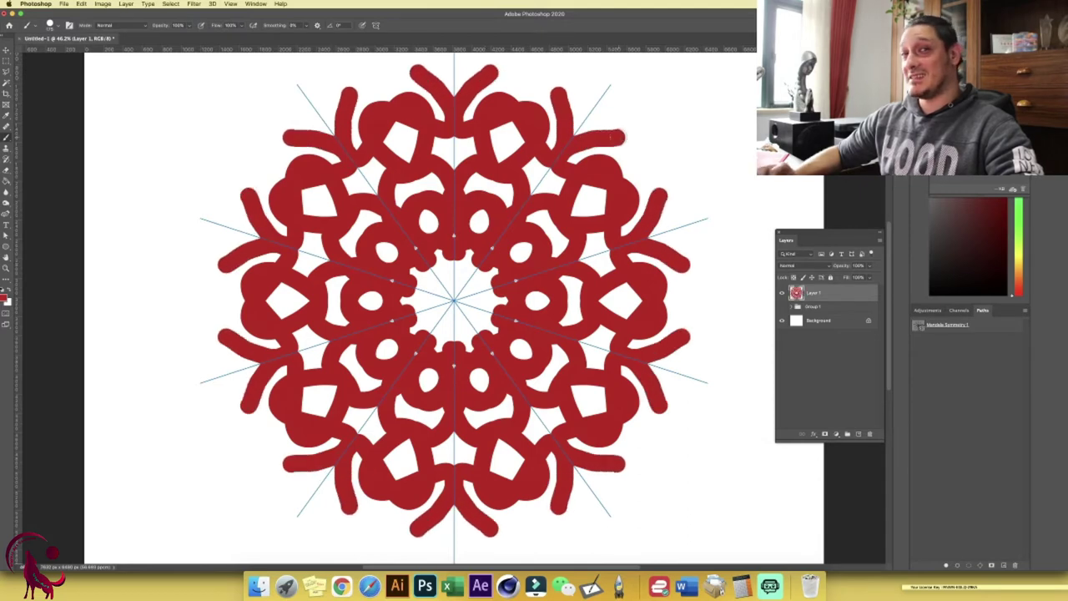
scroll(517, 101, "right", 2)
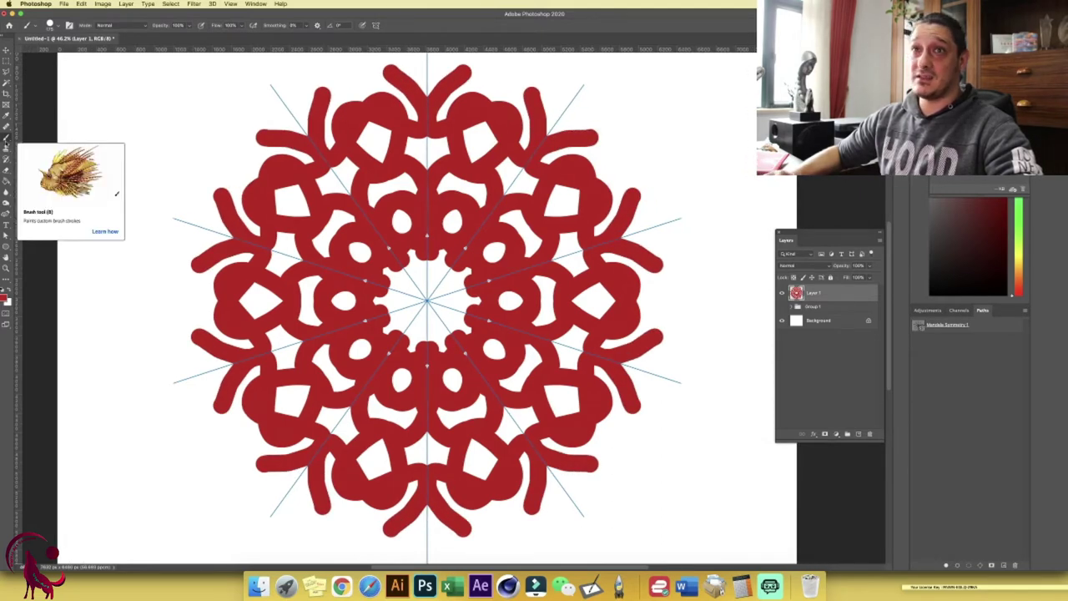
left_click_drag(7, 142, 28, 143)
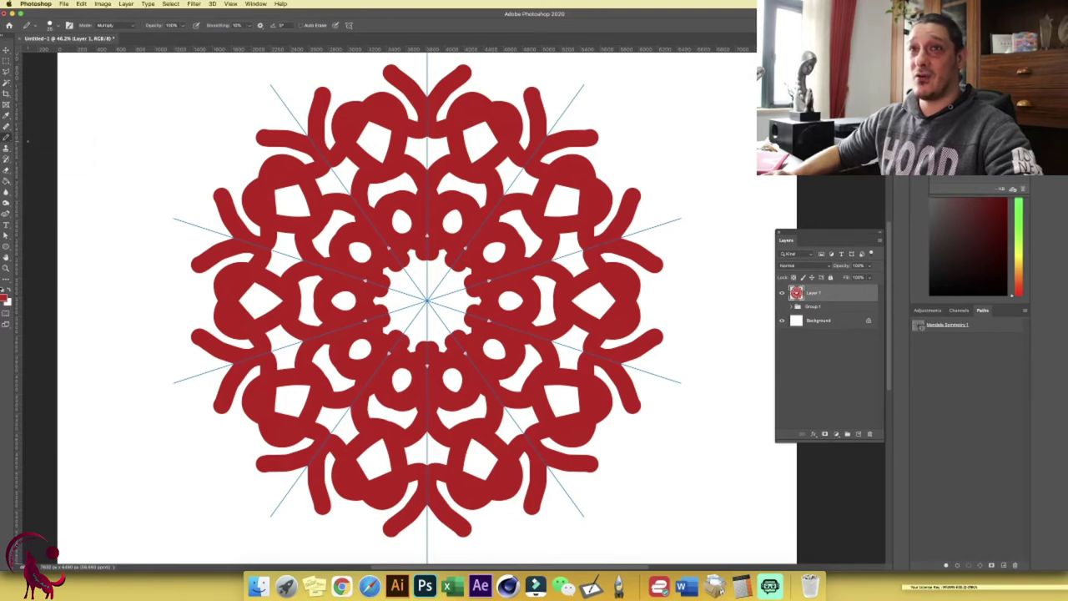
mouse_move(203, 161)
left_mouse_down()
mouse_move(208, 168)
mouse_move(190, 134)
mouse_move(227, 157)
left_mouse_up()
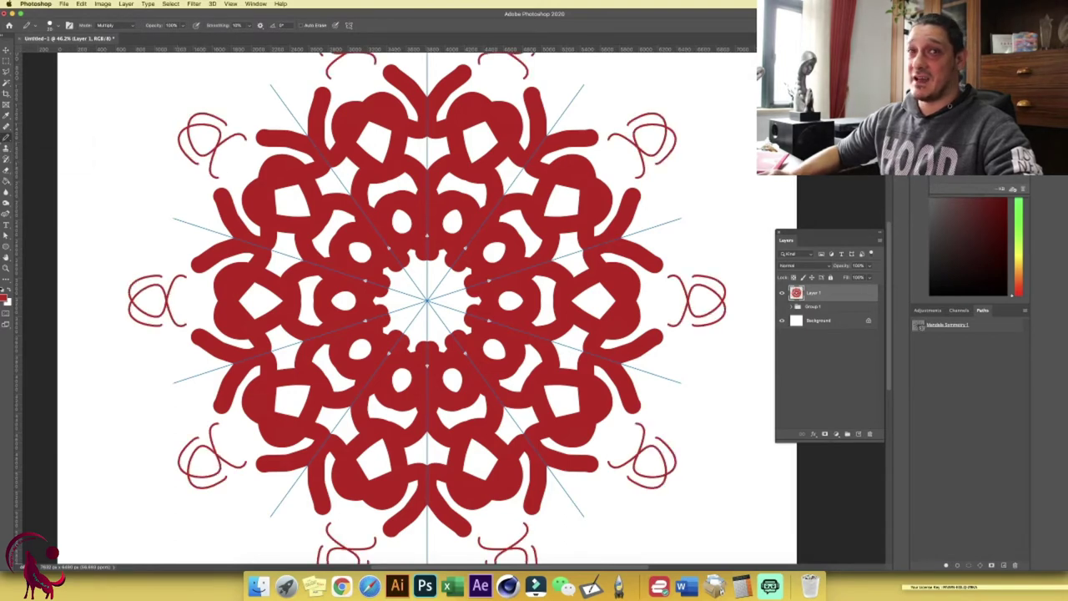
- Try the Color Replacement and Mixer Brush tools with the mandala symmetry, adding a short mixer stroke at the pattern's upper-left edge
left_click(6, 138)
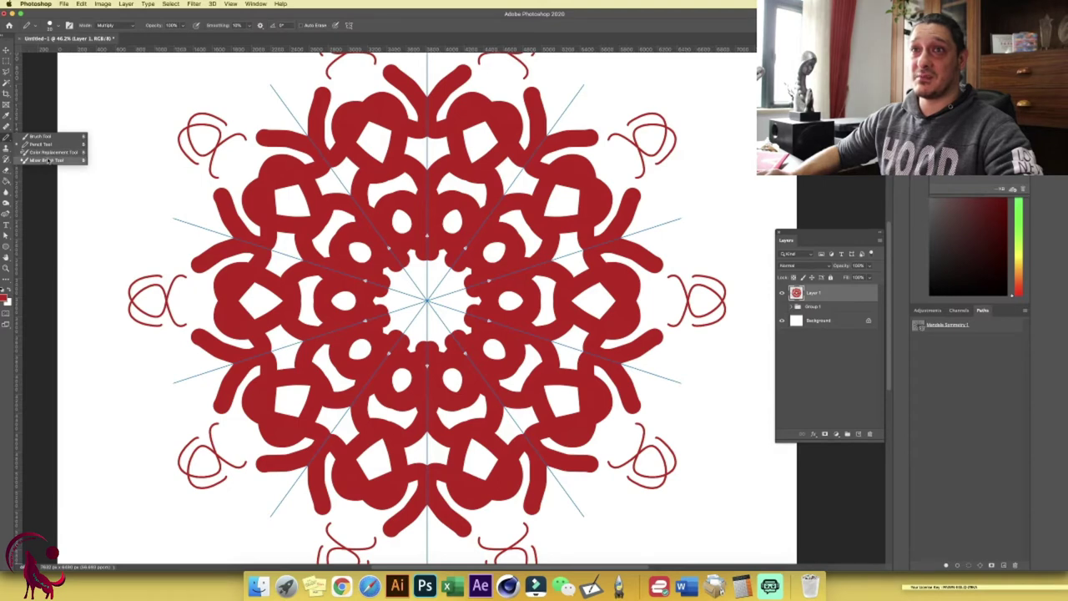
left_click(51, 152)
left_click(597, 205)
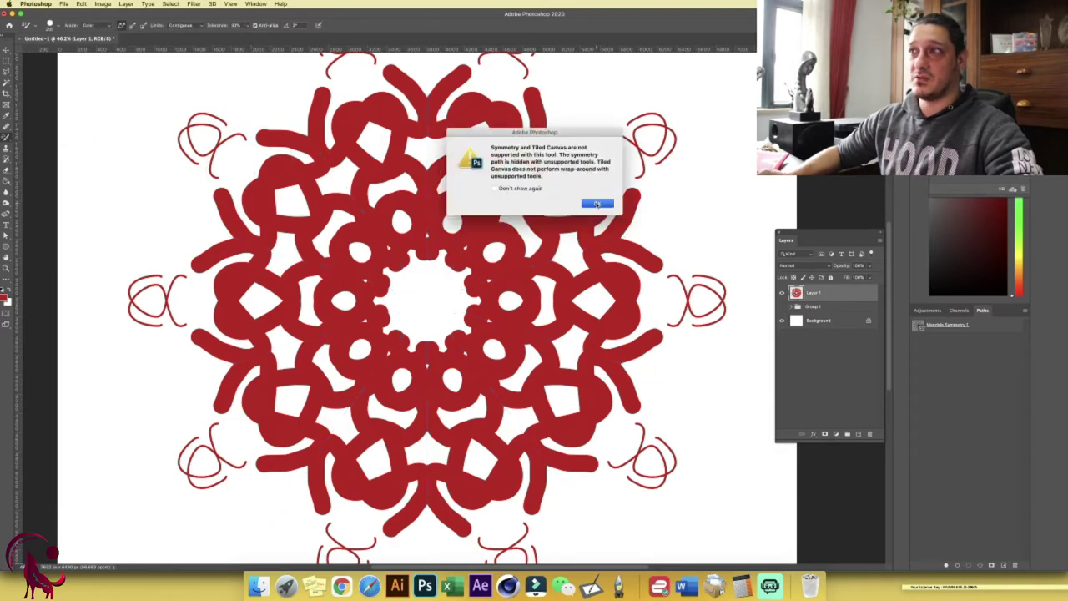
left_click(9, 139)
left_click(48, 161)
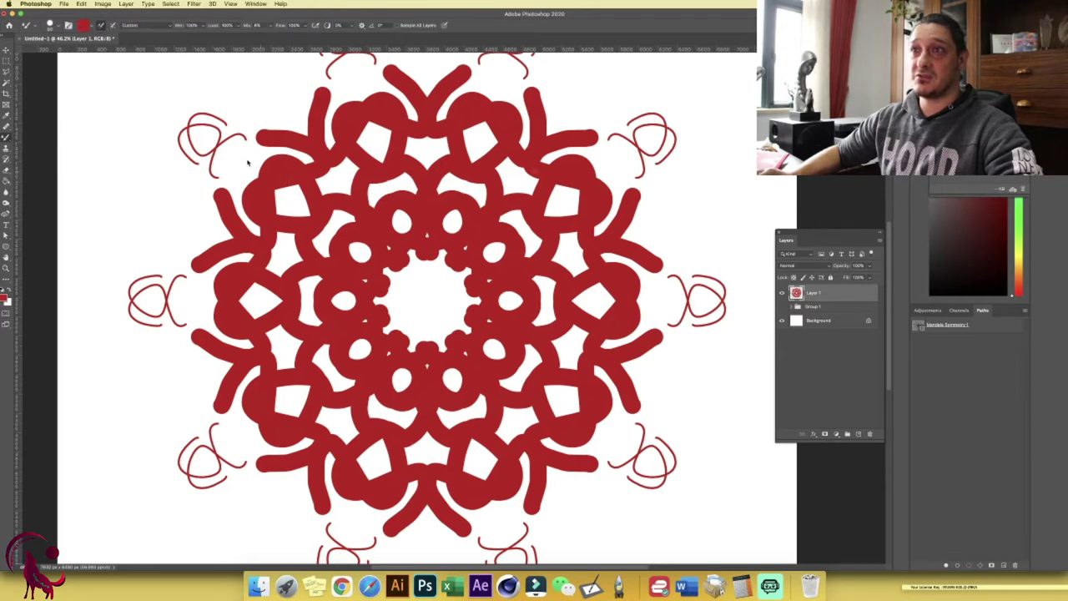
left_click(595, 203)
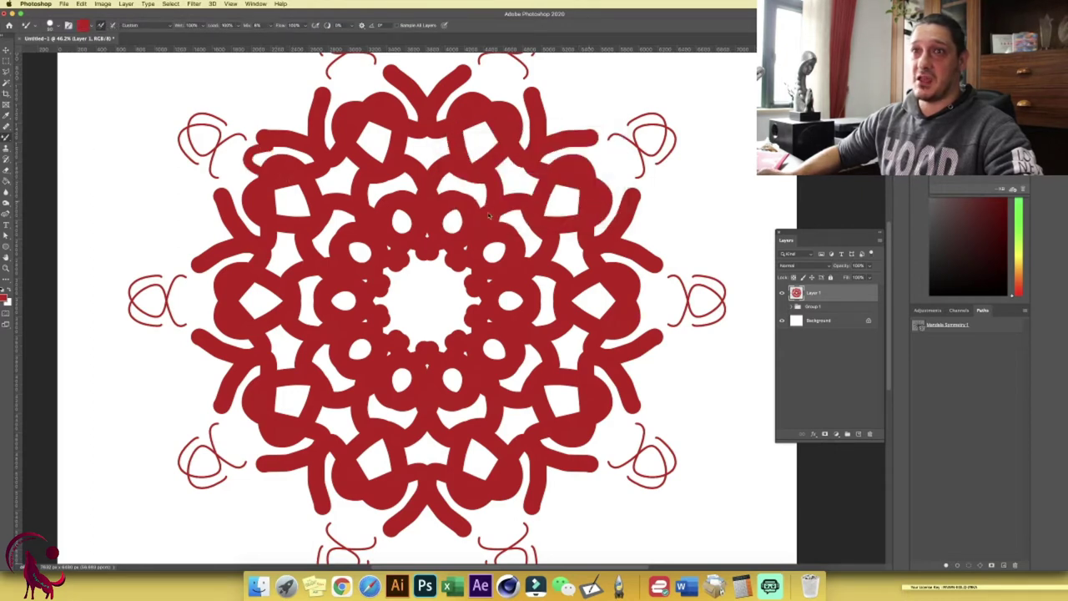
- Draw two small red ellipses over the mandala's upper-left part with the Ellipse tool
left_click(6, 248)
left_click_drag(223, 180, 251, 203)
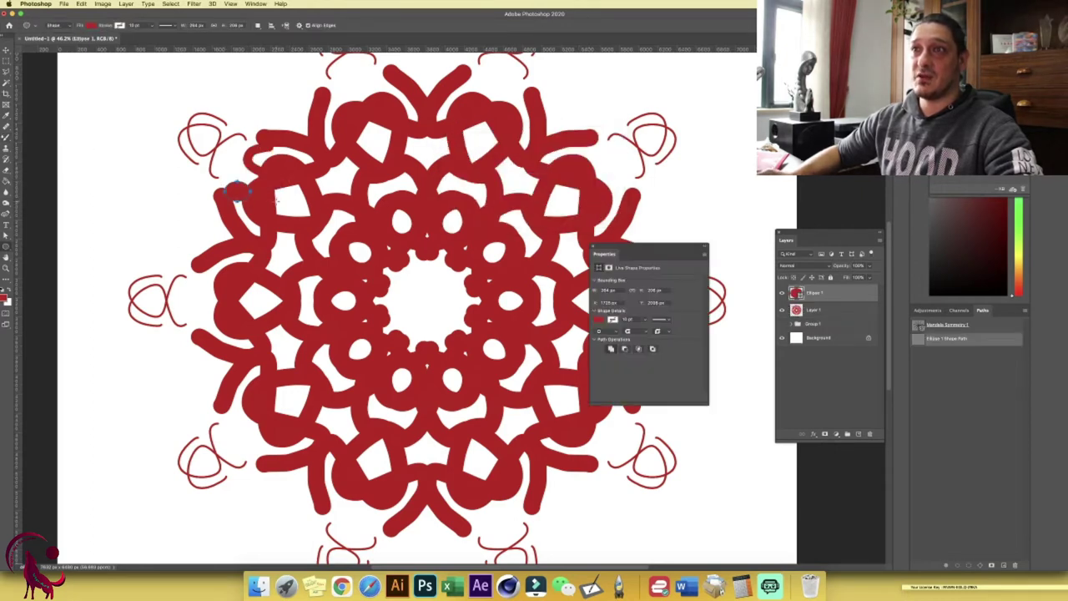
left_click_drag(295, 109, 309, 122)
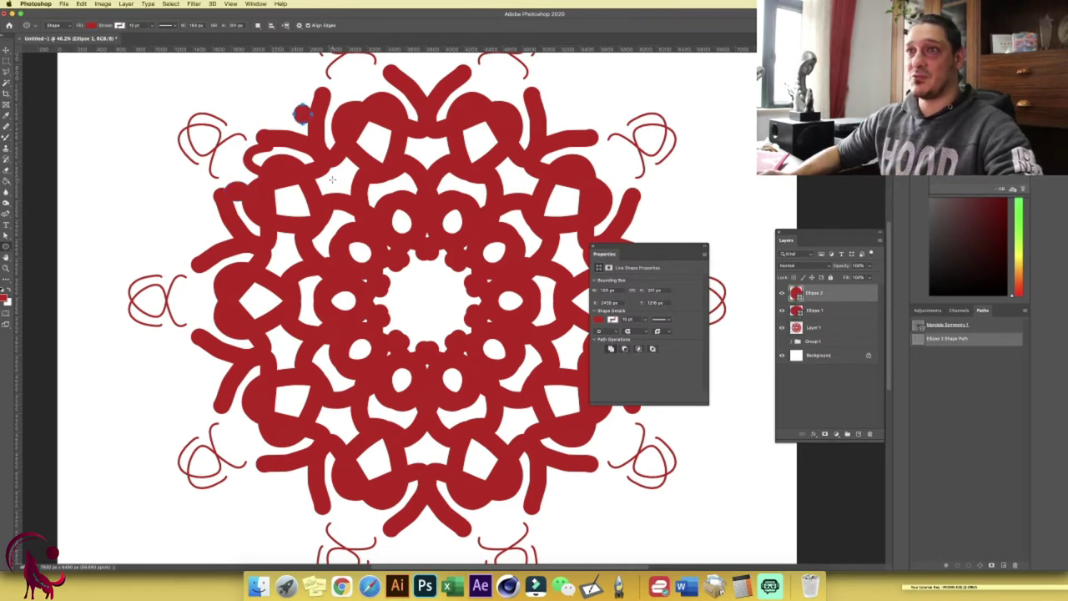
scroll(243, 280, "down", 3)
scroll(243, 279, "left", 1)
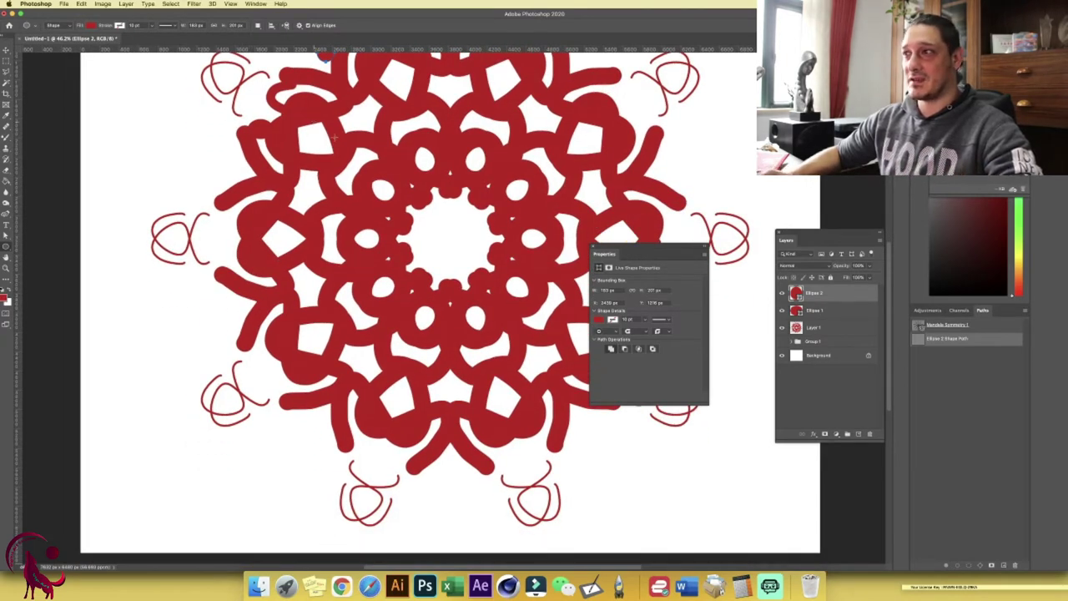
- Delete the painted layer with both ellipse layers, and show the wedge group again
left_click(817, 330, "shift")
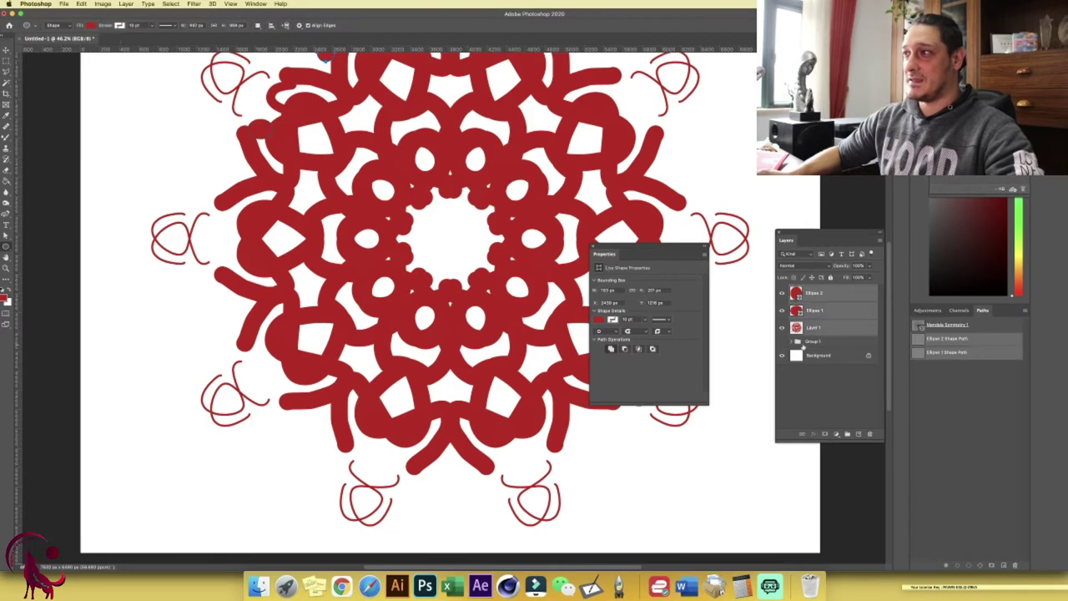
left_click_drag(835, 332, 869, 434)
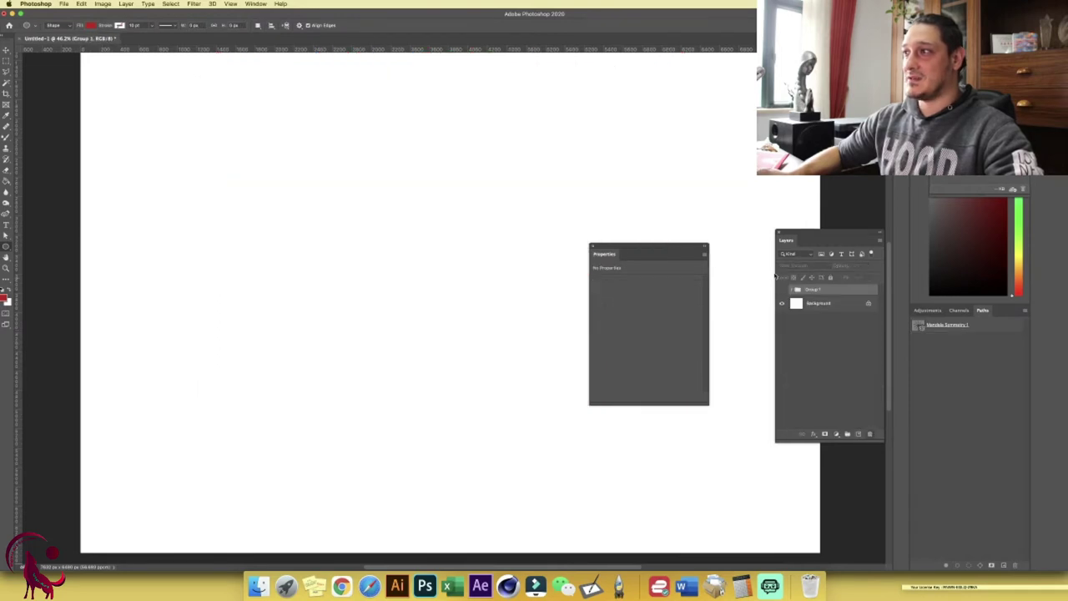
left_click(782, 290)
left_click_drag(358, 248, 314, 289)
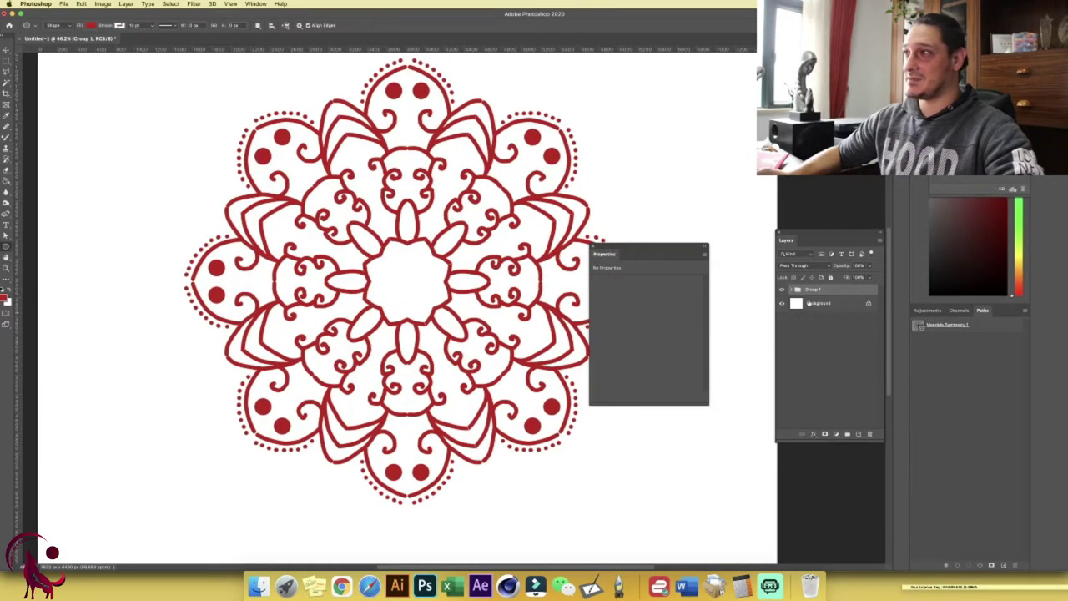
left_click_drag(622, 256, 766, 288)
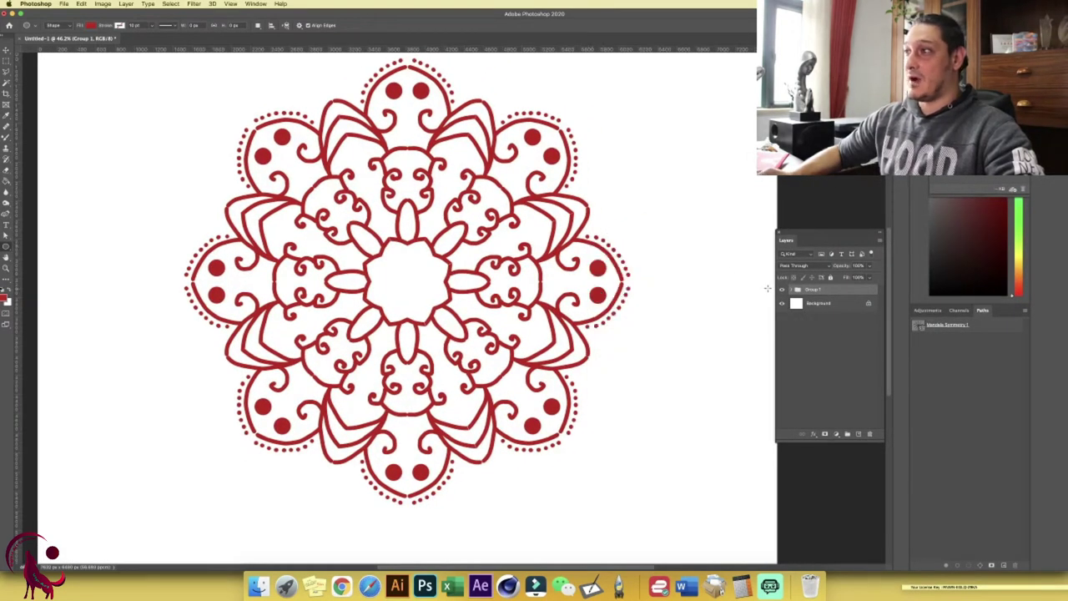
- Open the "place your design here" smart object and replace its old design with an empty layer clipped to the visible black wedge
left_click(790, 290)
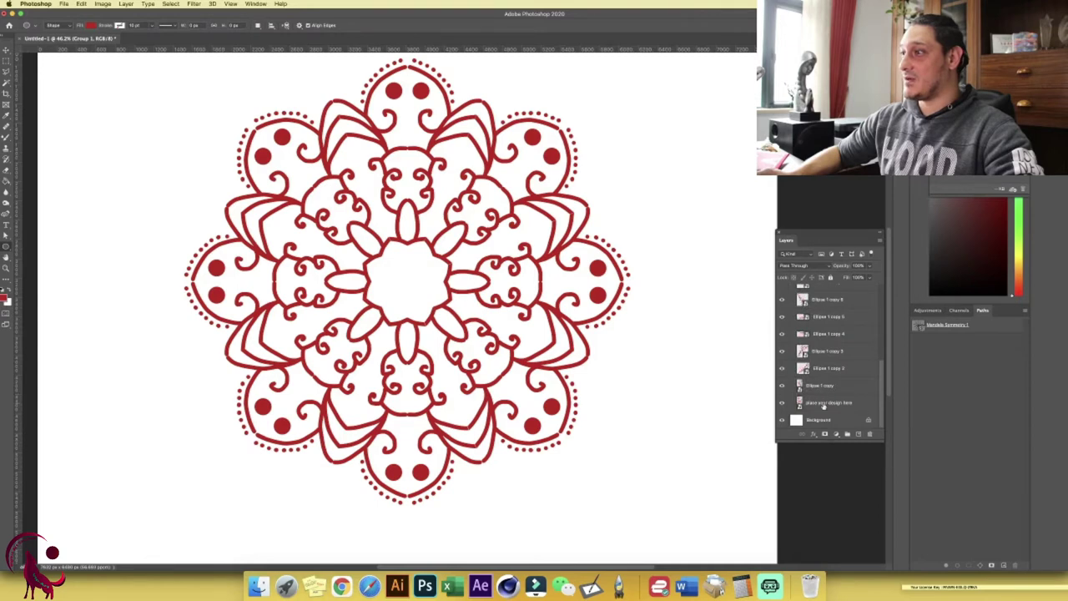
double_click(824, 404)
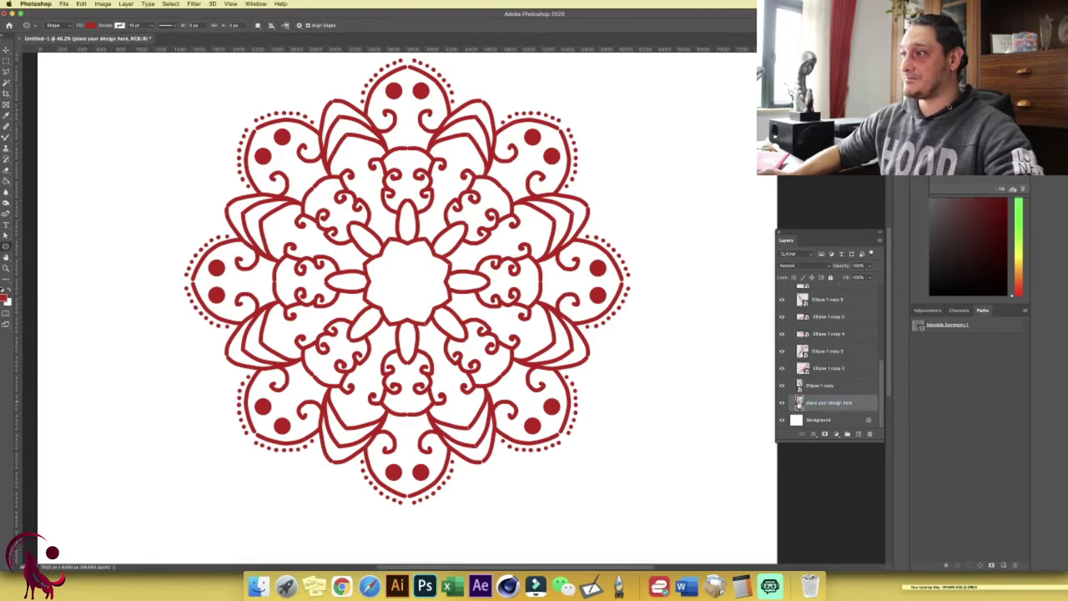
double_click(799, 403)
left_click(782, 310)
left_click_drag(813, 294, 867, 433)
left_click(858, 434)
left_click(814, 301, "alt")
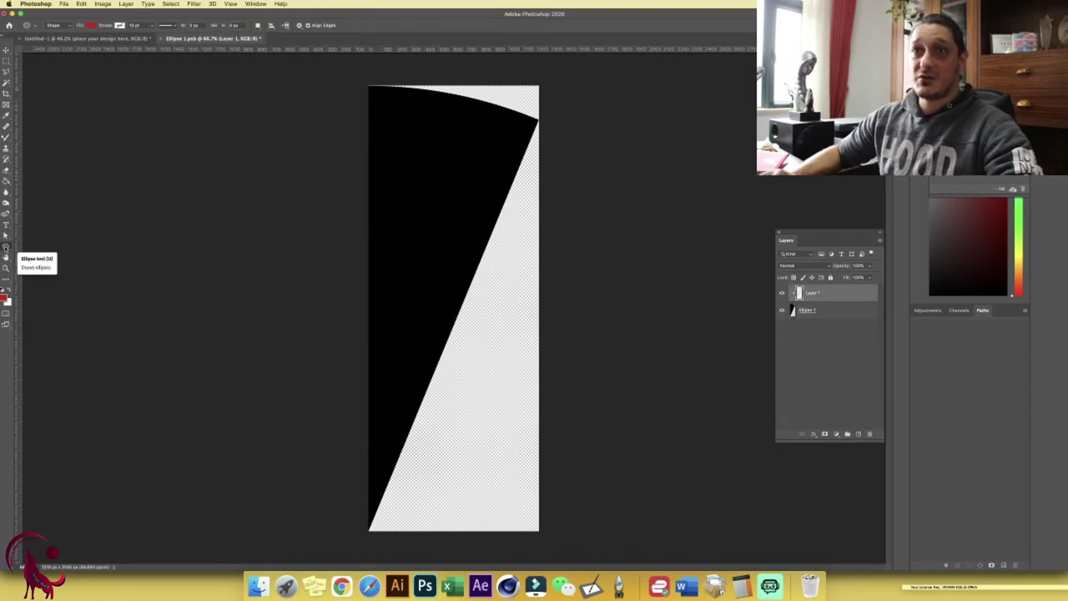
- Draw a large pointed-petal flower from the Flowers shape set across the wedge's wide end with the Custom Shape tool
left_click_drag(5, 249, 38, 287)
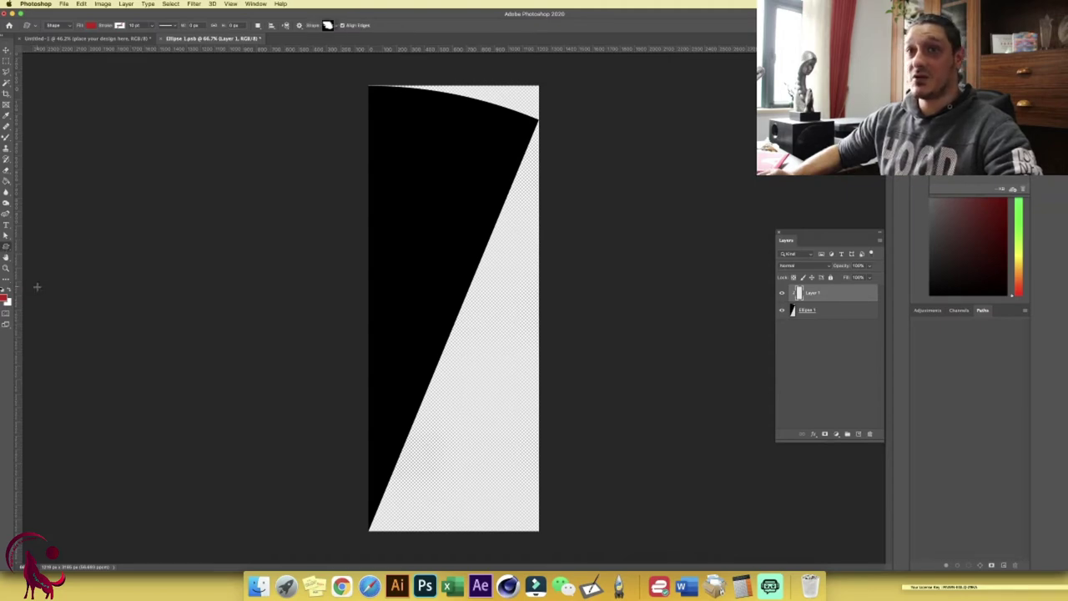
left_click(331, 26)
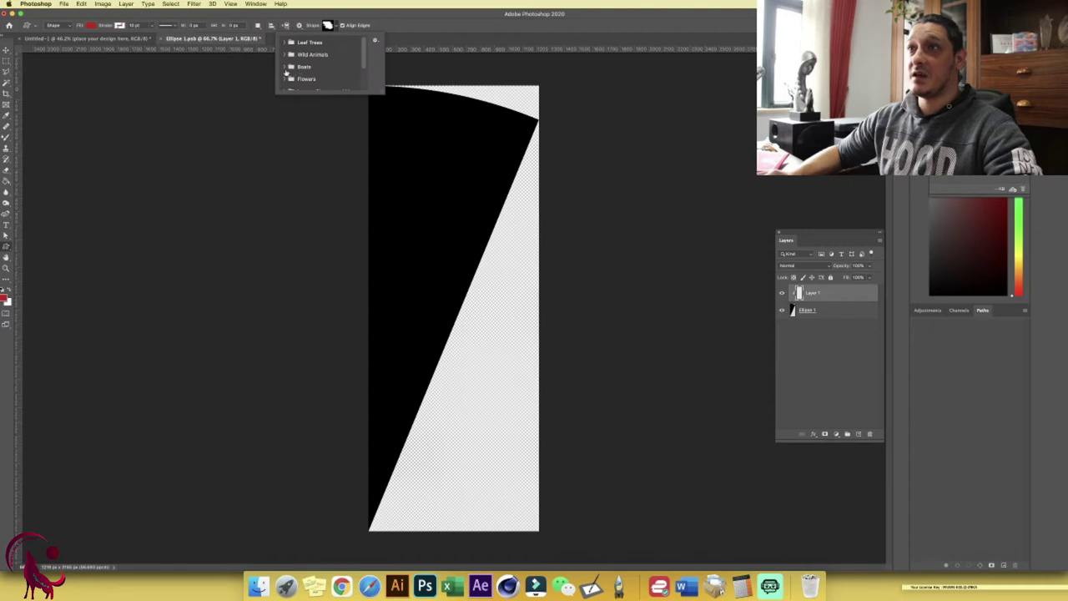
scroll(303, 73, "down", 2)
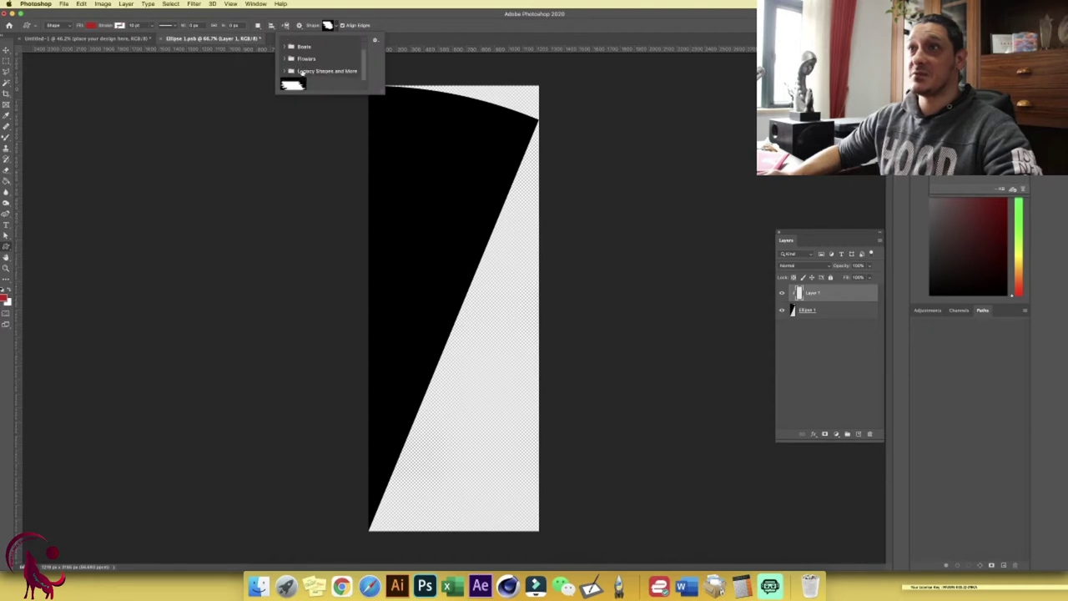
left_click(286, 59)
scroll(317, 67, "down", 3)
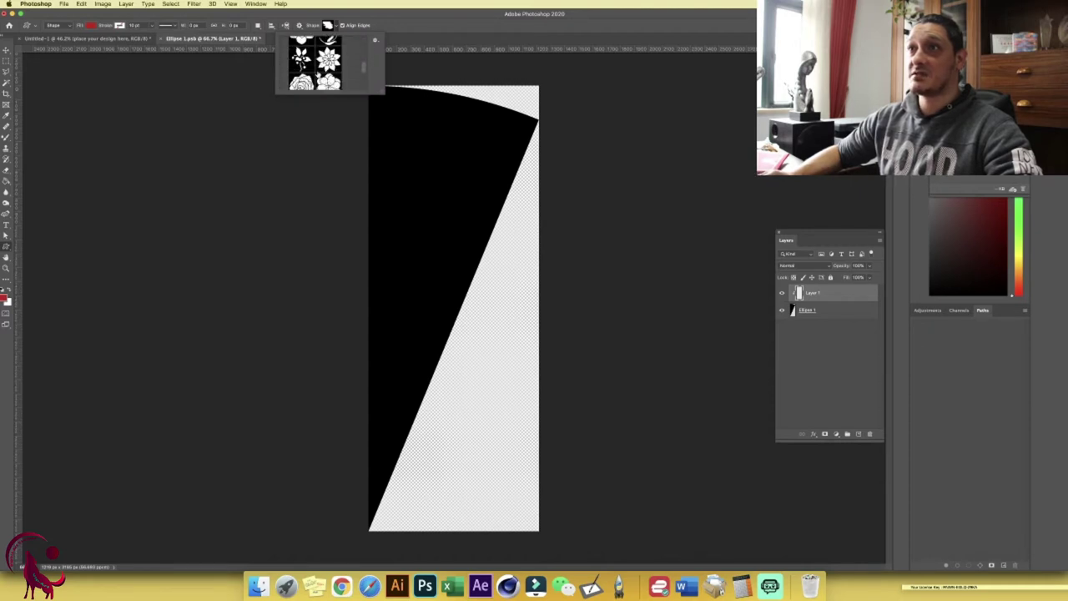
left_click(328, 59)
mouse_move(392, 104)
left_mouse_down()
mouse_move(477, 155)
mouse_move(496, 196)
left_mouse_up()
- Add a mirrored pair of curled flowers, one medium and two small blossoms, and a bare cherry tree growing from the wedge's tip
left_click_drag(376, 188, 413, 258)
left_click_drag(422, 196, 478, 268)
left_click(330, 25)
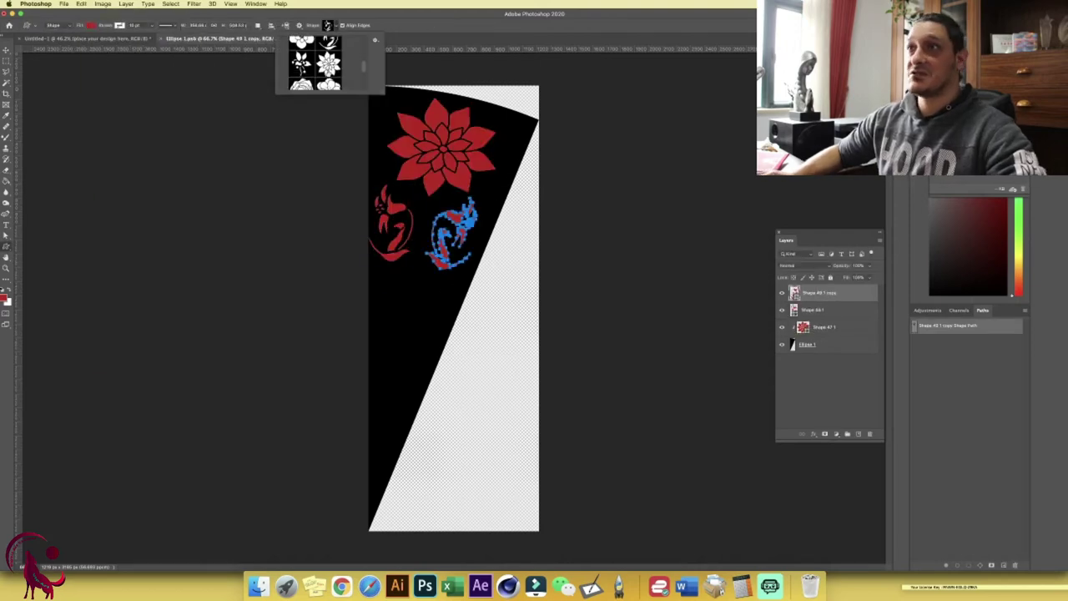
left_click(328, 59)
left_click_drag(390, 276, 432, 319)
left_click_drag(374, 330, 388, 344)
left_click(331, 26)
left_click_drag(368, 527, 447, 367)
- Merge the shape layers into one layer masked by the wedge's outline, and hide the black wedge
left_click(794, 359, "shift")
key("super+e")
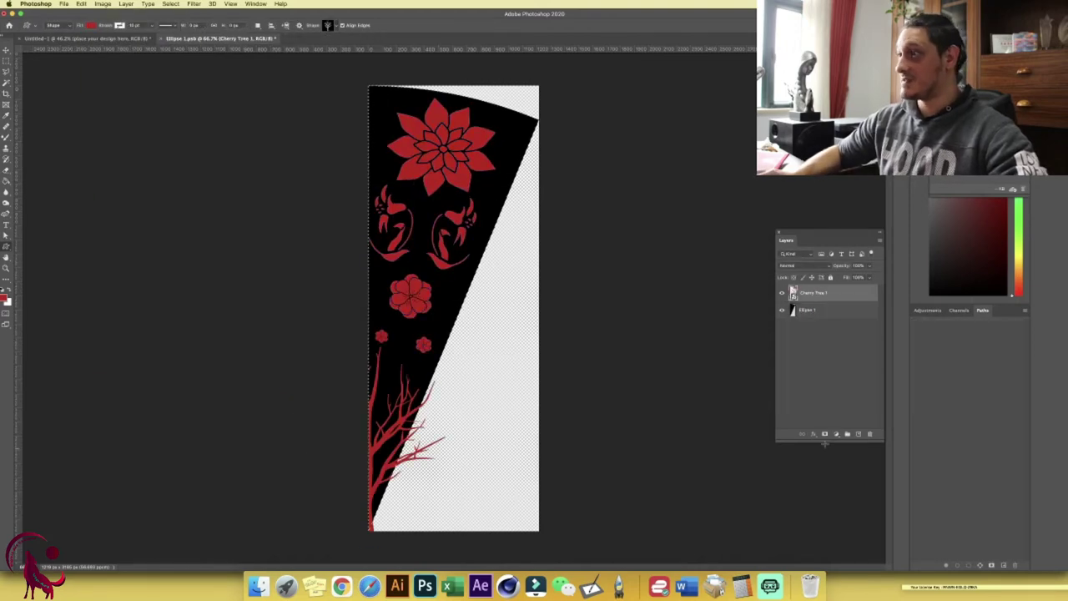
left_click(794, 315, "alt")
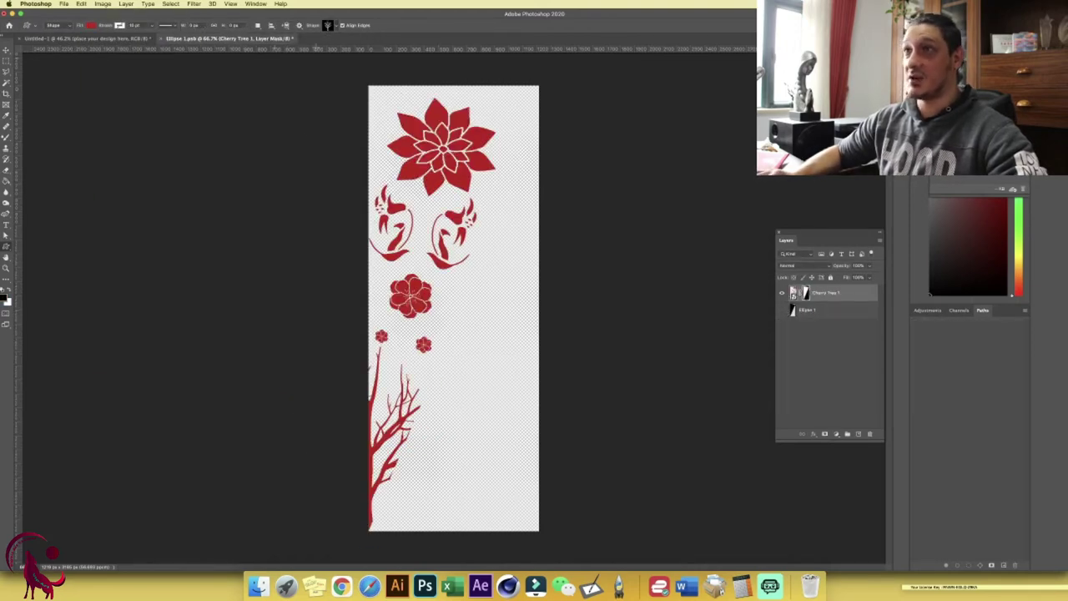
- Save and close the smart object, and view the whole floral mandala in the main document
key("super+w")
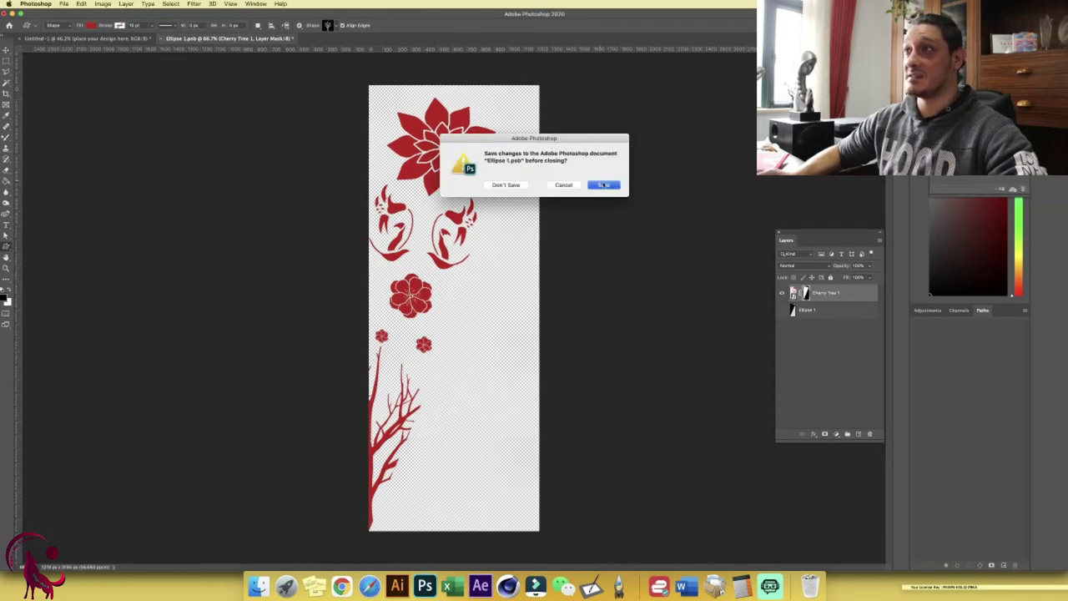
left_click(603, 183)
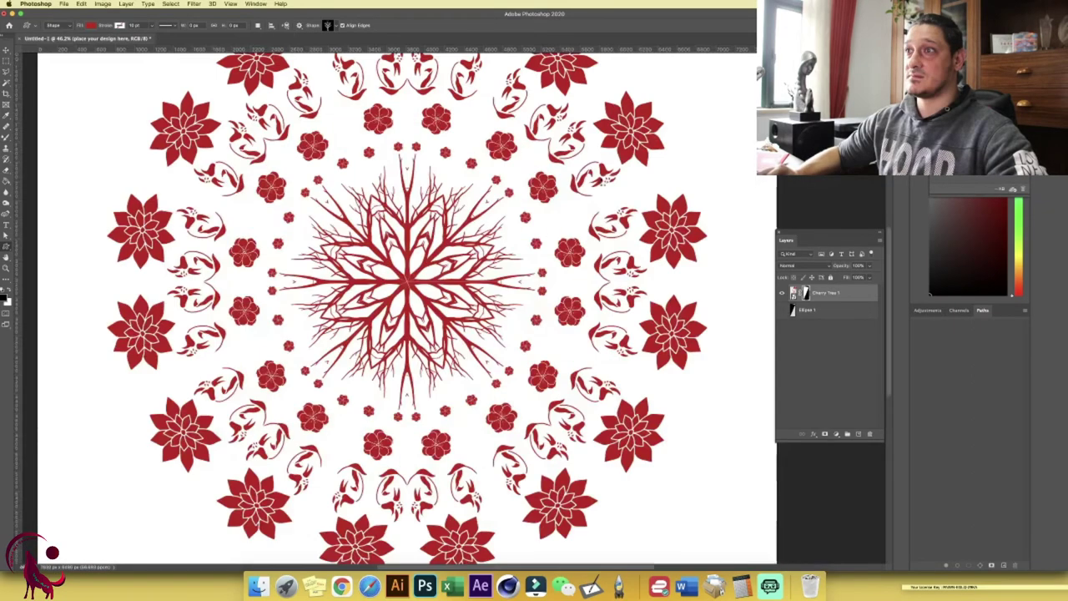
scroll(518, 334, "down", 5)
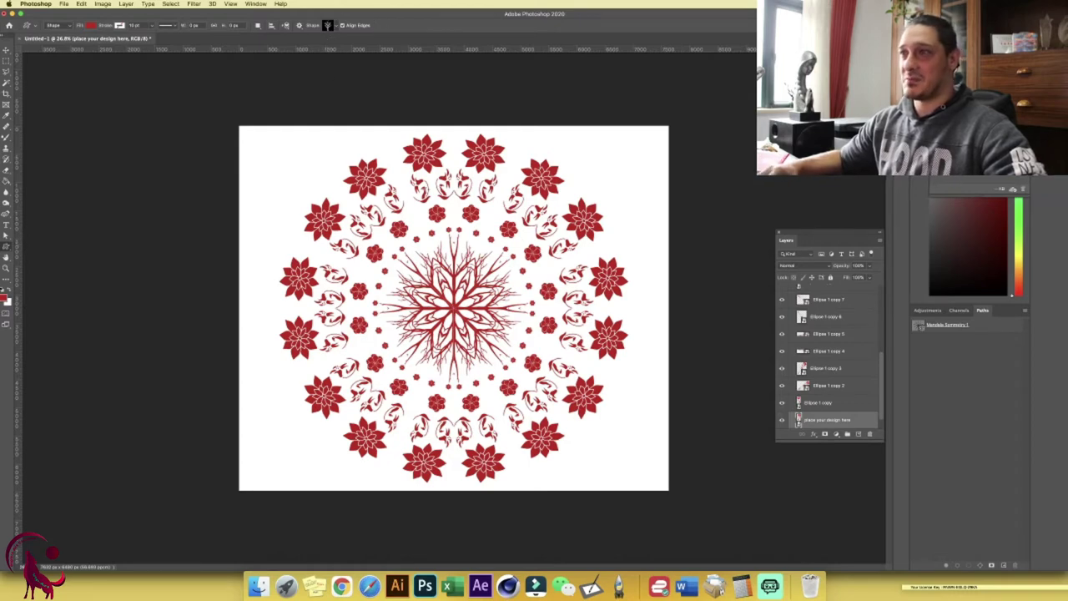
- Reopen the smart object and replace the floral design with a new empty layer above the hidden black wedge
double_click(800, 402)
left_click_drag(836, 297, 871, 435)
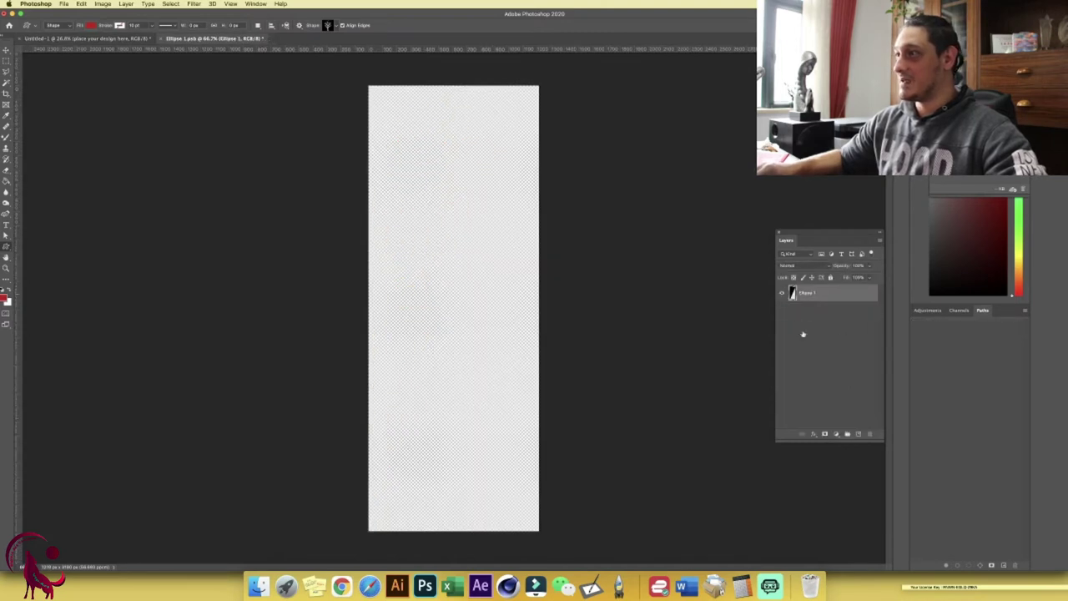
left_click(782, 294)
left_click(858, 434)
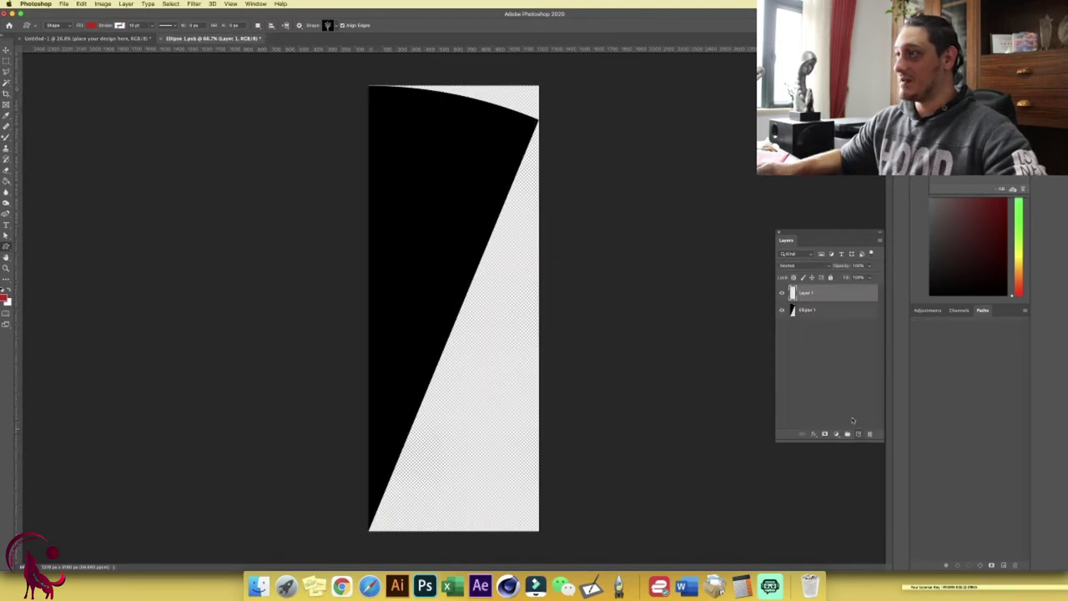
left_click(783, 309)
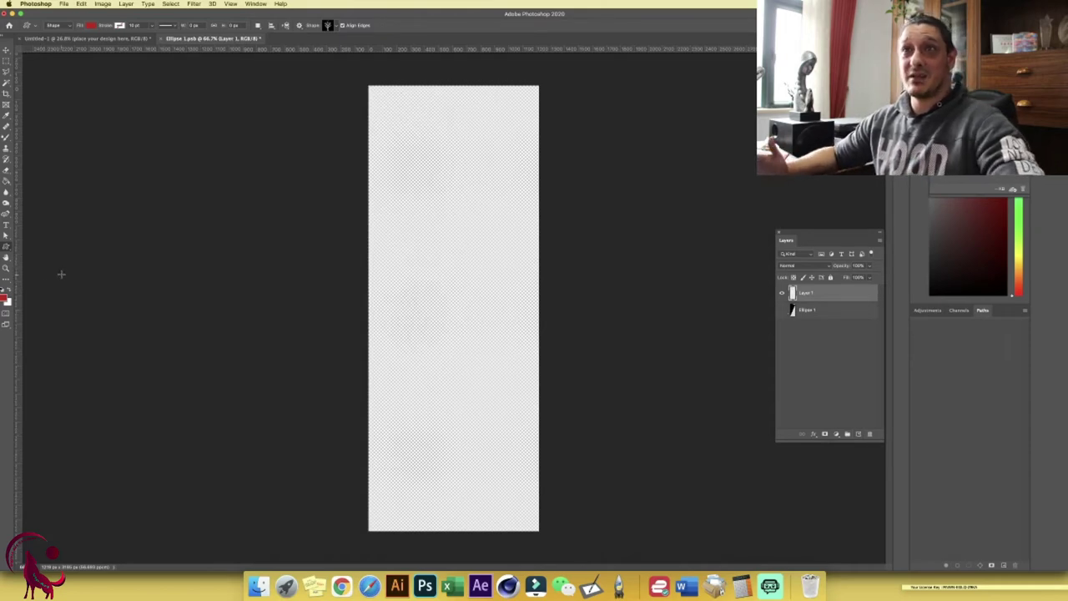
- Switch from the Mixer Brush to the regular Brush tool with the Soft Round Pressure Size preset
key("b")
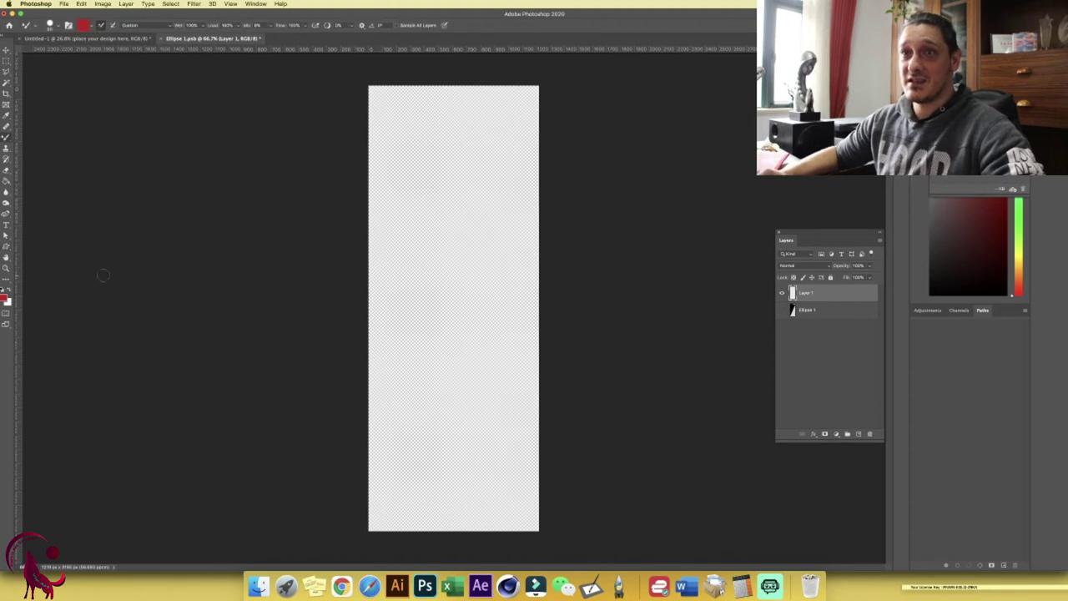
right_click(6, 139)
left_click(38, 136)
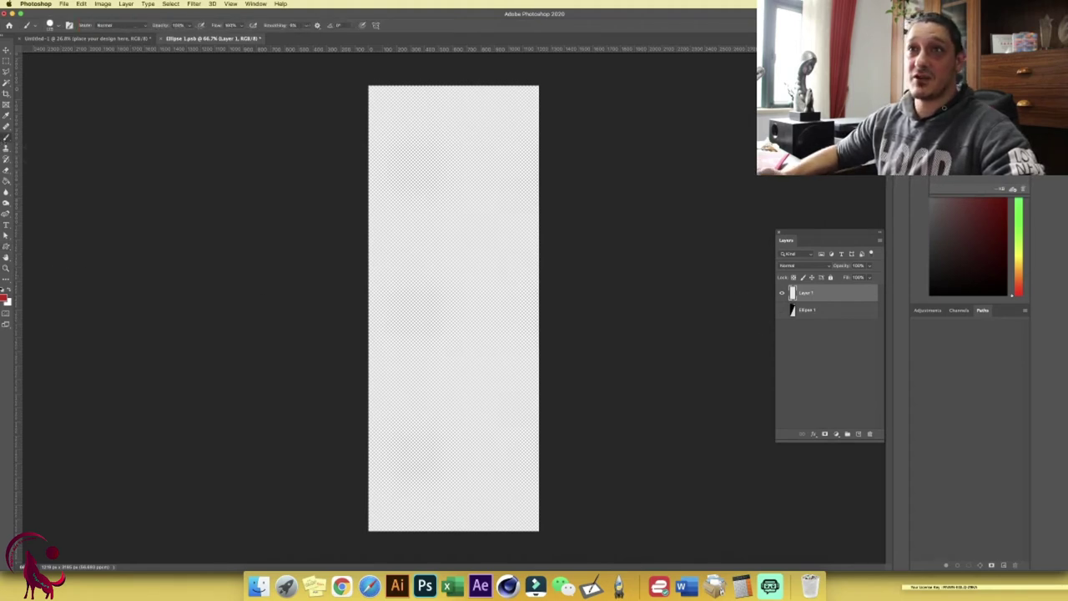
left_click(52, 25)
left_click(60, 129)
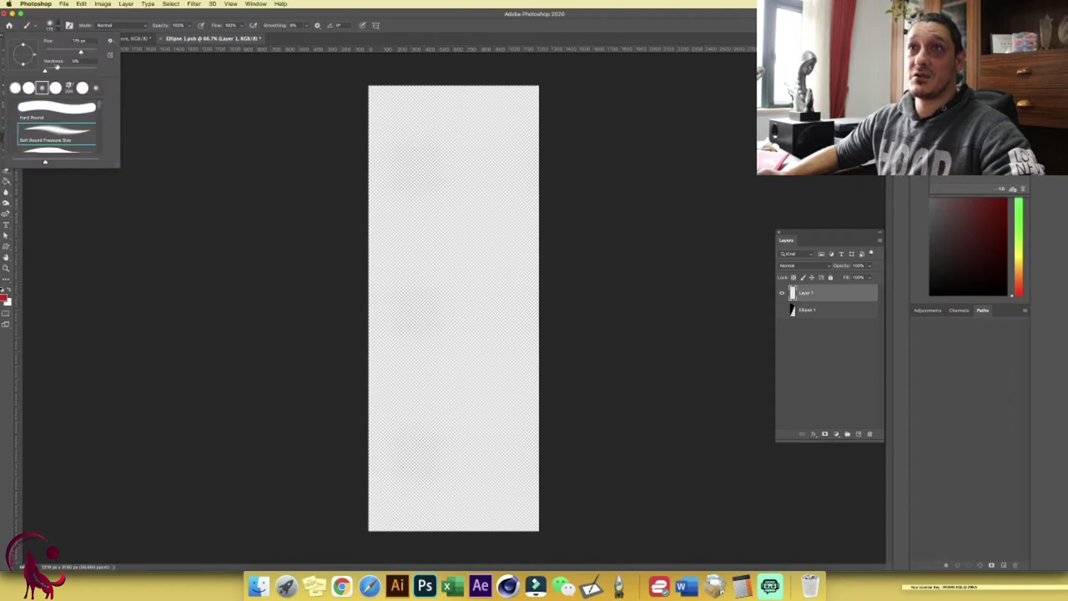
left_click(392, 179)
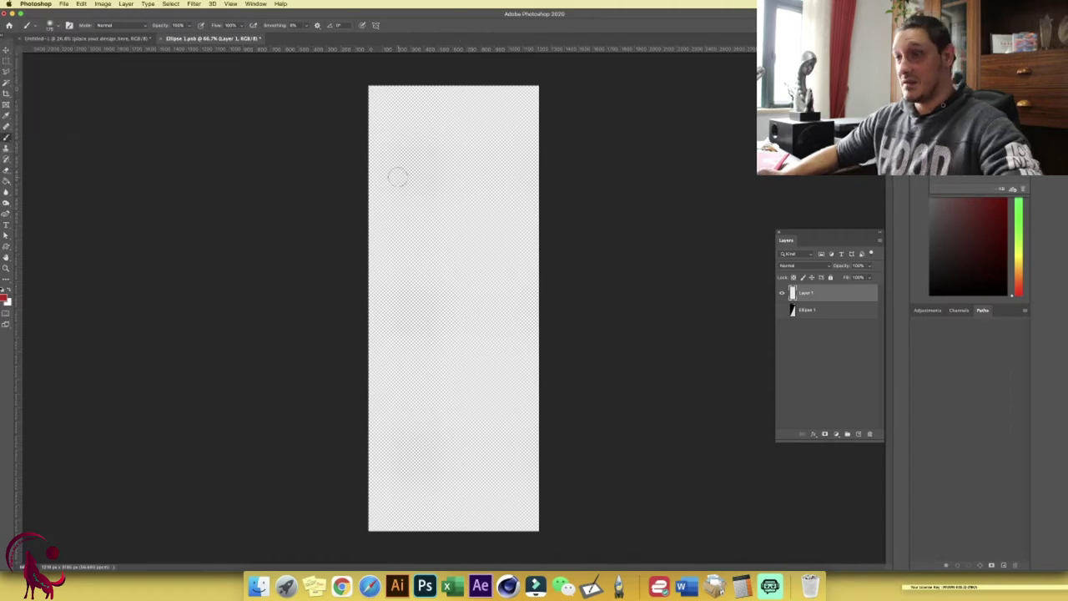
- Enlarge the soft brush and paint blurred overlapping blobs of blue, green, red and yellow-green over the whole empty layer
key("bracketright")
key("bracketright")
key("bracketright")
key("bracketright")
mouse_move(353, 231)
left_mouse_down()
mouse_move(620, 314)
mouse_move(467, 467)
mouse_move(501, 392)
mouse_move(413, 208)
left_mouse_up()
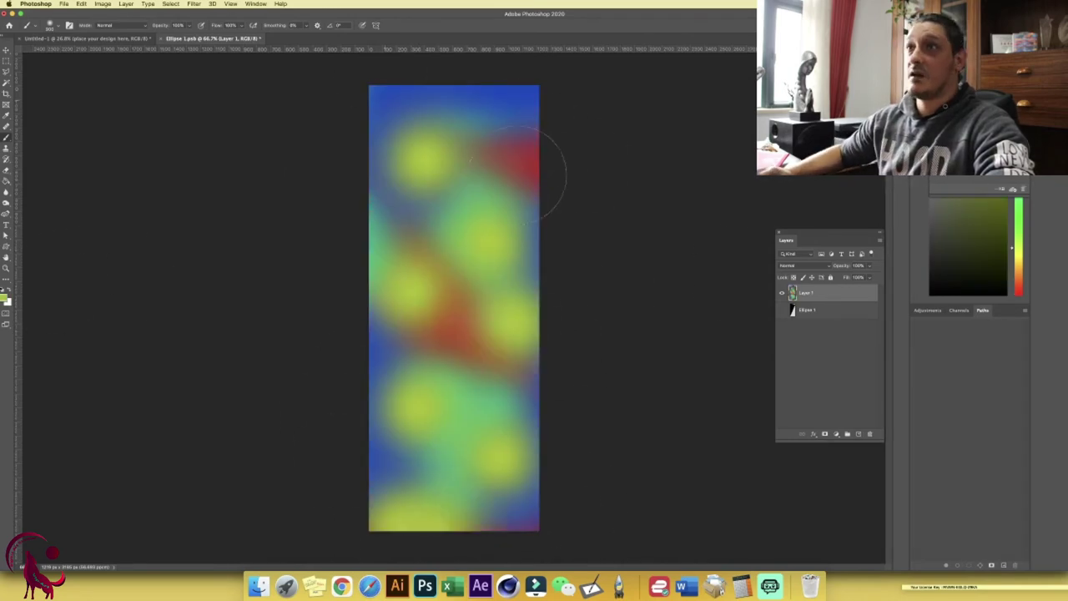
- Distort the painted color blobs with the Liquify filter by pushing them into flowing swirls across the canvas
left_click(195, 4)
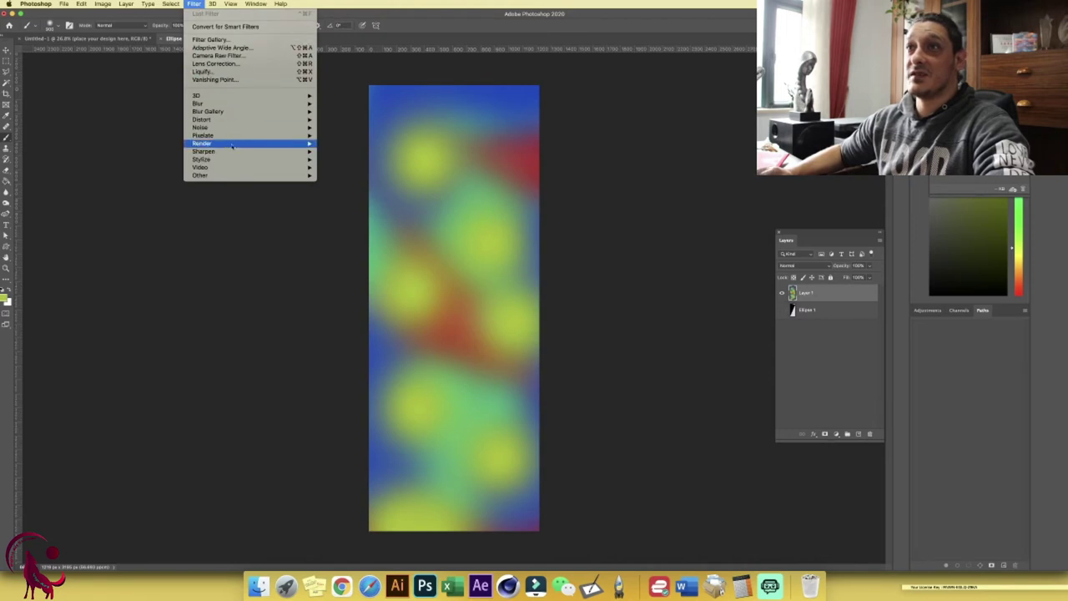
left_click(234, 80)
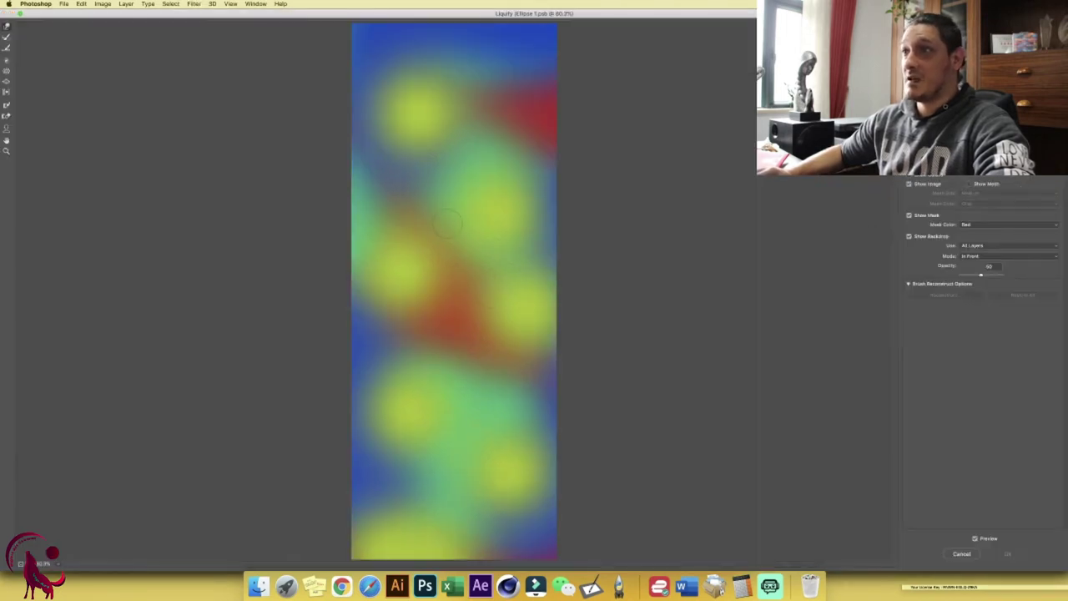
mouse_move(446, 221)
left_mouse_down()
mouse_move(401, 242)
mouse_move(245, 245)
mouse_move(393, 259)
left_mouse_up()
mouse_move(469, 265)
left_mouse_down()
mouse_move(400, 251)
mouse_move(375, 267)
mouse_move(392, 308)
mouse_move(451, 333)
left_mouse_up()
mouse_move(393, 317)
left_mouse_down()
mouse_move(455, 230)
mouse_move(392, 180)
mouse_move(509, 204)
mouse_move(484, 358)
left_mouse_up()
mouse_move(517, 133)
left_mouse_down()
mouse_move(400, 468)
mouse_move(467, 350)
left_mouse_up()
left_click(1009, 553)
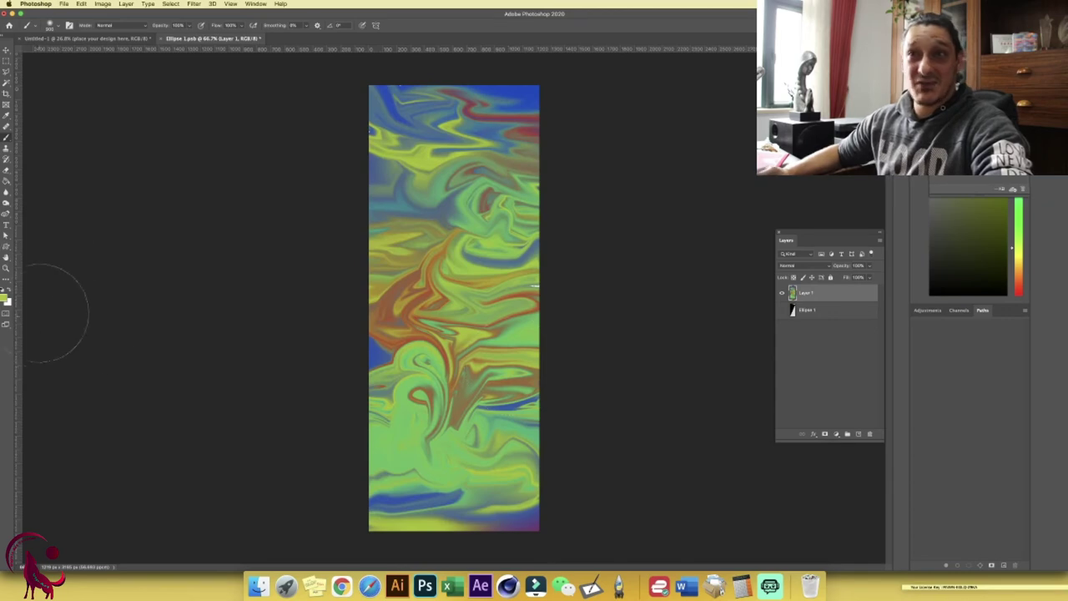
- Switch to the Mixer Brush, load it with the swirled colors from the middle of the layer, and undo the test stroke
left_click_drag(6, 137, 45, 162)
left_click(44, 162)
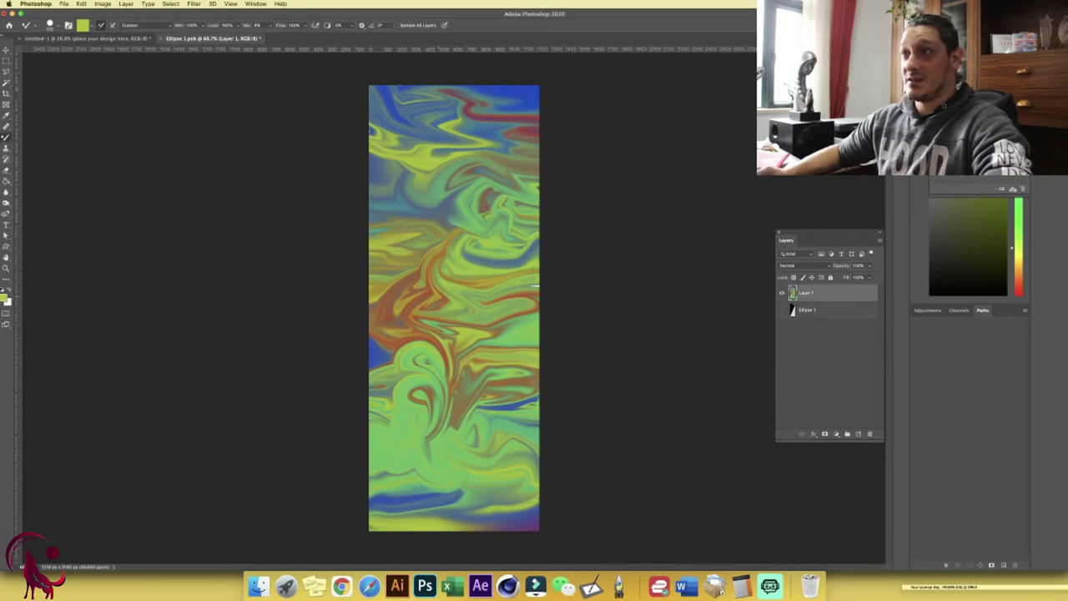
mouse_move(417, 288)
left_mouse_down()
mouse_move(468, 301)
mouse_move(434, 284)
left_mouse_up()
key("super+z")
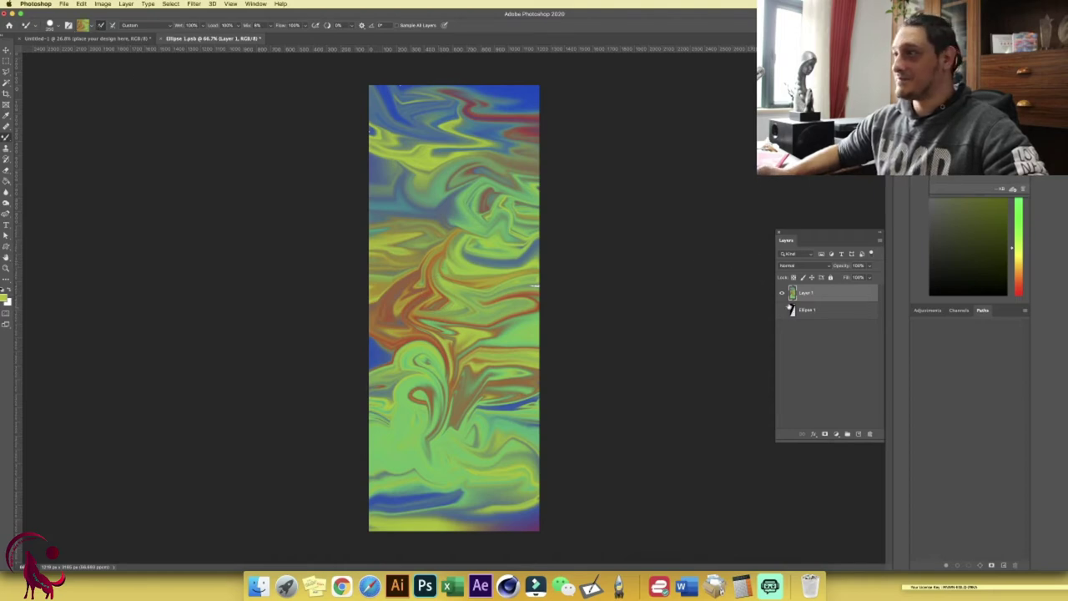
- Hide the swirled color layer, show the black wedge, and paint a small paw-like dot cluster near its tip on a new layer
left_click(783, 294)
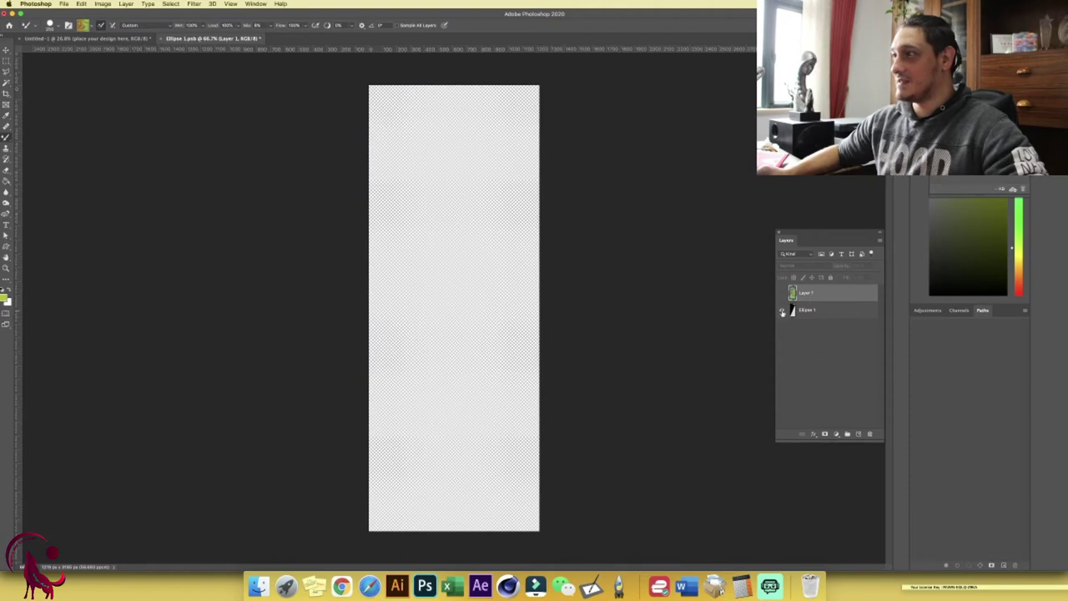
left_click(783, 310)
left_click(859, 434)
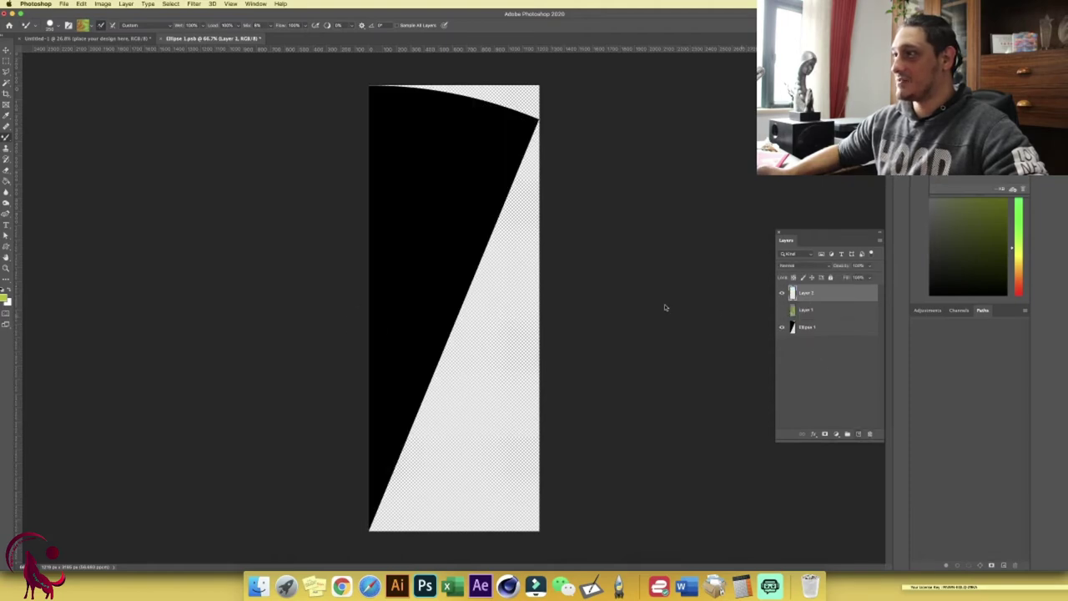
left_click(382, 453)
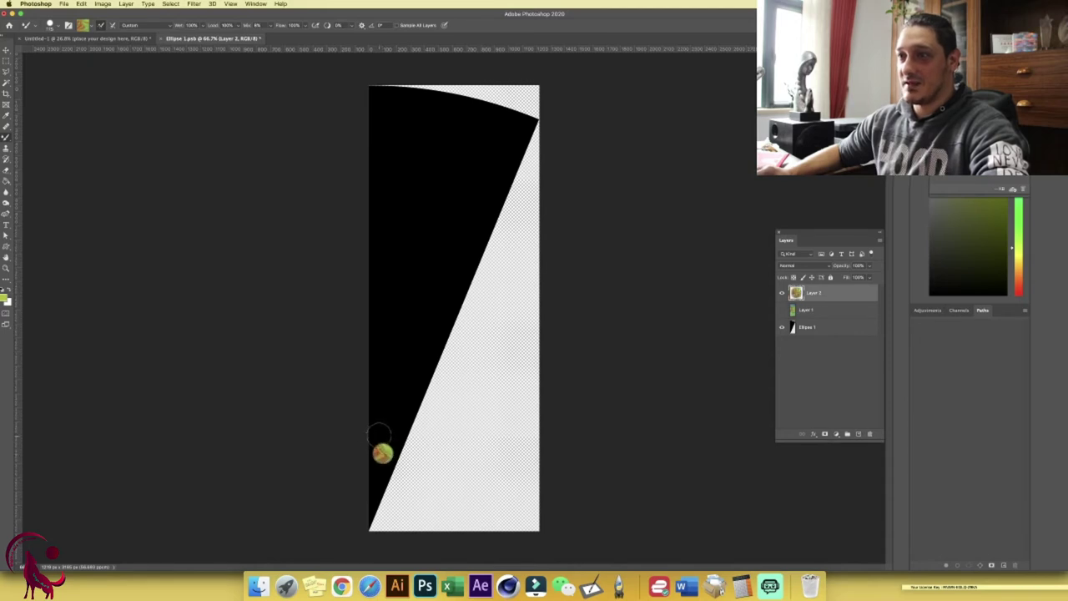
left_click(380, 407)
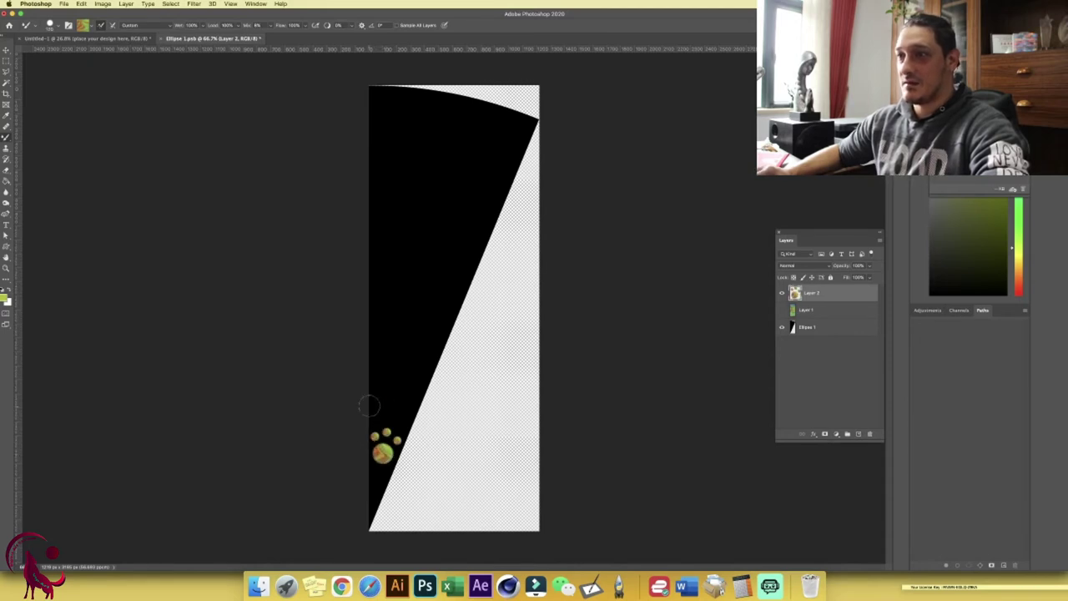
- Paint curved stems, scattered dots and long crossing strokes up the wedge with the Mixer Brush, using additional new layers
left_click(859, 434)
mouse_move(392, 400)
left_mouse_down()
mouse_move(438, 380)
mouse_move(421, 354)
mouse_move(422, 310)
mouse_move(513, 209)
left_mouse_up()
left_click(859, 434)
left_click(403, 288)
left_click_drag(375, 192, 505, 255)
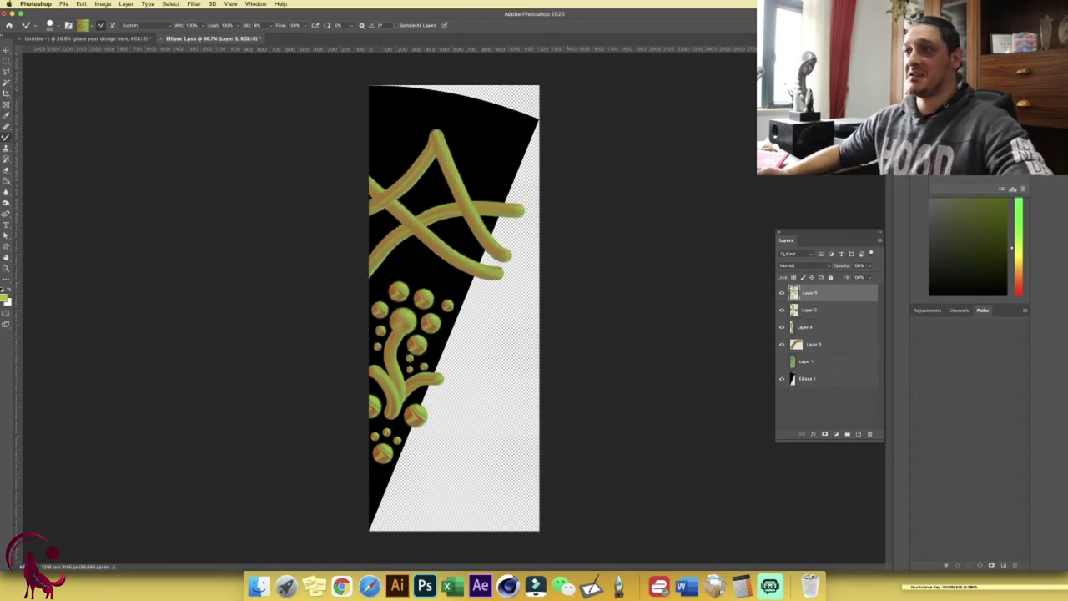
- Group the painted stroke layers, mask the group with the wedge's outline, and hide the black wedge
left_click(833, 349, "shift")
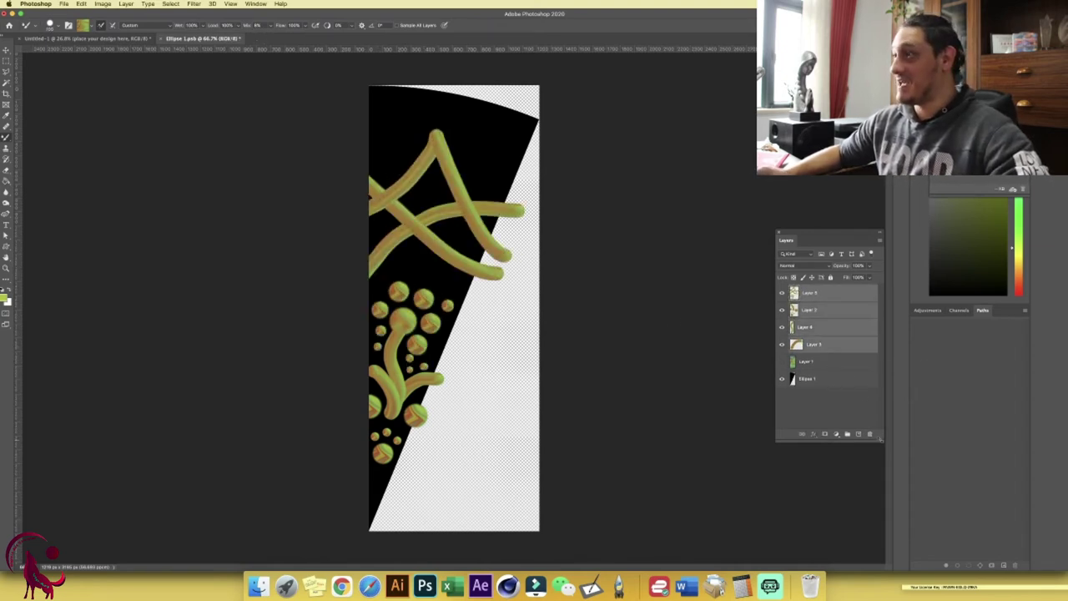
key("super+g")
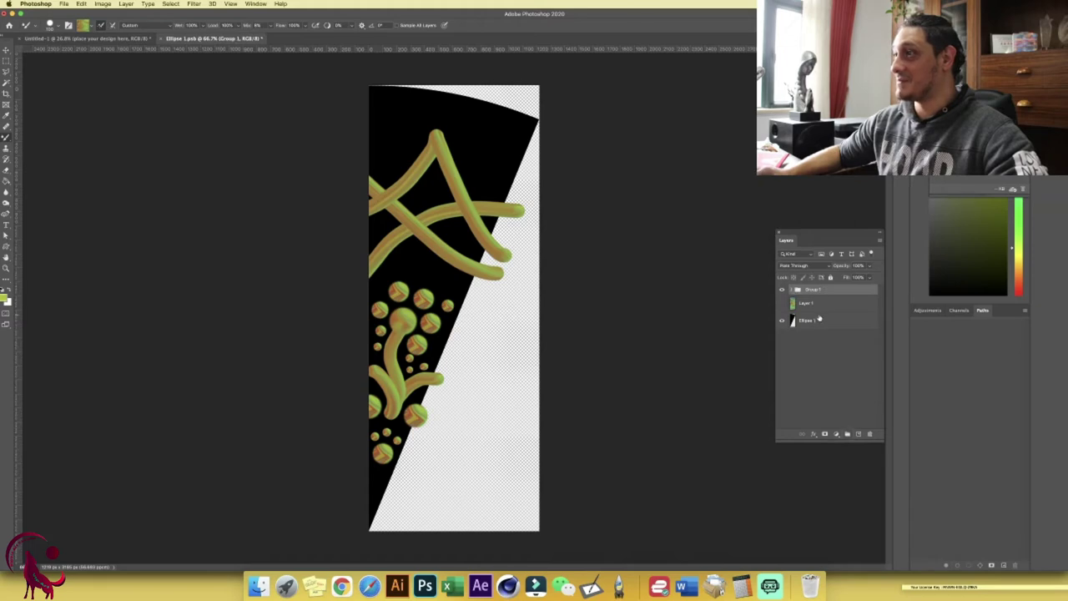
left_click(795, 324, "super")
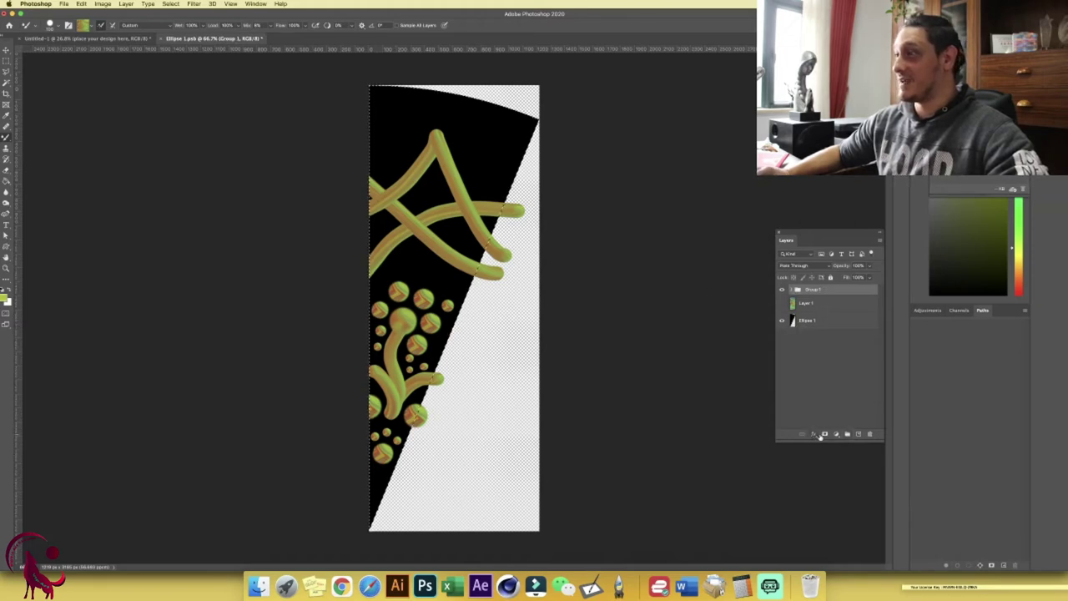
left_click(825, 434)
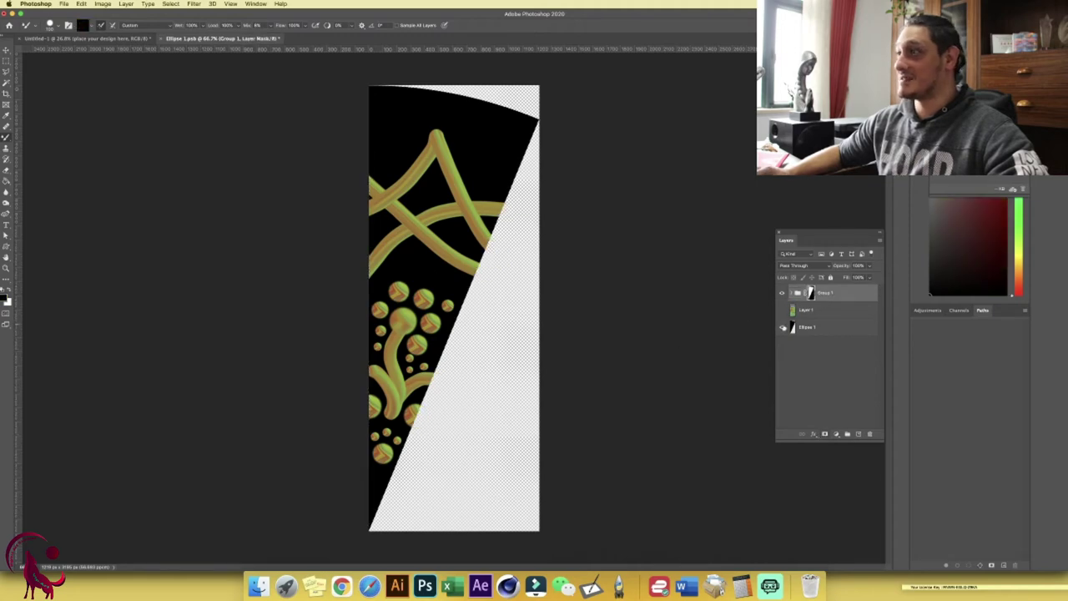
left_click(780, 327)
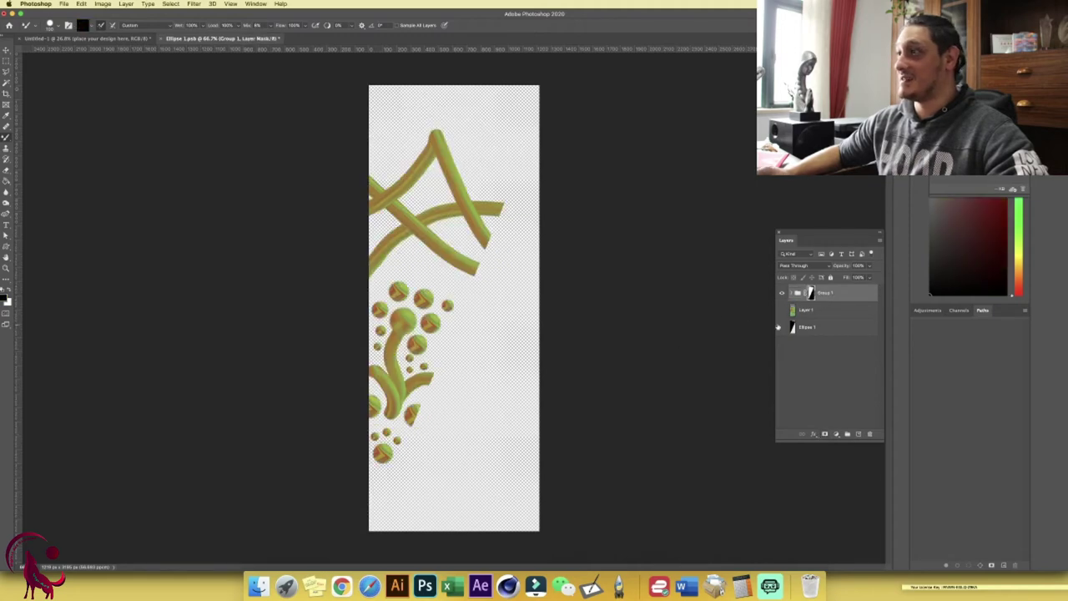
- Save and close the smart object, and inspect the resulting Mixer Brush mandala up close in the main document
left_click(164, 40)
left_click(599, 185)
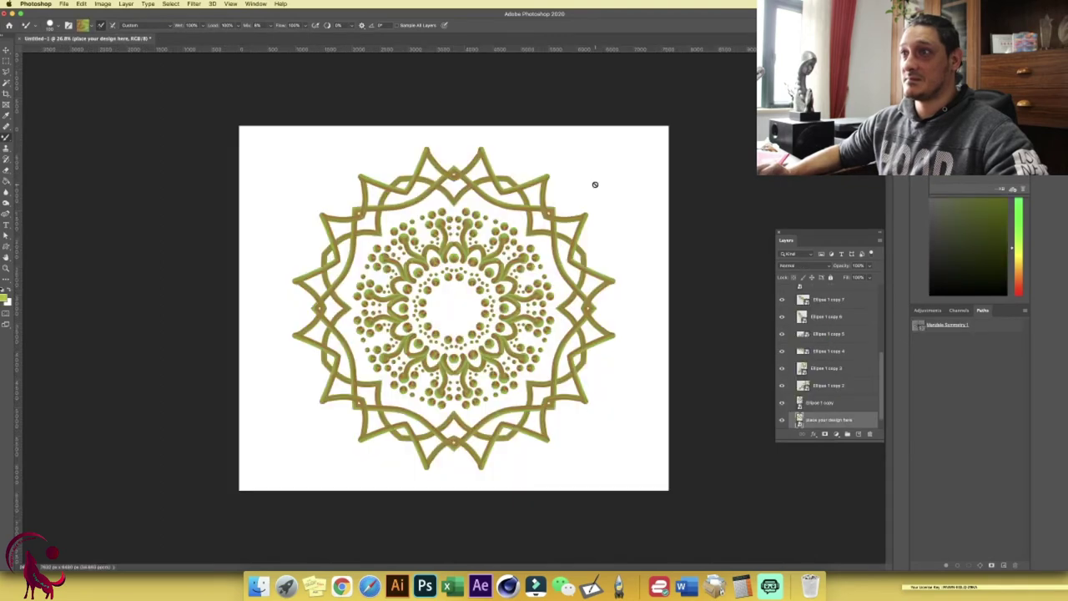
key("z")
mouse_move(579, 309)
left_mouse_down()
mouse_move(552, 307)
mouse_move(535, 323)
left_mouse_up()
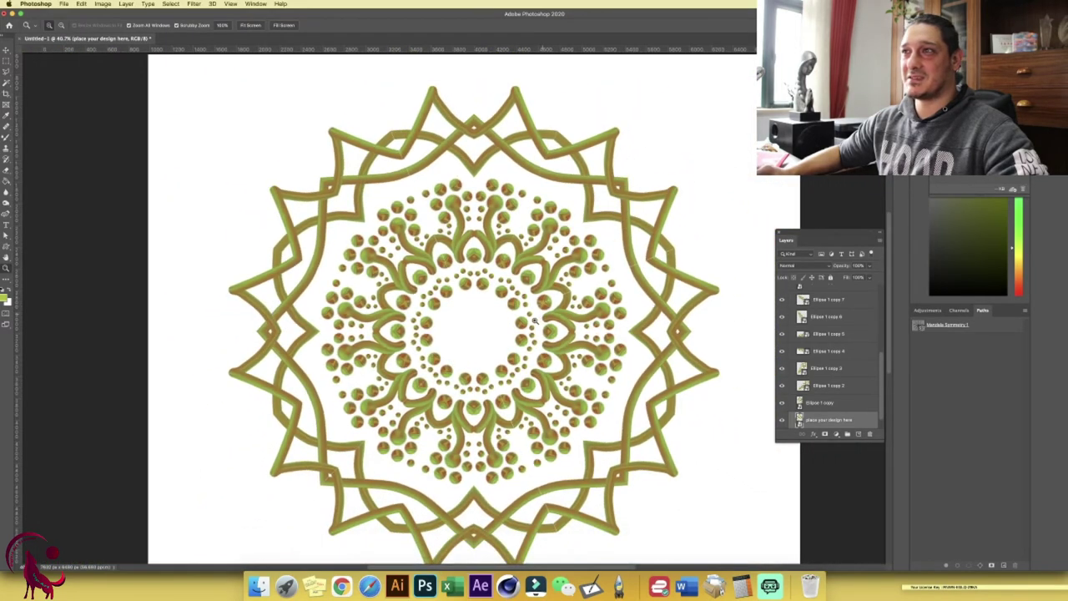
key("b")
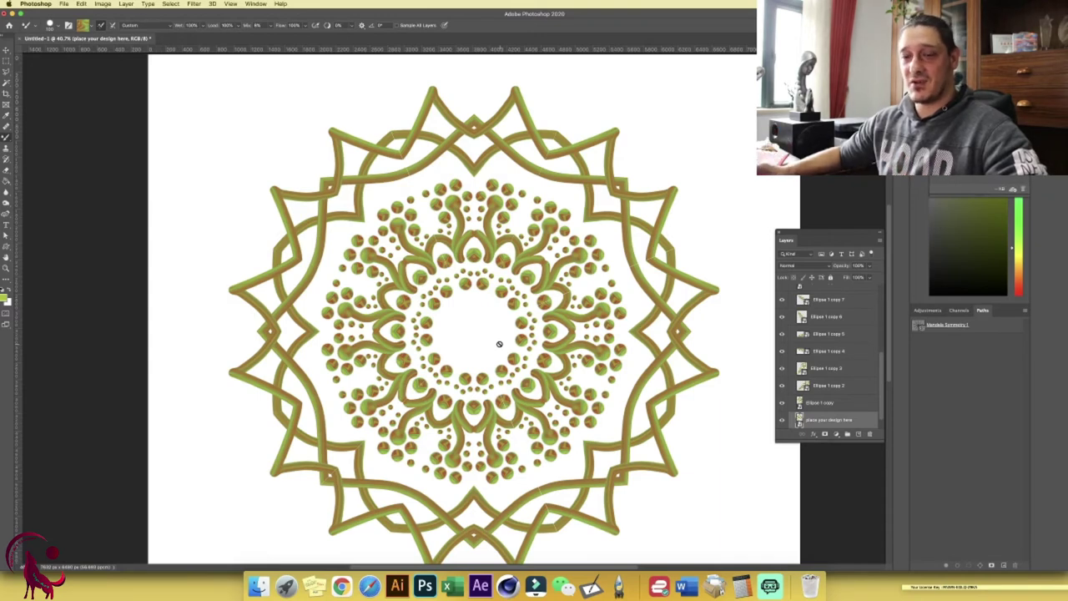
- Reopen the smart object, delete the stroke group and the swirled color layer, and add an empty layer above the hidden wedge
double_click(799, 420)
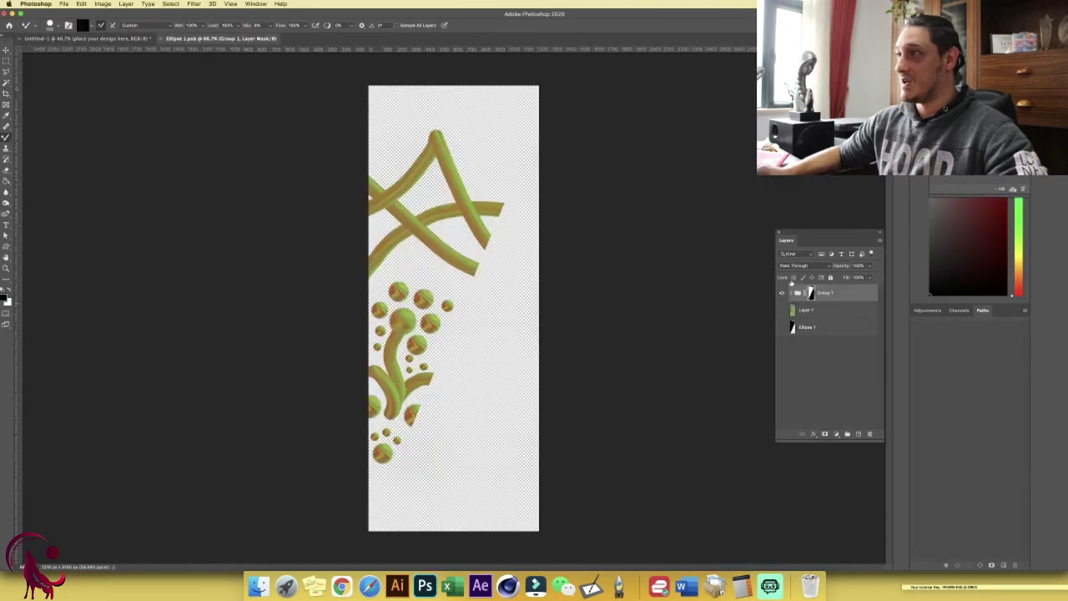
left_click_drag(824, 294, 869, 434)
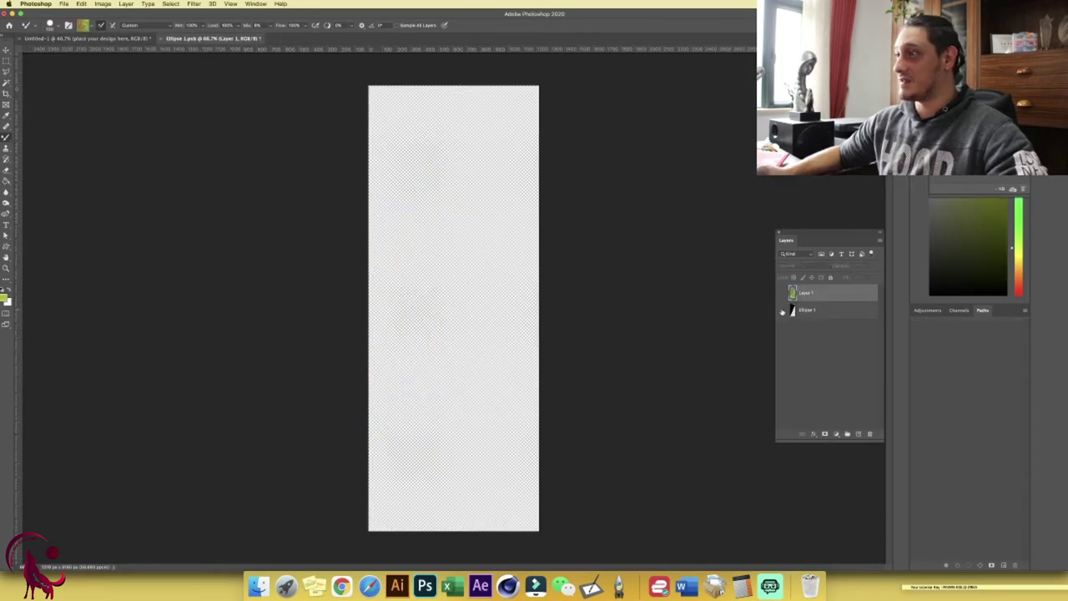
left_click(783, 310)
key("BackSpace")
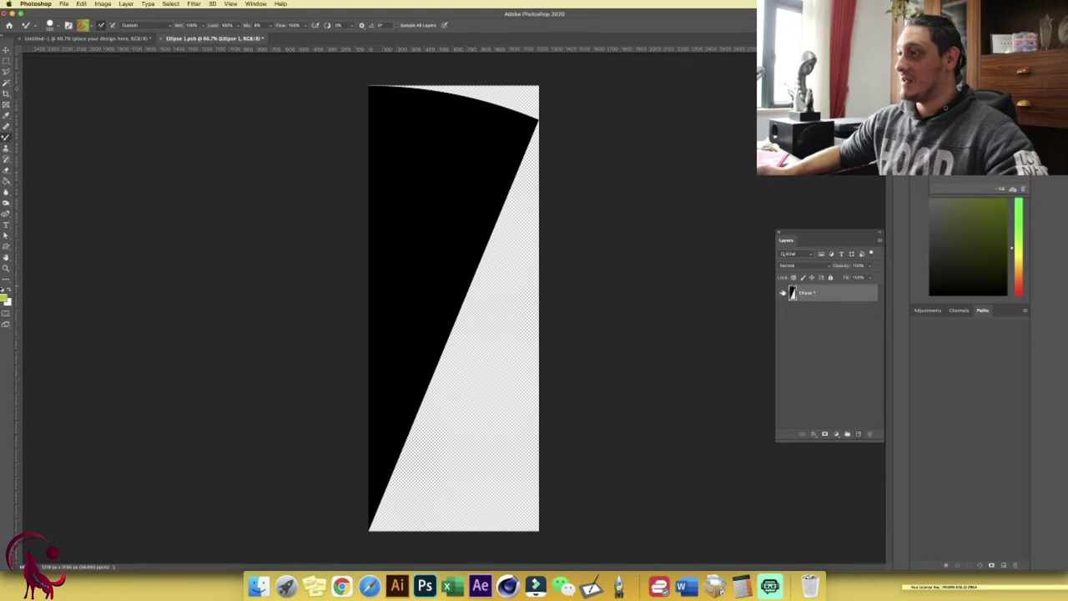
left_click(782, 293)
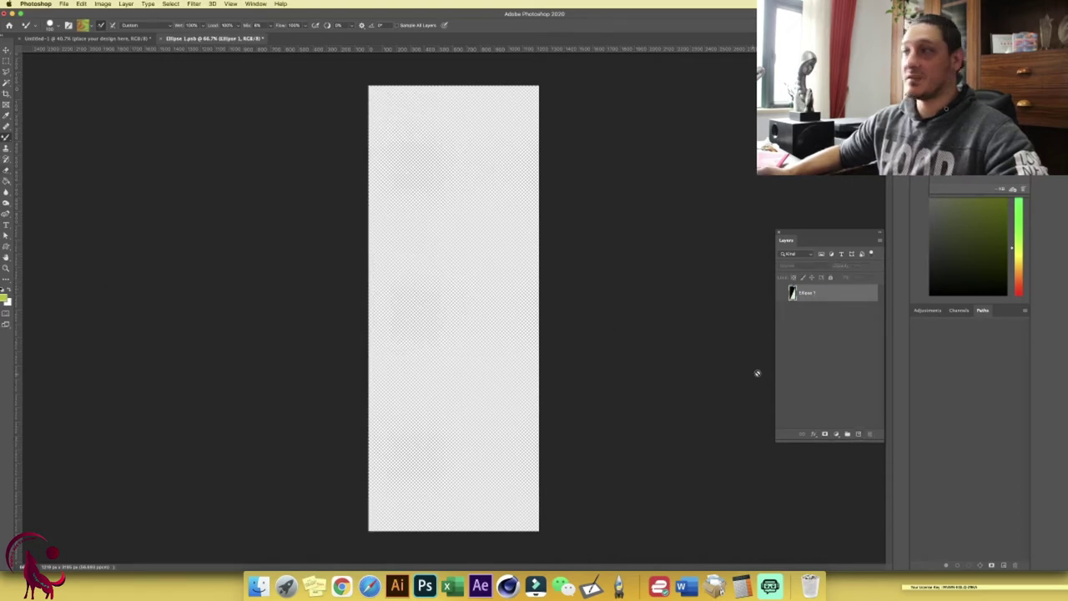
left_click(857, 434)
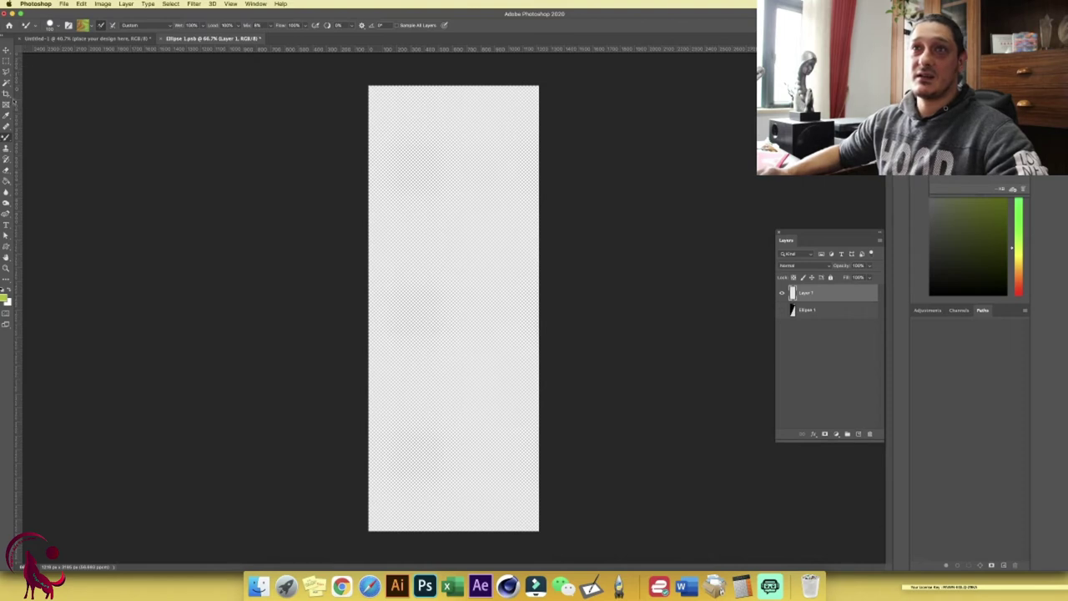
- Select a circle in the middle of the canvas with the Elliptical Marquee, fill it with white, and deselect
left_click(6, 61)
left_click(38, 68)
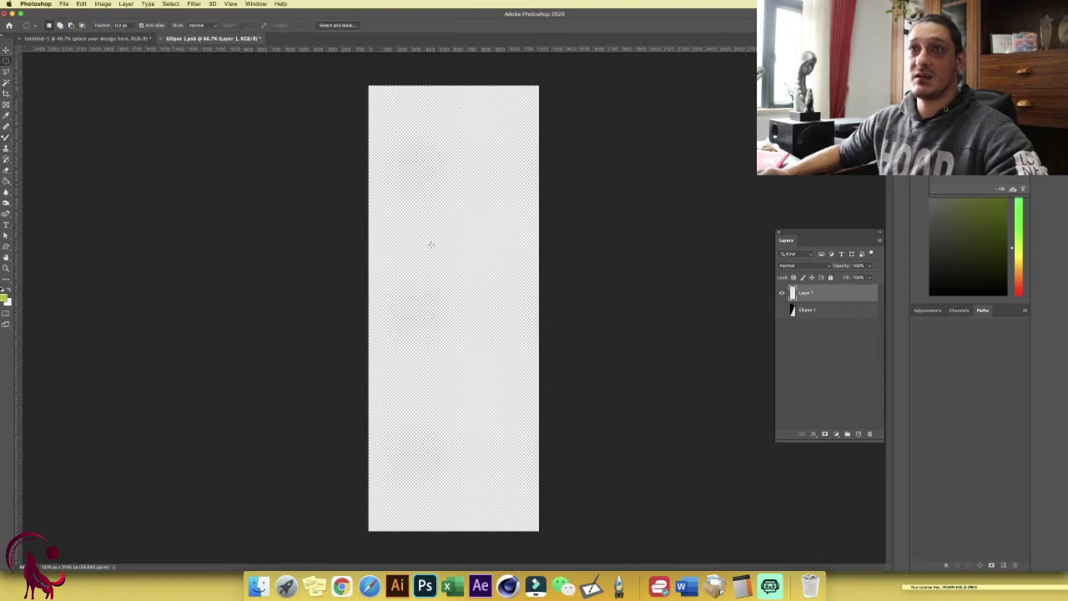
left_click_drag(395, 233, 513, 361)
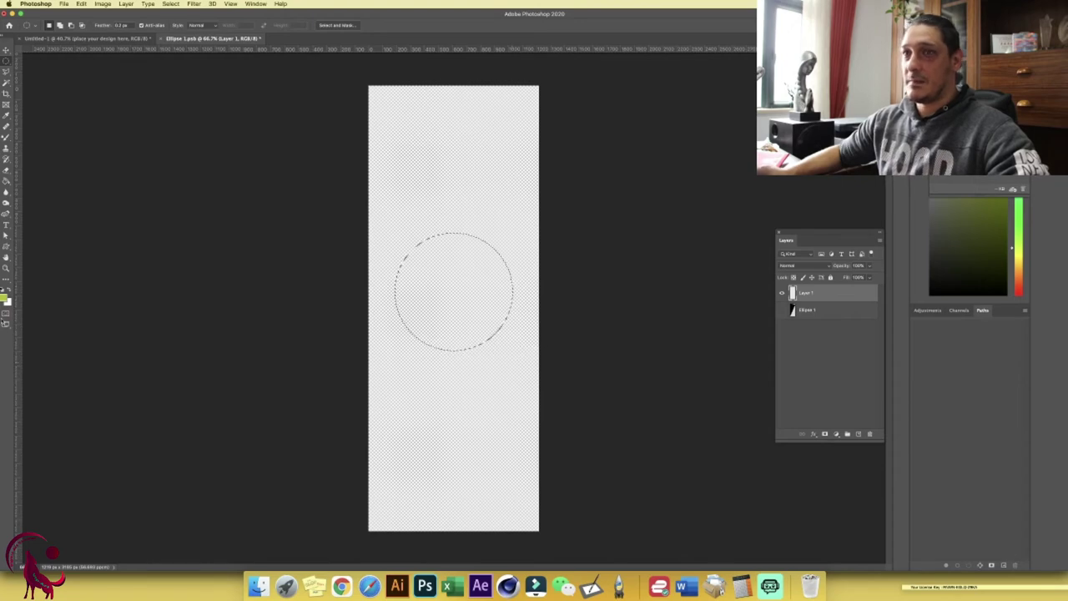
left_click(6, 297)
left_click_drag(634, 359, 631, 351)
left_click(821, 345)
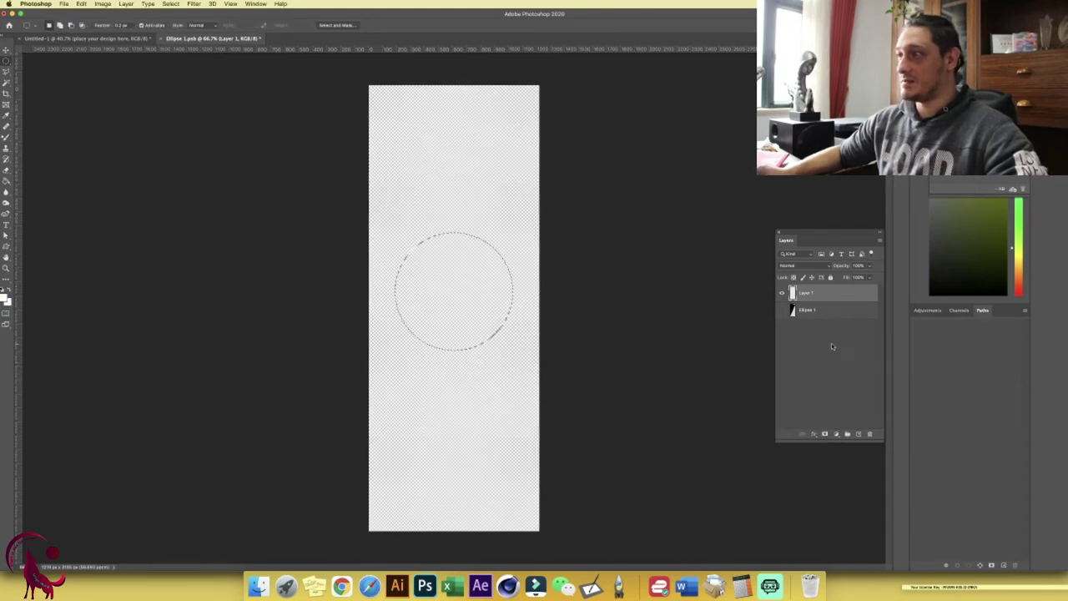
key("alt+BackSpace")
key("ctrl+d")
- Add an Inner Shadow to the white circle with Use Global Light off, a larger distance and size, and 20% choke
double_click(843, 294)
left_click_drag(846, 269, 533, 304)
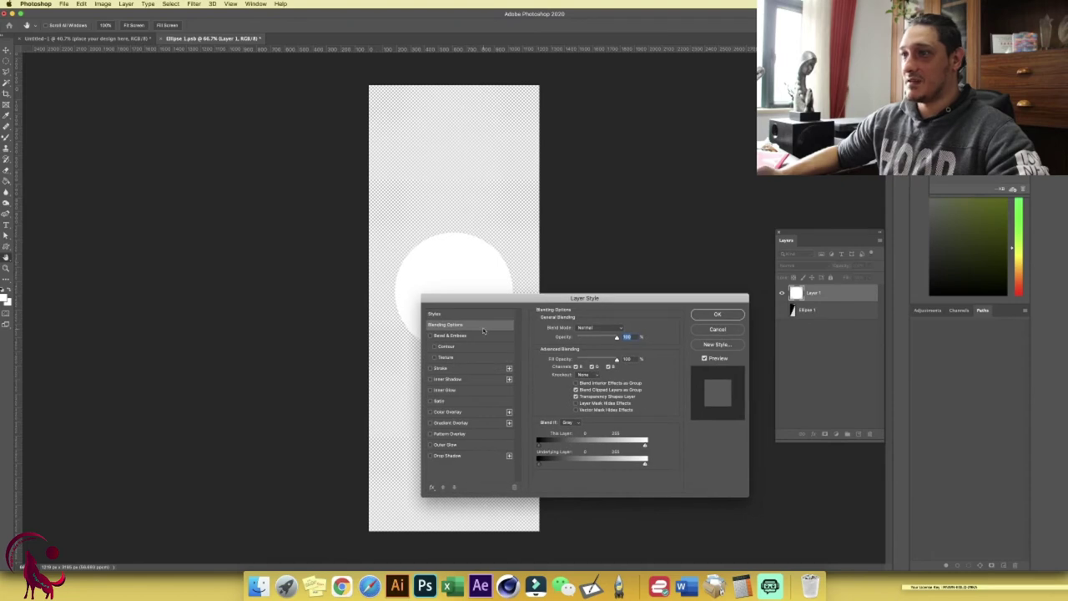
left_click(449, 381)
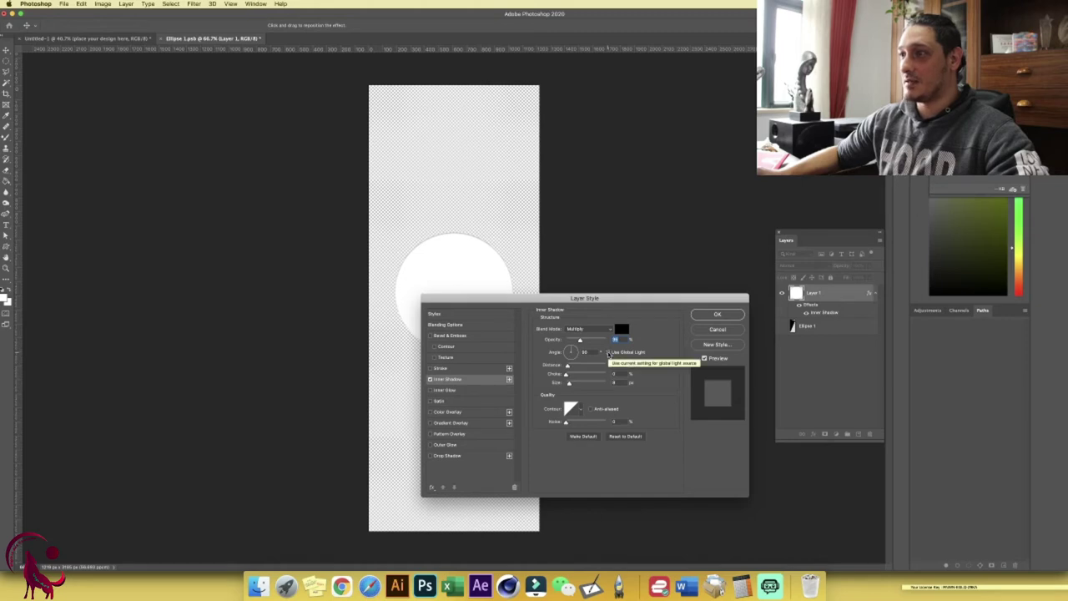
left_click_drag(568, 366, 587, 367)
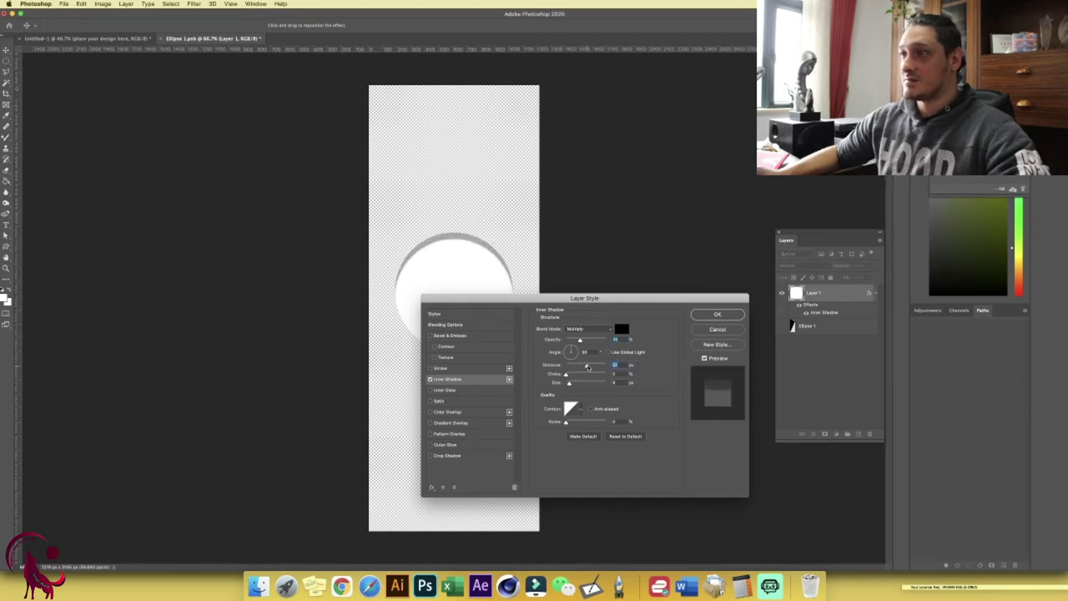
left_click_drag(584, 298, 656, 316)
left_click_drag(638, 393, 653, 394)
left_click(654, 402)
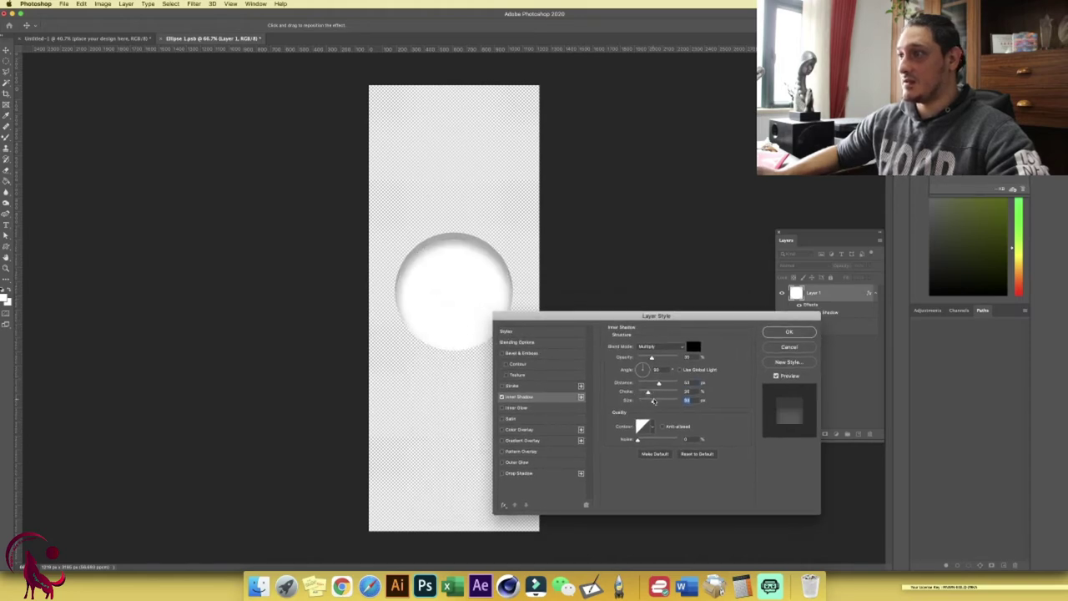
- Adjust the circle's Inner Shadow to an angle of about 140°, a distance of about 22 px and a size of 250 px
mouse_move(472, 290)
left_mouse_down()
mouse_move(465, 276)
mouse_move(448, 281)
mouse_move(480, 286)
mouse_move(445, 281)
mouse_move(463, 278)
left_mouse_up()
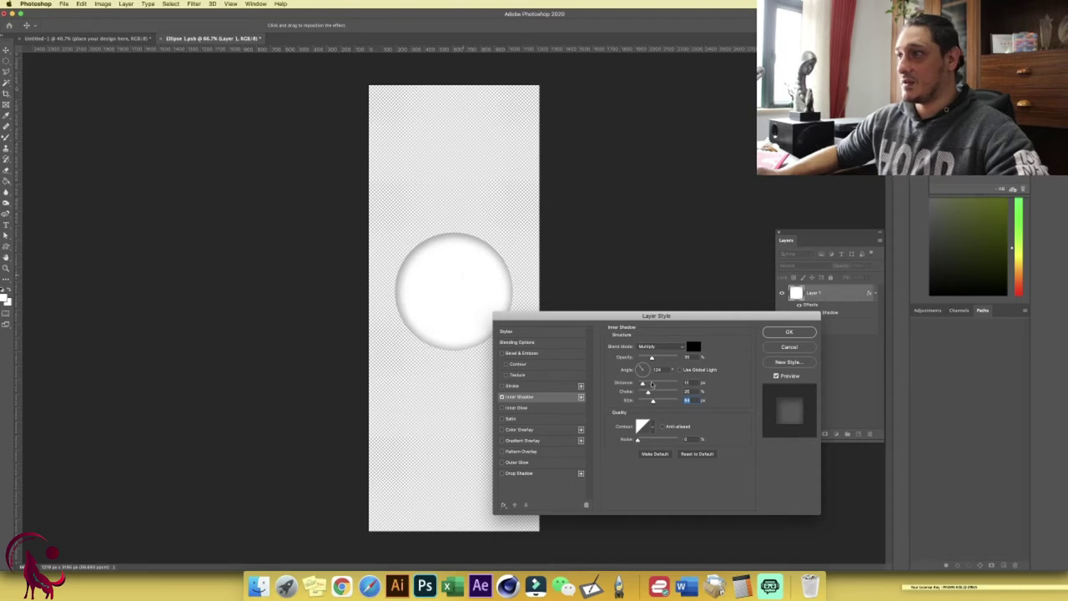
left_click_drag(654, 399, 668, 401)
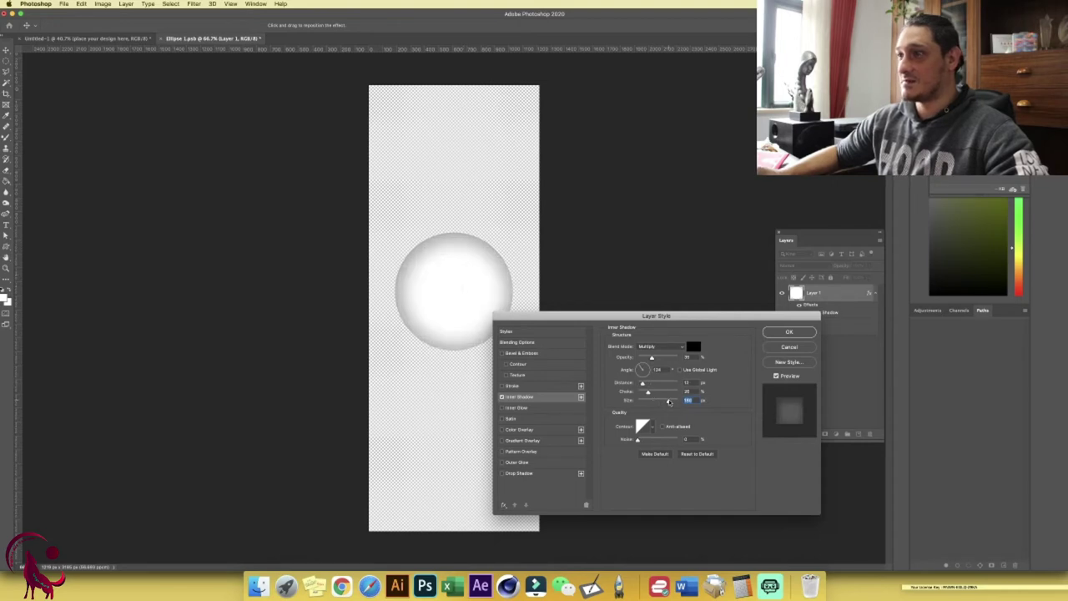
left_click(654, 383)
left_click_drag(655, 383, 659, 383)
left_click_drag(458, 300, 459, 291)
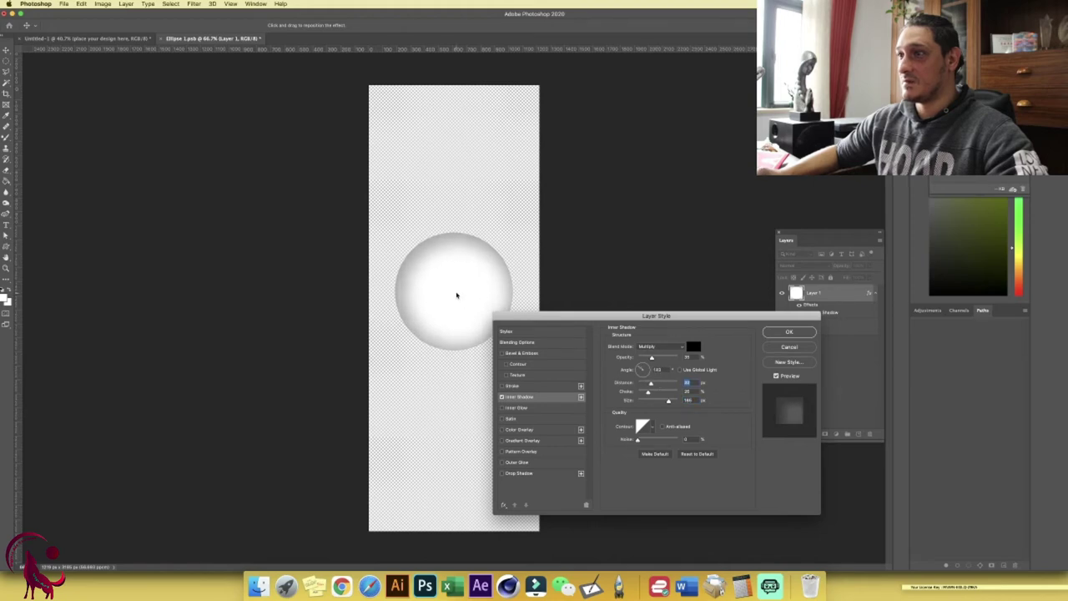
left_click_drag(666, 400, 677, 401)
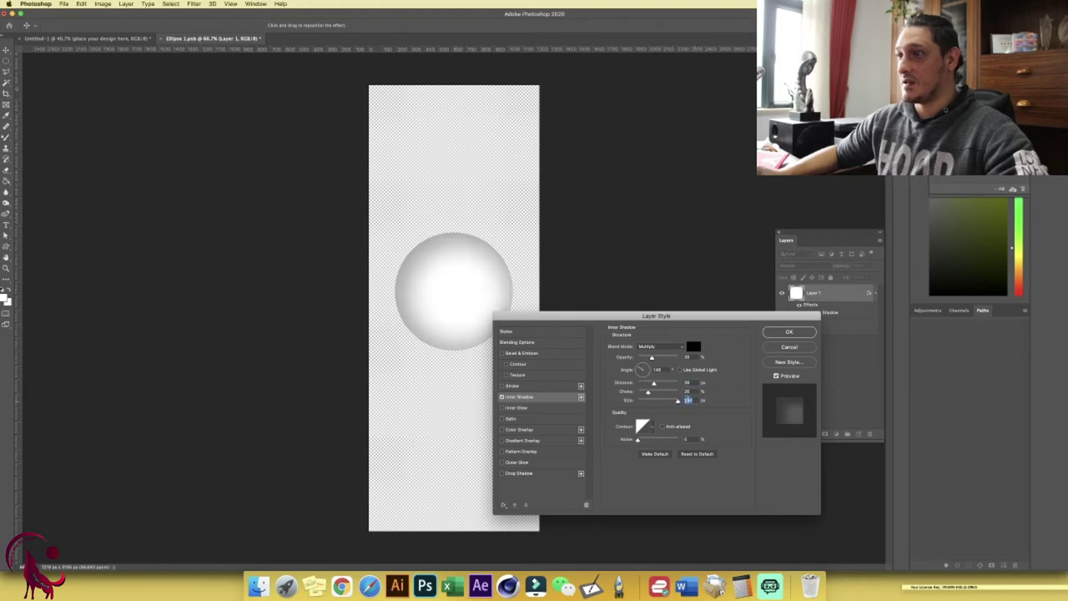
left_click_drag(470, 305, 457, 301)
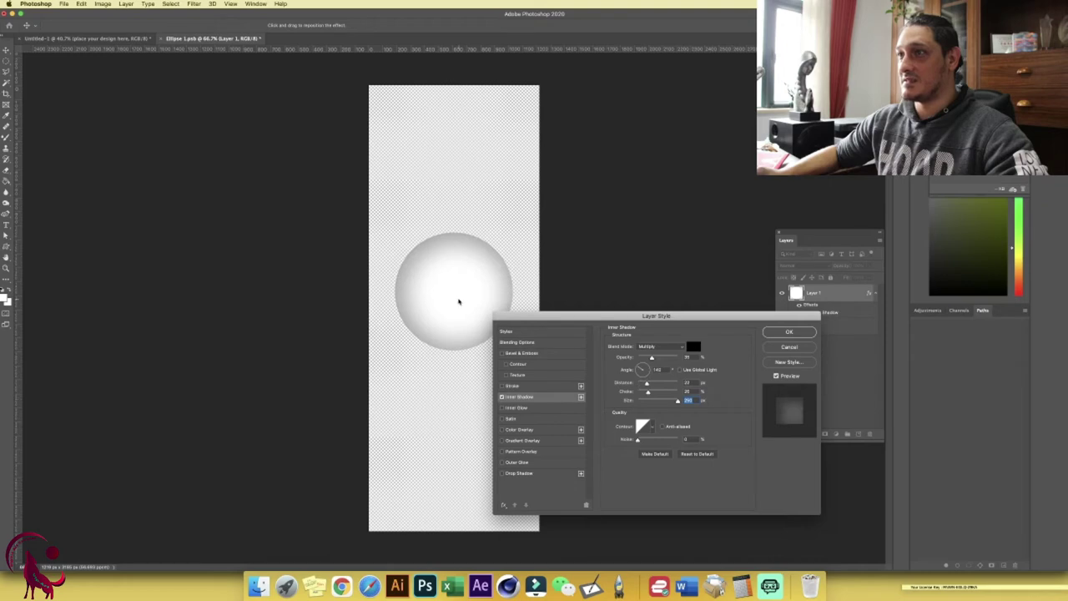
- Strengthen the Inner Shadow to 70% opacity and apply the layer style
left_click_drag(651, 357, 656, 358)
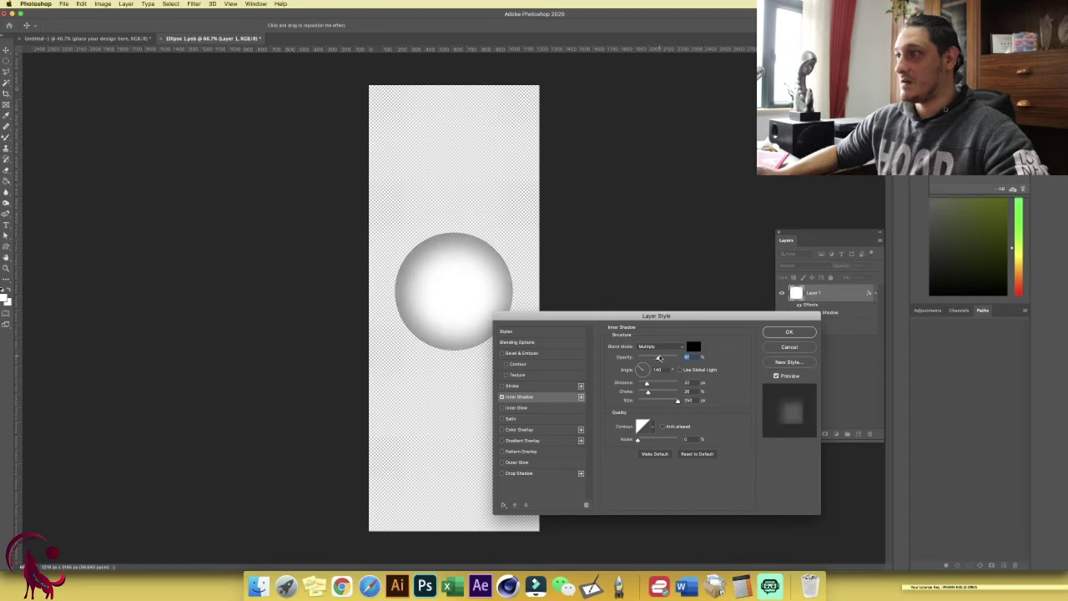
left_click_drag(659, 357, 662, 357)
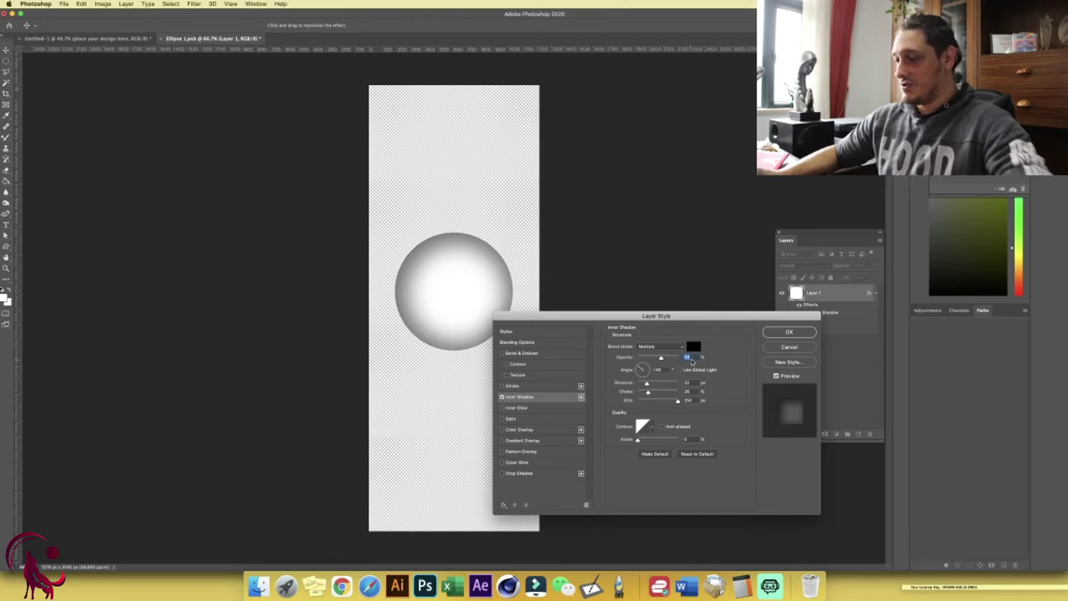
type("60")
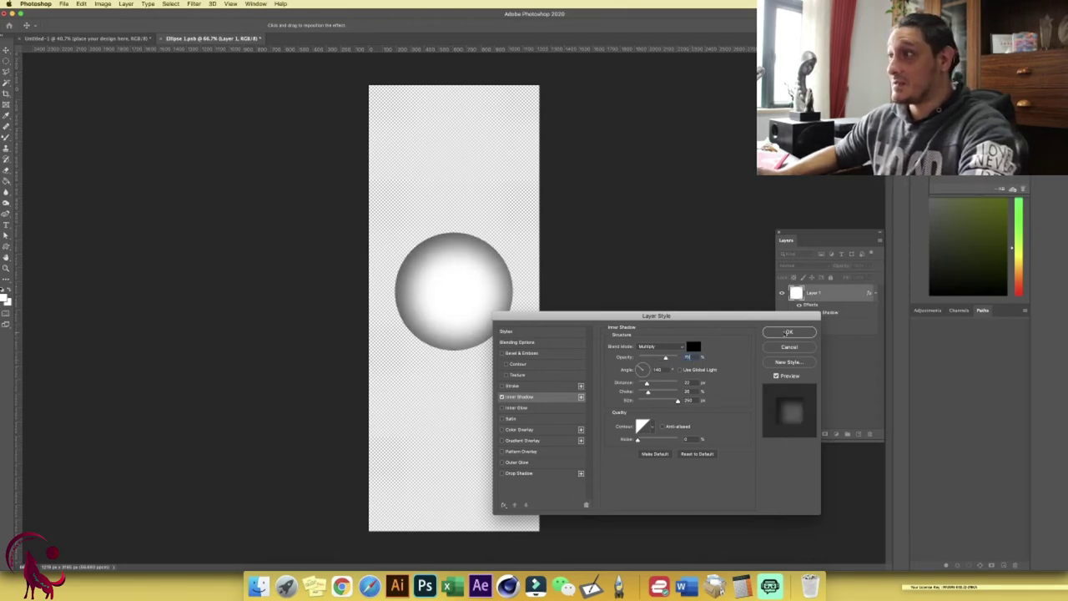
key("Return")
- Add an empty layer above the shaded circle and set up the Hard Round Pressure Size brush with a white foreground color
left_click(859, 434)
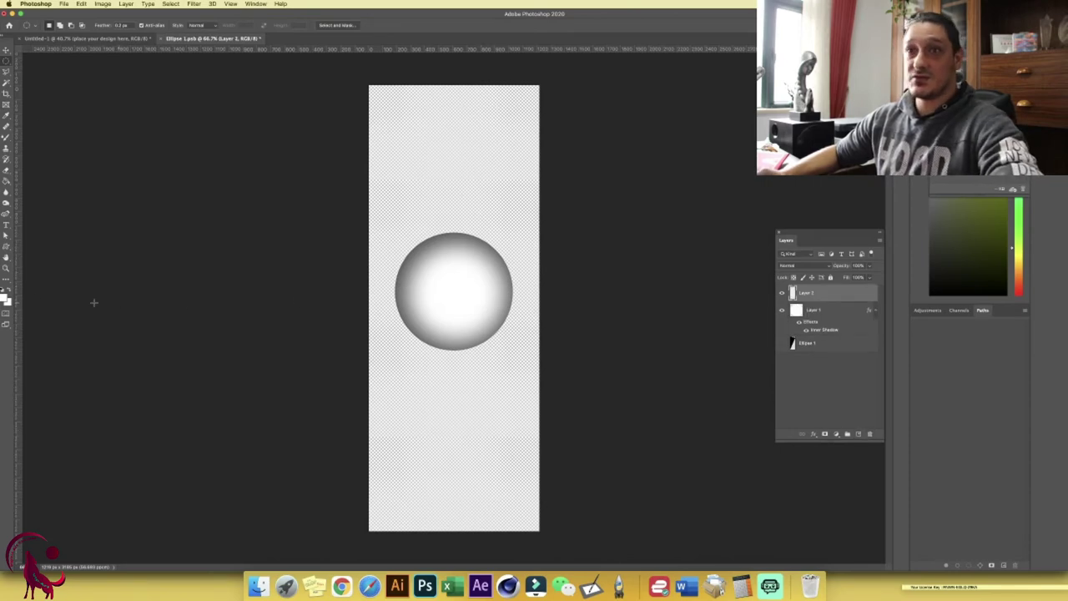
key("p")
left_click(5, 294)
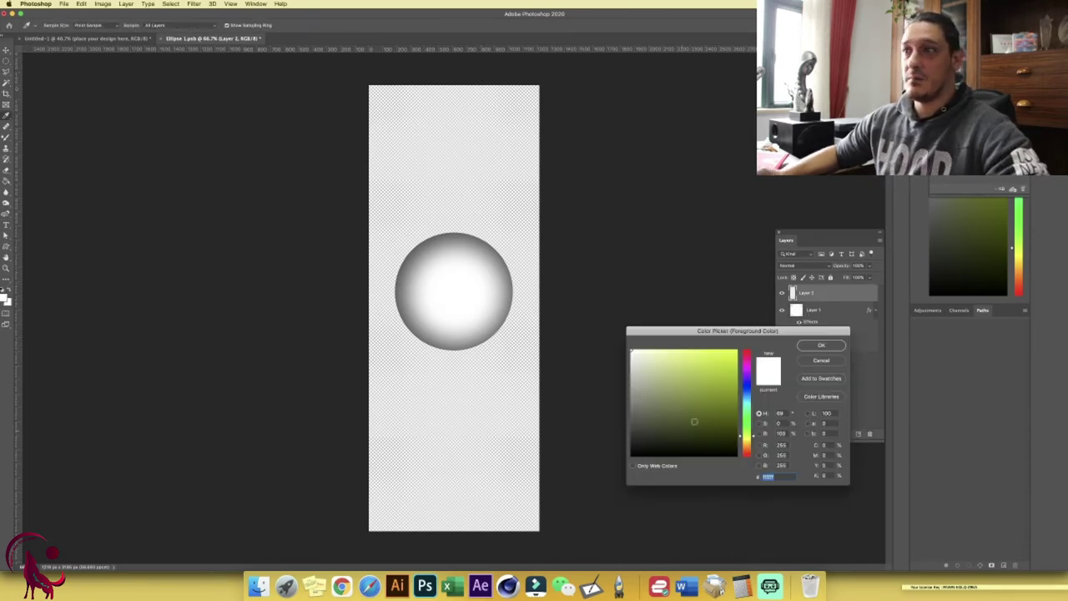
left_click(823, 344)
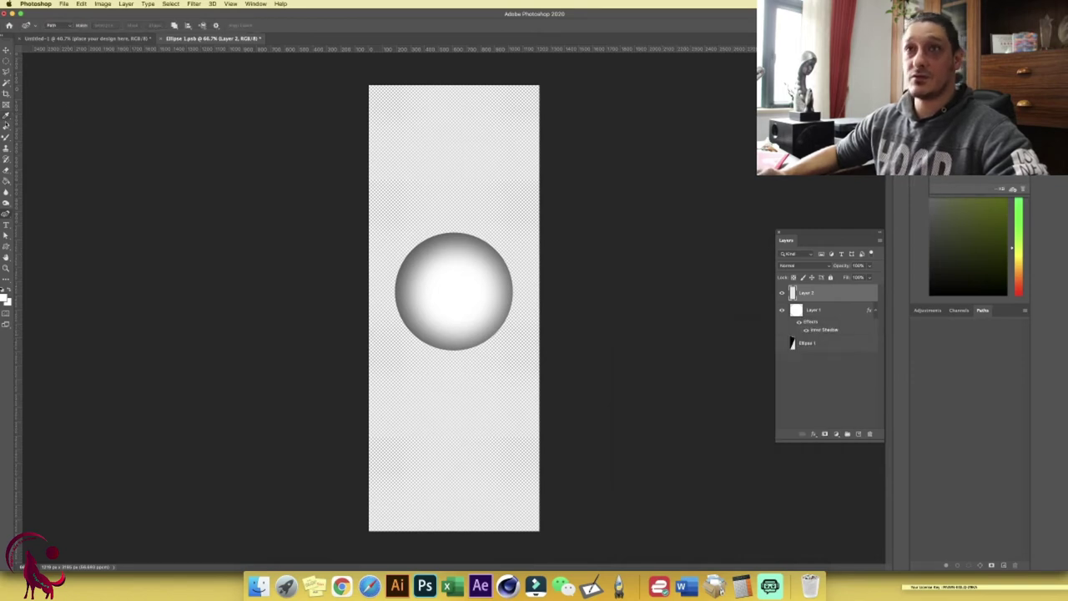
left_click(7, 136)
left_click(50, 137)
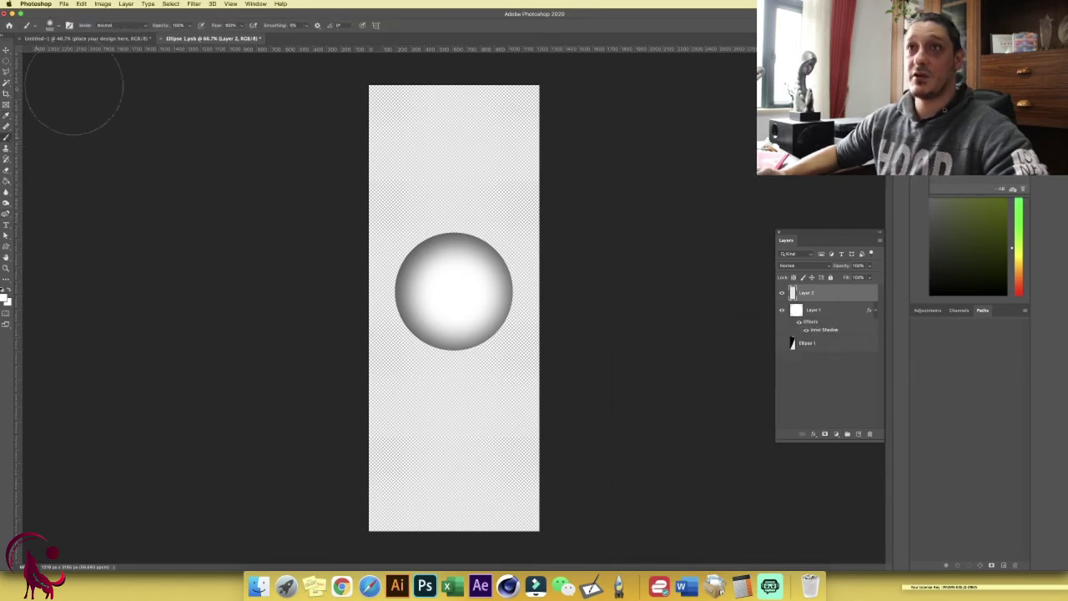
left_click(60, 28)
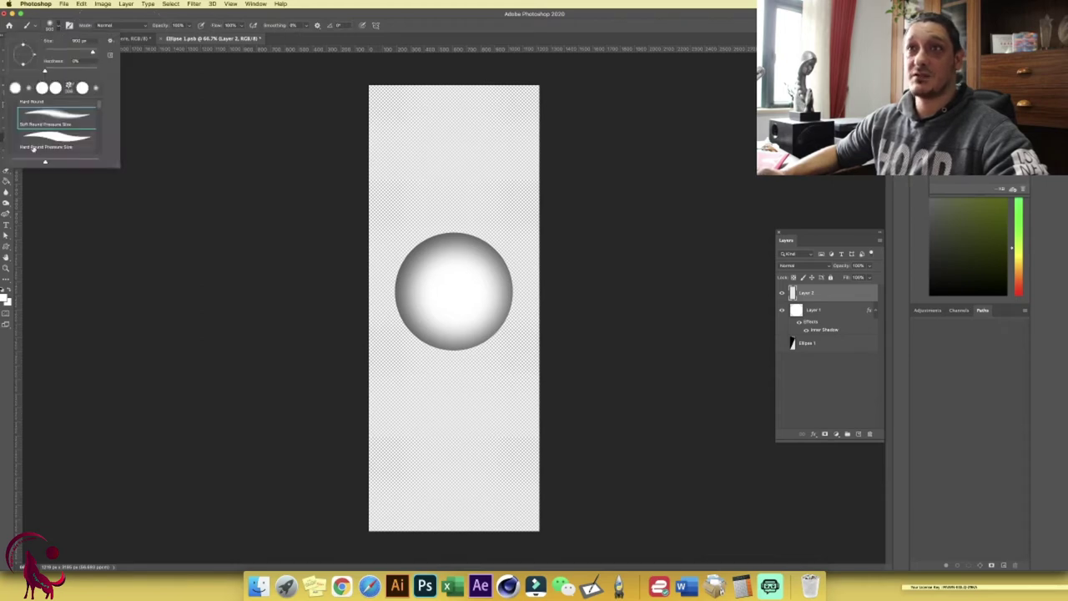
left_click(75, 142)
left_click(428, 262)
left_click_drag(427, 262, 437, 264)
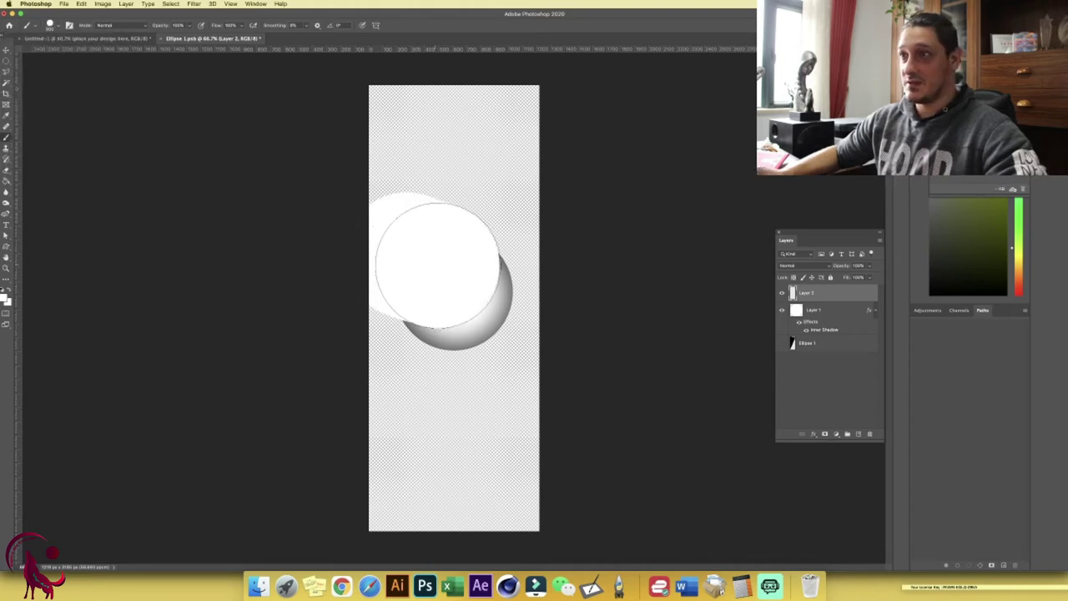
key("super+z")
- Shrink the Brush to a small tip that is thin enough for highlights along the sphere's edge
key("z")
left_click(448, 275)
key("b")
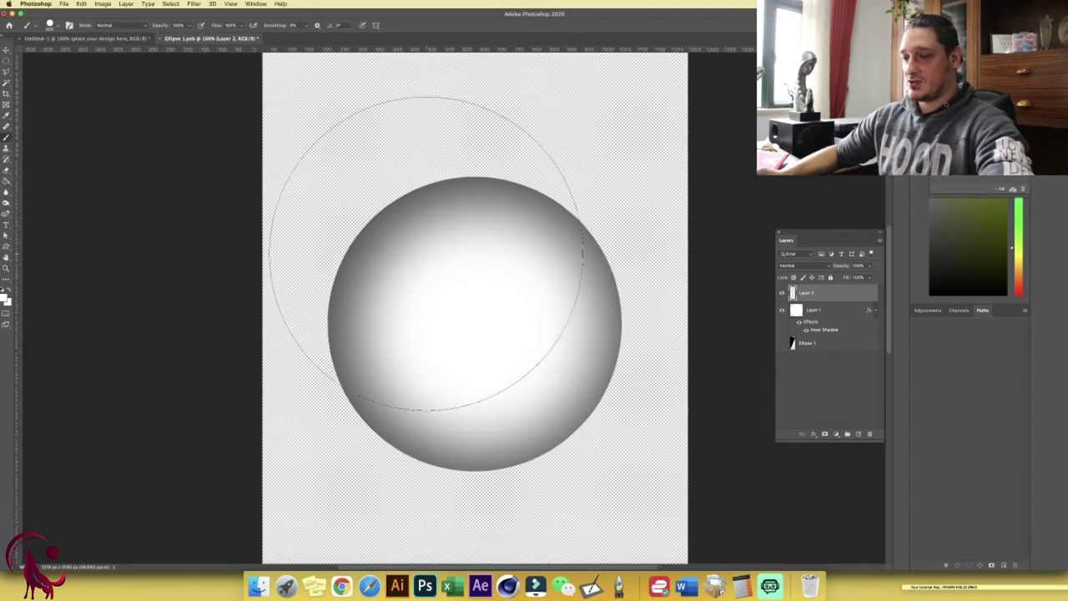
key("bracketleft")
key("bracketleft")
key("bracketleft")
key("bracketleft")
key("bracketleft")
key("bracketleft")
key("bracketleft")
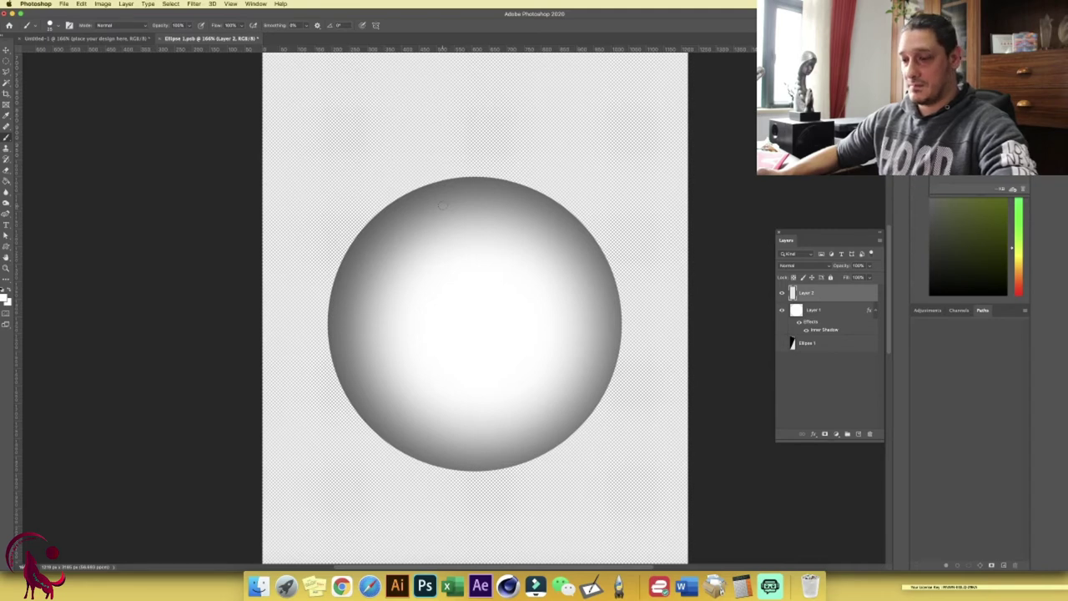
- Draw a curved path just inside the sphere's upper-left edge with the Curvature Pen tool
key("p")
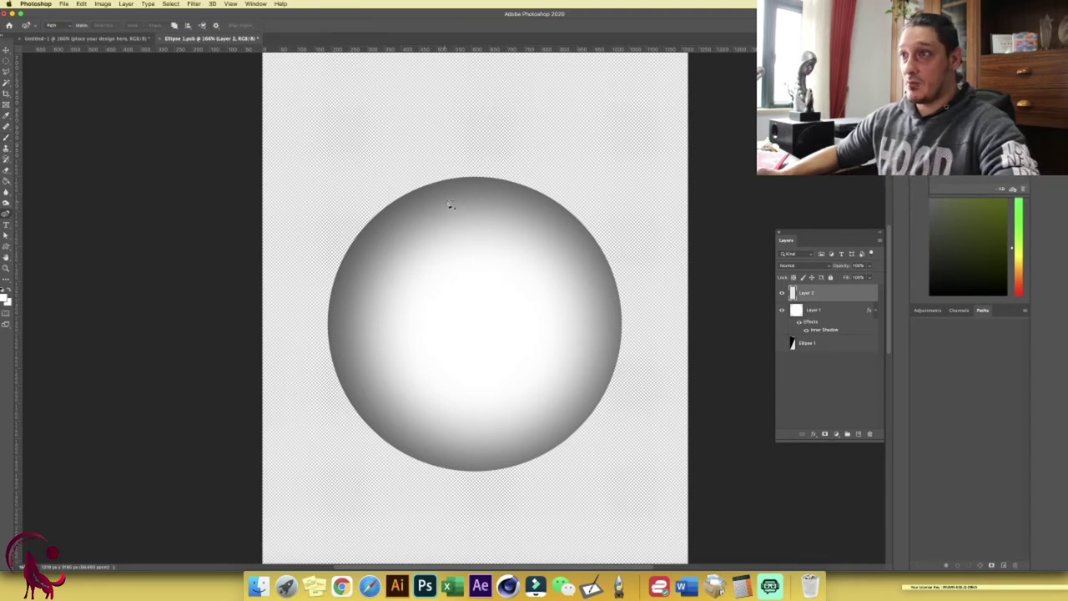
left_click(474, 191)
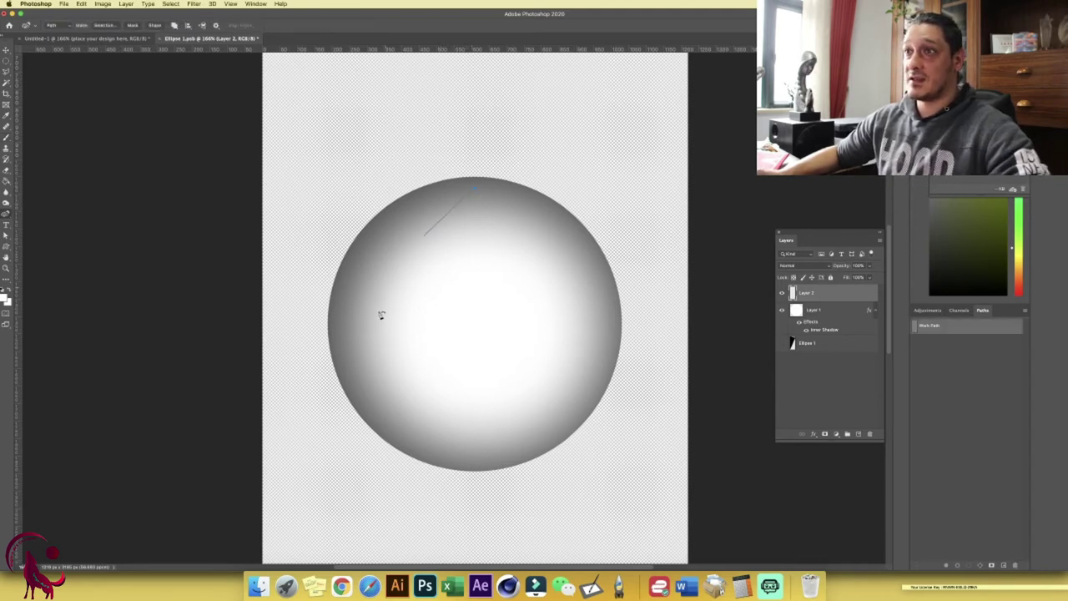
left_click(347, 384)
left_click_drag(409, 294, 367, 257)
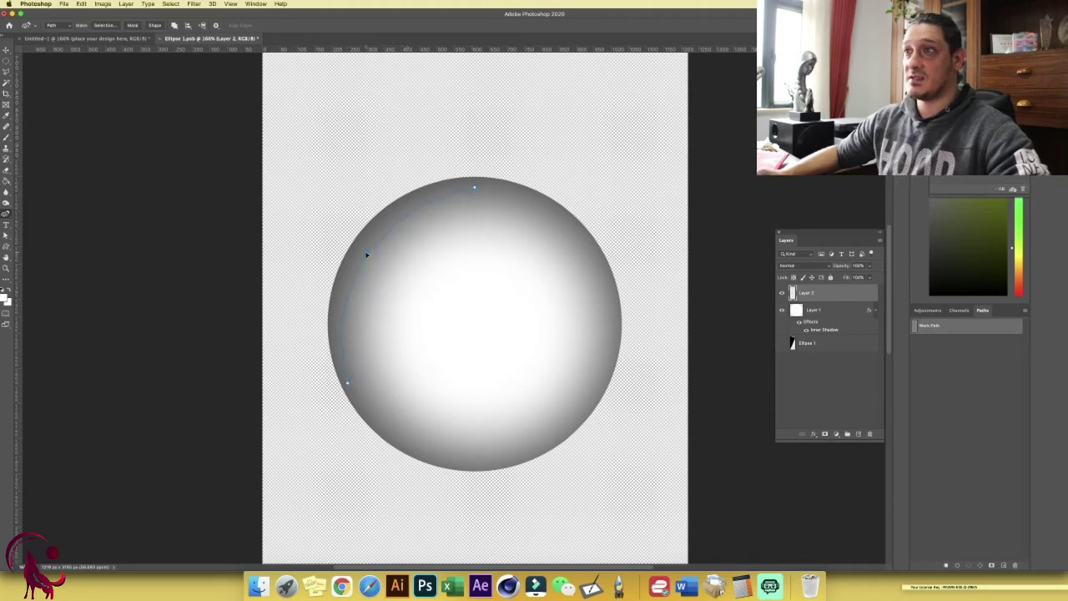
left_click(6, 214)
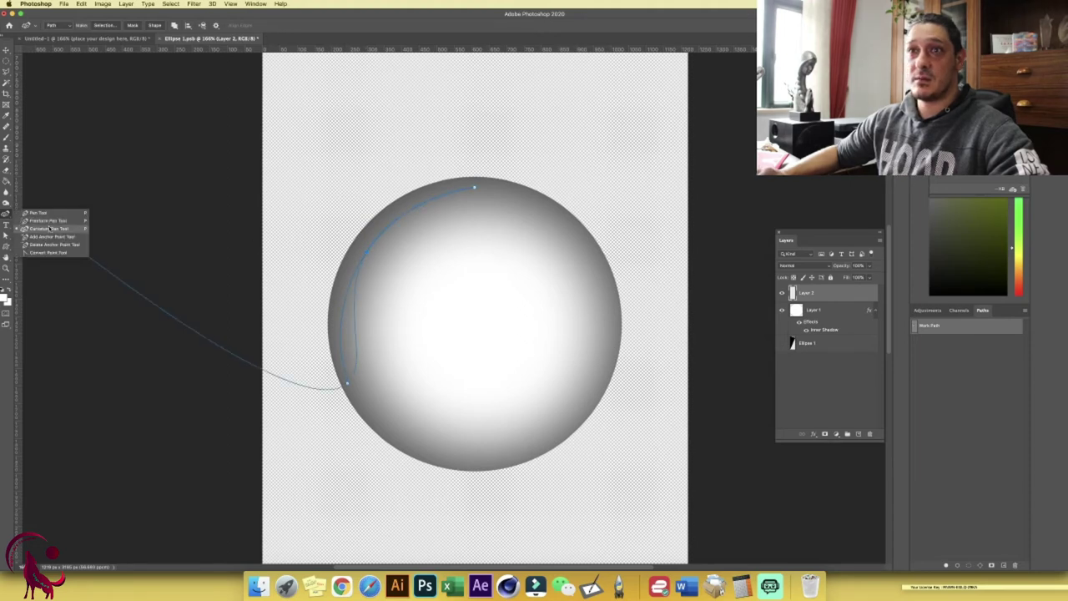
left_click(48, 228)
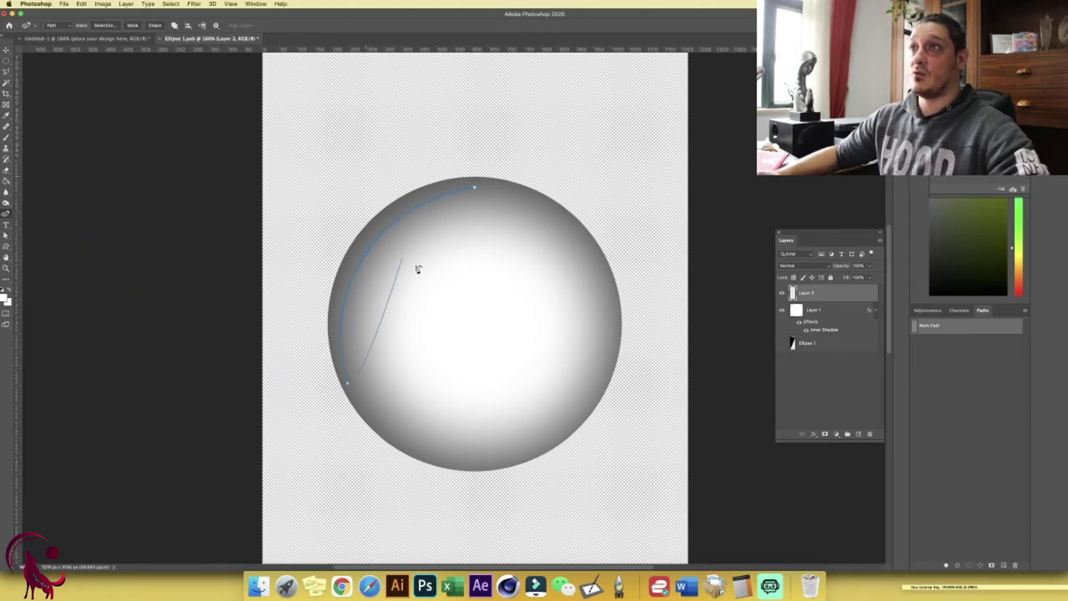
- Stroke the upper-left path with the Brush using Simulate Pressure, and deselect the path
right_click(374, 298)
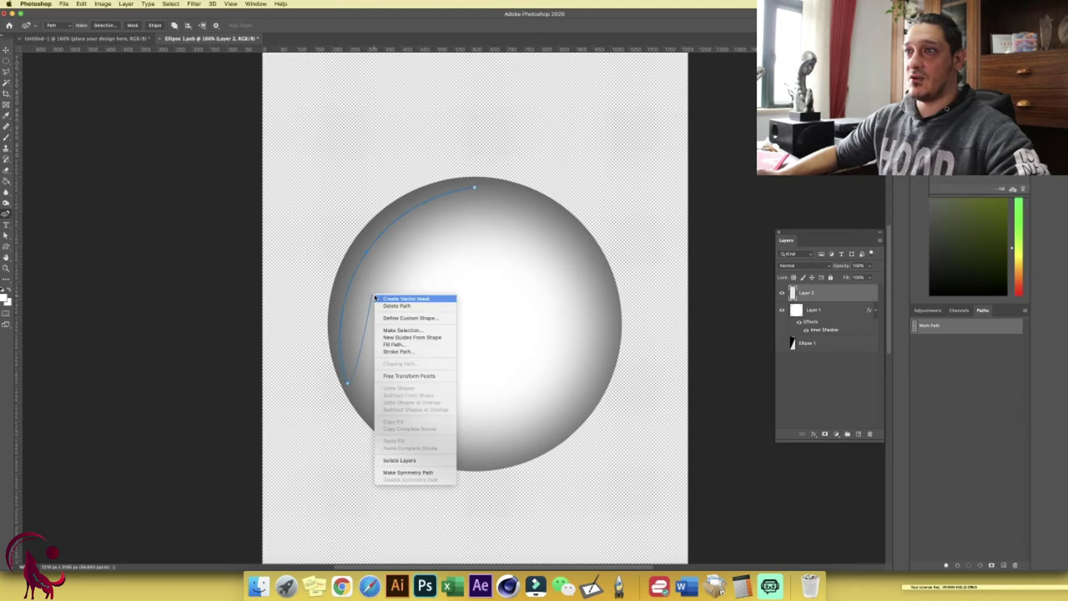
left_click(399, 351)
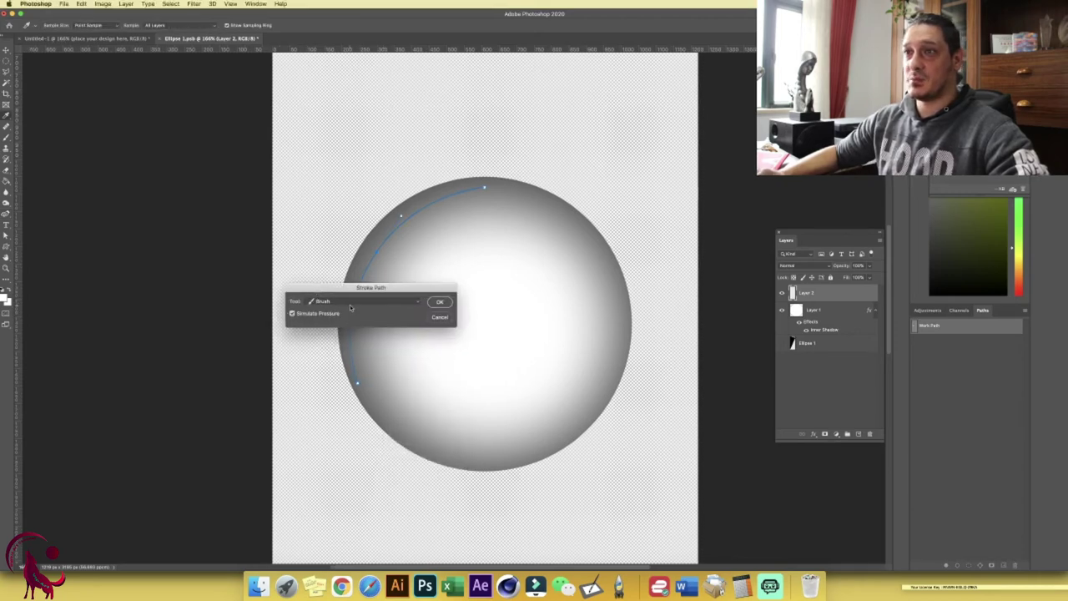
left_click(438, 304)
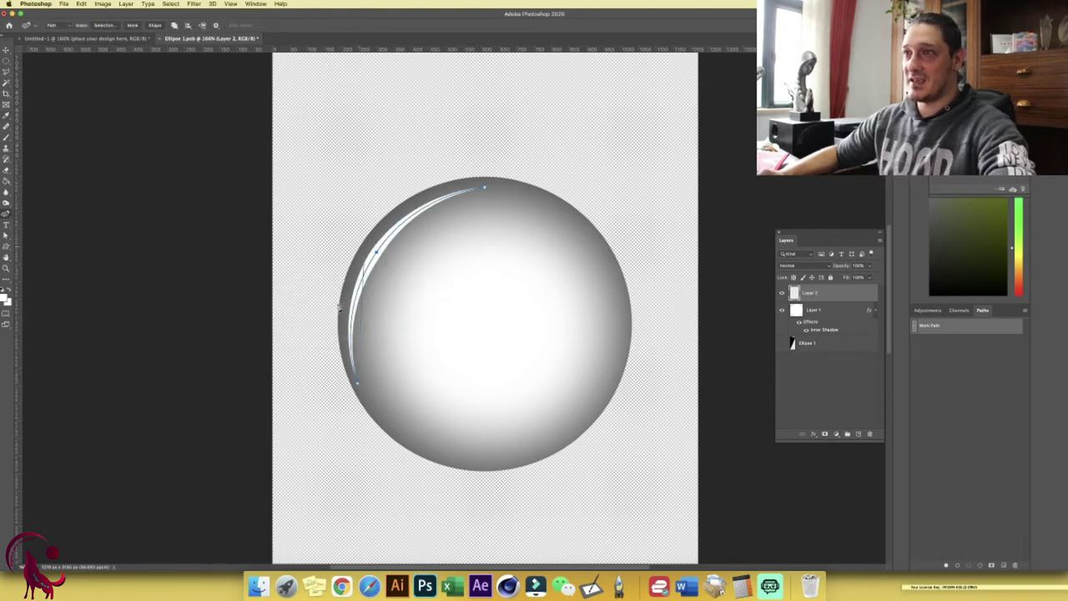
key("Return")
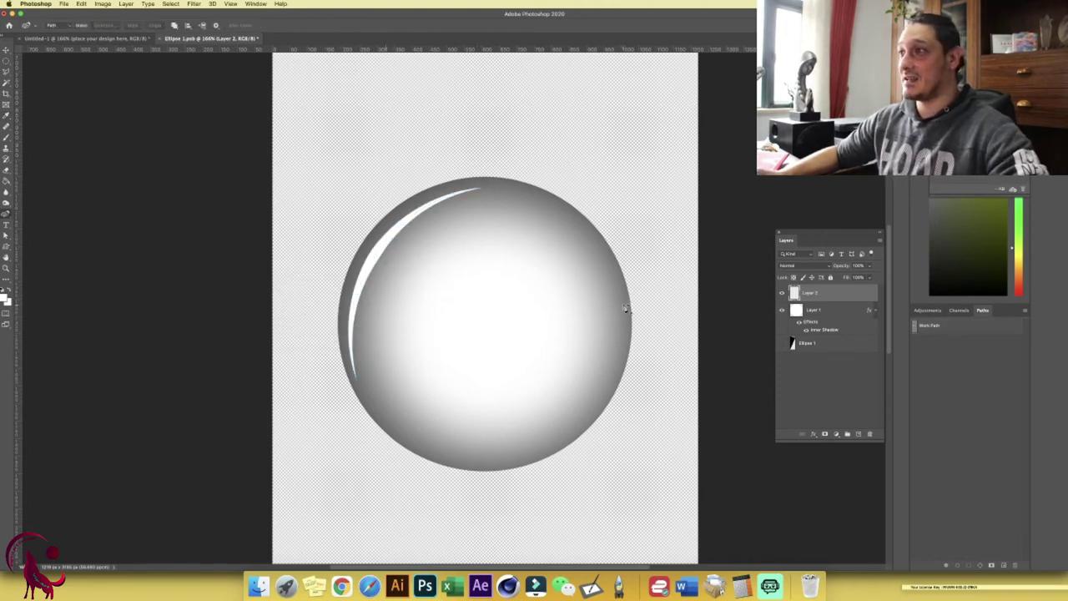
- Add a second tapered white highlight inside the sphere's lower-right edge by stroking a curved path with the Brush
left_click(620, 293)
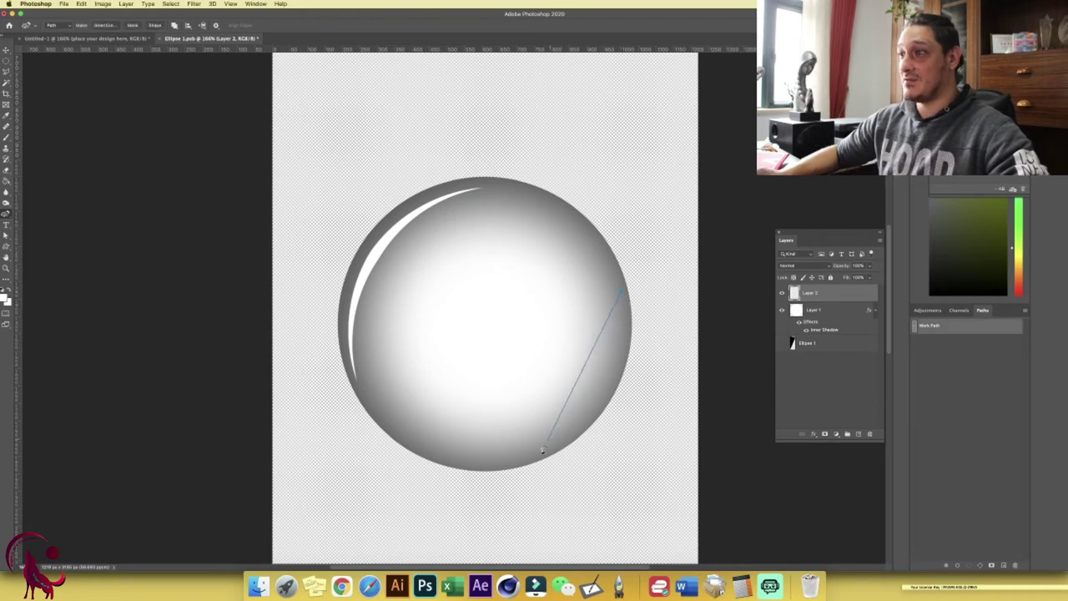
left_click_drag(573, 380, 598, 392)
right_click(599, 394)
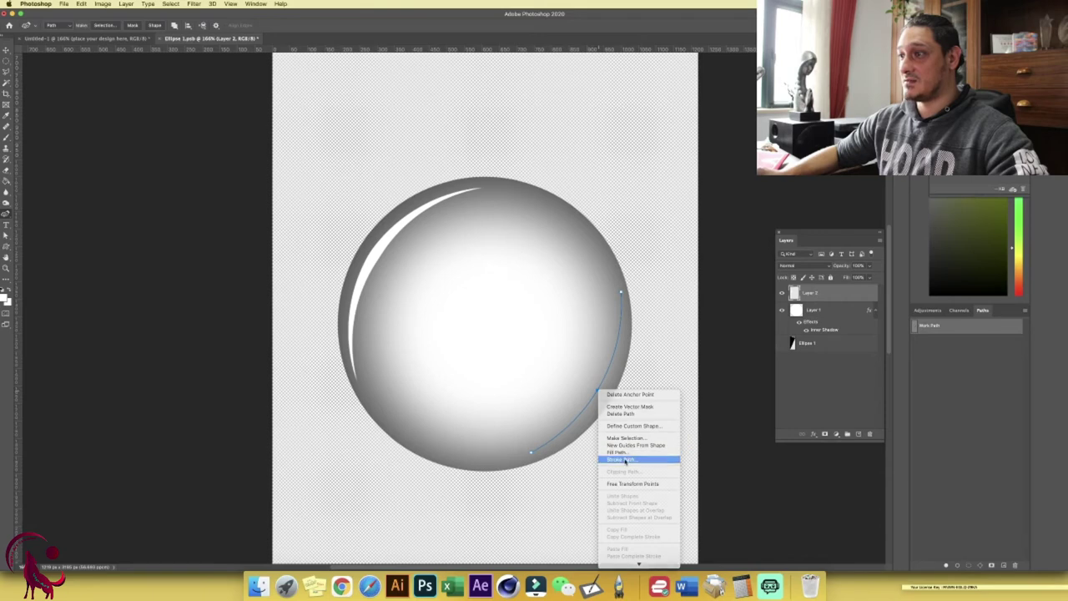
left_click(620, 459)
left_click(440, 301)
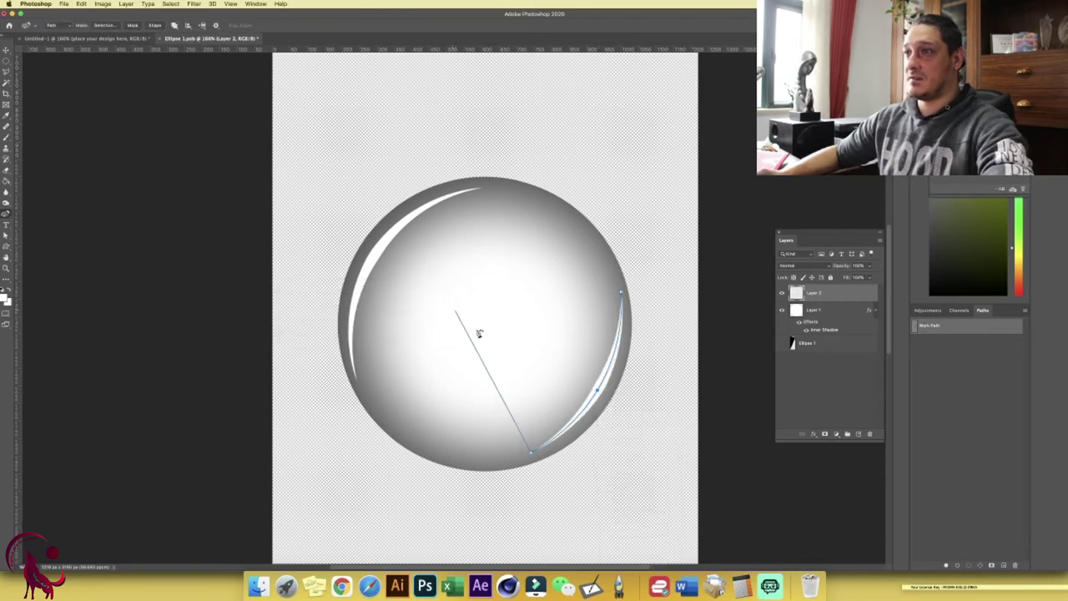
key("Escape")
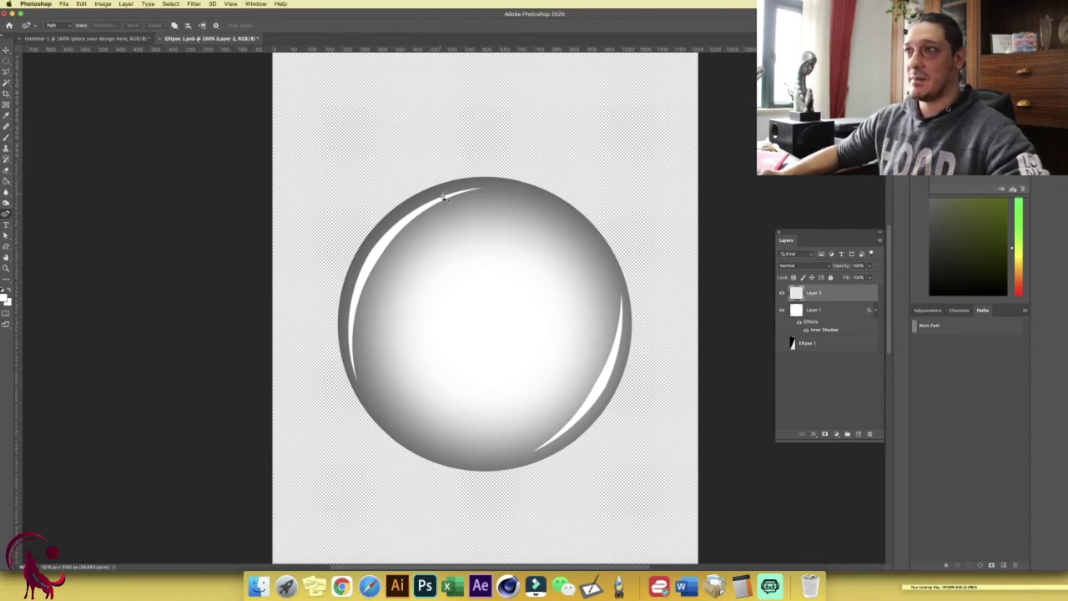
left_click(7, 214)
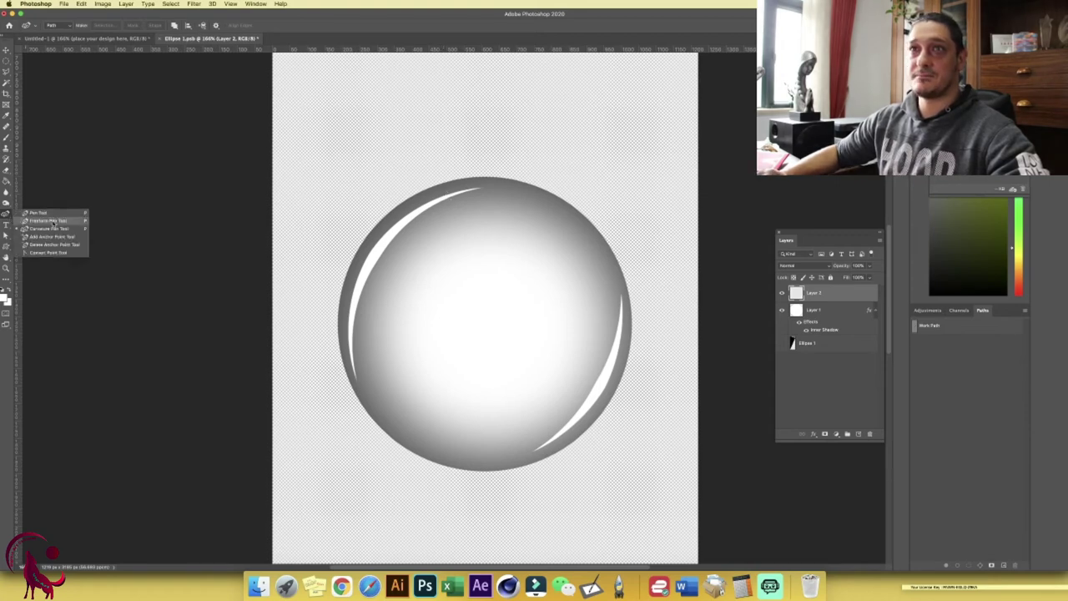
left_click(7, 72)
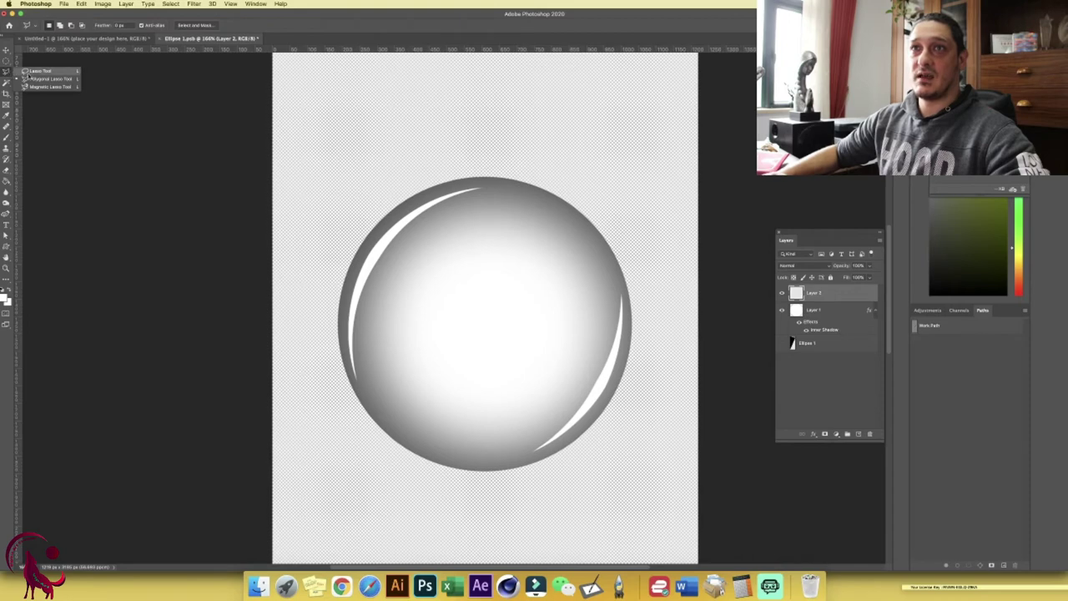
left_click(43, 78)
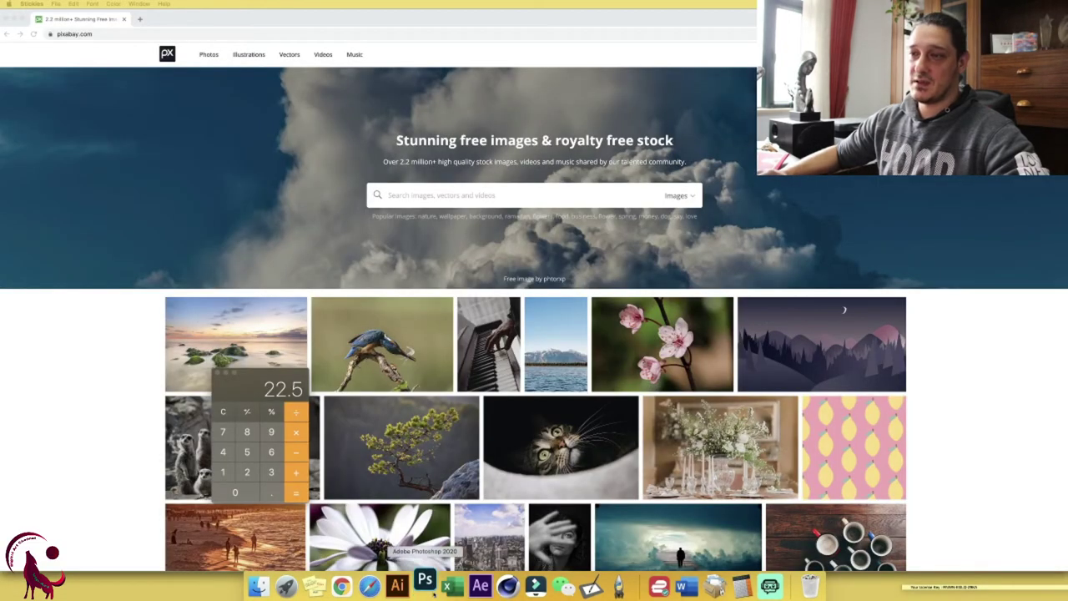
- Reopen Photoshop and dismiss the crash report without sending it
left_click(425, 584)
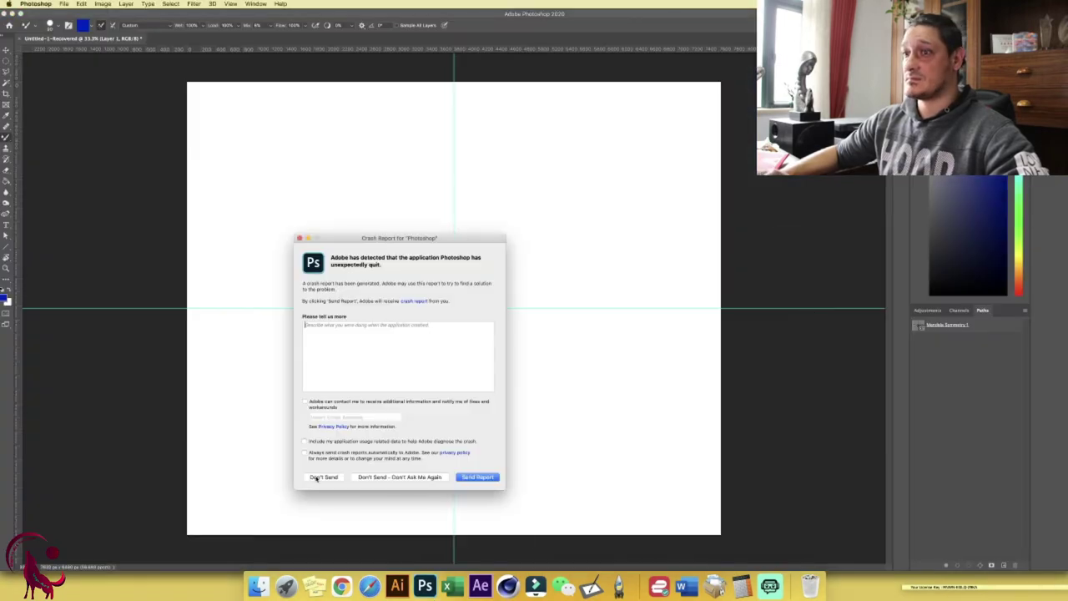
left_click(323, 477)
- Show the mandala group in the recovered document and select its layers down to "place your design here"
left_click(782, 307)
left_click(814, 307)
left_click(790, 308)
scroll(820, 386, "down", 3)
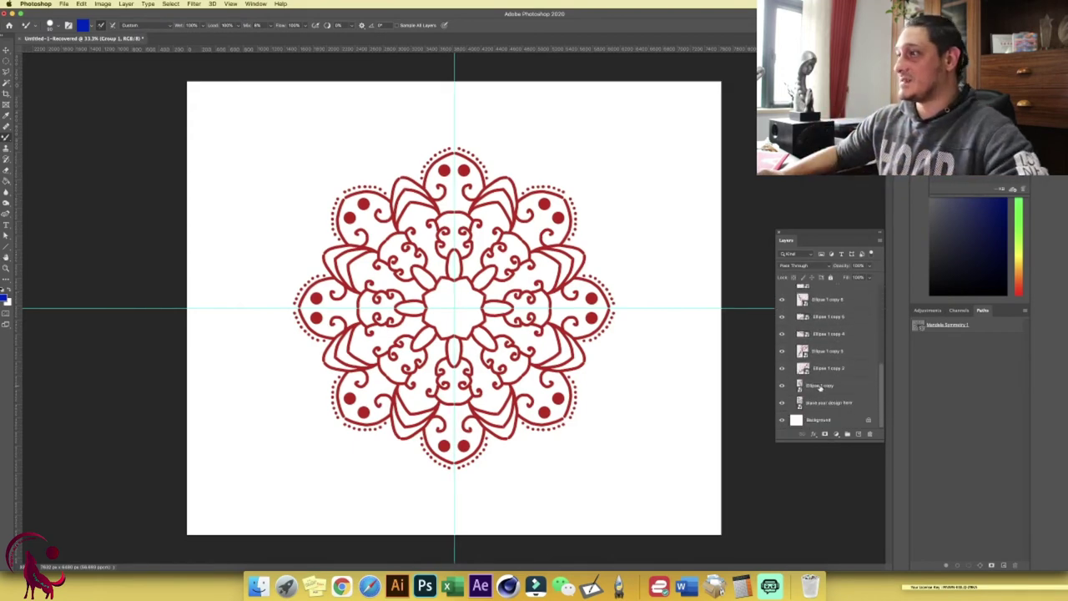
left_click(839, 408, "shift")
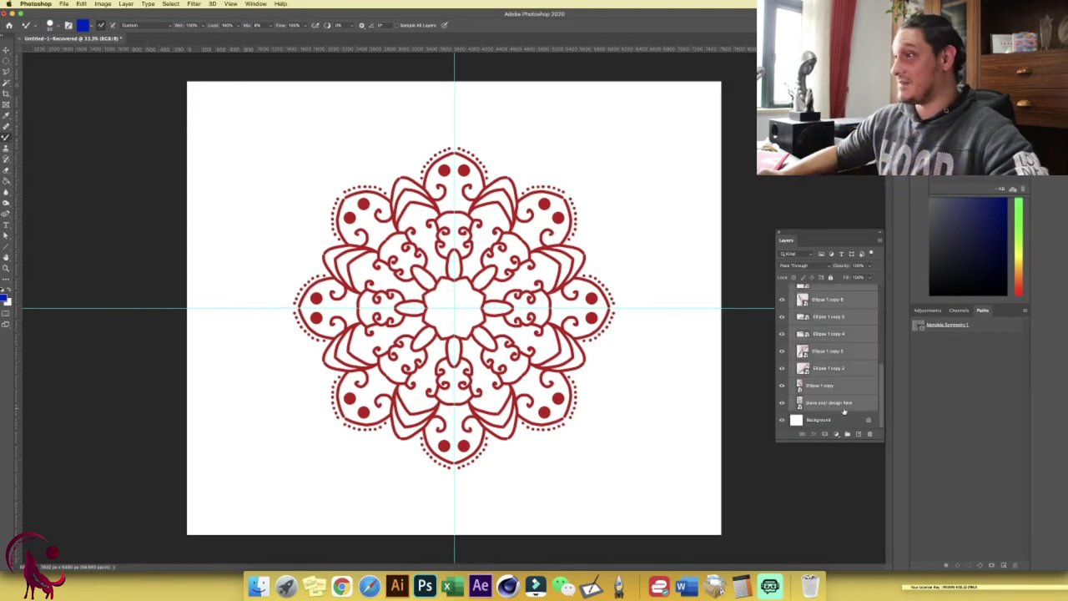
double_click(859, 417)
- Redraw the two tapered white highlights inside the sphere's upper-left and lower-right edges by stroking curved paths on a separate layer
key("Escape")
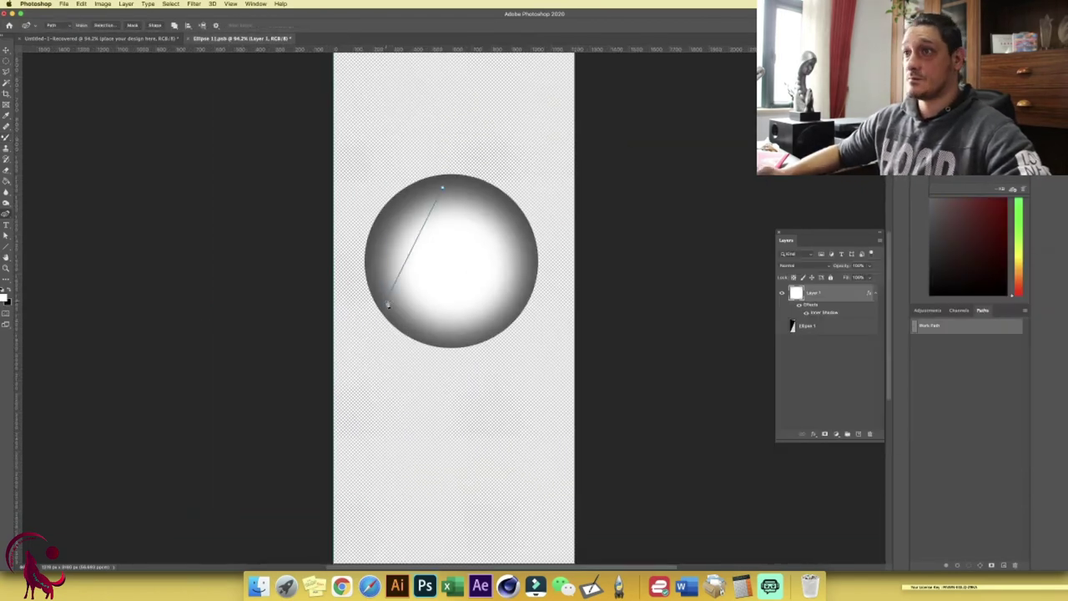
right_click(476, 248)
key("Escape")
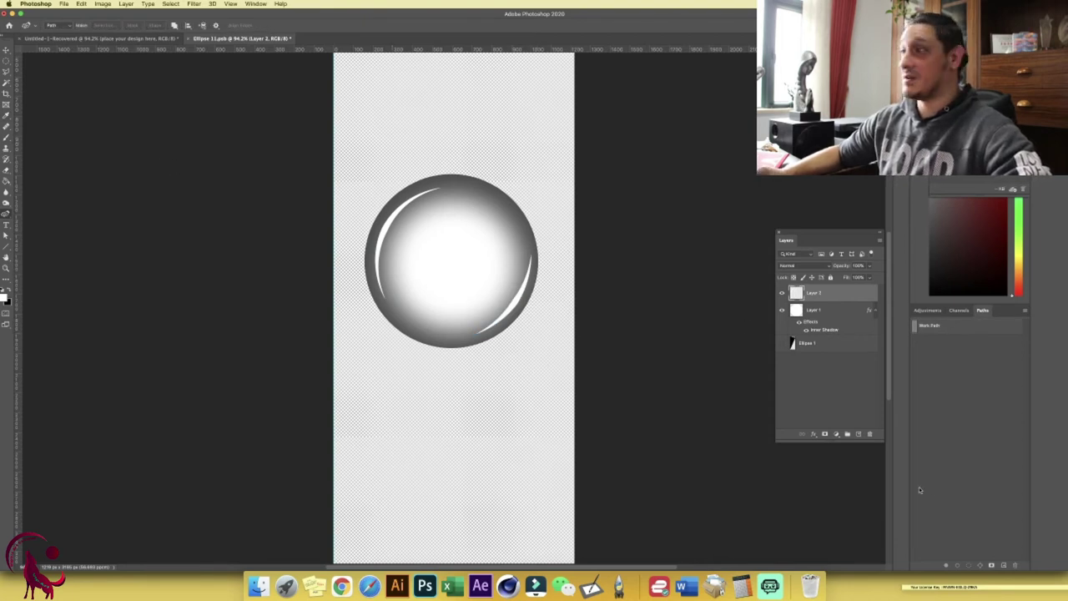
- On a new layer, outline a four-sided reflection at the sphere's upper left with the Polygonal Lasso, fill it white and deselect
left_click(858, 434)
left_click(5, 71)
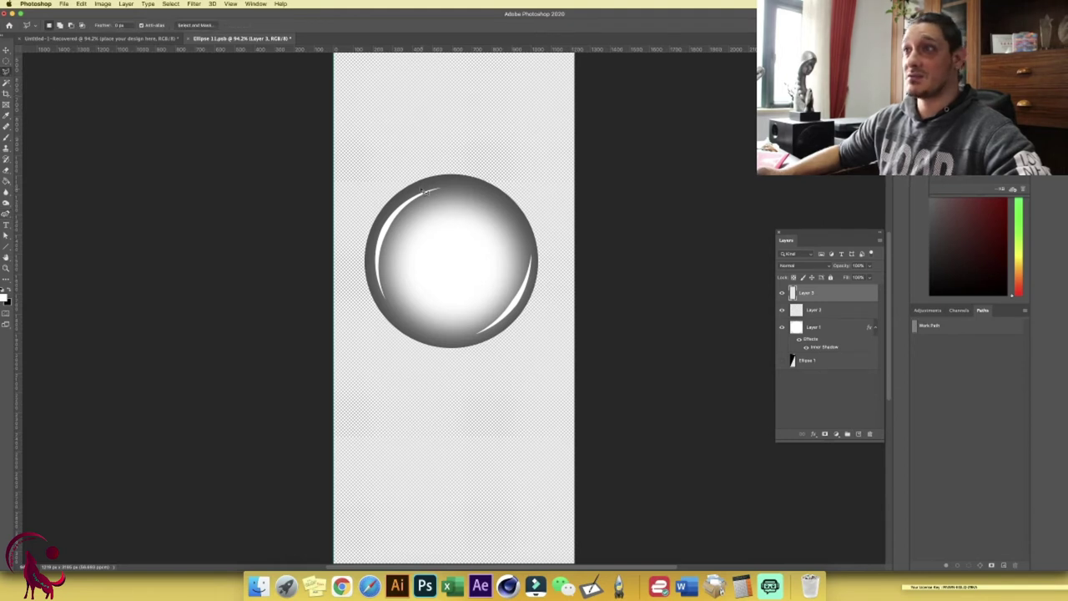
left_click_drag(424, 192, 461, 198)
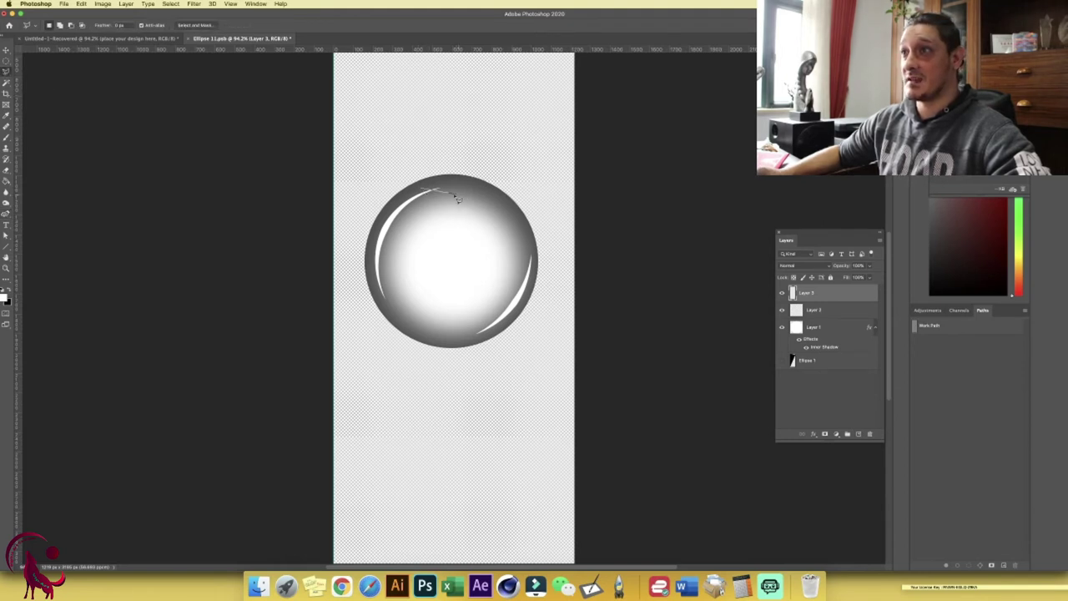
mouse_move(456, 200)
left_mouse_down()
mouse_move(427, 230)
mouse_move(375, 215)
mouse_move(387, 219)
mouse_move(422, 192)
left_mouse_up()
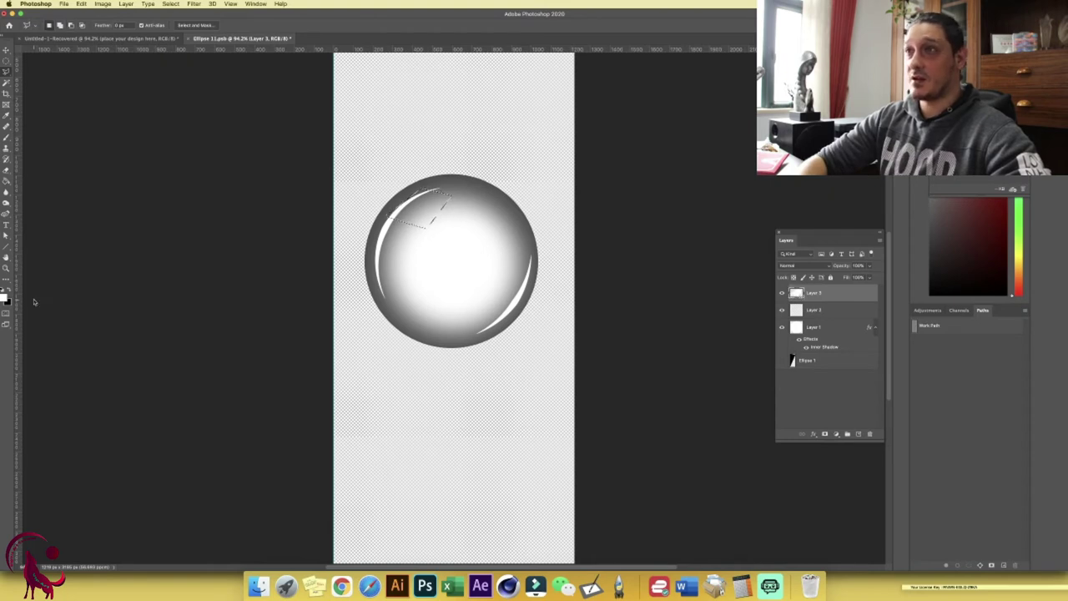
key("super+BackSpace")
key("super+d")
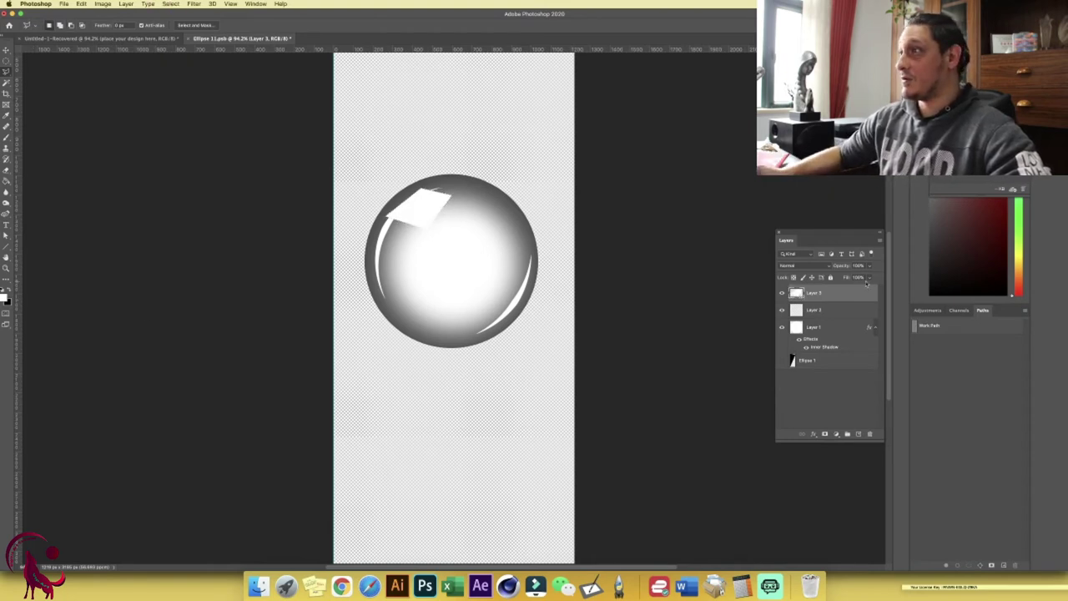
- Lower the reflection layer's opacity to about 30% and scale the reflection down beside the upper-left highlight
left_click_drag(870, 266, 846, 278)
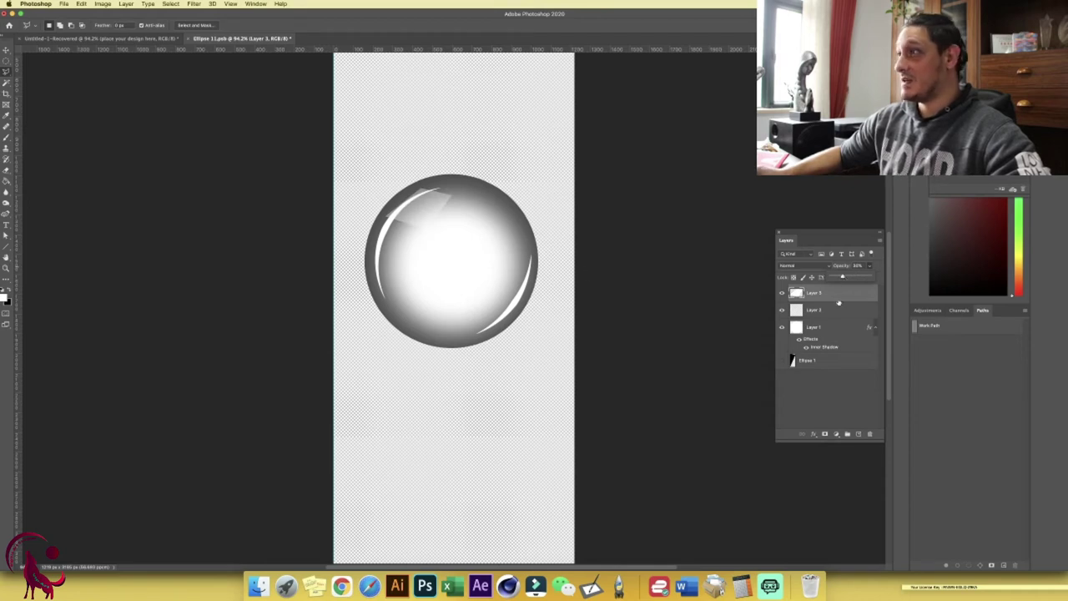
key("super+t")
left_click_drag(453, 182, 433, 200)
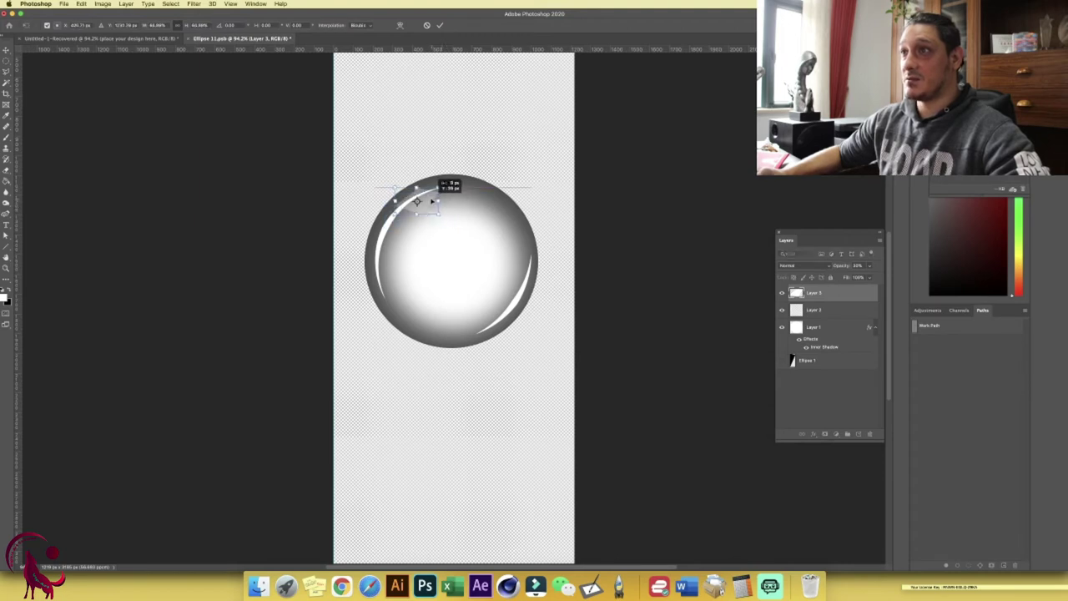
key("Return")
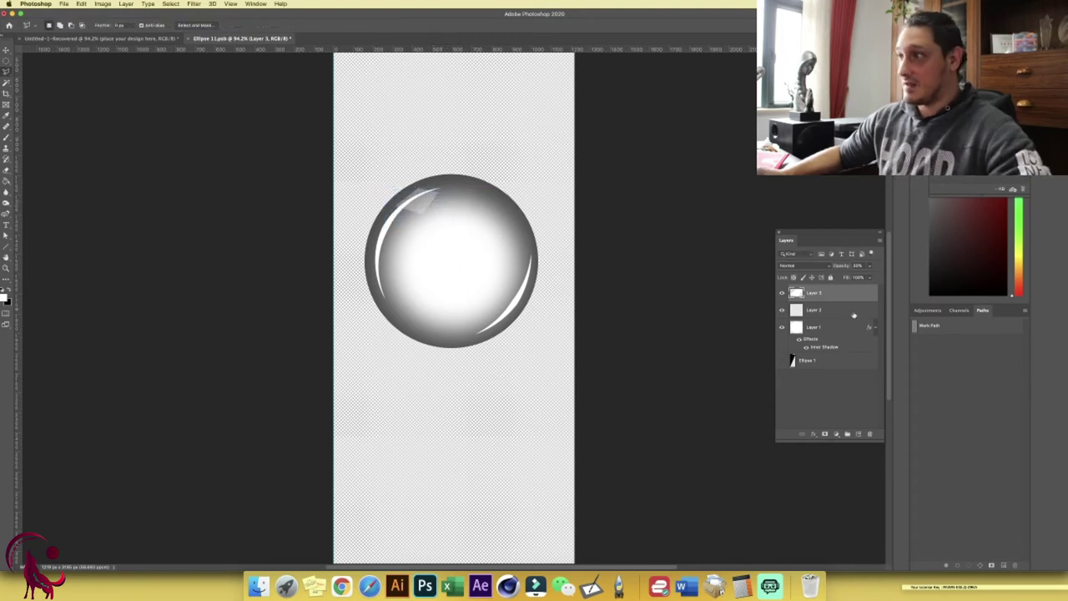
- Add three more white four-sided reflections below the first along the sphere's inner left side with the Polygonal Lasso, then deselect
left_click(393, 214)
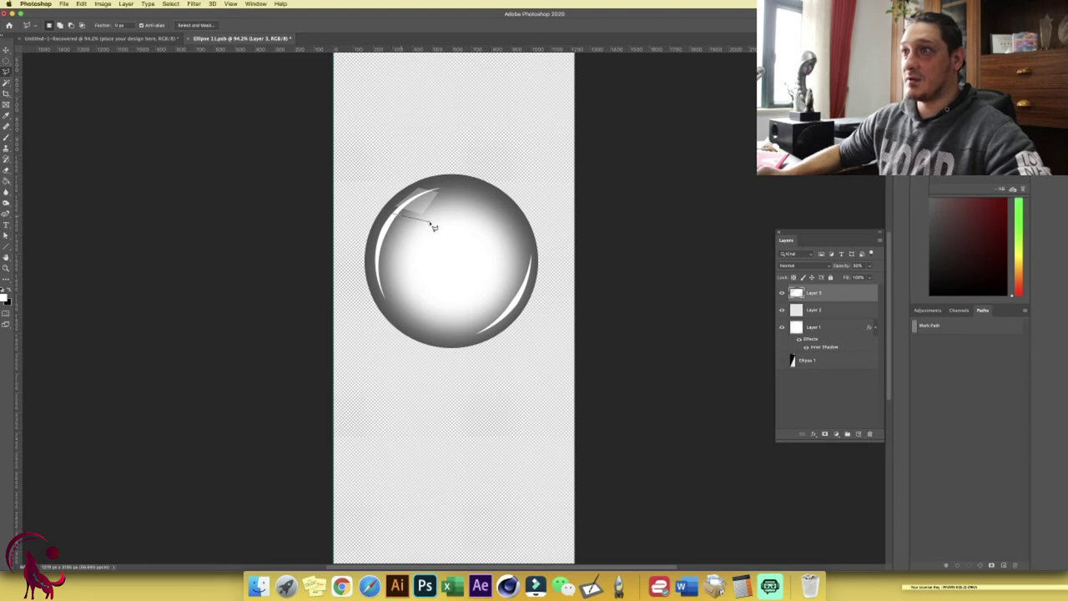
left_click(418, 220)
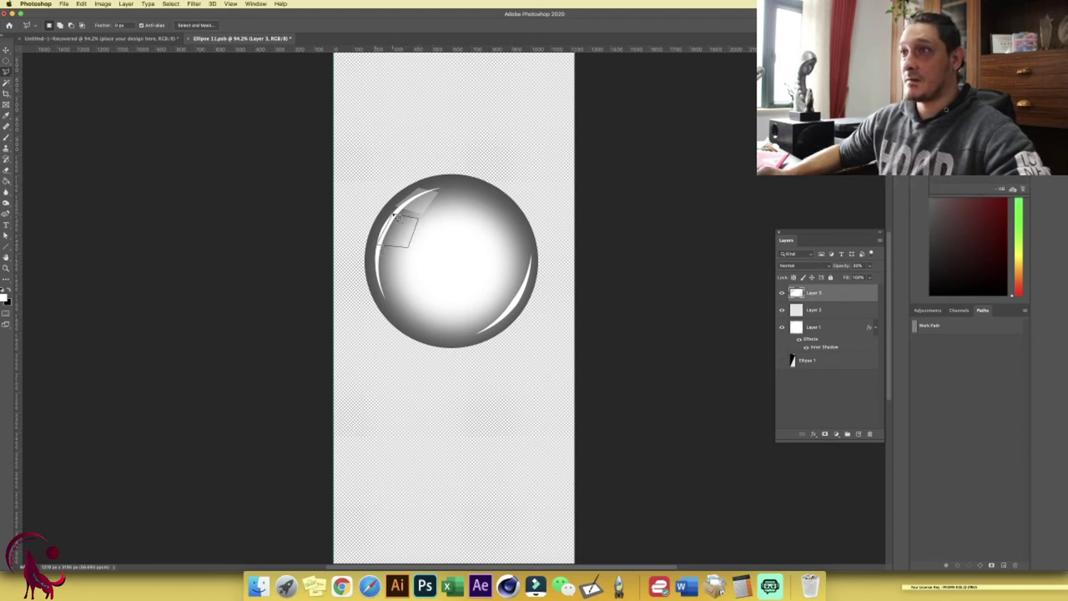
key("Return")
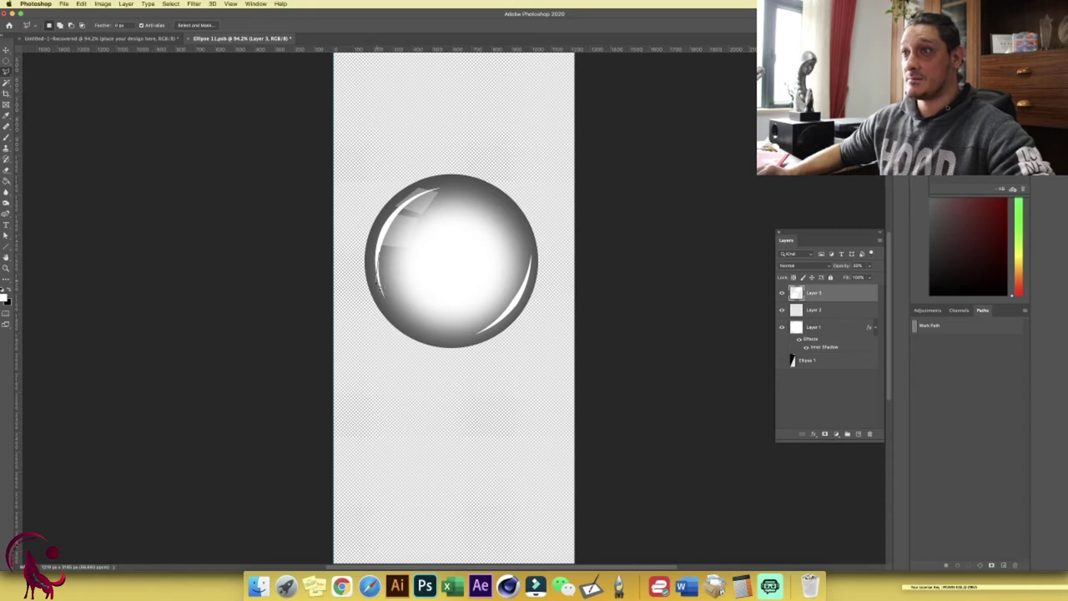
left_click(392, 266)
left_click_drag(388, 289, 404, 293)
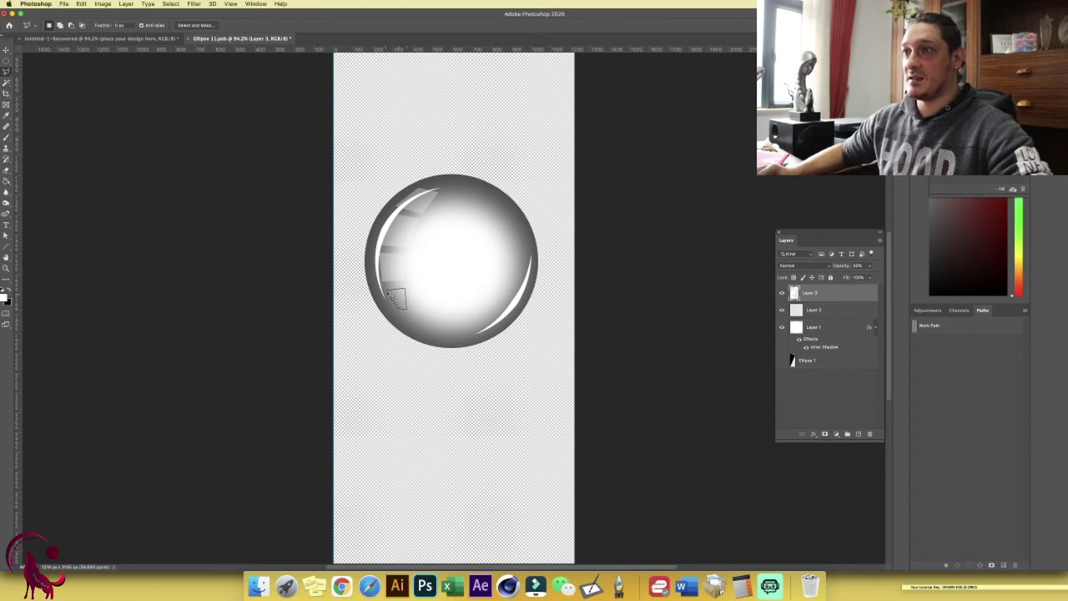
left_click_drag(399, 296, 407, 301)
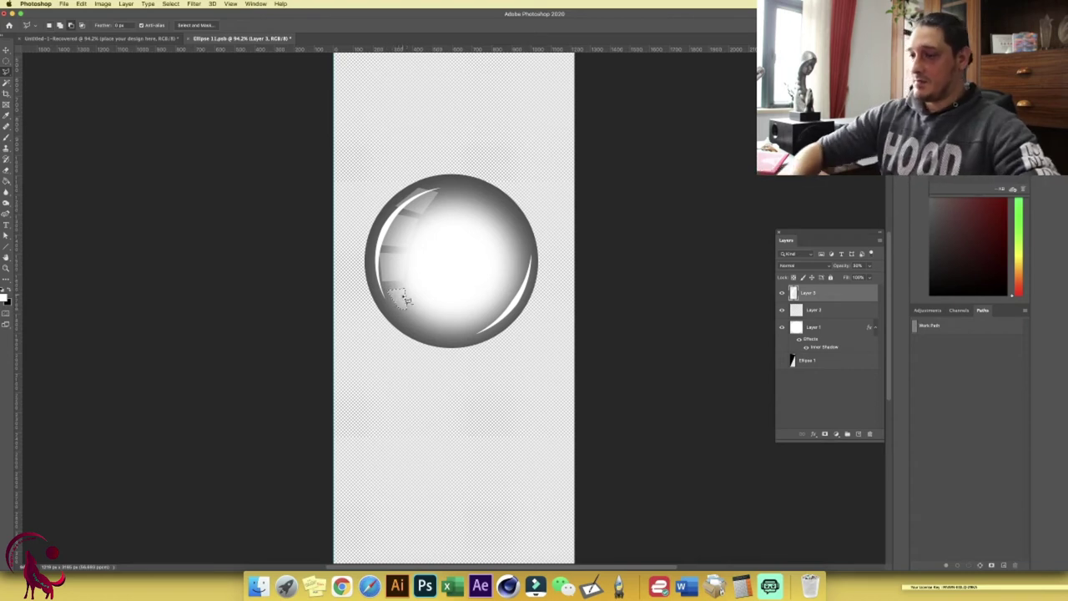
key("Delete")
key("super+d")
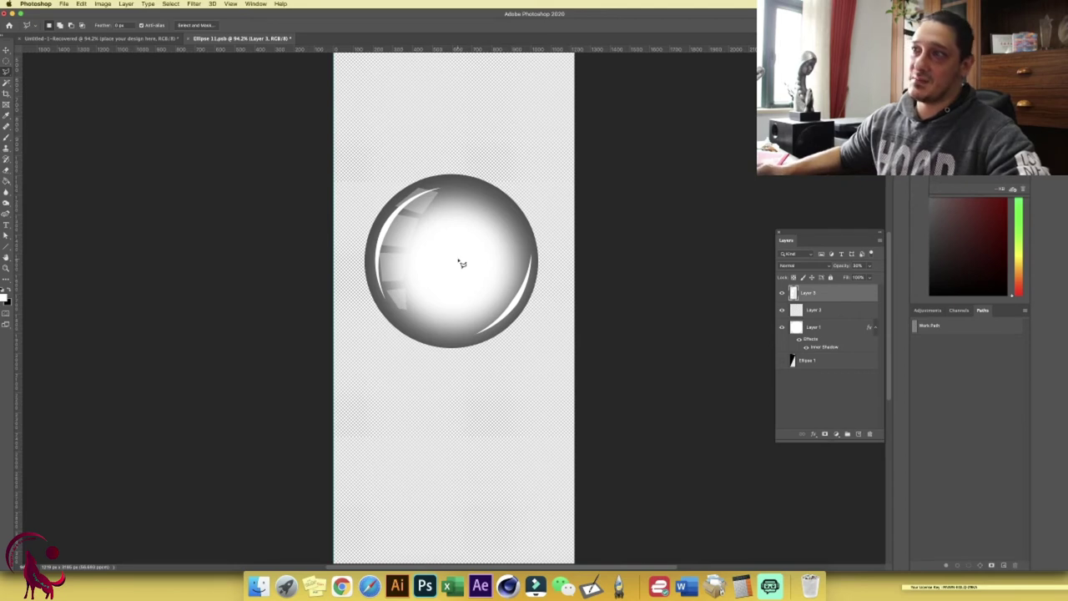
- Convert the sphere, highlight and reflection layers together into one smart object
scroll(462, 263, "up", 1)
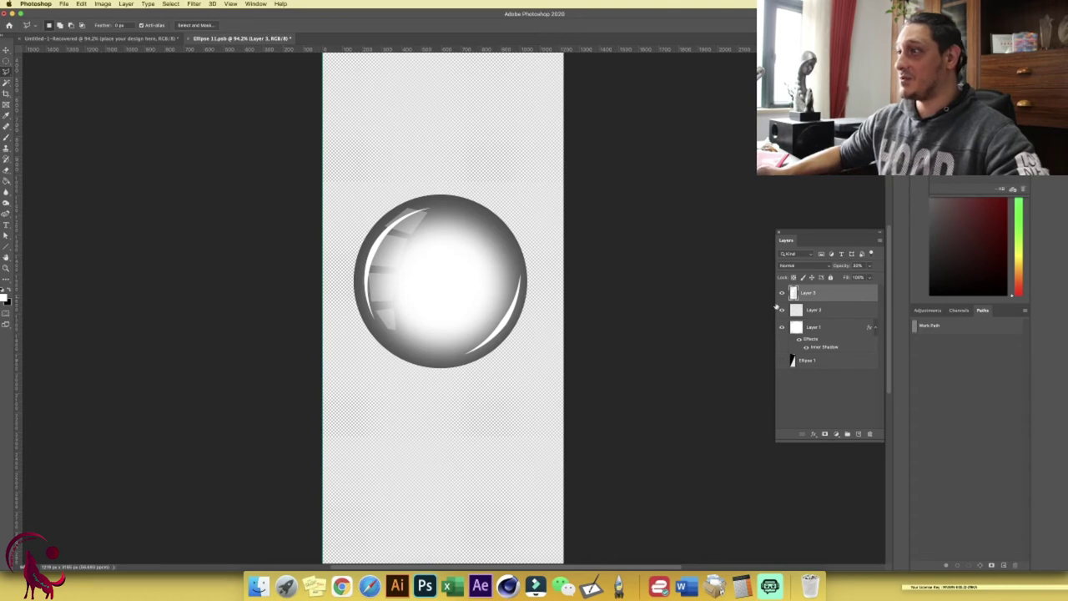
left_click(839, 328, "shift")
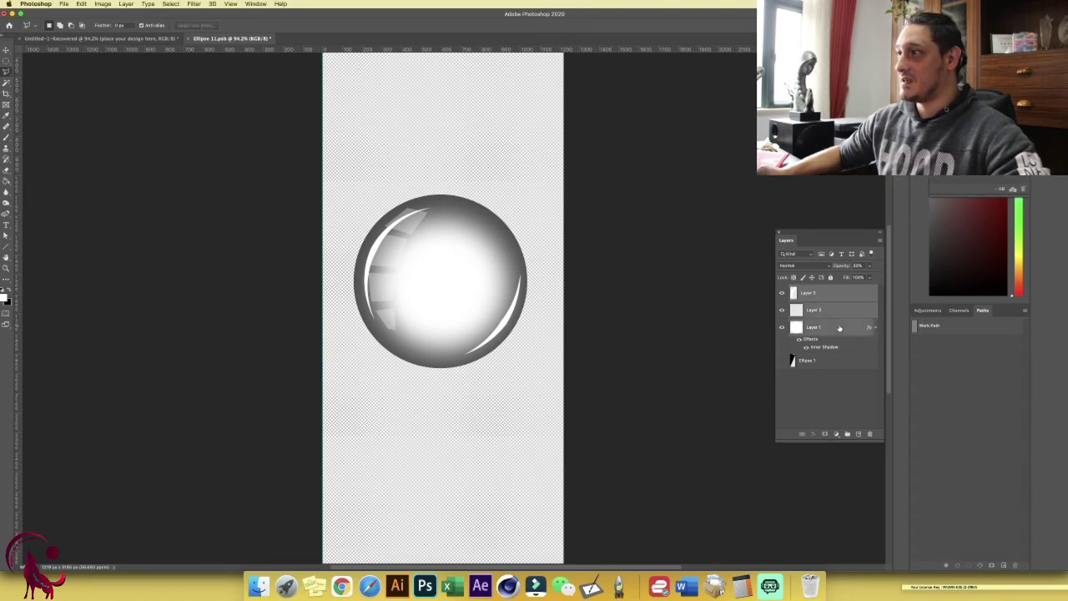
right_click(838, 378)
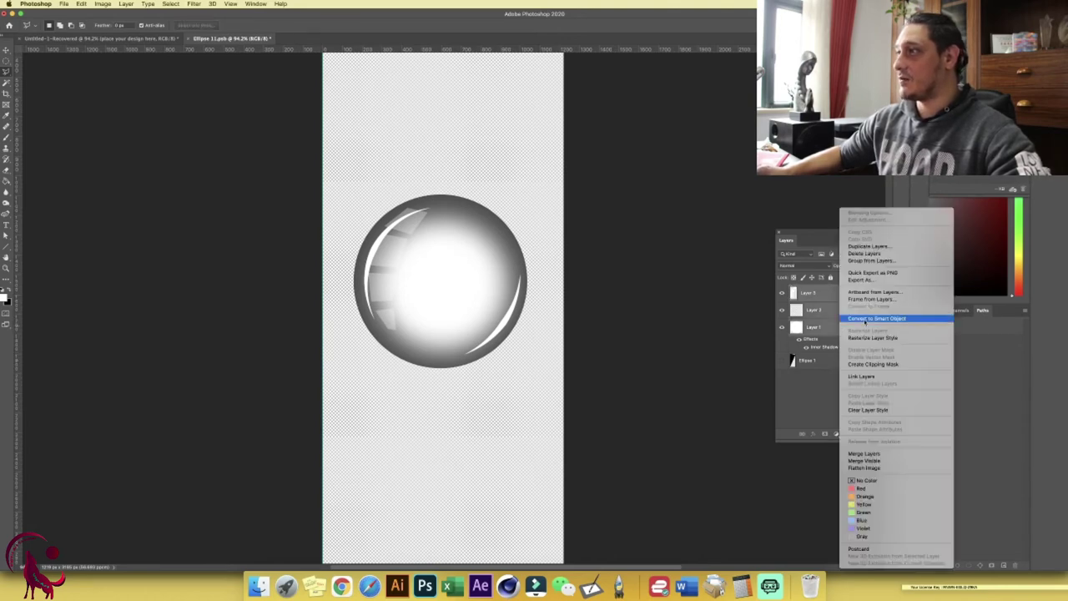
left_click(865, 318)
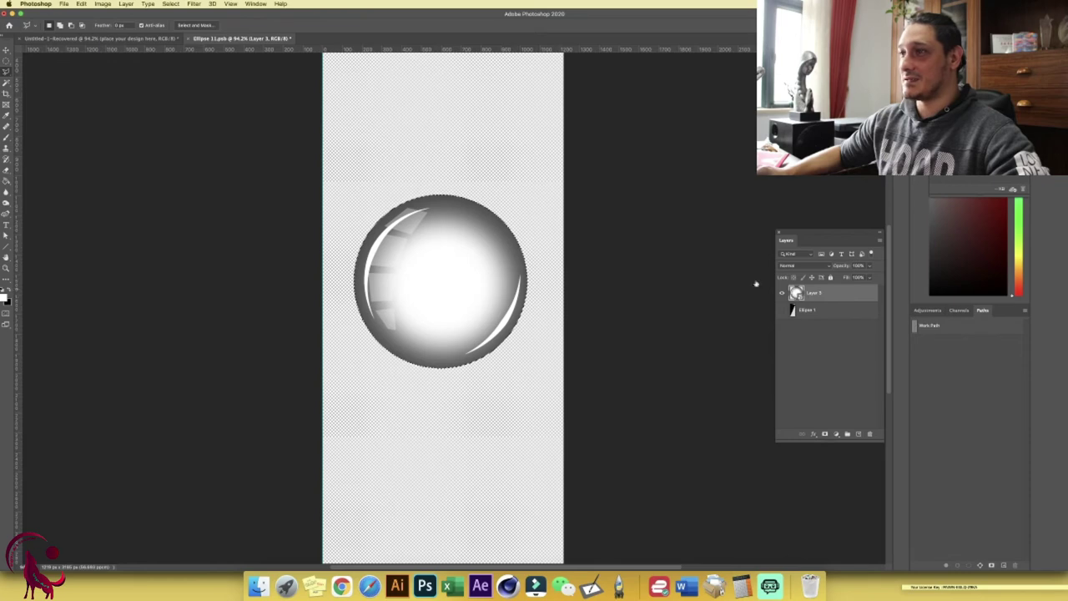
- Define a brush preset named "bubble" from the selected sphere
left_click(81, 5)
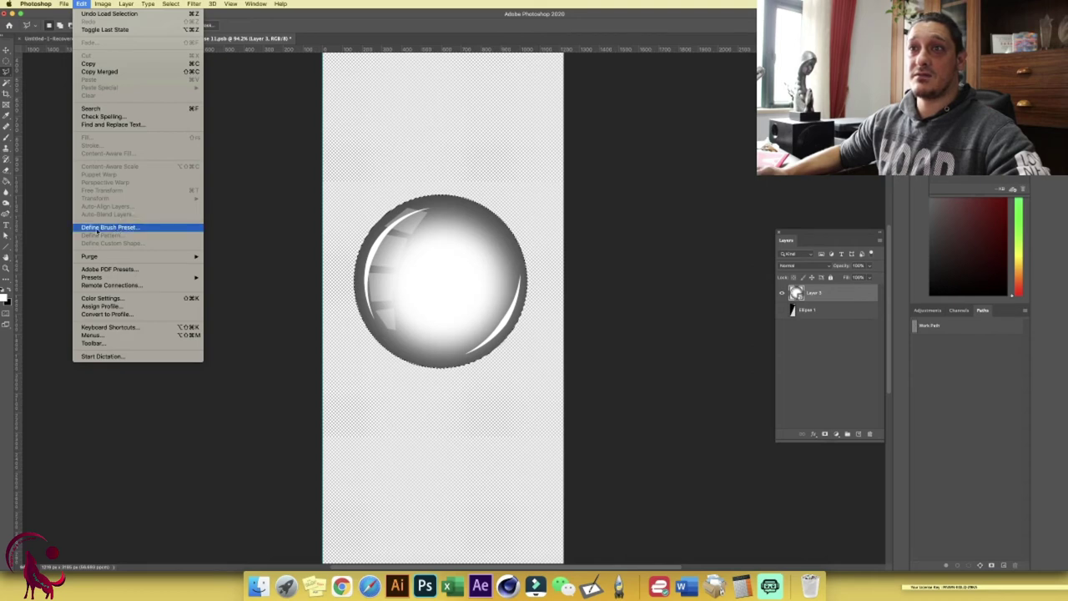
left_click(109, 227)
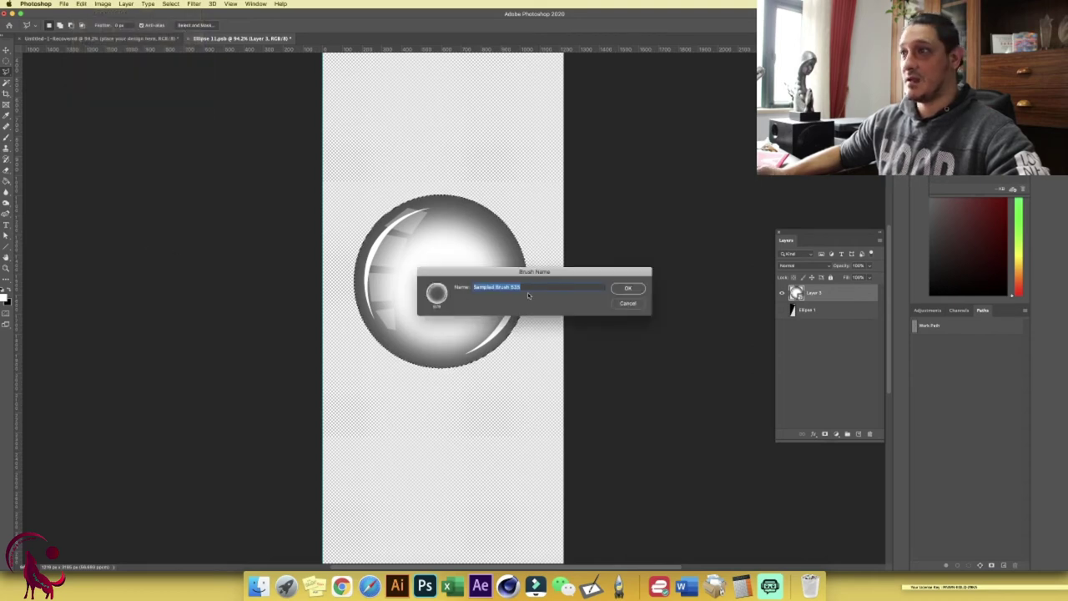
type("bubble")
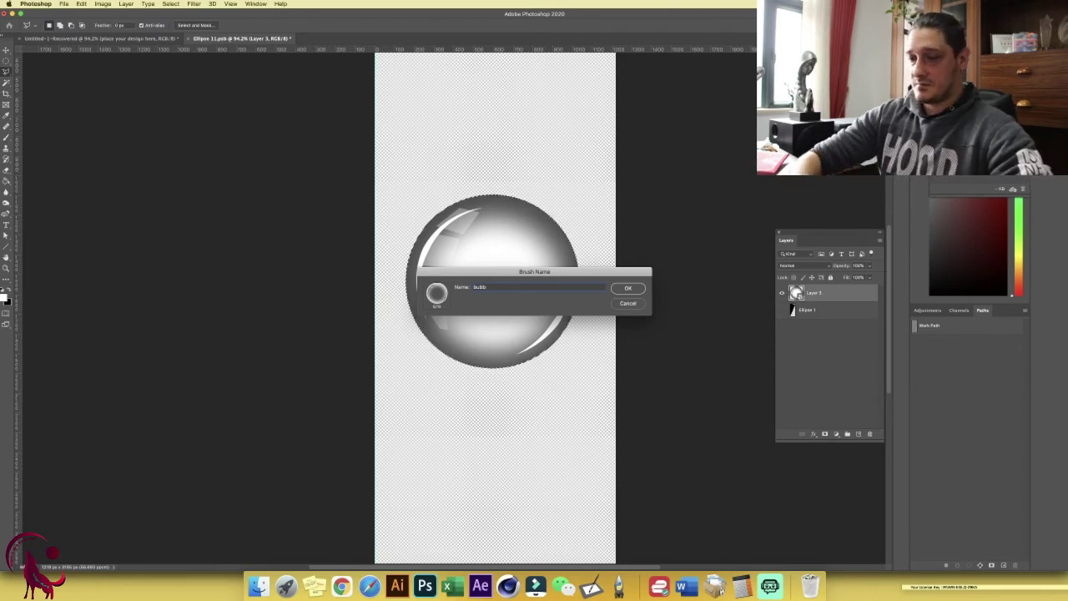
left_click(626, 288)
- Activate the Brush, hide the sphere layer, clear the selection and show the black wedge layer
key("b")
left_click(781, 293)
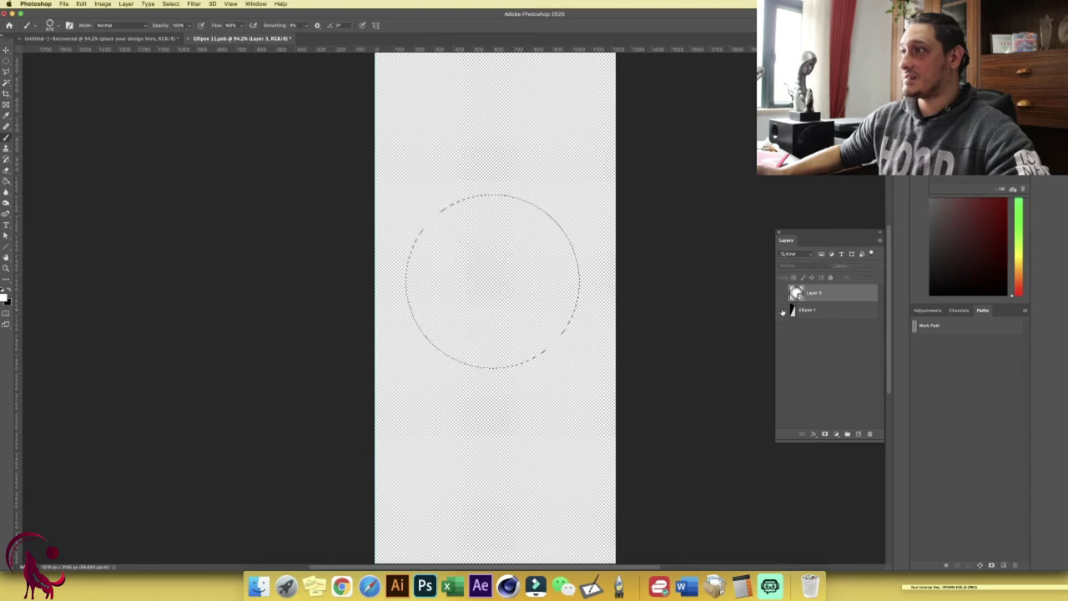
key("super+d")
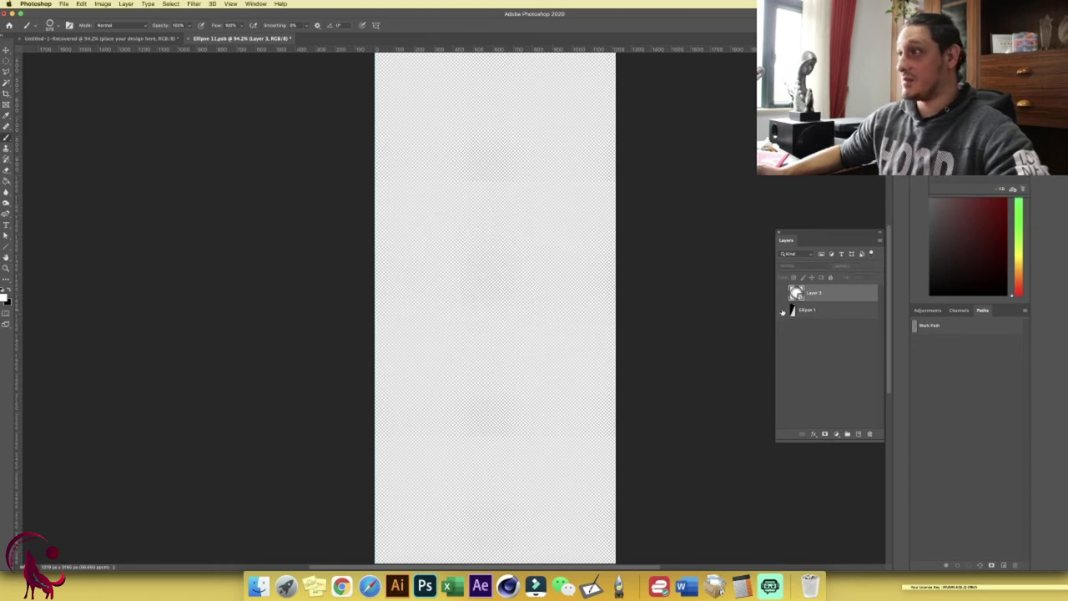
left_click(782, 310)
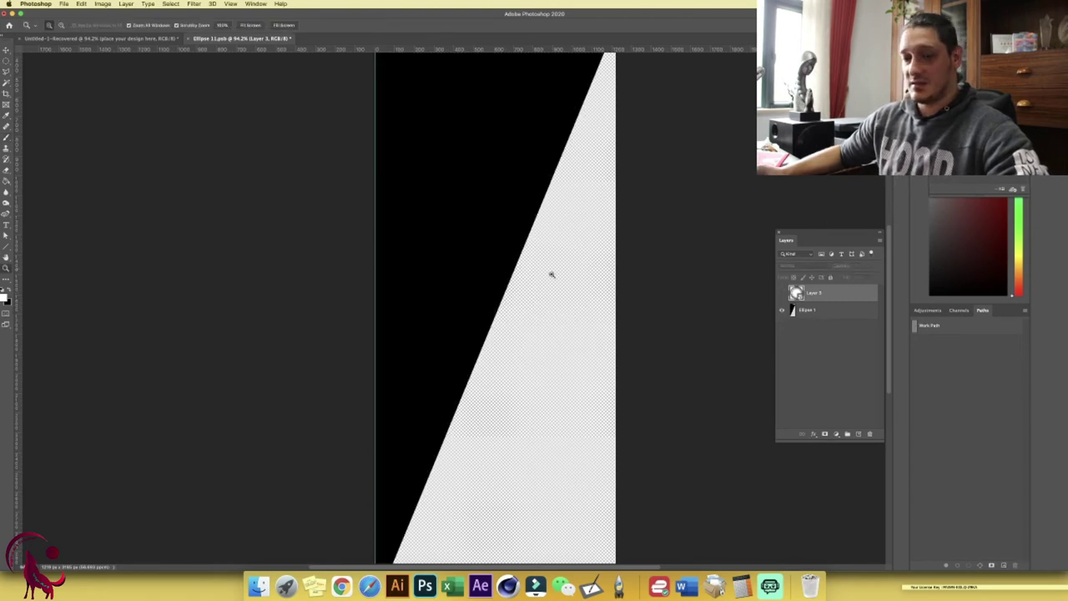
key("super+minus")
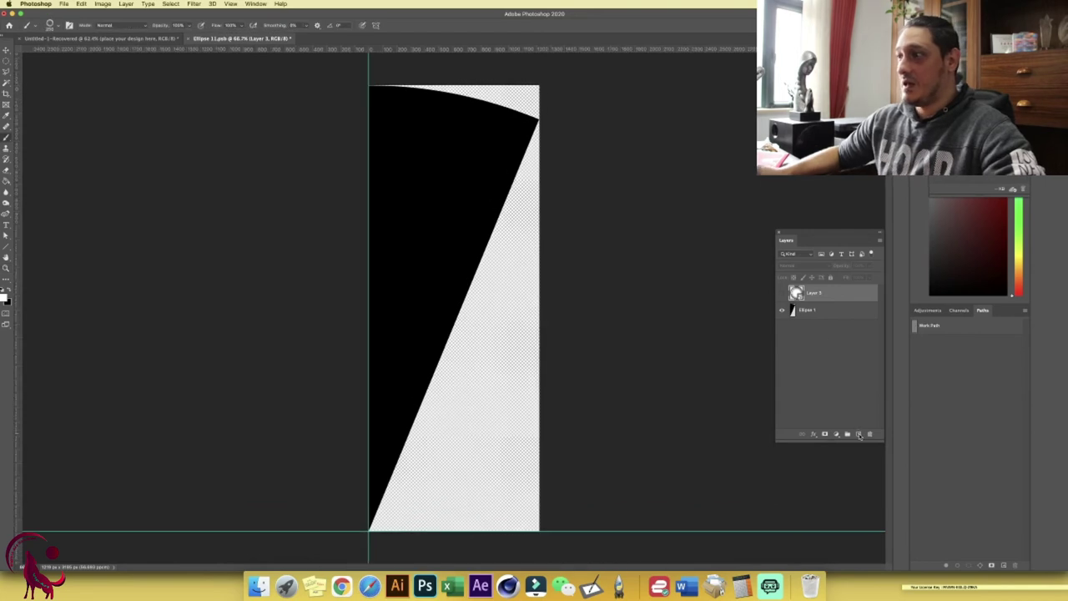
- Stamp three small white bubbles on a new layer along the wedge's upper arc using the bubble brush
left_click(860, 435)
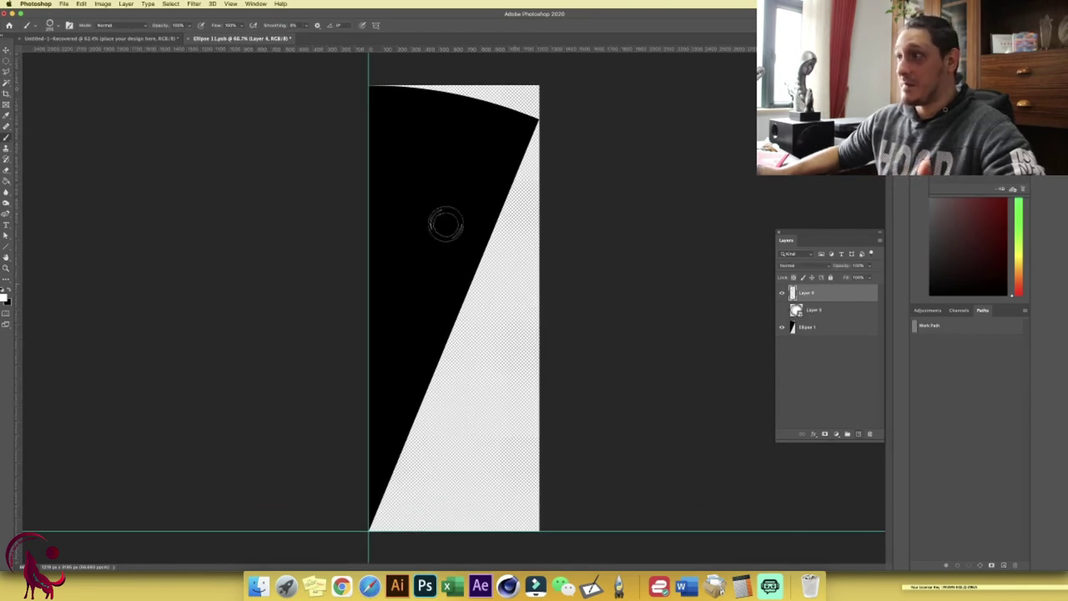
left_click(387, 114)
left_click(426, 123)
left_click(474, 131)
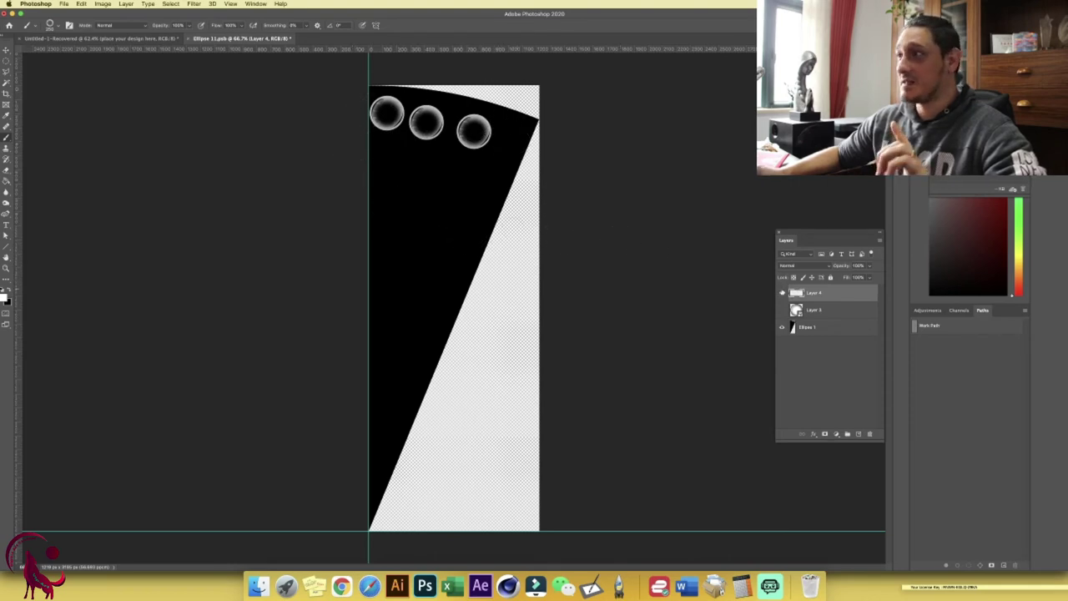
- Show the sphere smart object in place of the stamped bubbles and invert its colours
left_click(781, 293)
left_click(782, 310)
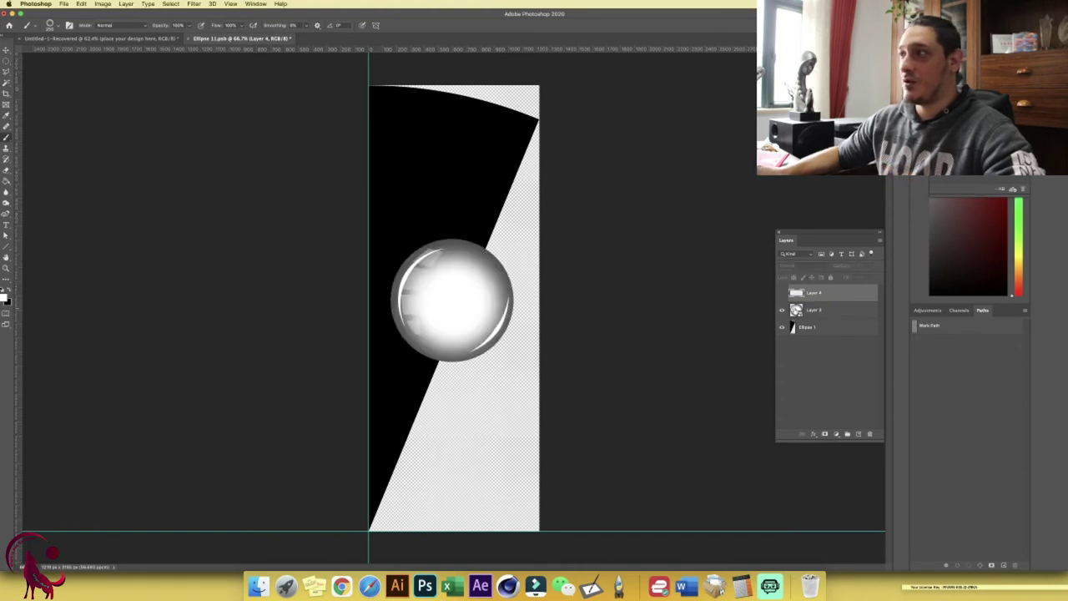
left_click(796, 312)
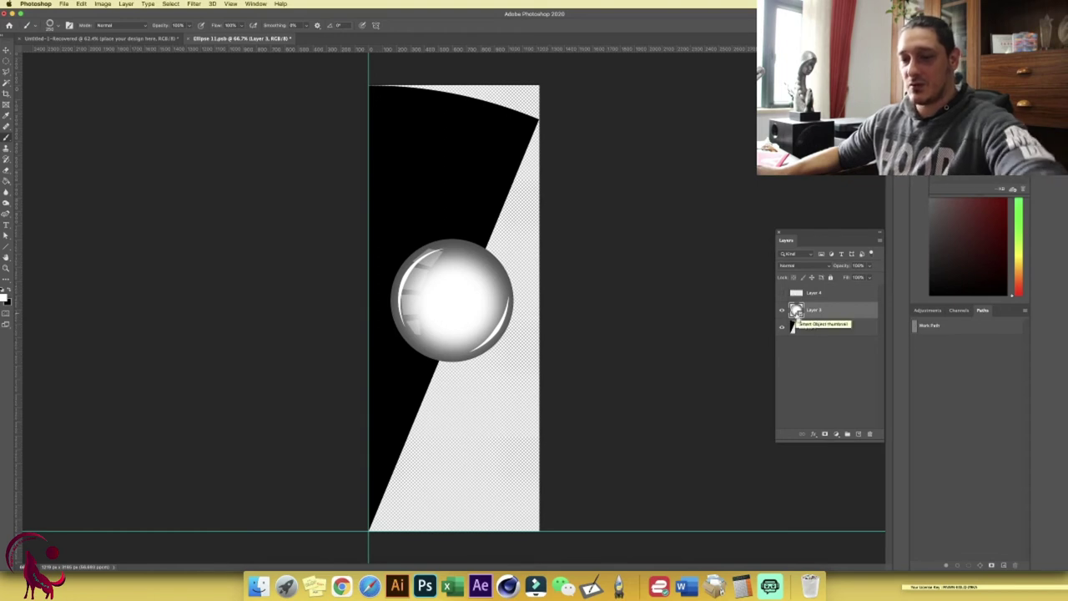
key("super+i")
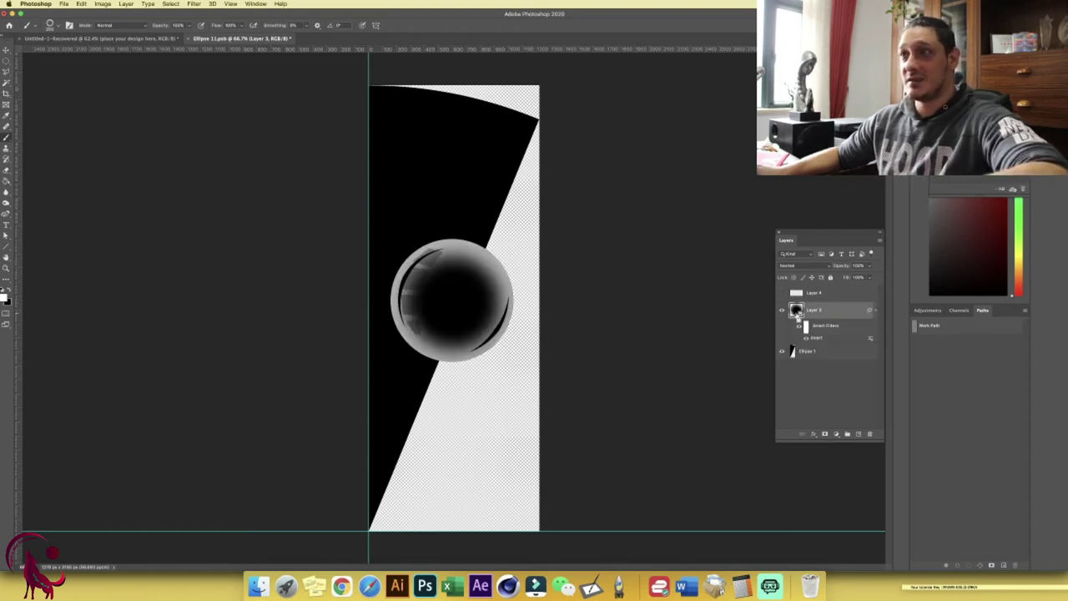
- Hide the black wedge layer, select the inverted sphere's outline and define a brush preset from it with the suggested name
left_click(782, 351)
left_click(782, 352)
left_click(782, 351)
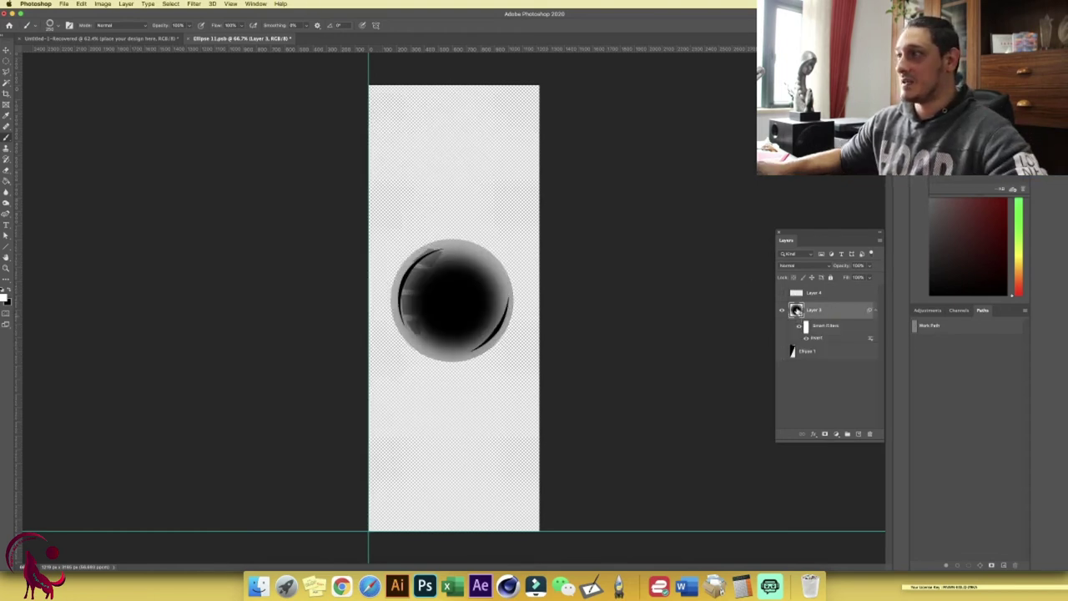
left_click(81, 4)
mouse_move(115, 280)
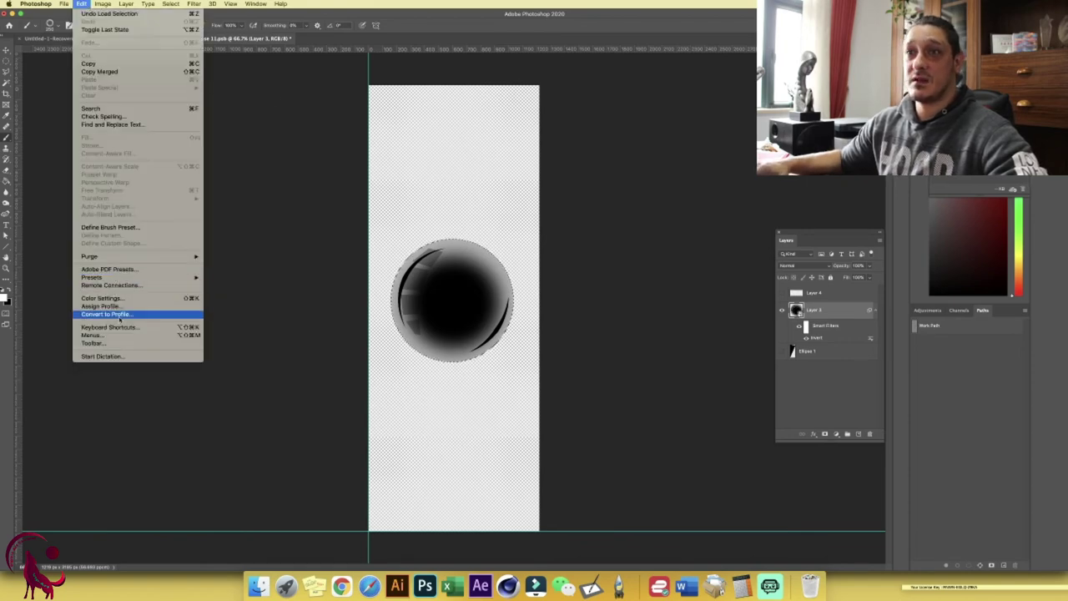
left_click(117, 227)
left_click(630, 288)
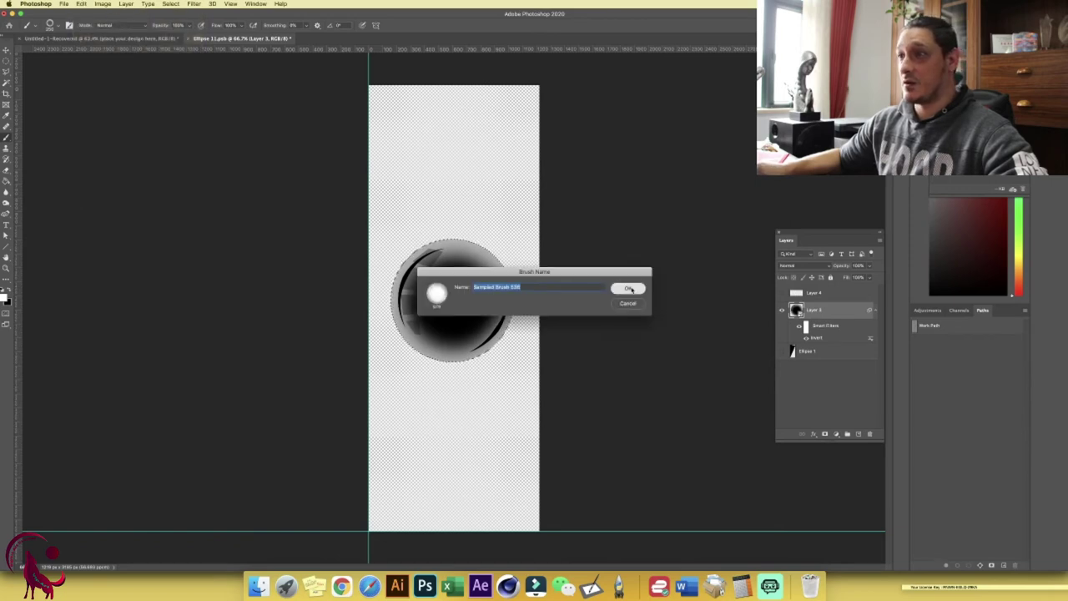
- Show the stamped bubbles and the wedge, hide the sphere, clear the selection and add a new layer above the bubbles
left_click(782, 294)
left_click(782, 309)
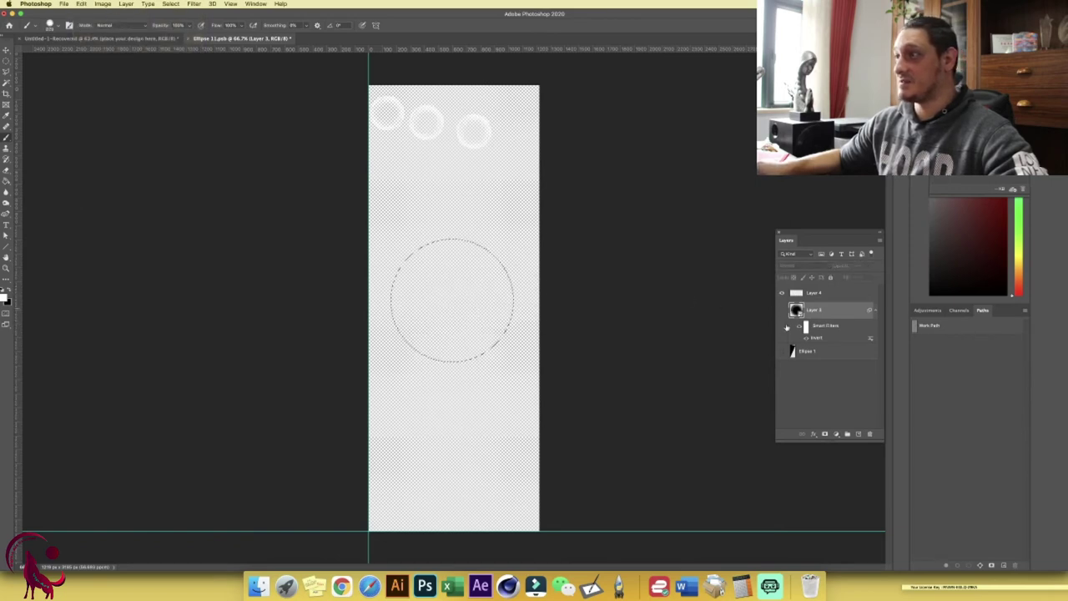
left_click(783, 351)
key("super+d")
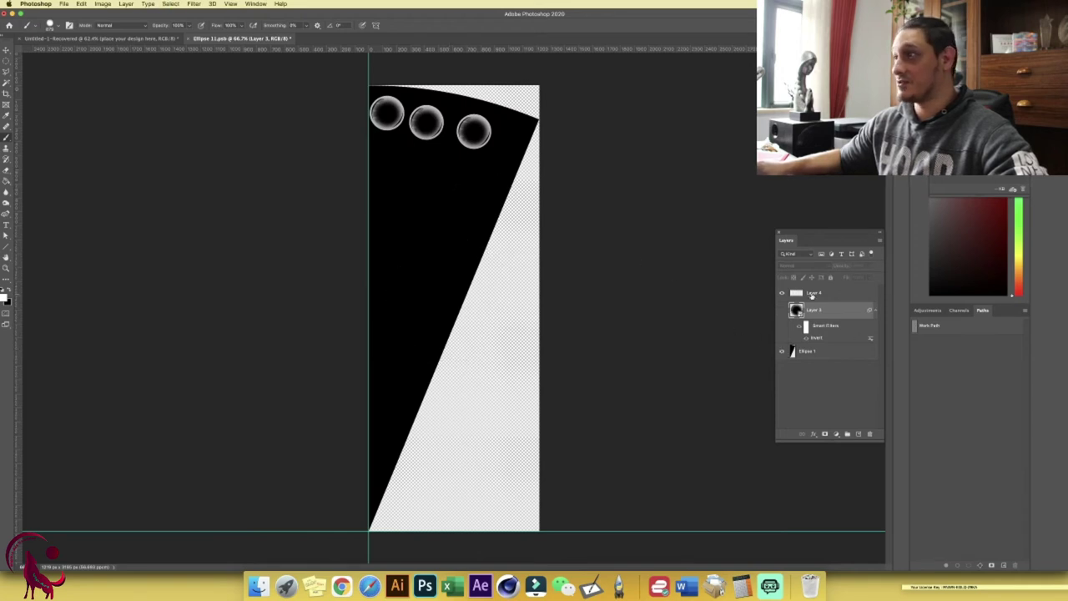
left_click(812, 295)
left_click(859, 434)
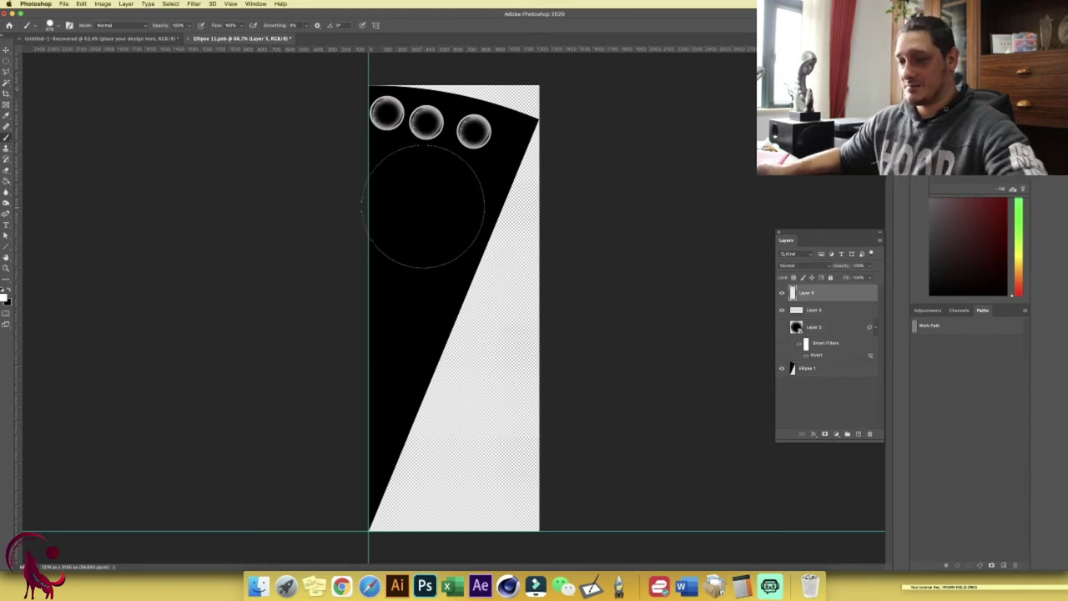
- Stamp six small solid white bubbles on the new layer, below the three ring-shaped bubbles, using the new sphere brush
left_click(420, 198)
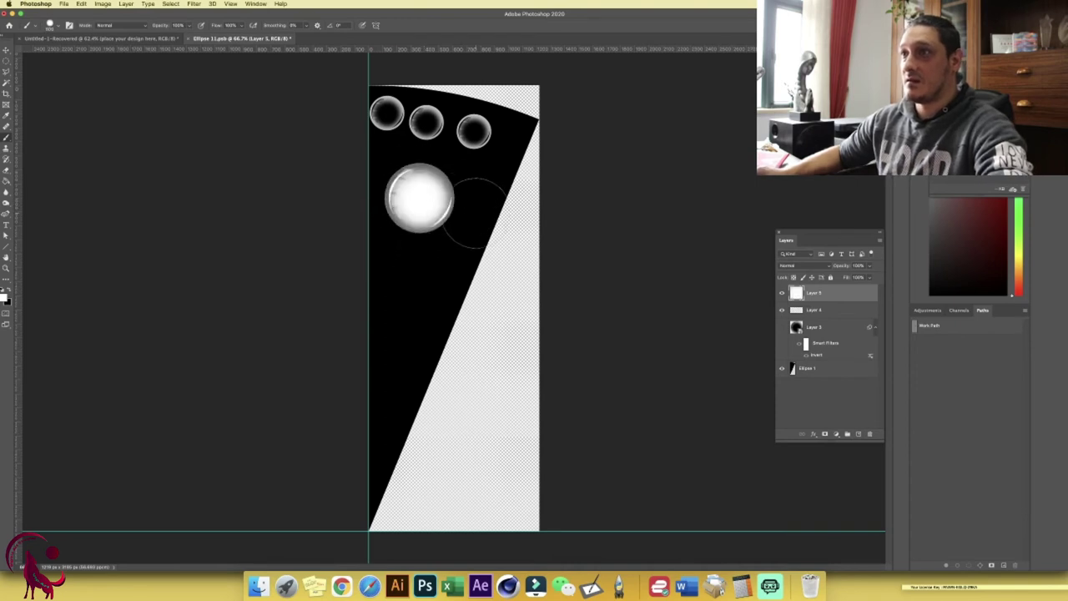
key("super+z")
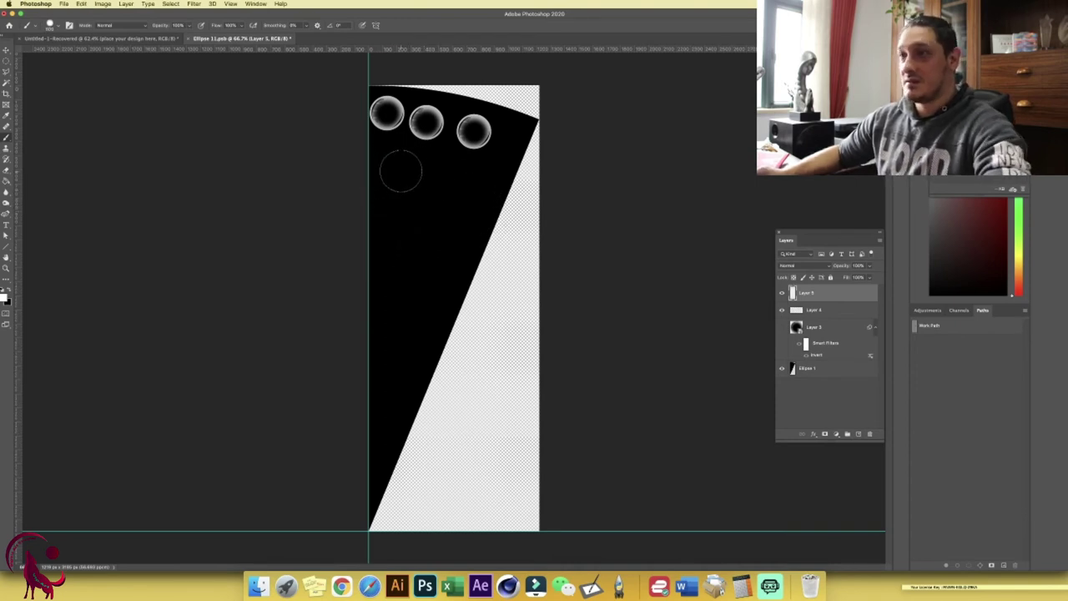
left_click(390, 160)
left_click(419, 167)
left_click(463, 168)
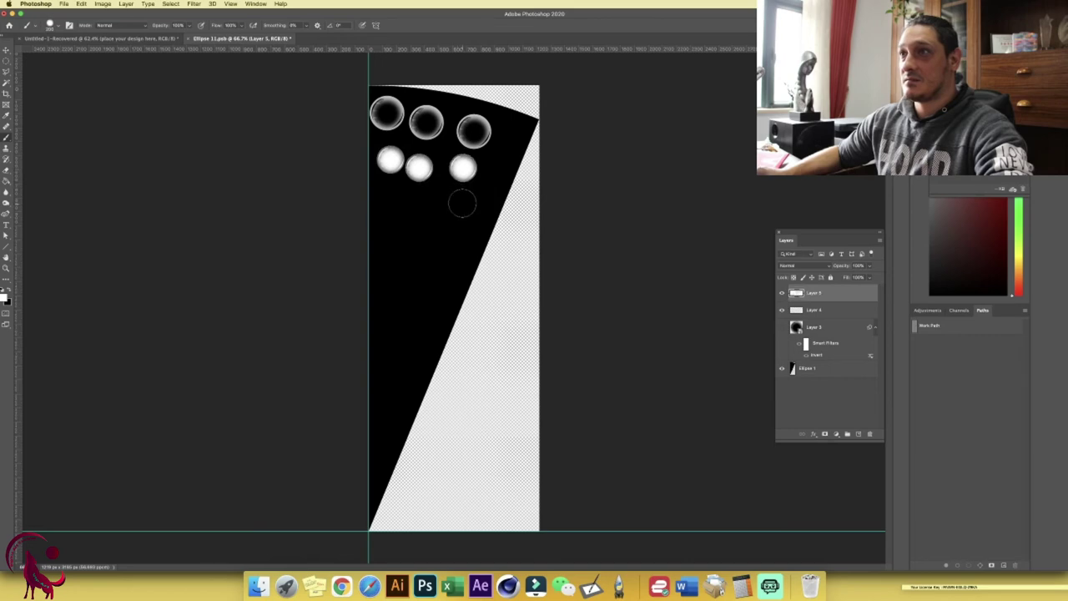
left_click(462, 203)
left_click(425, 202)
left_click(401, 233)
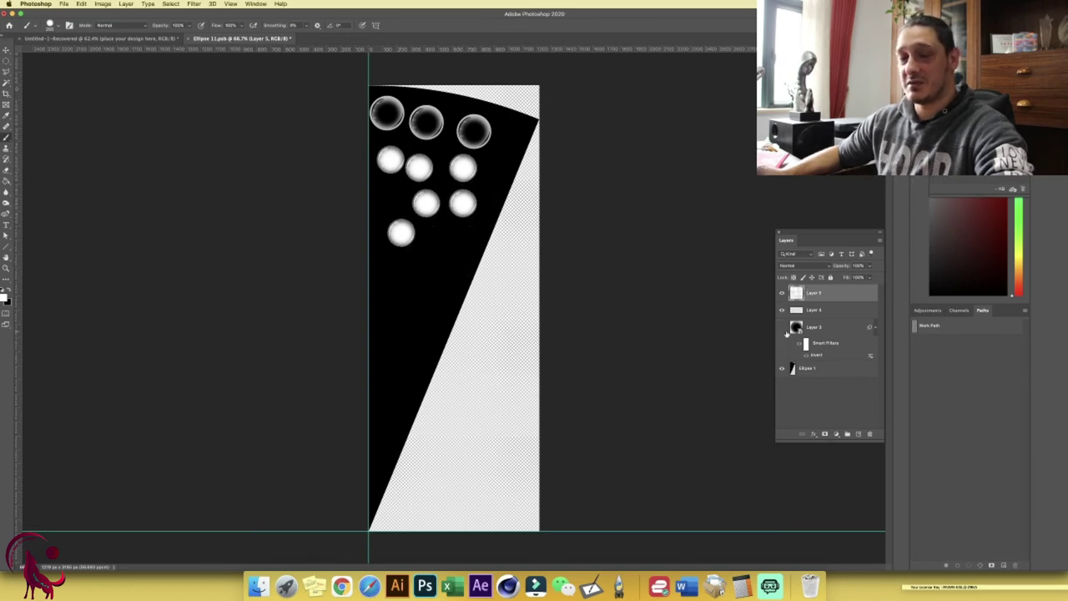
left_click(783, 328)
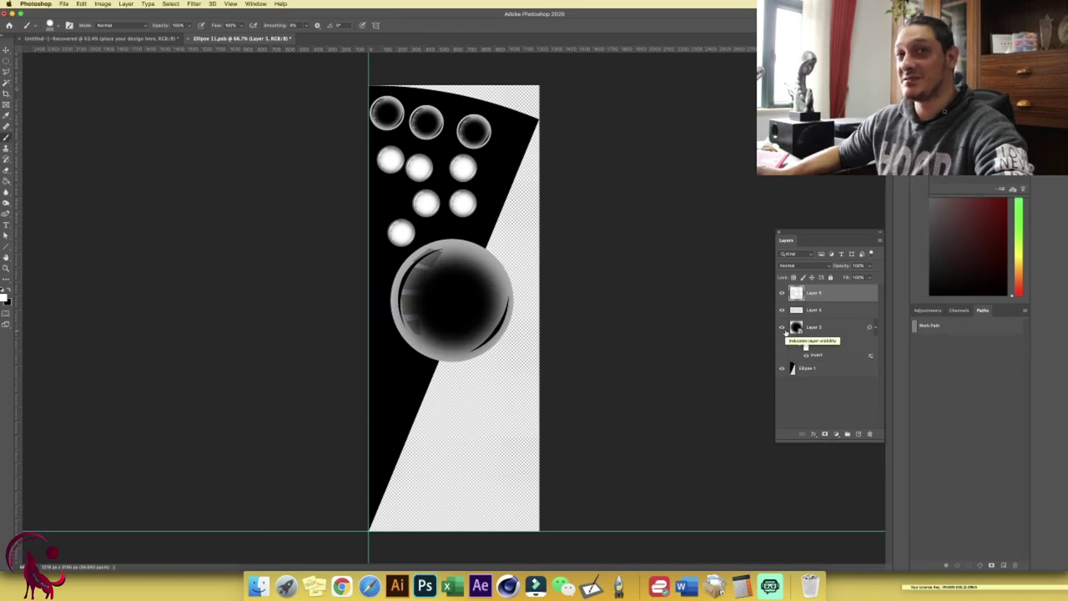
left_click(783, 328)
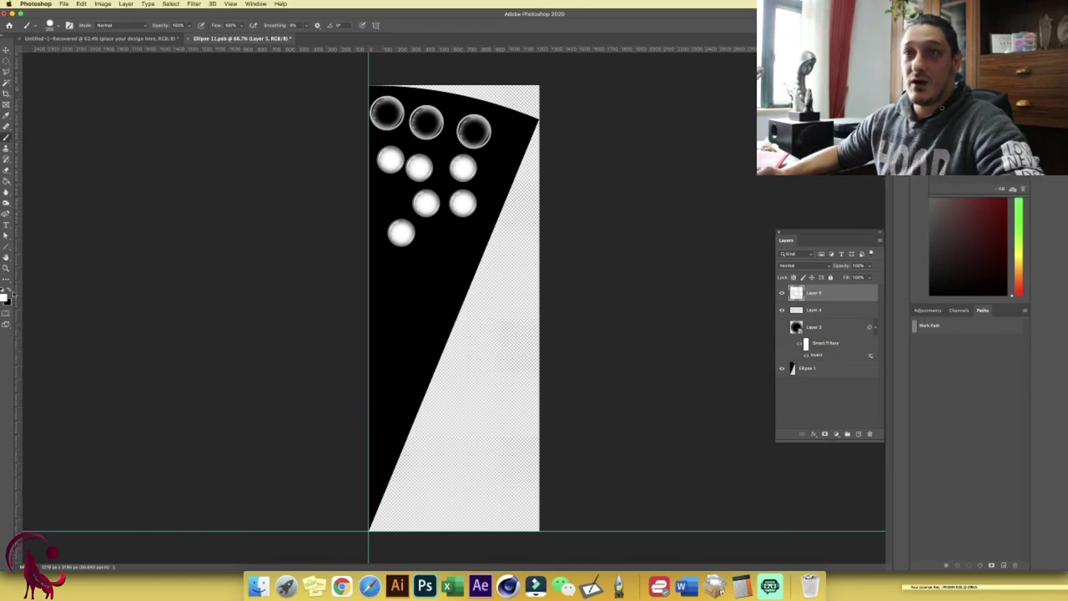
- Set the foreground colour to red and stamp five solid red bubbles below the white ones in the wedge
left_click(5, 294)
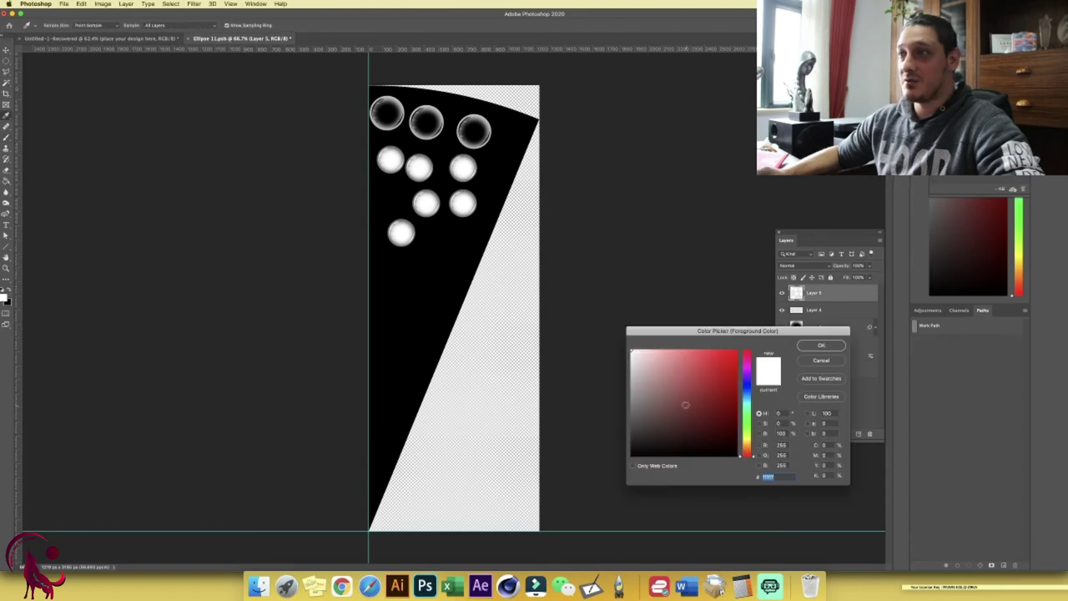
left_click(802, 349)
left_click(389, 277)
left_click(391, 318)
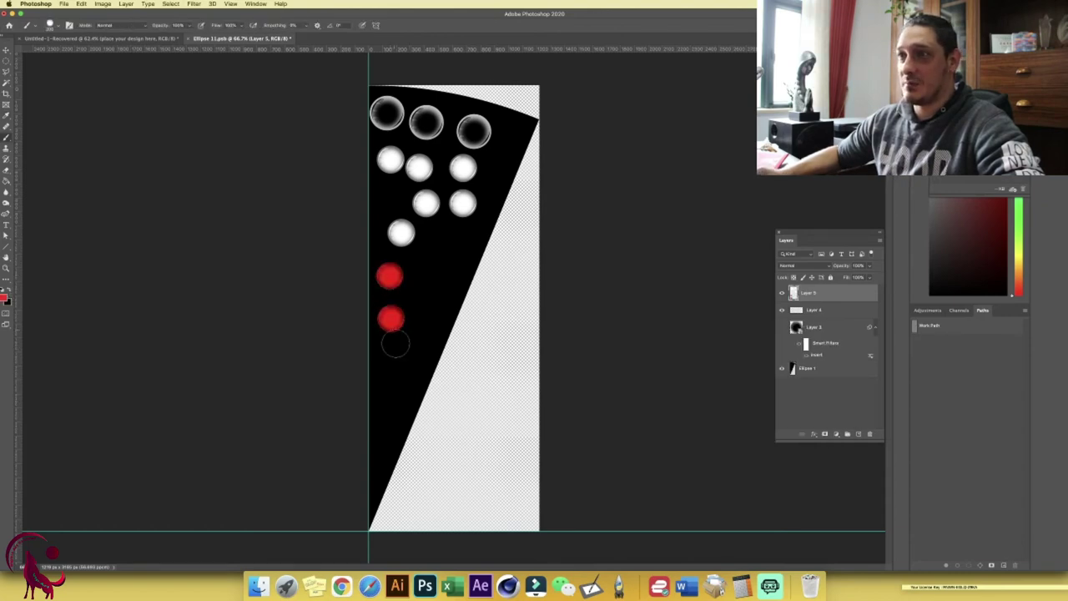
left_click(398, 357)
left_click(427, 318)
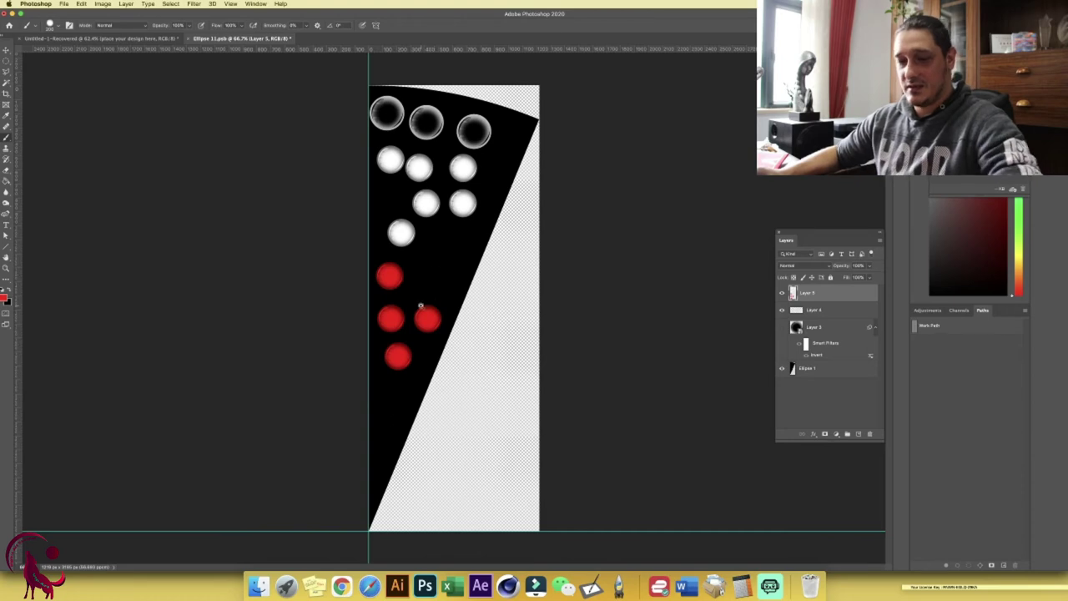
key("super+plus")
left_click(338, 225)
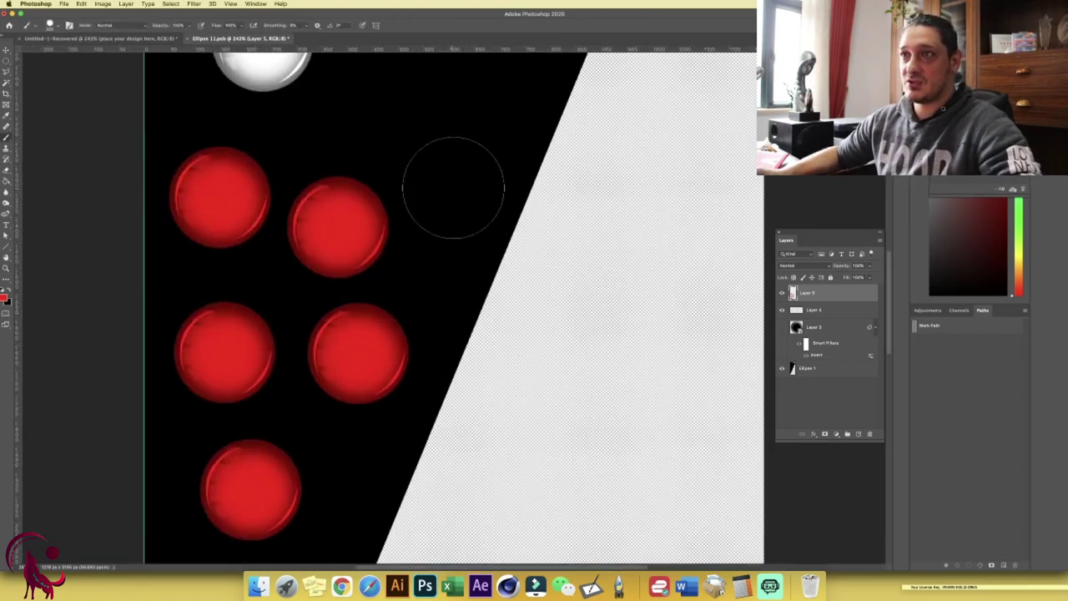
- Switch to the "bubble" brush preset and stamp three smaller red ring bubbles beside the solid red ones
key("z")
left_click_drag(455, 210, 380, 142)
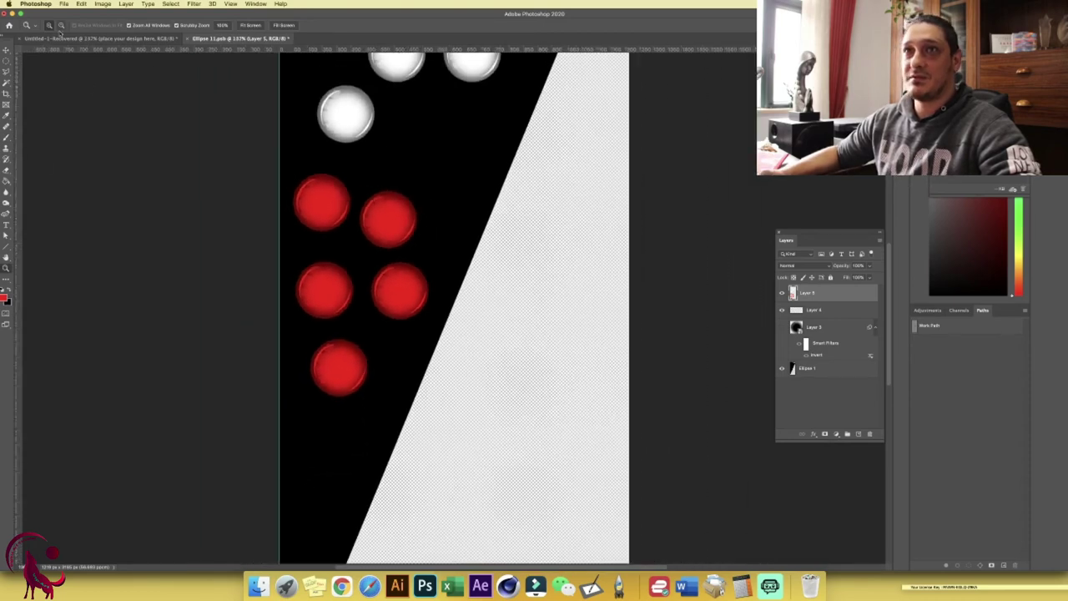
key("b")
left_click(59, 28)
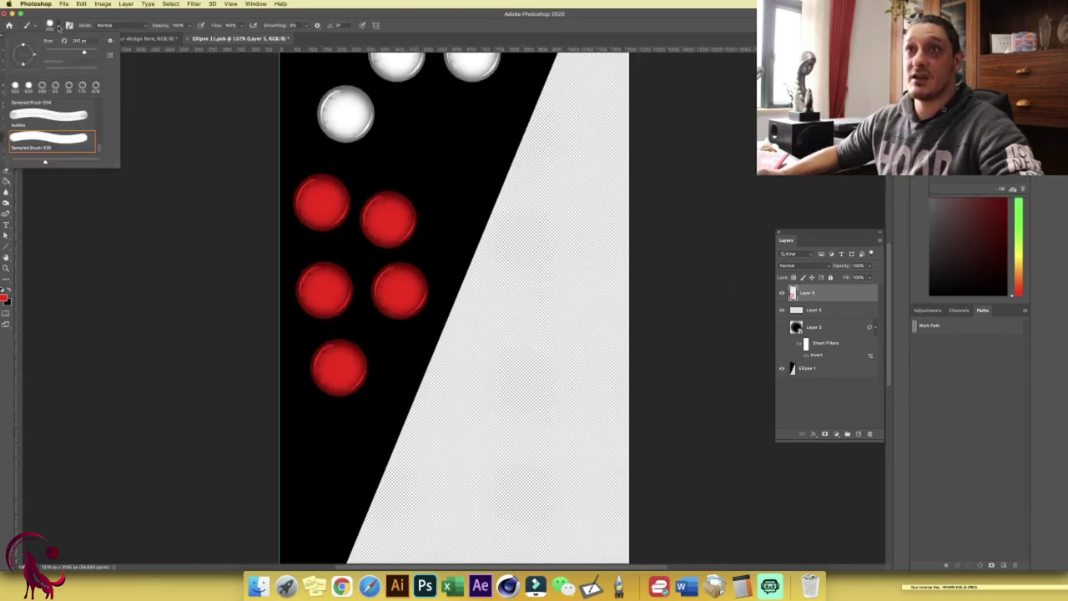
left_click(37, 137)
left_click(656, 31)
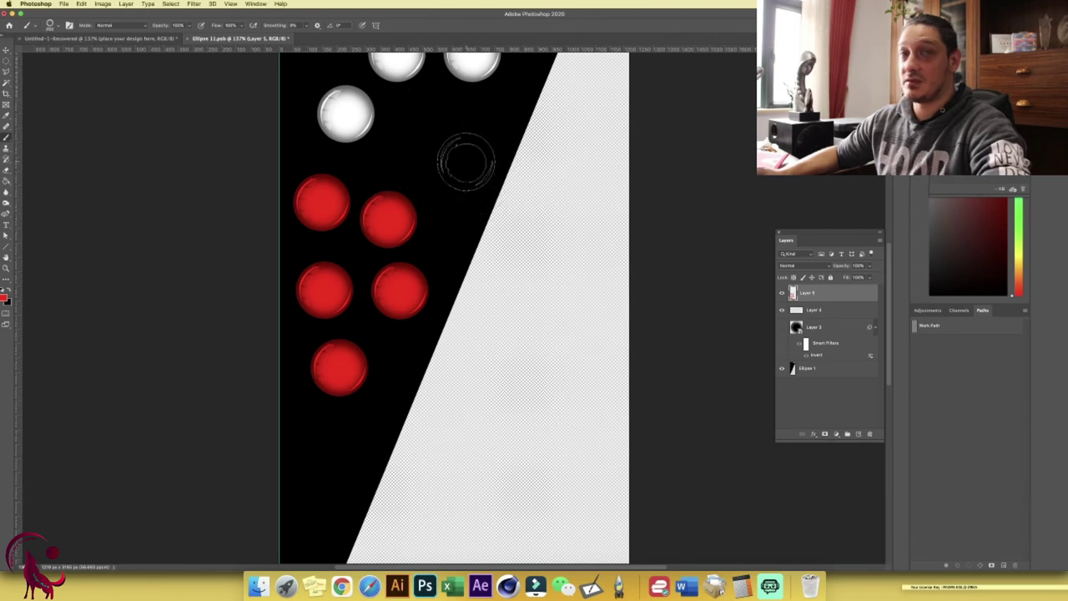
left_click(400, 141)
left_click(457, 115)
left_click(461, 185)
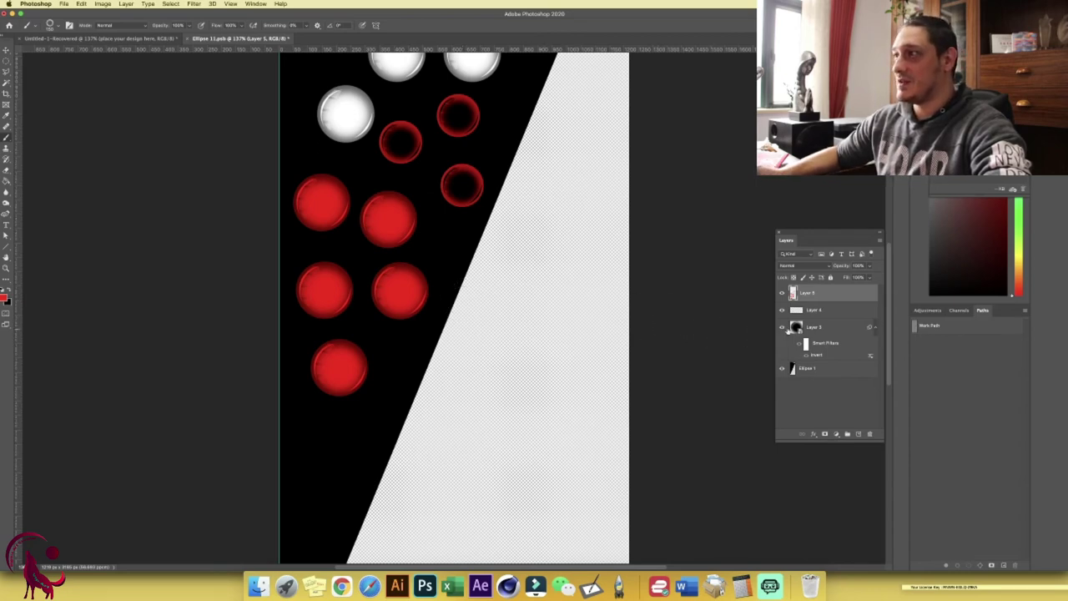
- Show the sphere smart object and delete the two layers holding the test bubbles
left_click(782, 327)
left_click(796, 327)
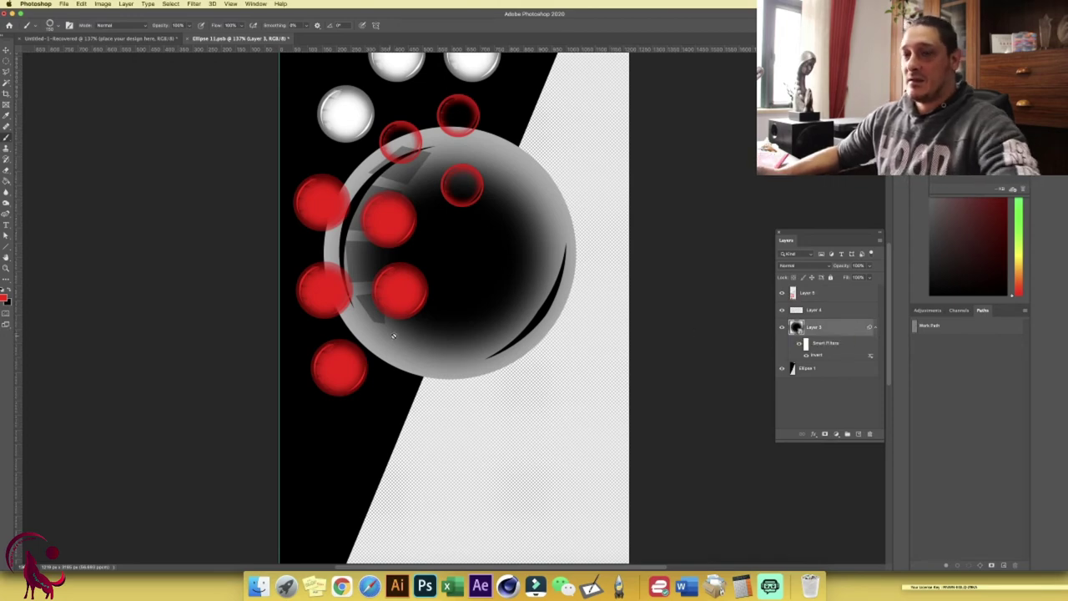
key("super+0")
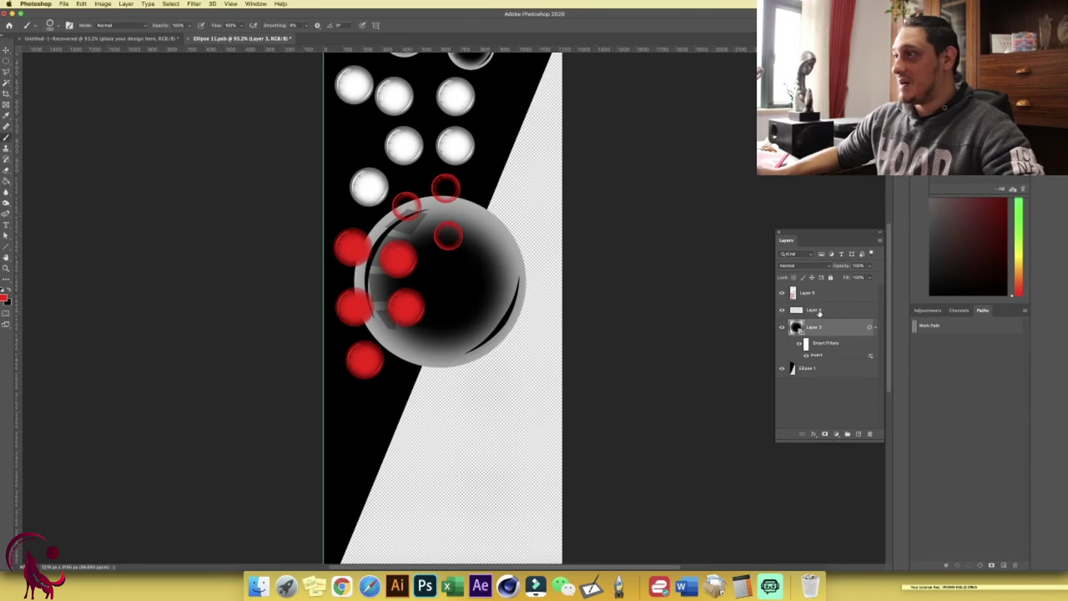
left_click(819, 310)
left_click(826, 294, "shift")
left_click(874, 435)
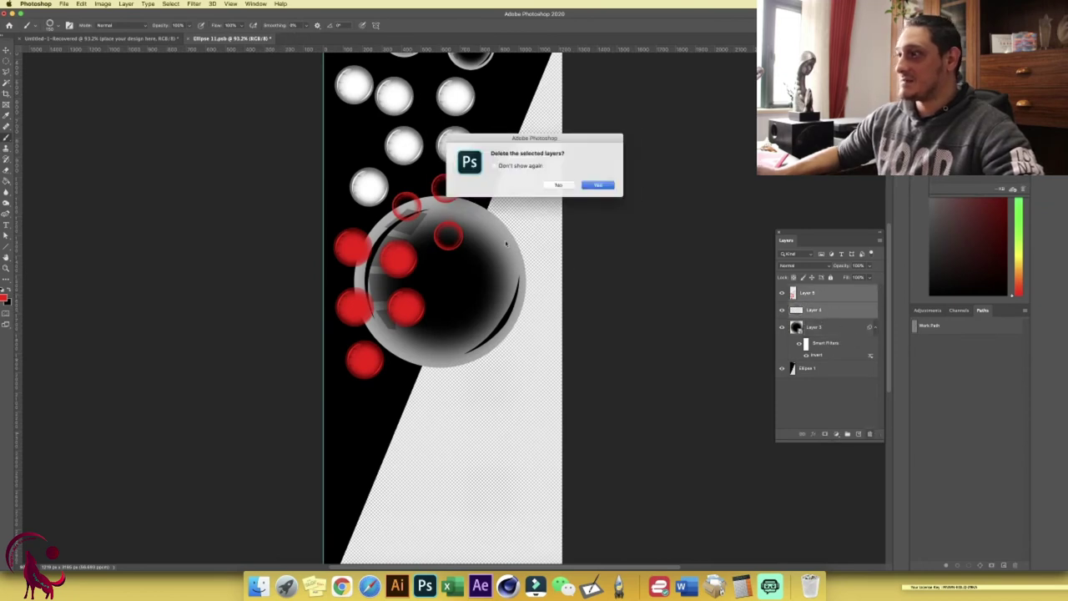
left_click(596, 183)
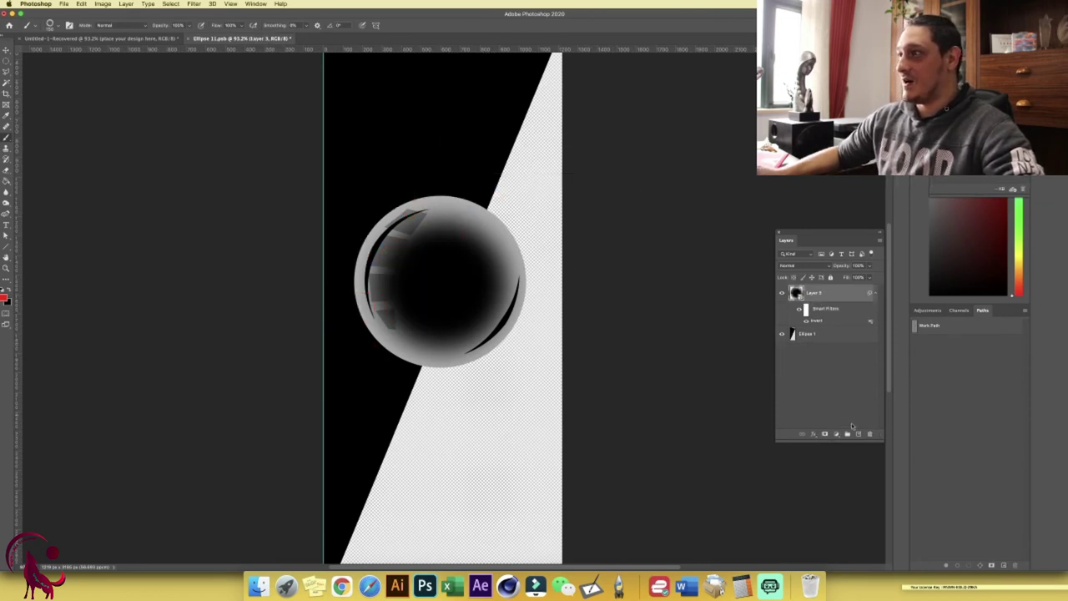
- Add a new empty layer, hide the sphere and choose the solid sphere brush sampled from the inverted version
left_click(858, 434)
left_click(782, 309)
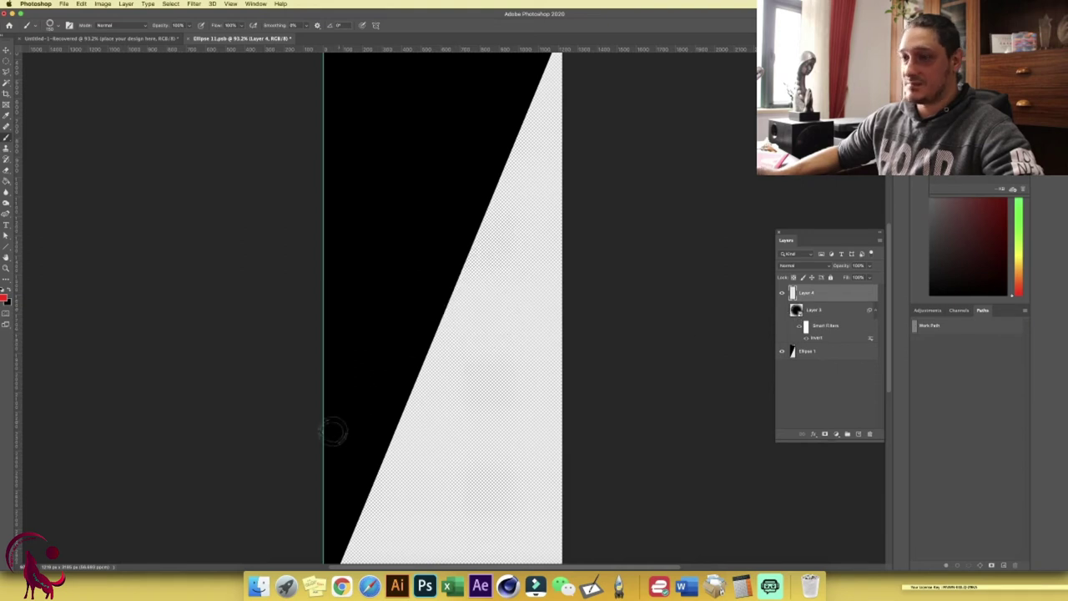
scroll(300, 329, "left", 2)
left_click(49, 26)
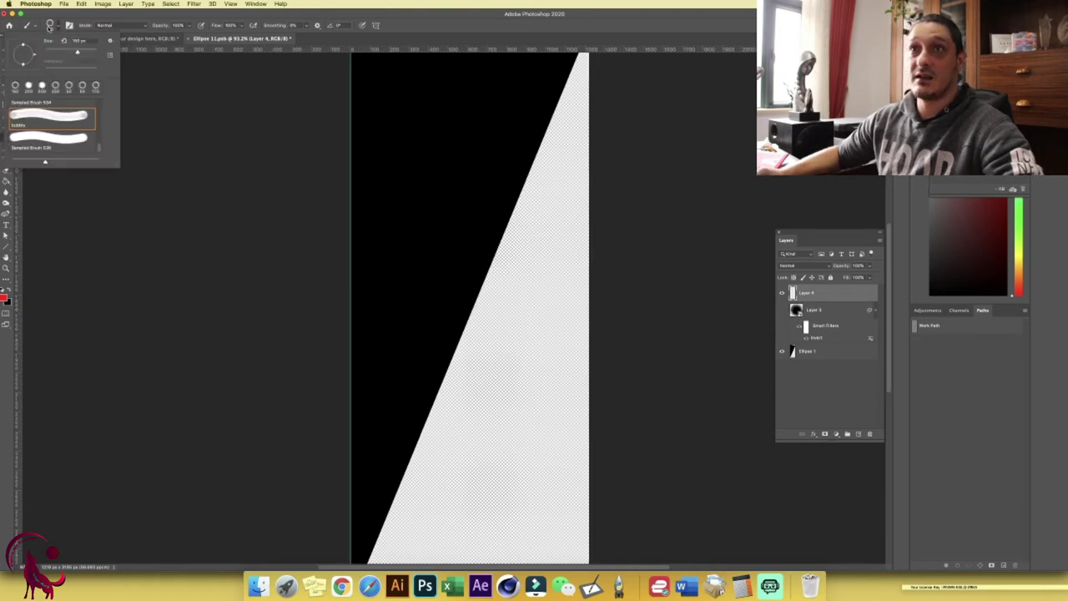
left_click(67, 145)
key("Return")
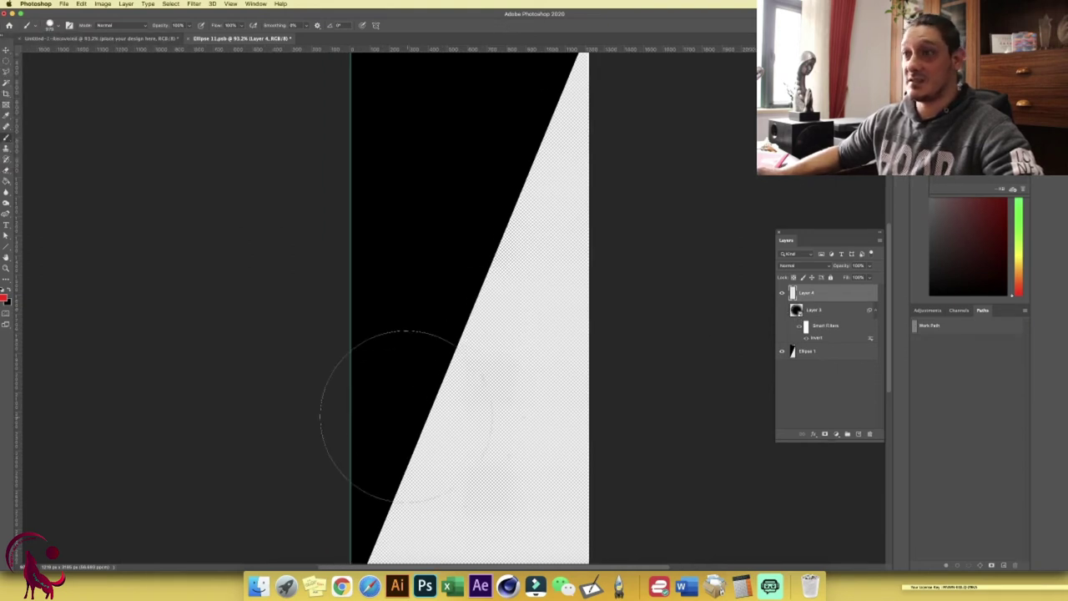
- Shrink the brush and stamp dots of varying size across the wedge in red, orange, yellow, green and cyan
scroll(380, 423, "down", 4)
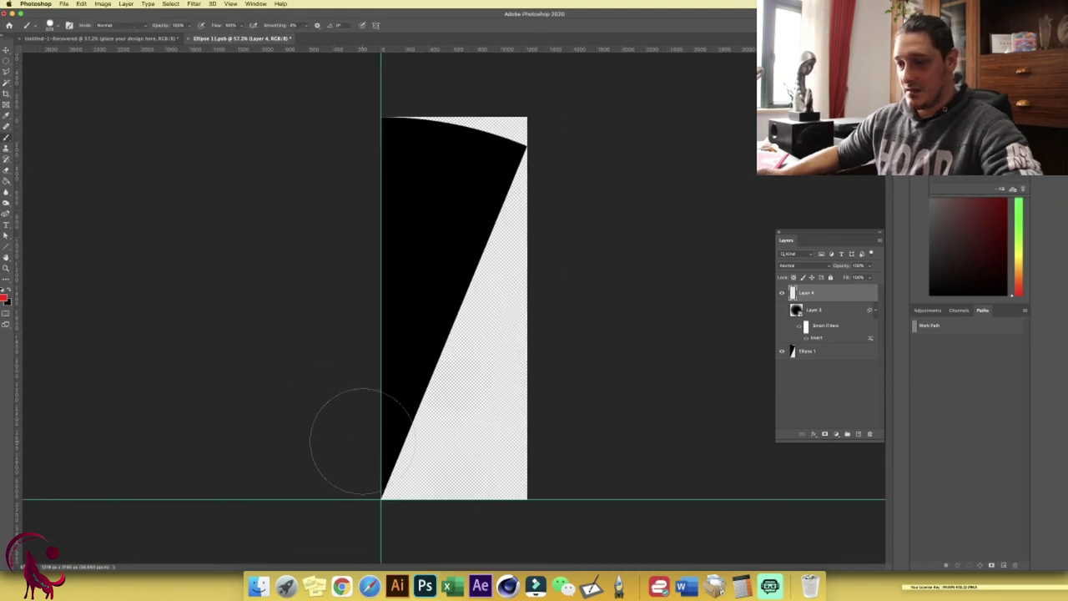
key("bracketleft")
key("bracketleft")
key("bracketleft")
key("bracketleft")
key("bracketleft")
key("bracketleft")
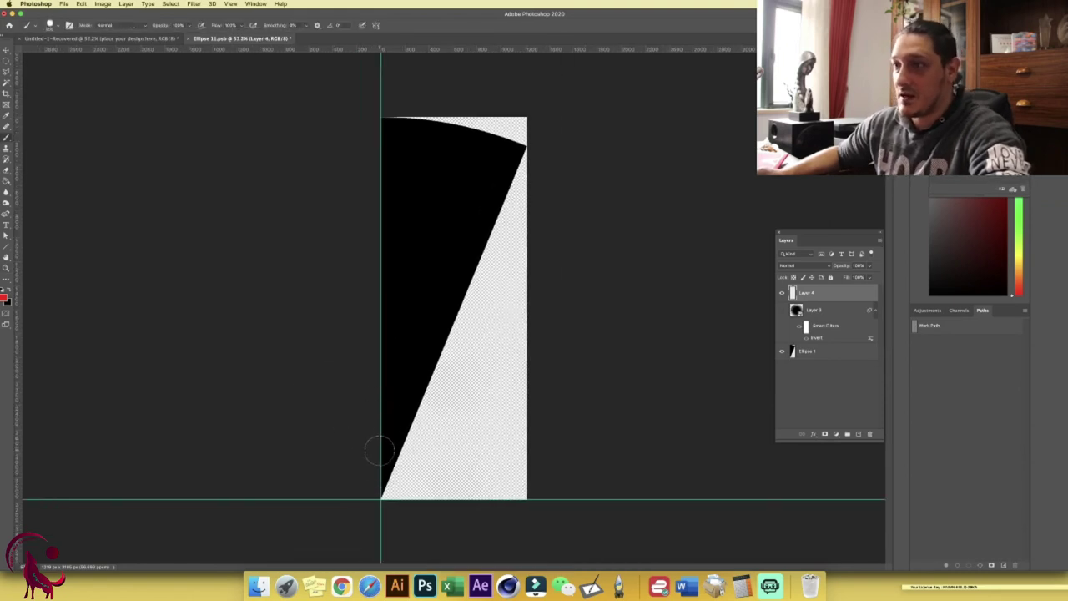
mouse_move(378, 451)
left_mouse_down()
mouse_move(382, 386)
mouse_move(435, 357)
mouse_move(392, 306)
mouse_move(409, 298)
mouse_move(439, 320)
mouse_move(385, 338)
mouse_move(400, 284)
mouse_move(440, 280)
mouse_move(387, 237)
mouse_move(475, 259)
mouse_move(432, 230)
mouse_move(484, 239)
mouse_move(494, 195)
left_mouse_up()
left_click(415, 327)
left_click(5, 293)
left_click(822, 341)
- Hide the black wedge layer, then save and close the smart object to update the whole mandala
left_click(782, 351)
key("cmd+s")
key("super+w")
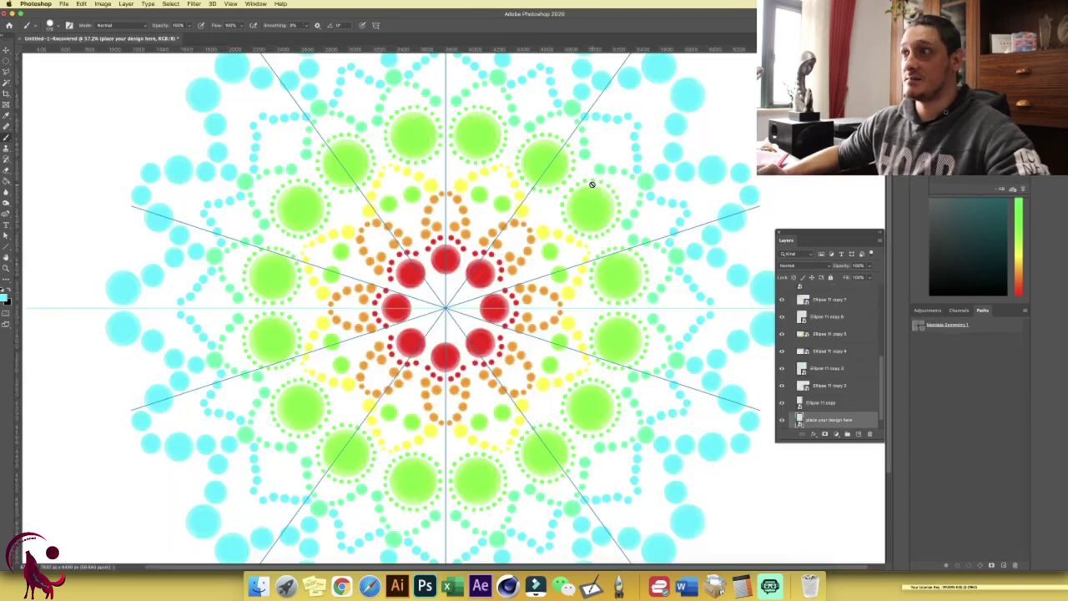
scroll(545, 252, "down", 5)
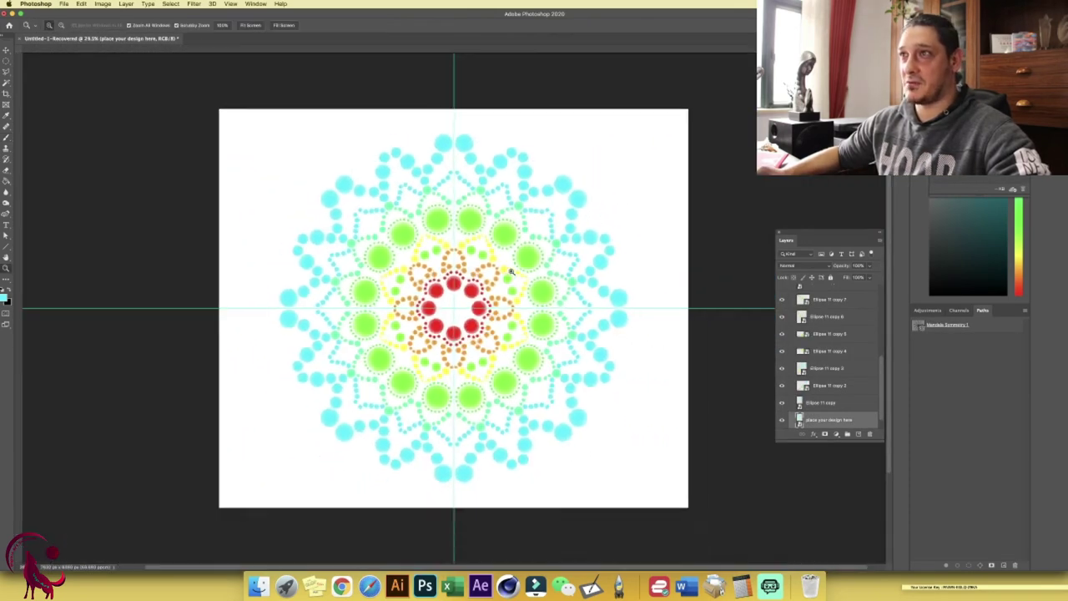
- Restore the default colours, fill the Background layer with black and hide the guides
scroll(881, 385, "down", 1)
left_click(833, 421)
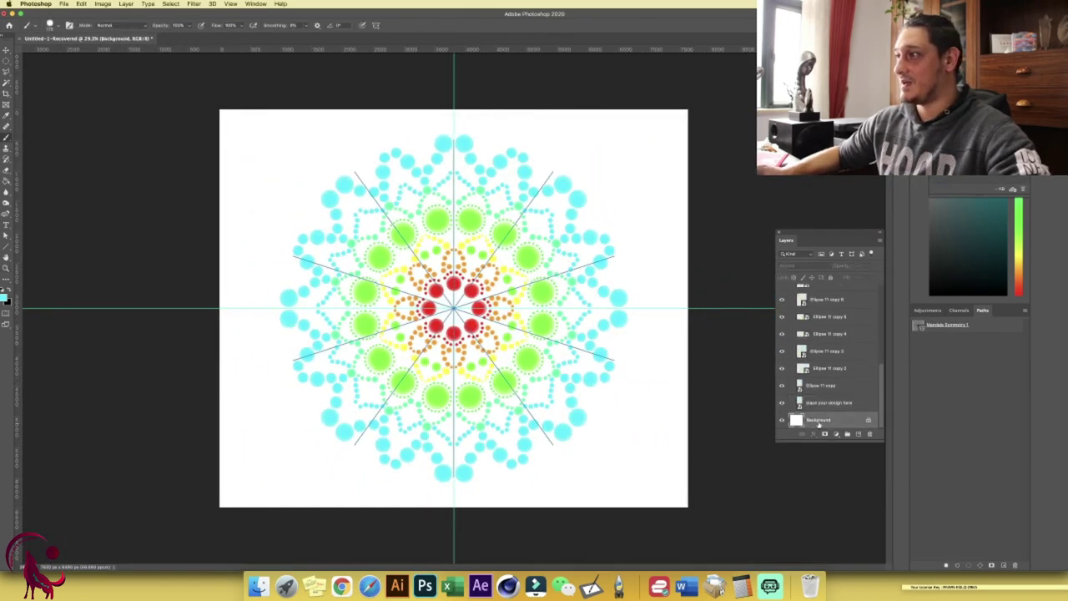
key("d")
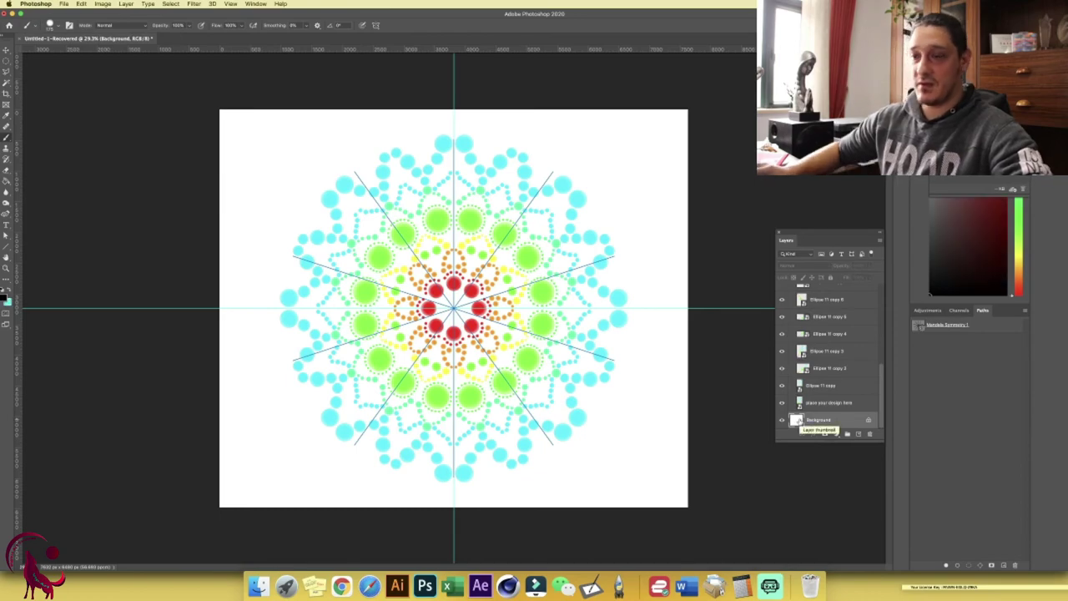
key("alt+BackSpace")
key("super+semicolon")
key("z")
left_click_drag(524, 298, 494, 303)
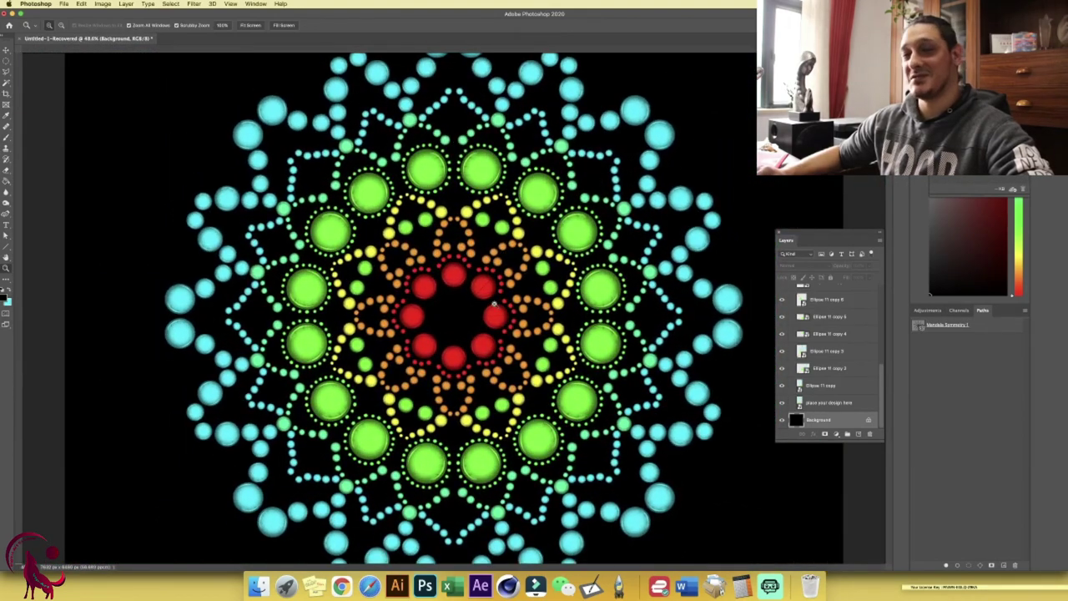
key("b")
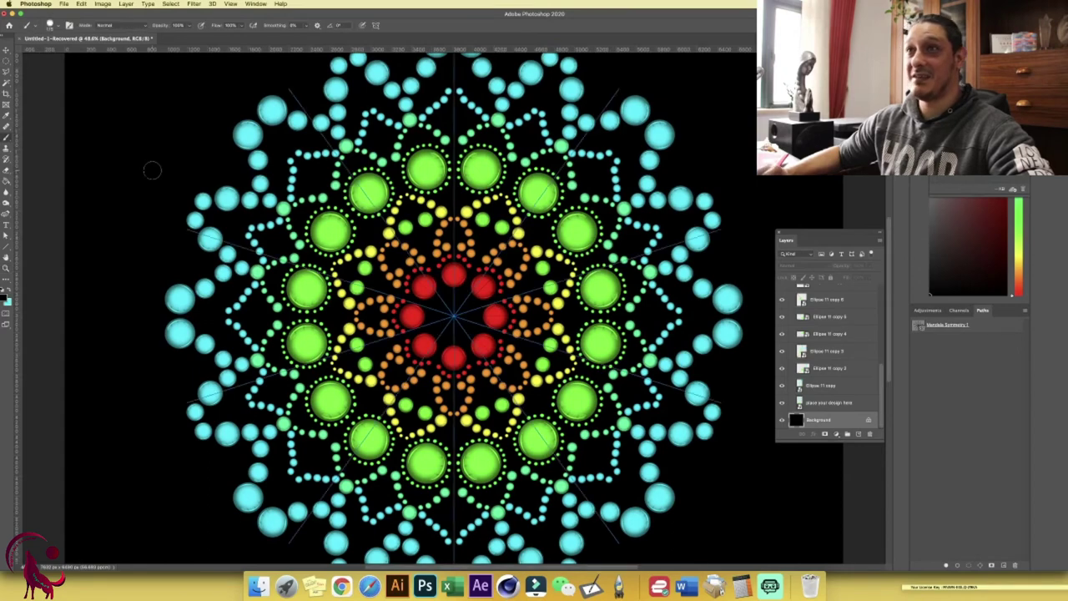
- Examine the finished mandala's dots and glossy spheres up close against the black background
key("super+r")
key("z")
mouse_move(409, 247)
left_mouse_down()
mouse_move(448, 253)
mouse_move(400, 246)
mouse_move(467, 237)
left_mouse_up()
key("b")
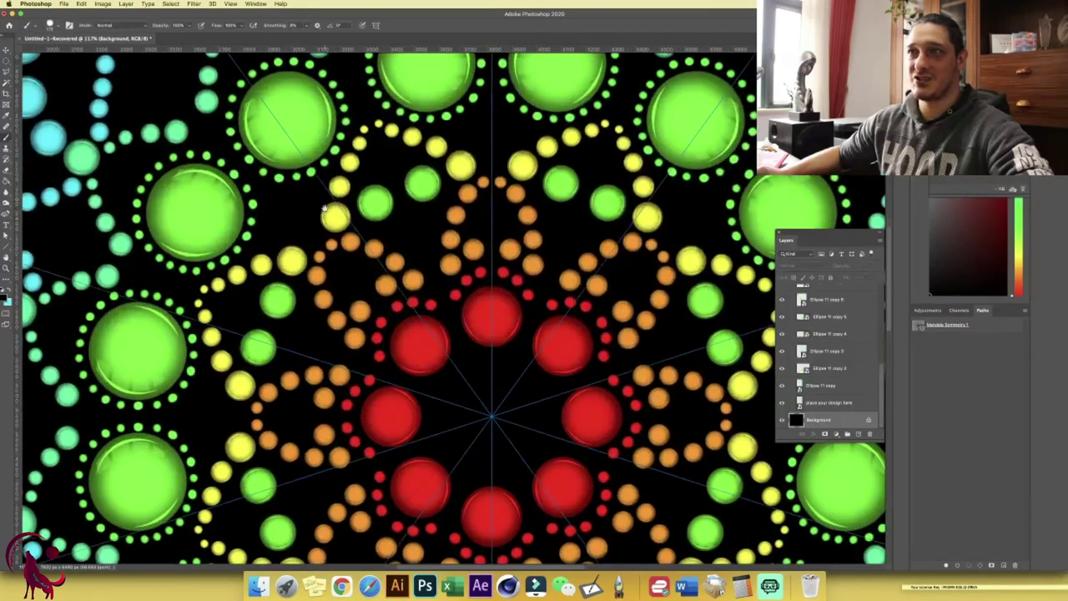
scroll(325, 205, "right", 8)
scroll(326, 205, "up", 5)
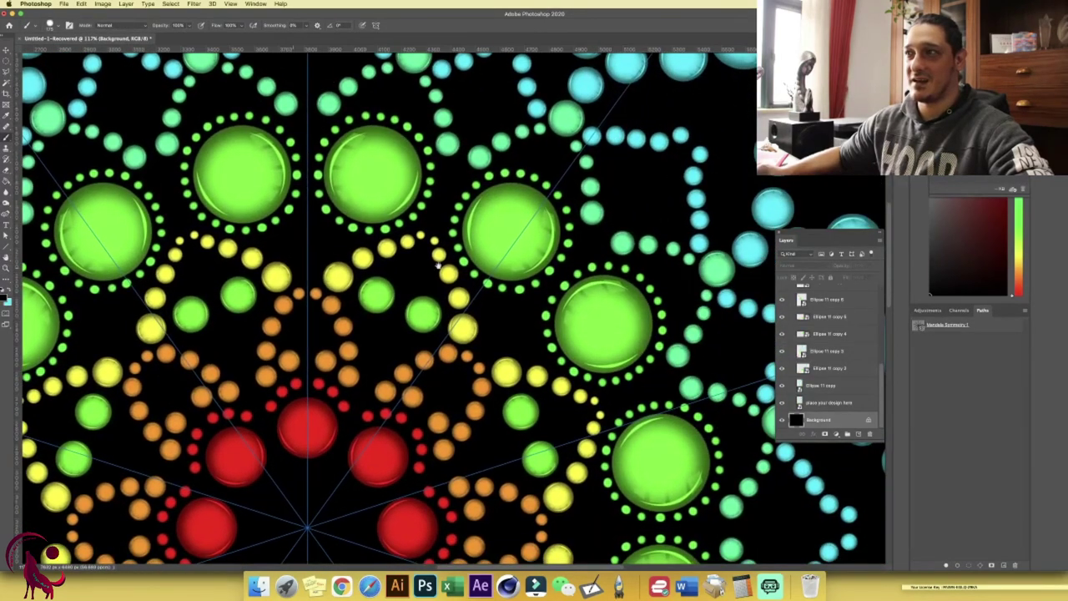
key("z")
scroll(843, 368, "up", 5)
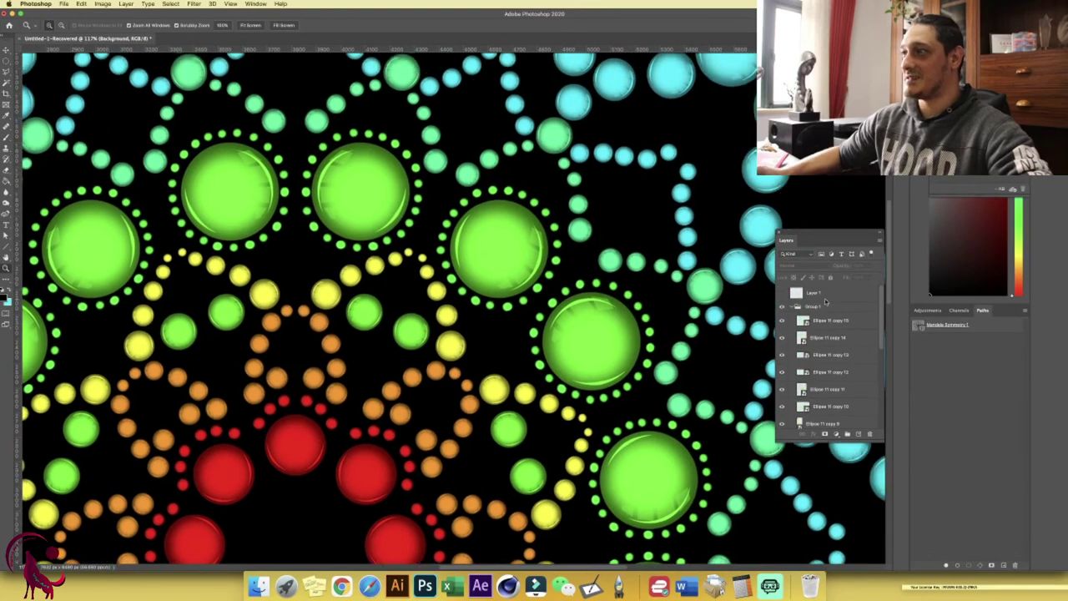
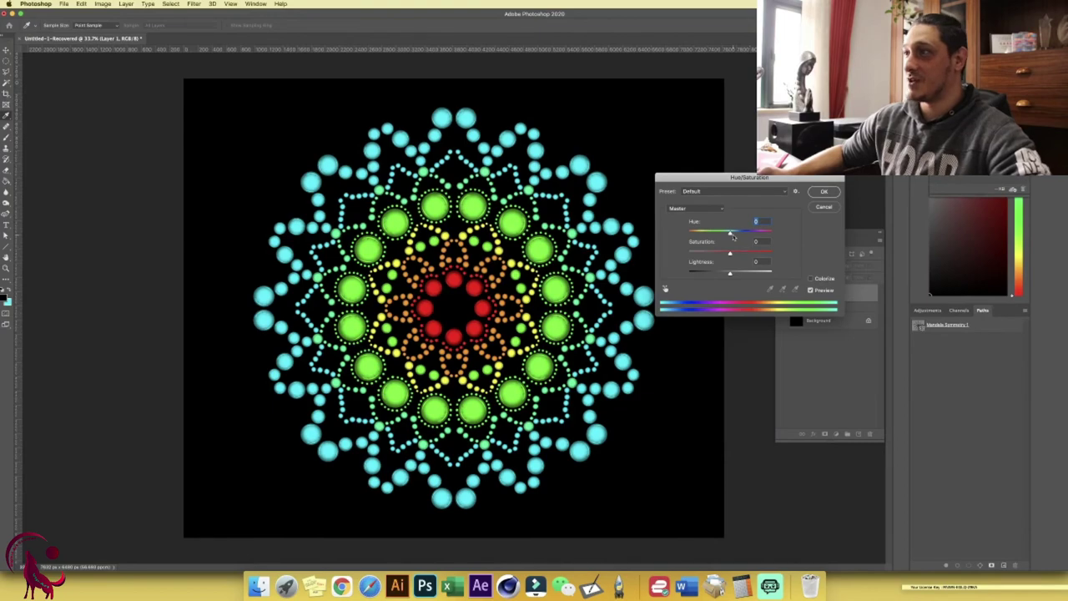
- Try shifting the hue of Layer 1 towards lower values with Hue/Saturation
left_click_drag(730, 232, 709, 242)
left_click(824, 207)
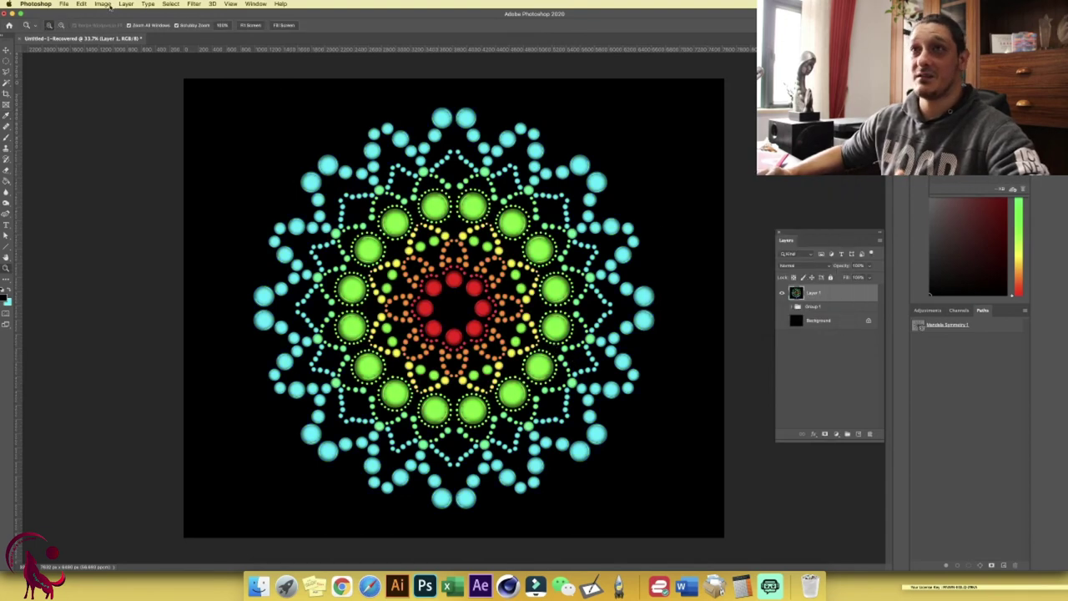
- Add a Vibrance adjustment layer above Layer 1 with vibrance at +76 and saturation at +34
left_click(837, 435)
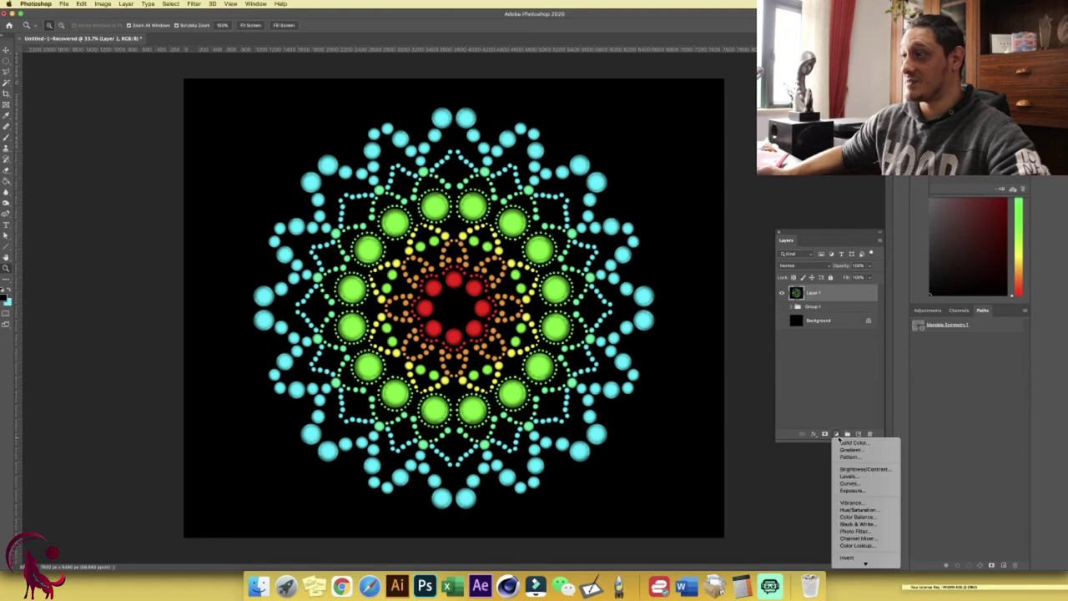
left_click(852, 503)
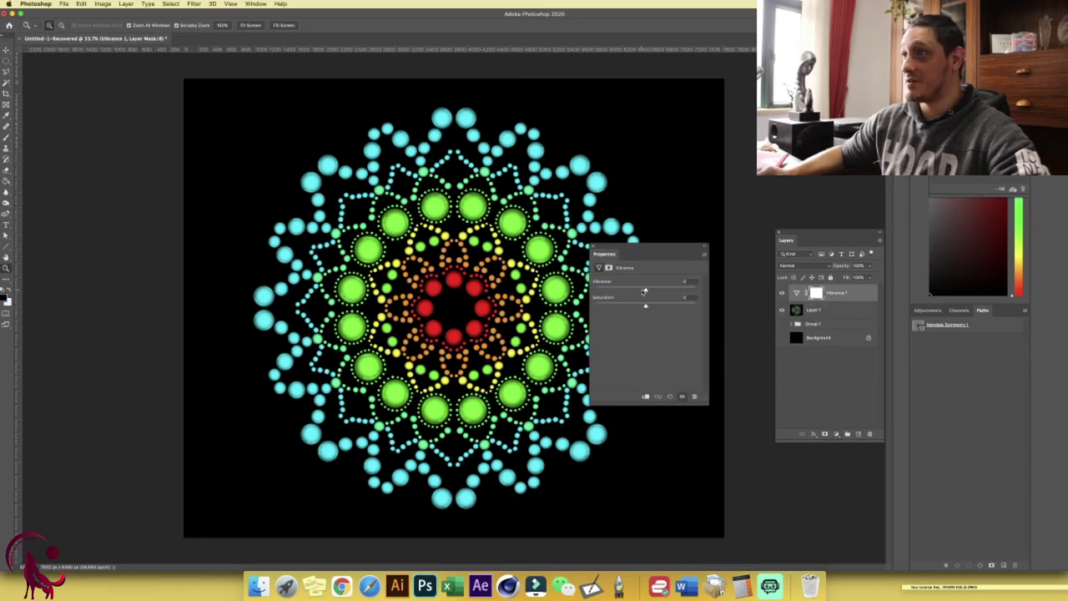
left_click_drag(645, 291, 670, 290)
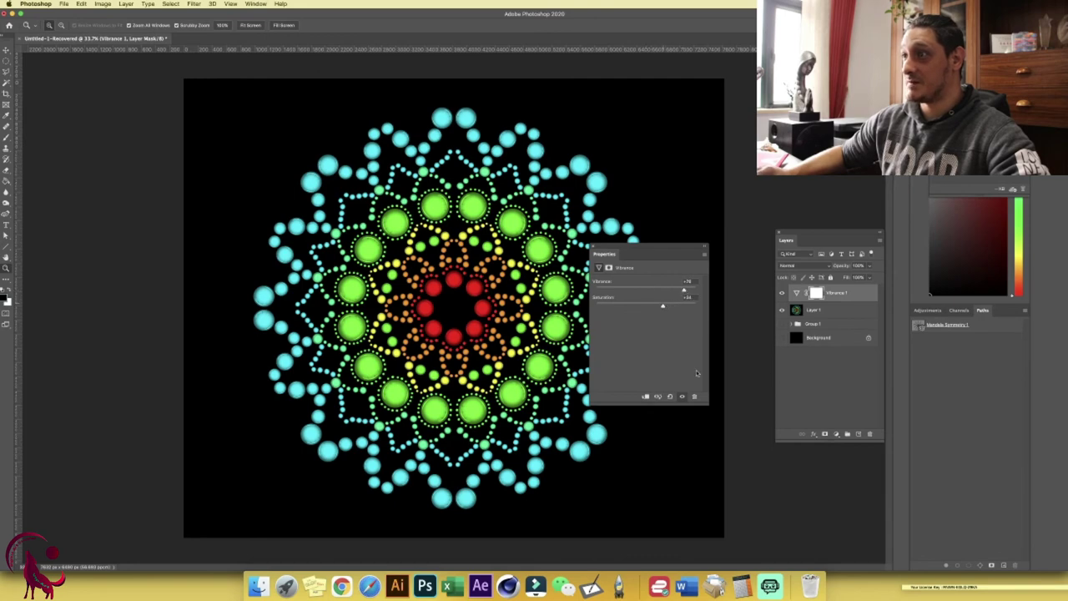
- Add a Levels adjustment layer above the Vibrance layer and experiment with its shadow, midtone and highlight input levels
left_click(837, 435)
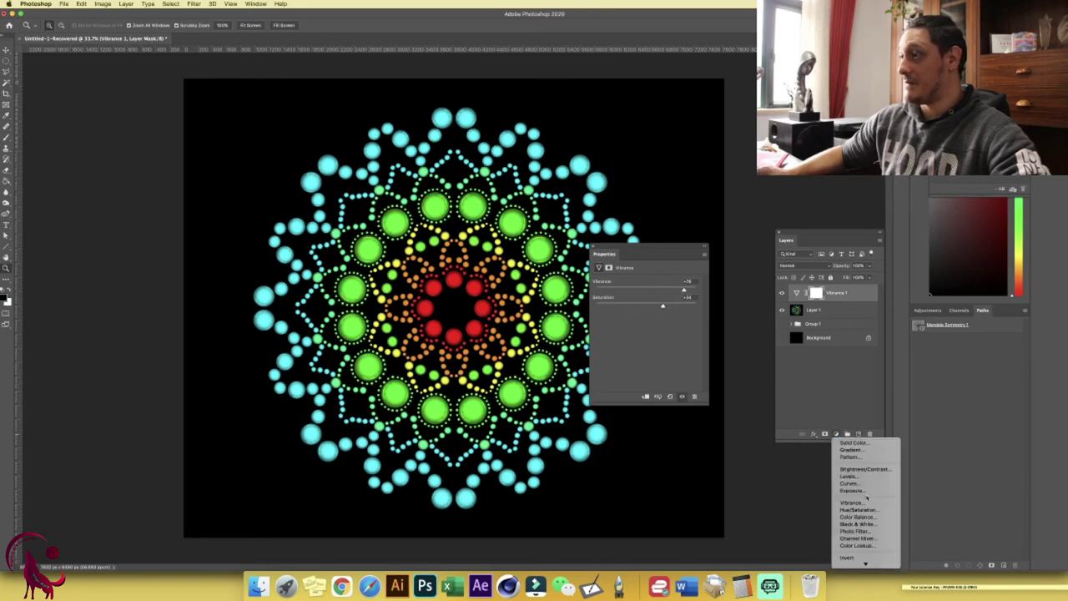
left_click(848, 476)
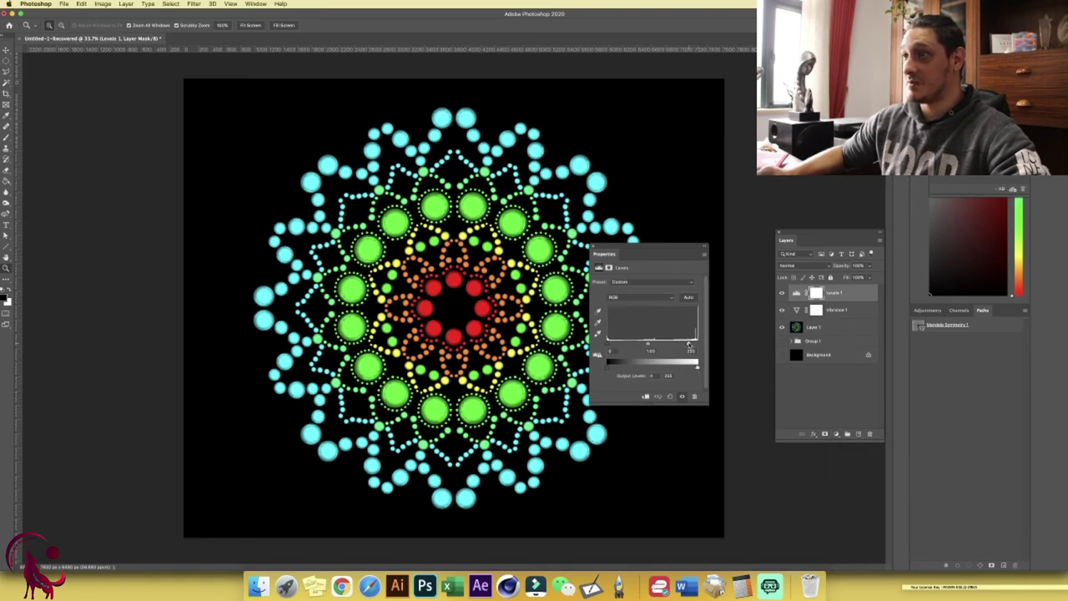
left_click_drag(689, 343, 714, 347)
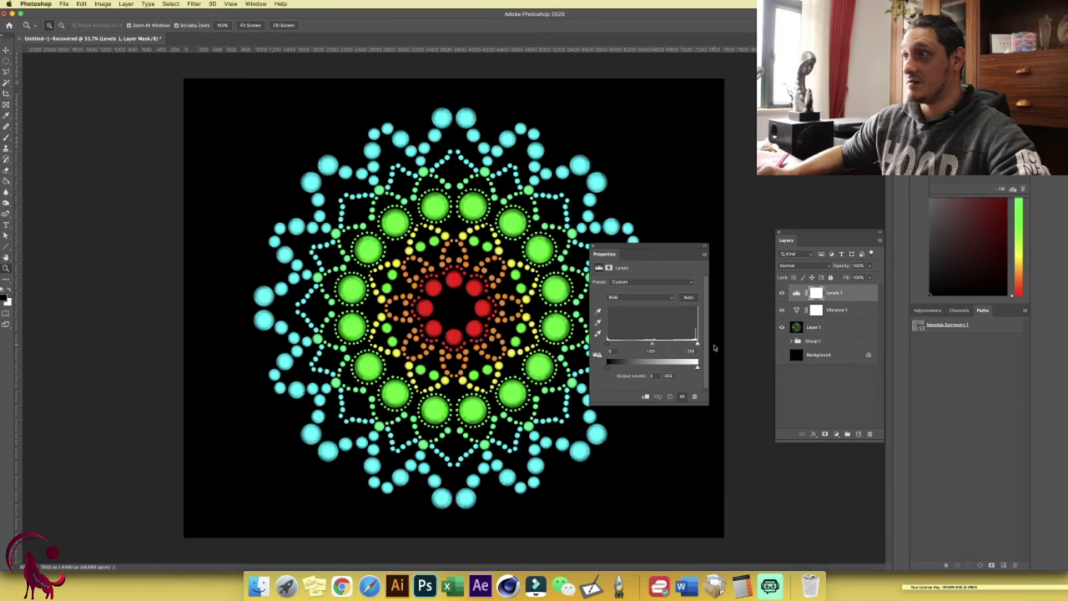
left_click_drag(607, 343, 699, 349)
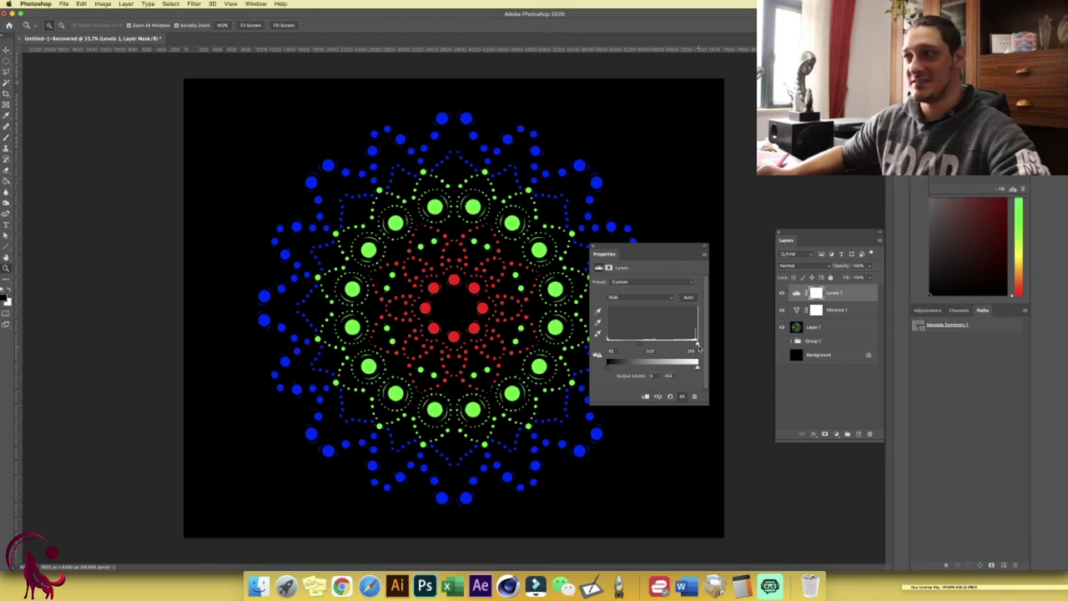
left_click_drag(640, 342, 659, 343)
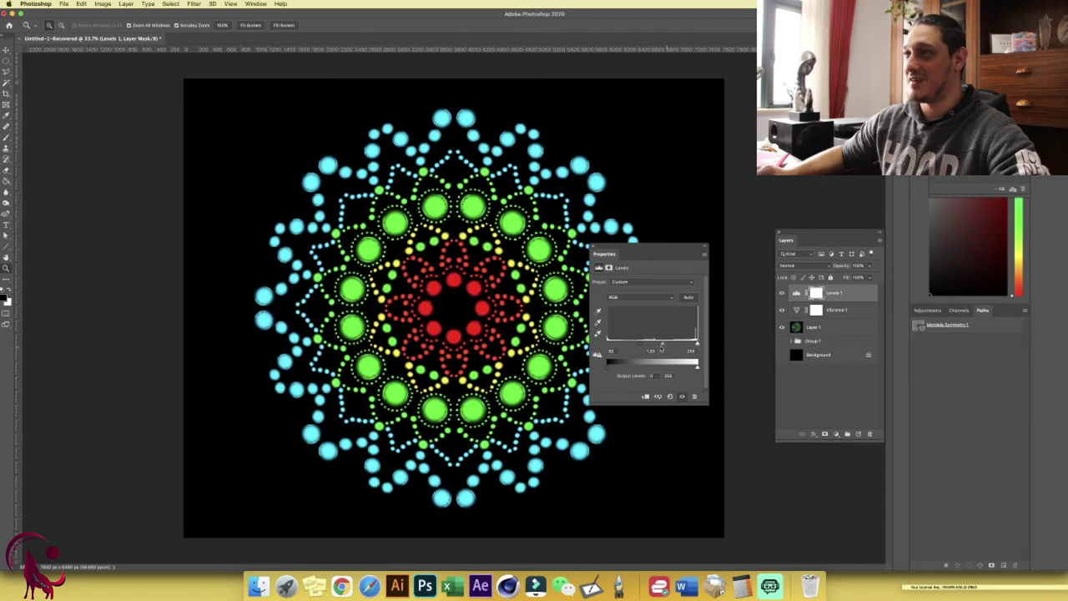
- Delete the Levels and Vibrance adjustment layers above Layer 1
left_click(838, 312)
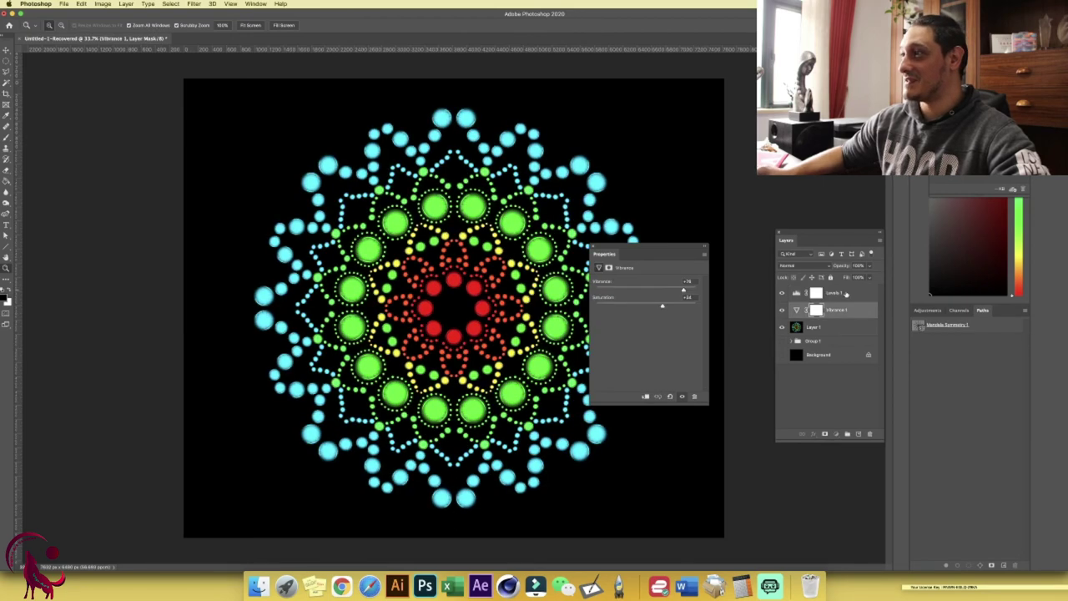
double_click(846, 293)
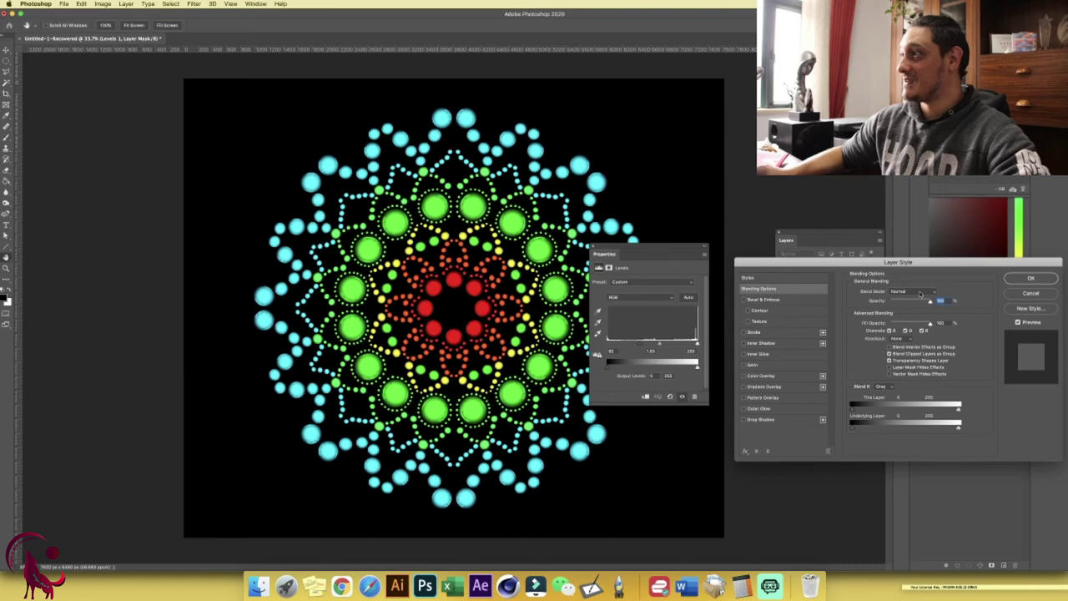
key("Escape")
left_click_drag(854, 298, 871, 434)
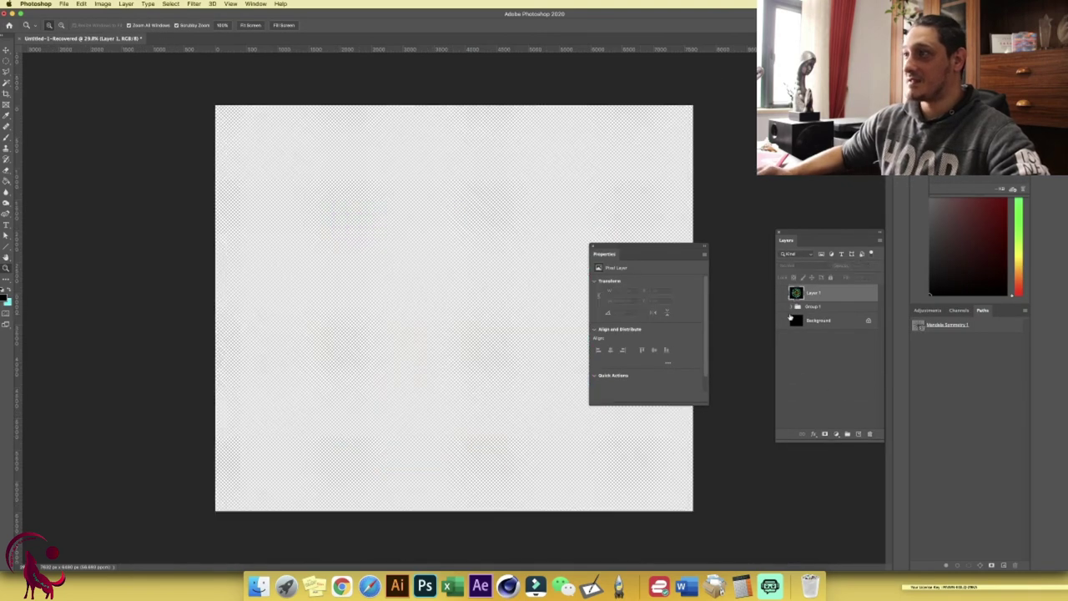
- Show and expand Group 1, then open the "place your design here" smart object for editing
left_click(782, 307)
left_click(792, 307)
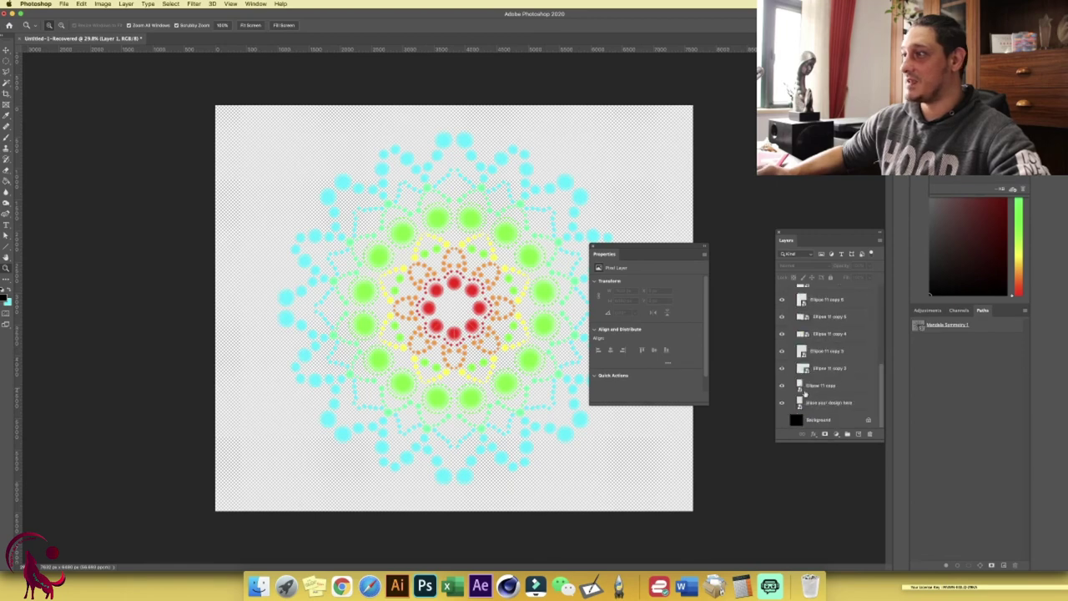
double_click(799, 403)
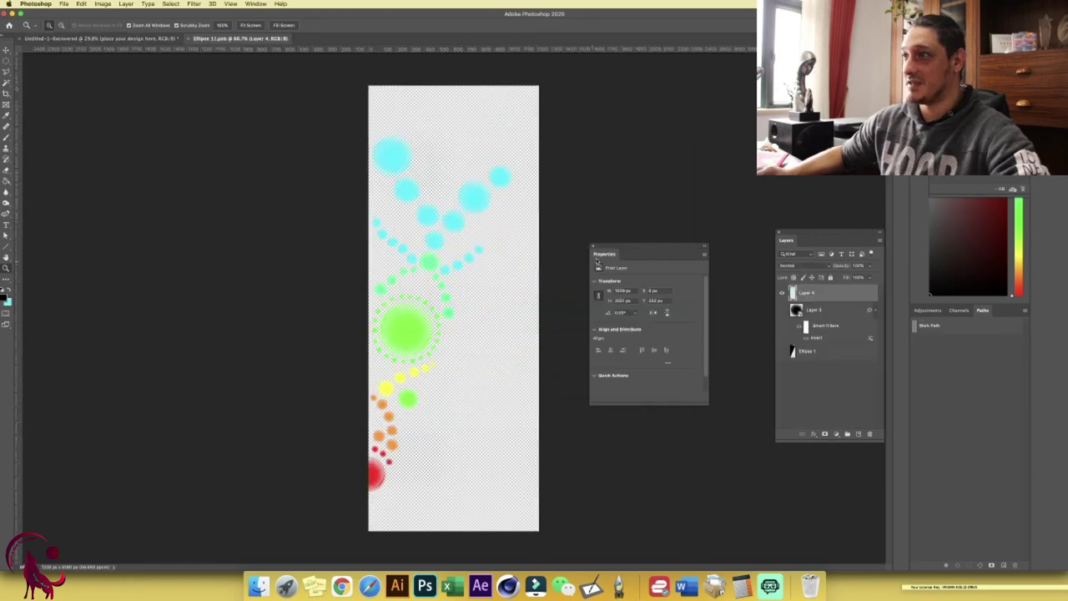
left_click(592, 248)
key("super+1")
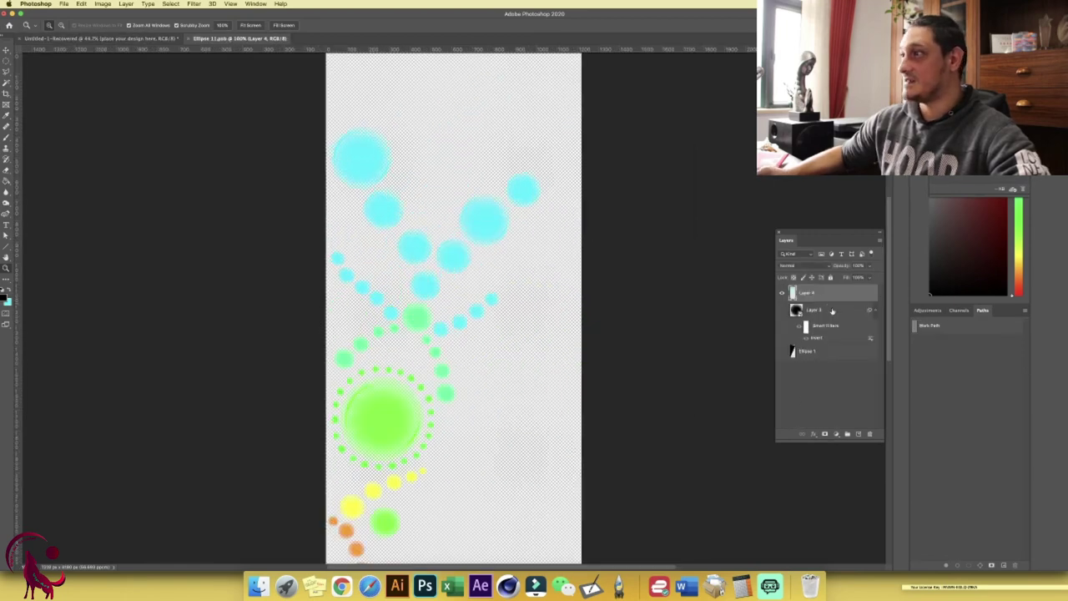
- Delete the painted dots layer and the inverted sphere layer from the smart object and show the black wedge
left_click(832, 310, "shift")
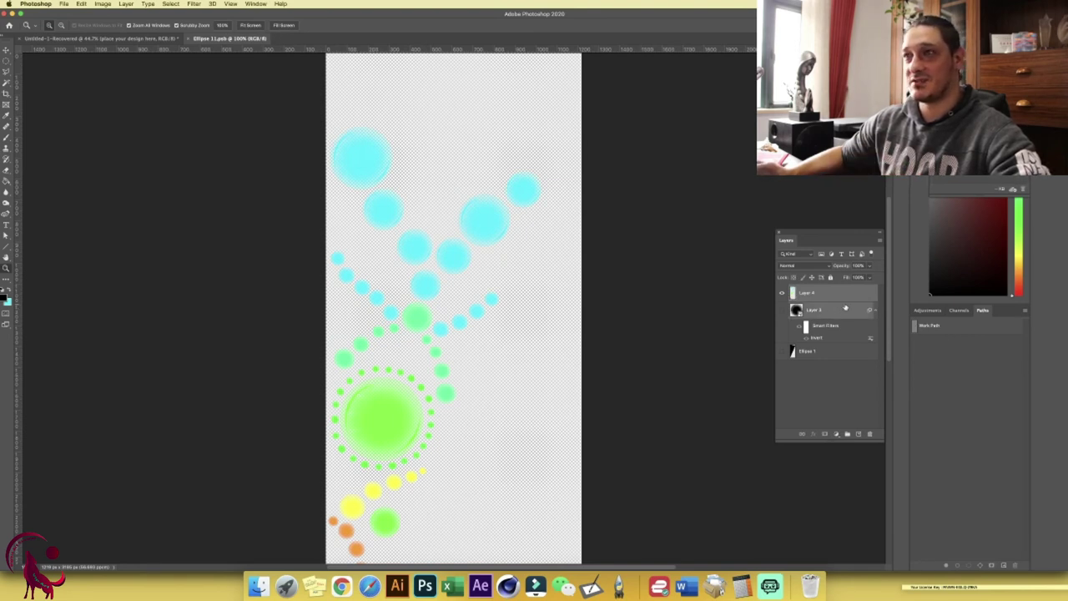
left_click_drag(845, 309, 869, 434)
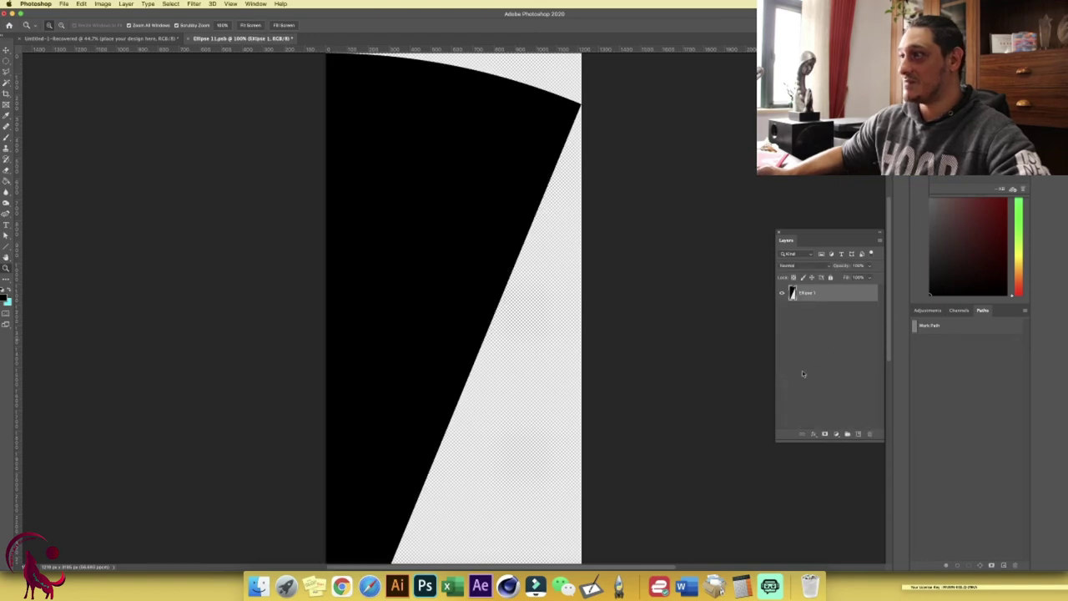
- Open the recently used design6.psd file from the Redbubble challenge Store 5 folder
left_click(257, 587)
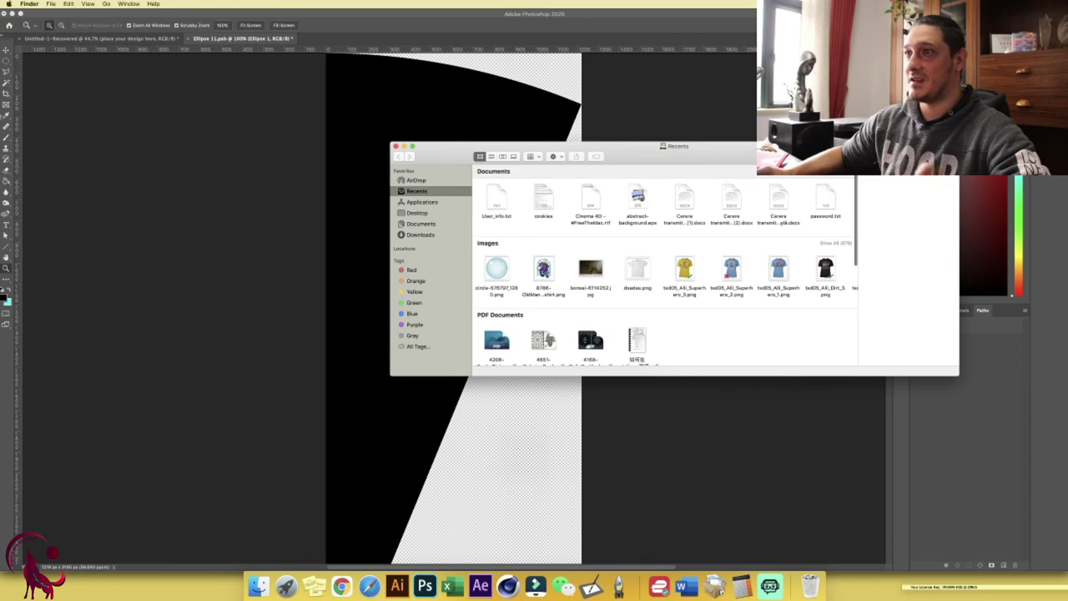
left_click(50, 130)
left_click(65, 5)
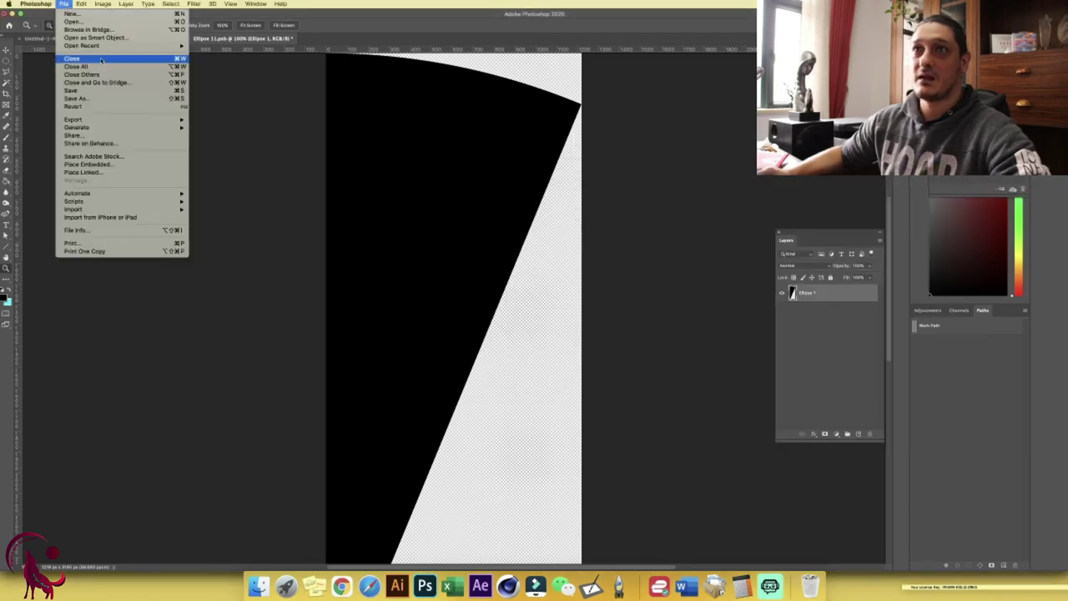
mouse_move(126, 45)
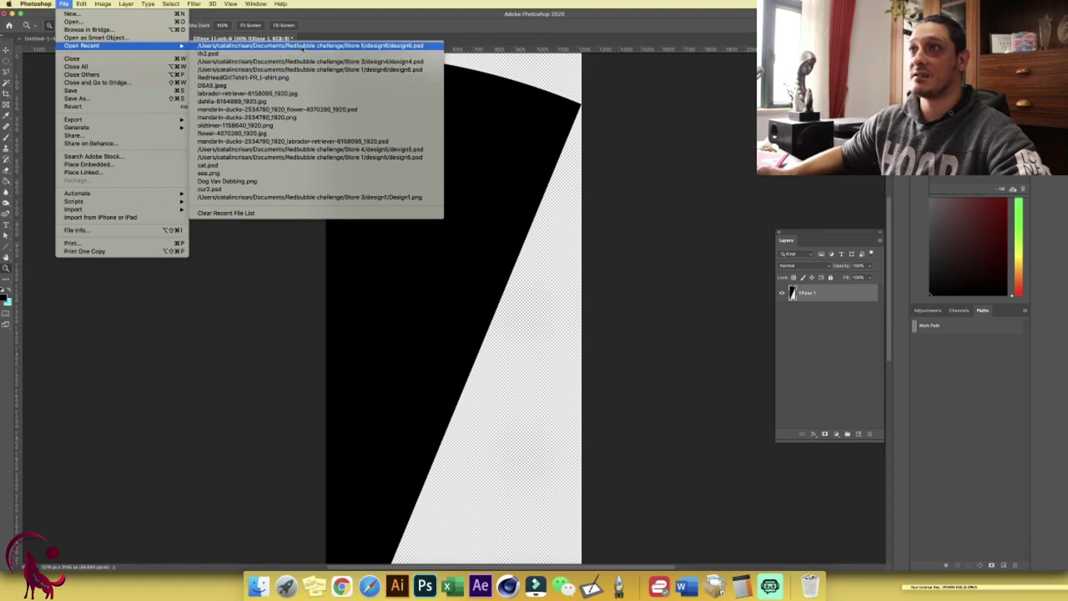
left_click(305, 46)
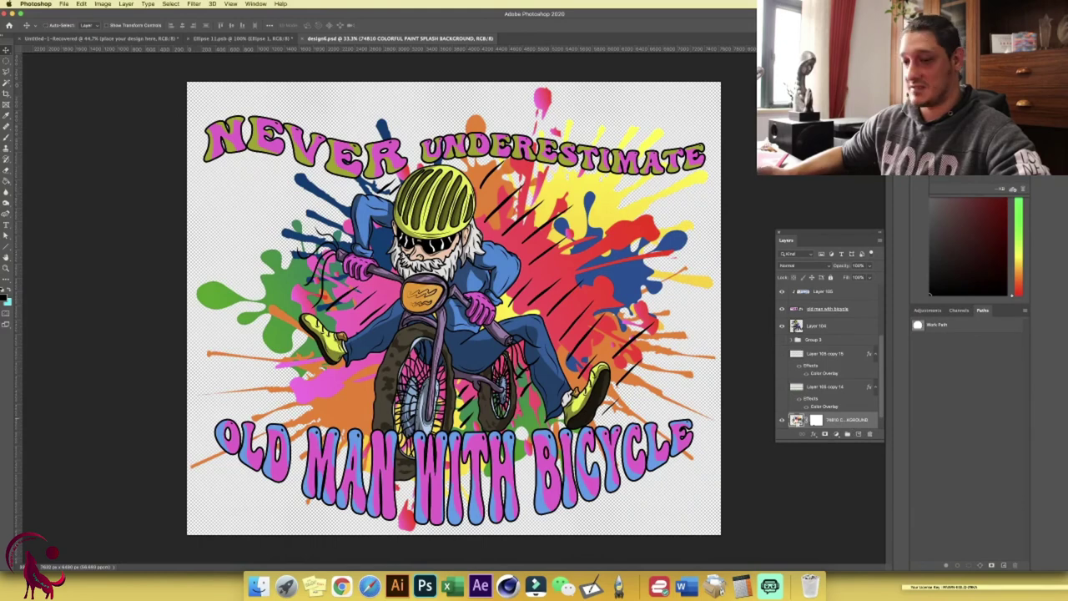
- Bring the colorful paint splash background layer from design6.psd into the wedge smart object above Ellipse 1
left_click(242, 38)
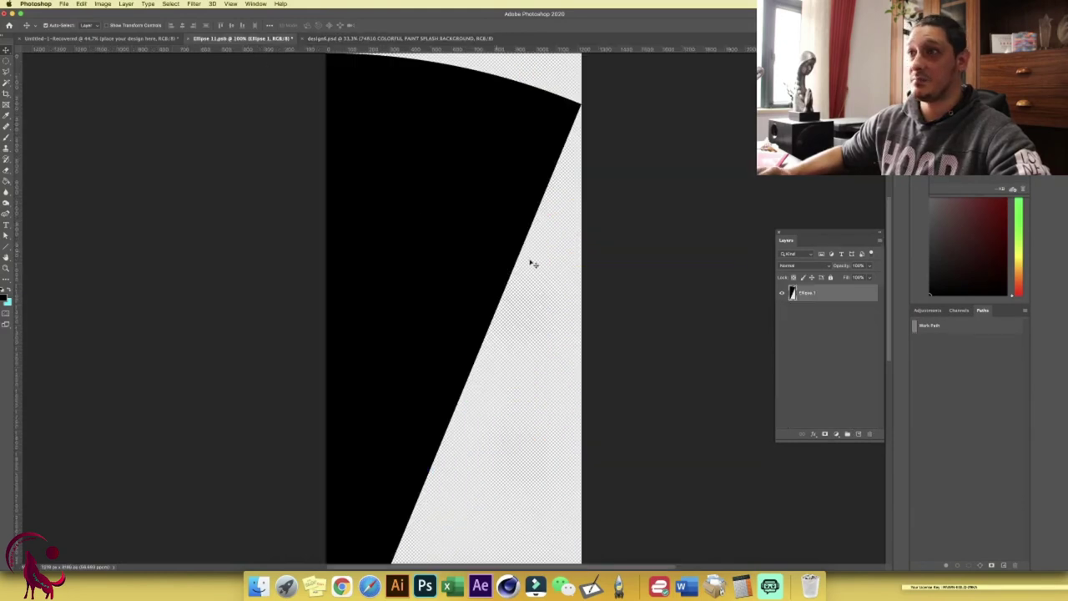
mouse_move(532, 263)
left_mouse_down()
mouse_move(546, 265)
mouse_move(515, 265)
left_mouse_up()
key("z")
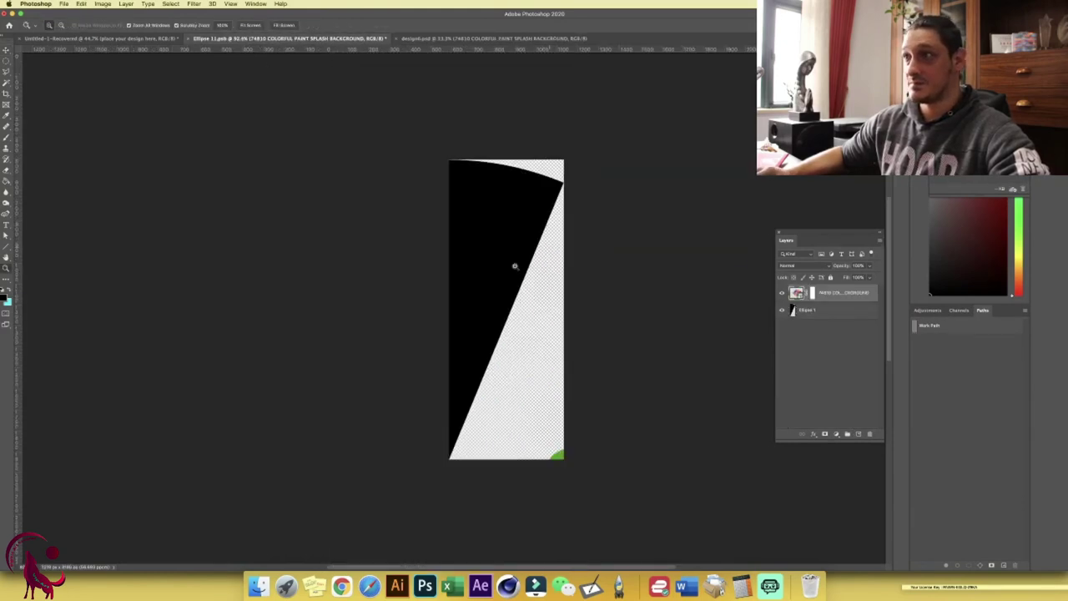
key("ctrl+minus")
- Scale the paint splash to about 28%, place it over the wedge's straight edge and rotate it about 36° counterclockwise
key("ctrl+t")
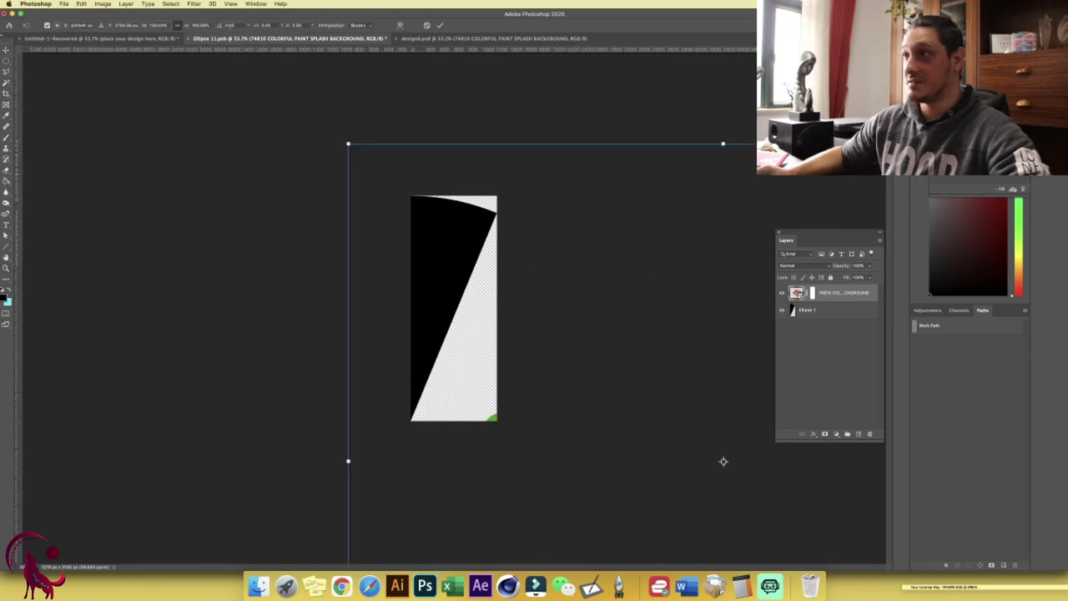
mouse_move(735, 148)
left_mouse_down()
mouse_move(725, 384)
mouse_move(516, 213)
mouse_move(452, 264)
mouse_move(424, 223)
mouse_move(378, 227)
left_mouse_up()
mouse_move(494, 356)
left_mouse_down()
mouse_move(586, 436)
mouse_move(590, 458)
mouse_move(514, 389)
left_mouse_up()
left_click_drag(471, 332, 459, 335)
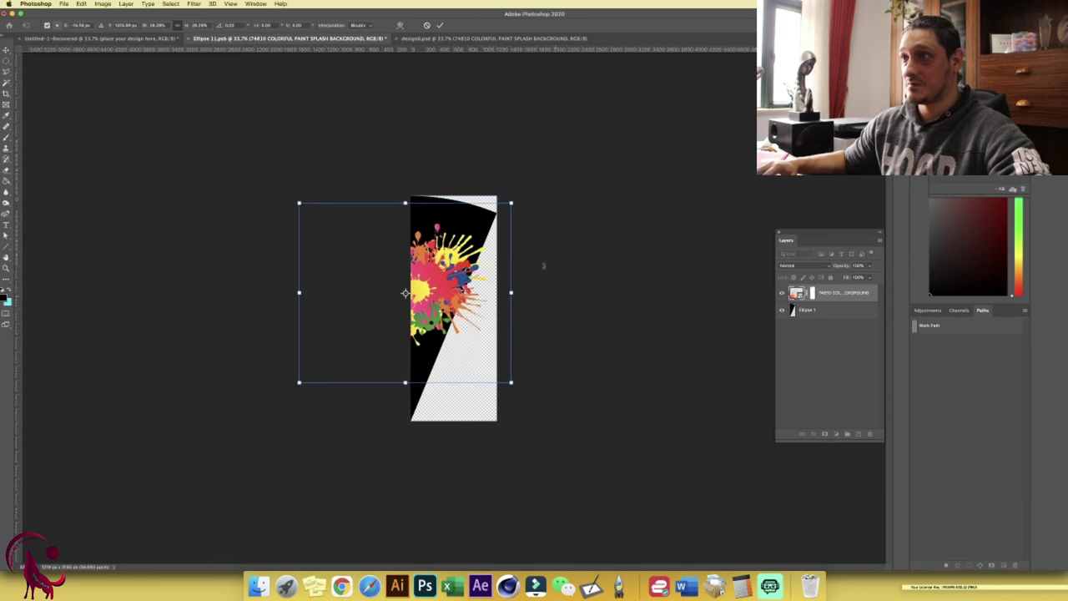
left_click_drag(544, 262, 470, 249)
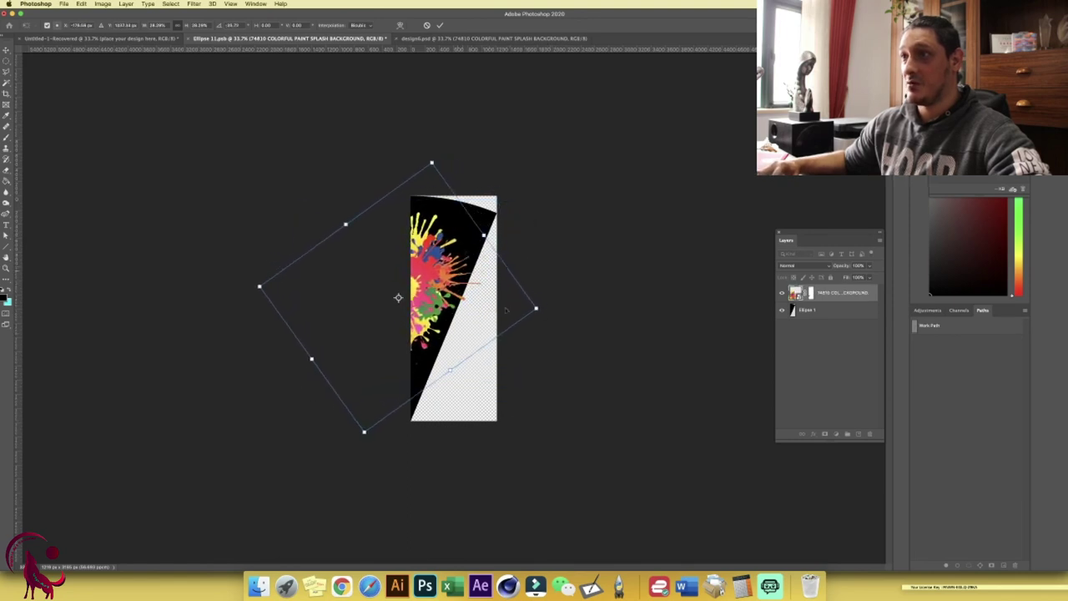
key("Return")
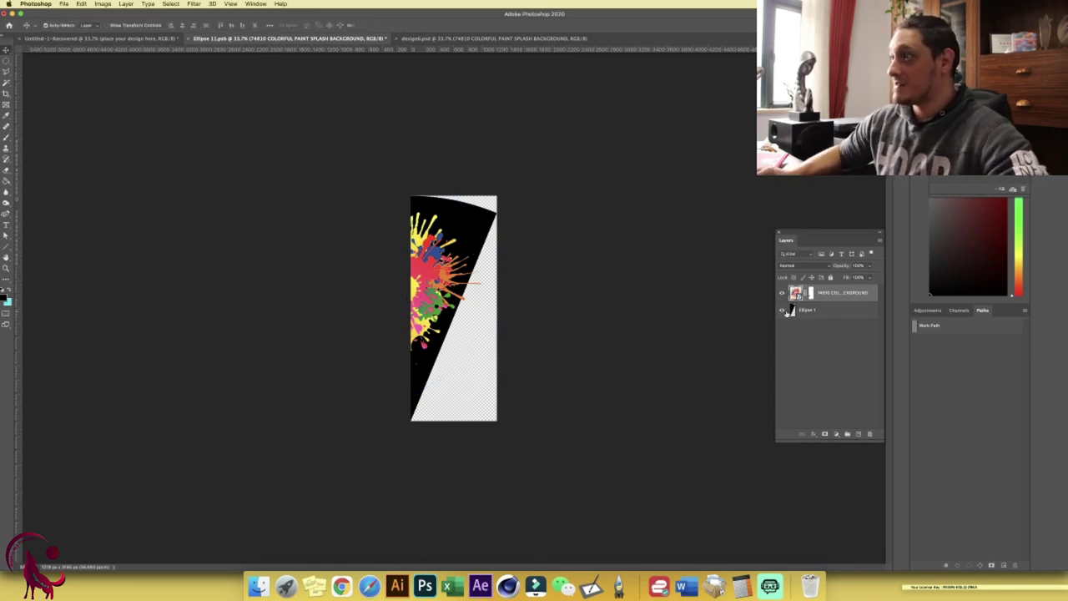
- Load the wedge's outline as a selection and replace the paint splash layer's existing masks with a wedge-shaped layer mask
left_click(793, 311, "super")
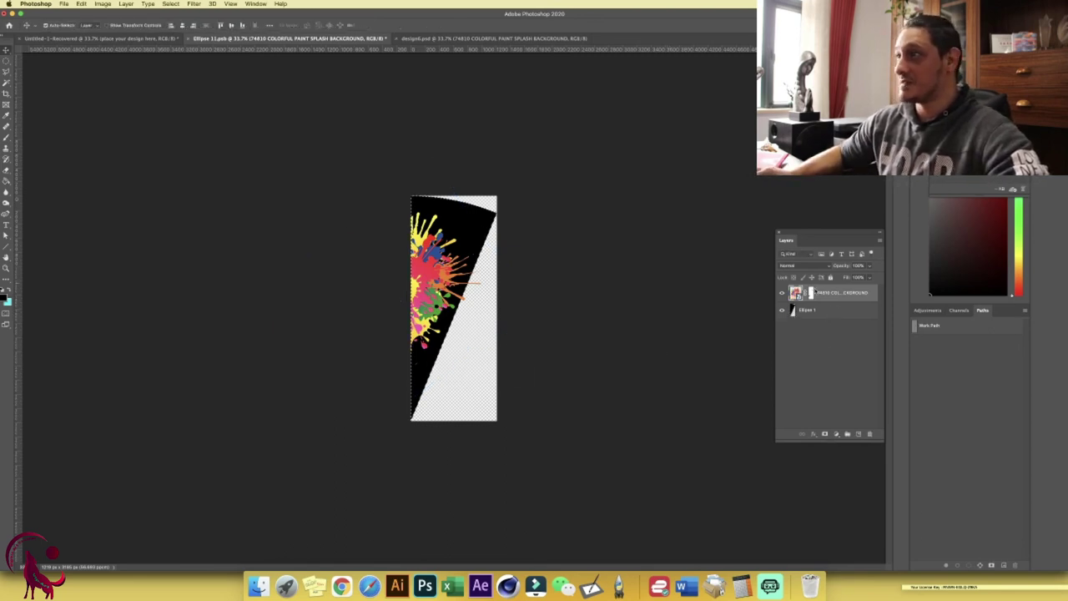
left_click(825, 435)
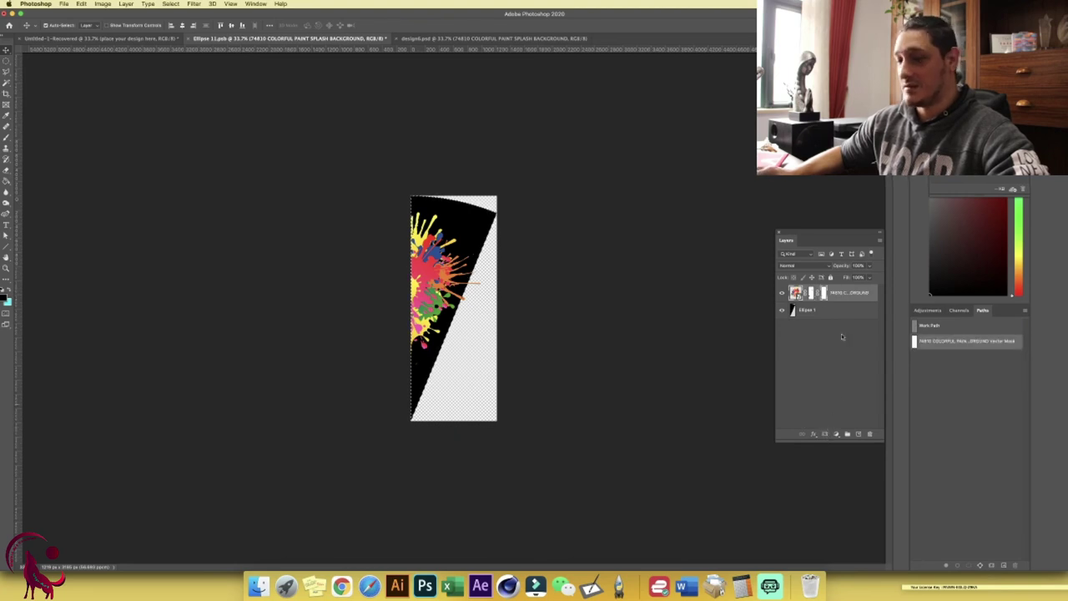
left_click_drag(811, 293, 869, 434)
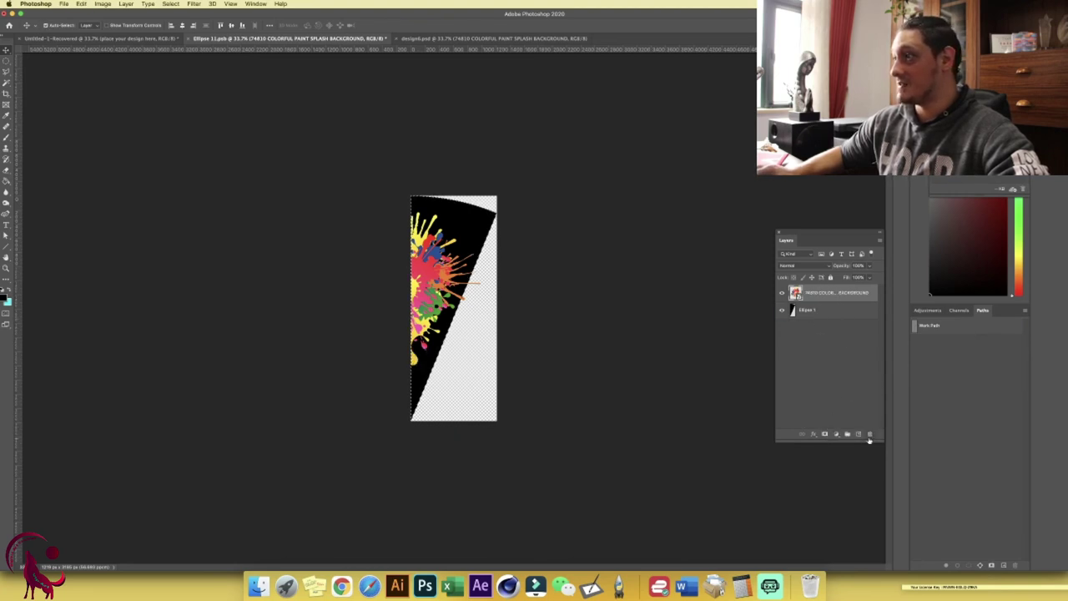
left_click(824, 435)
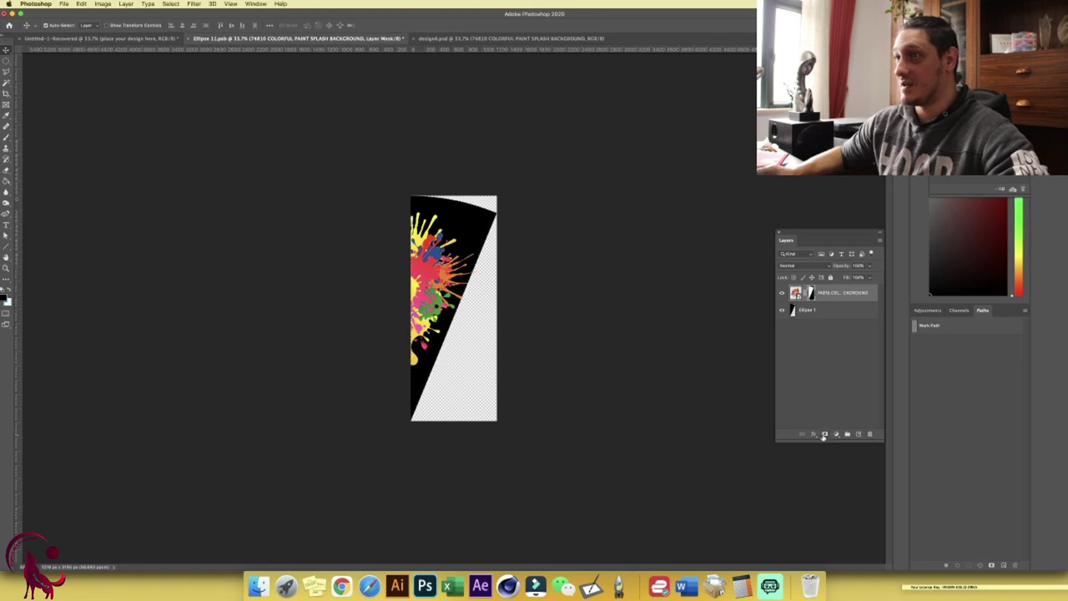
- Hide the Ellipse 1 layer, then save and close the wedge smart object to update the mandala with the paint splash
left_click(782, 310)
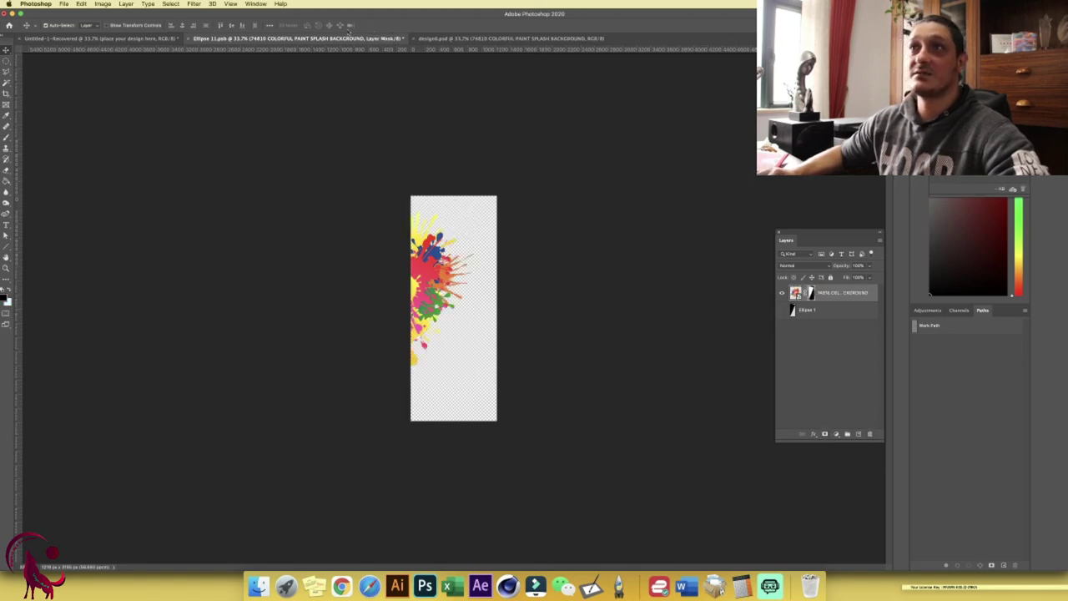
left_click(188, 39)
key("Return")
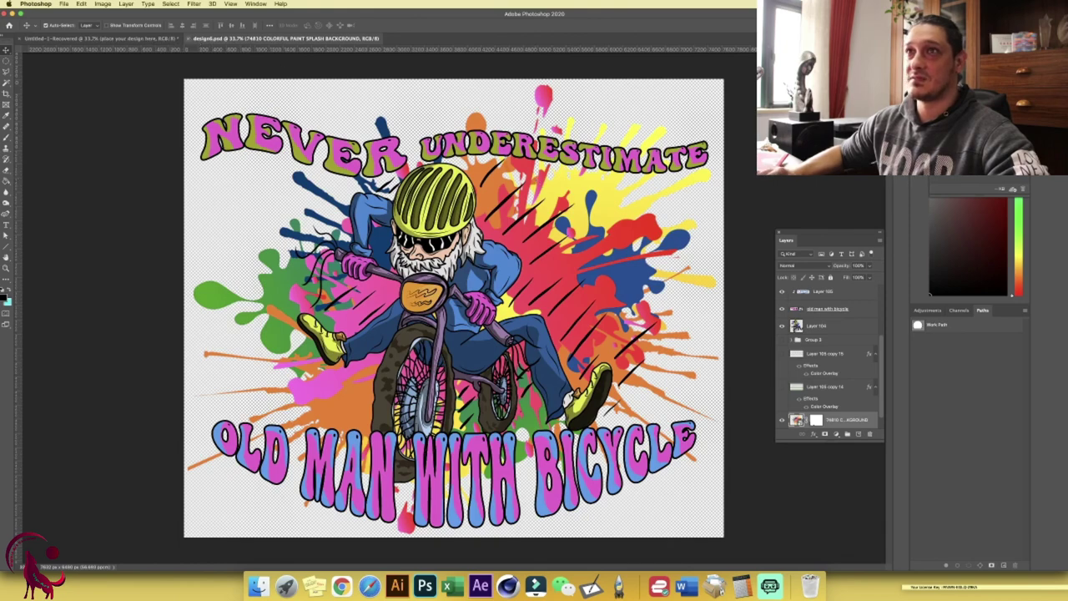
- Close design6.psd and examine the whole paint splash mandala in the template document
key("super+w")
key("z")
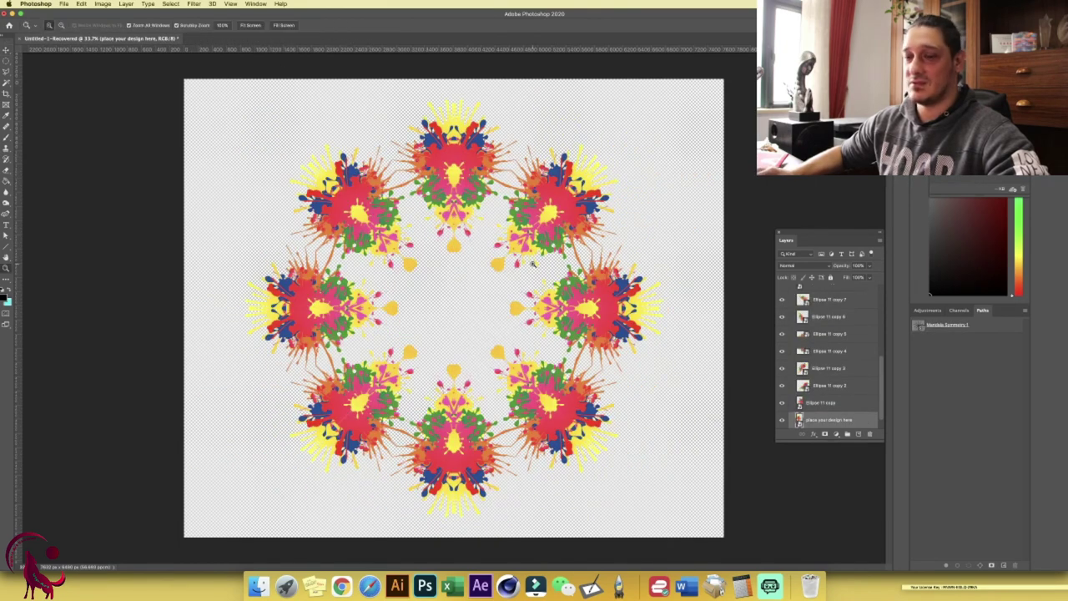
left_click(555, 269)
left_click_drag(554, 271, 409, 331)
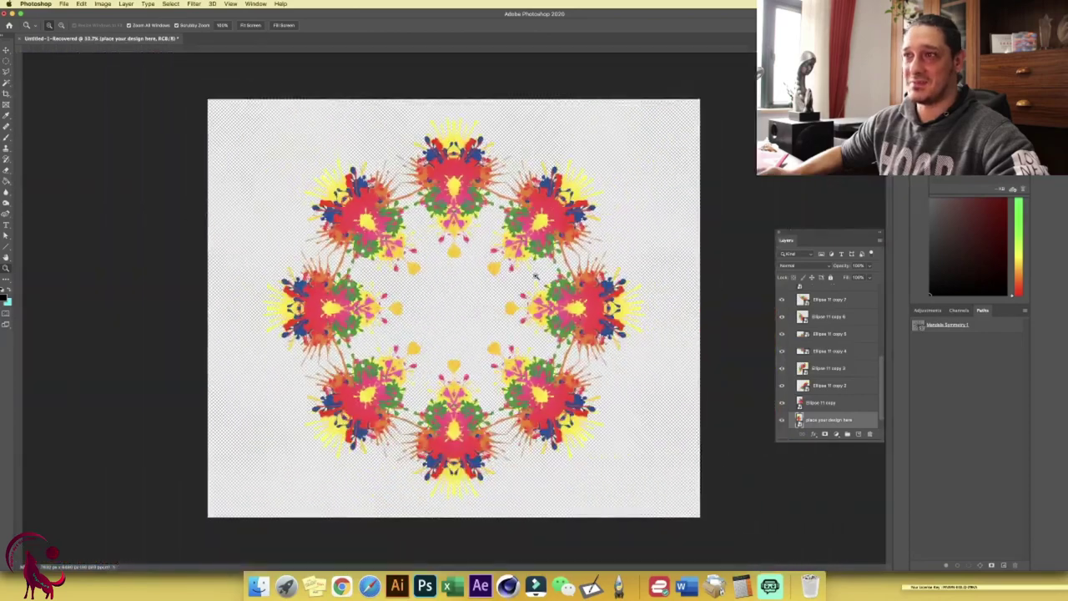
key("v")
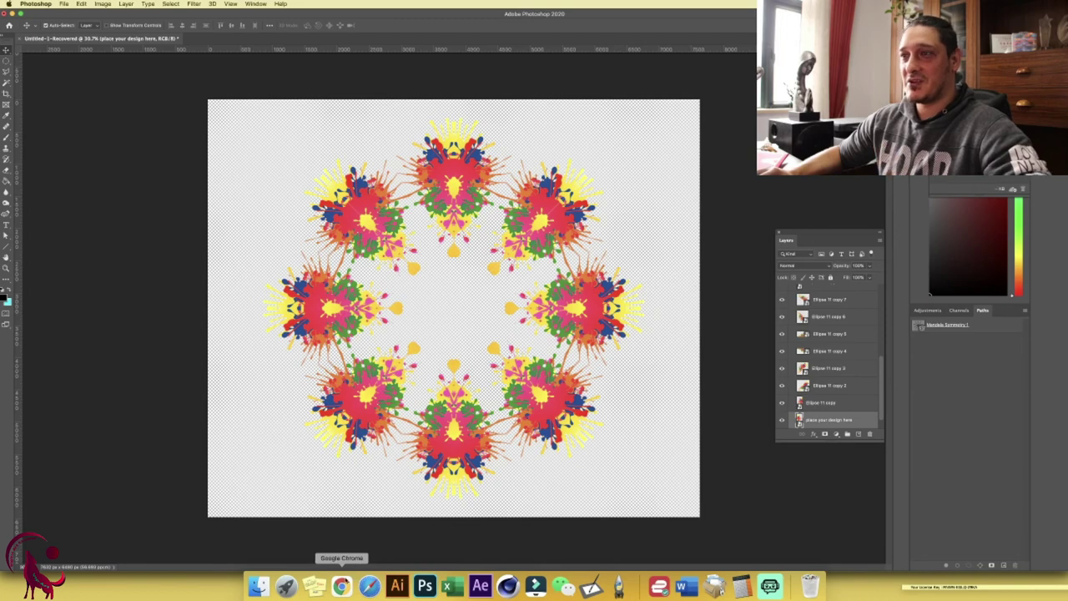
- Switch to Chrome and search Pixabay's images for "3d bubble"
left_click(341, 586)
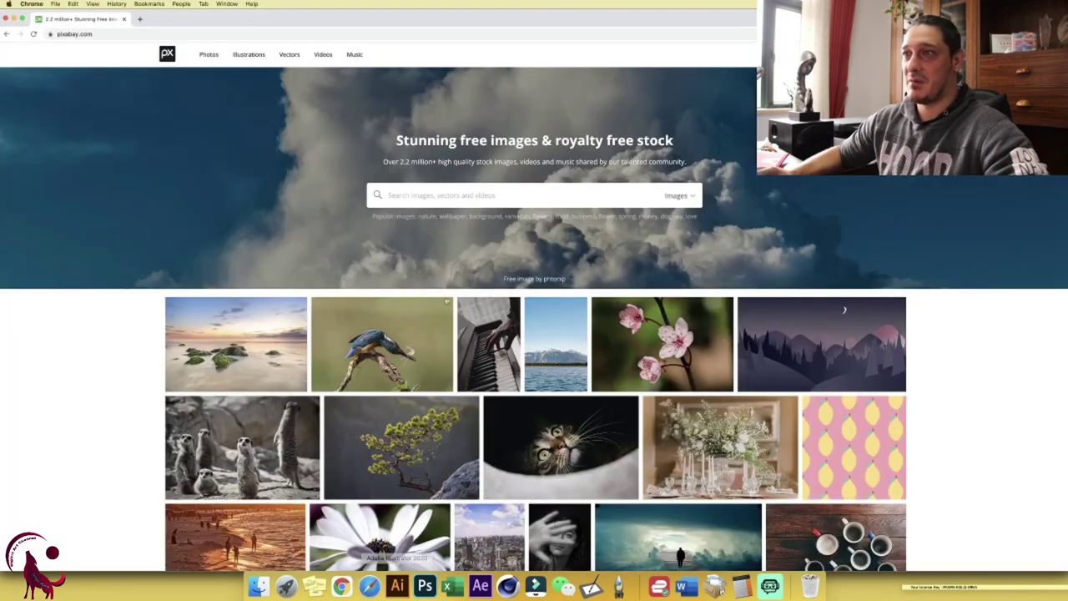
left_click(484, 193)
type("3d")
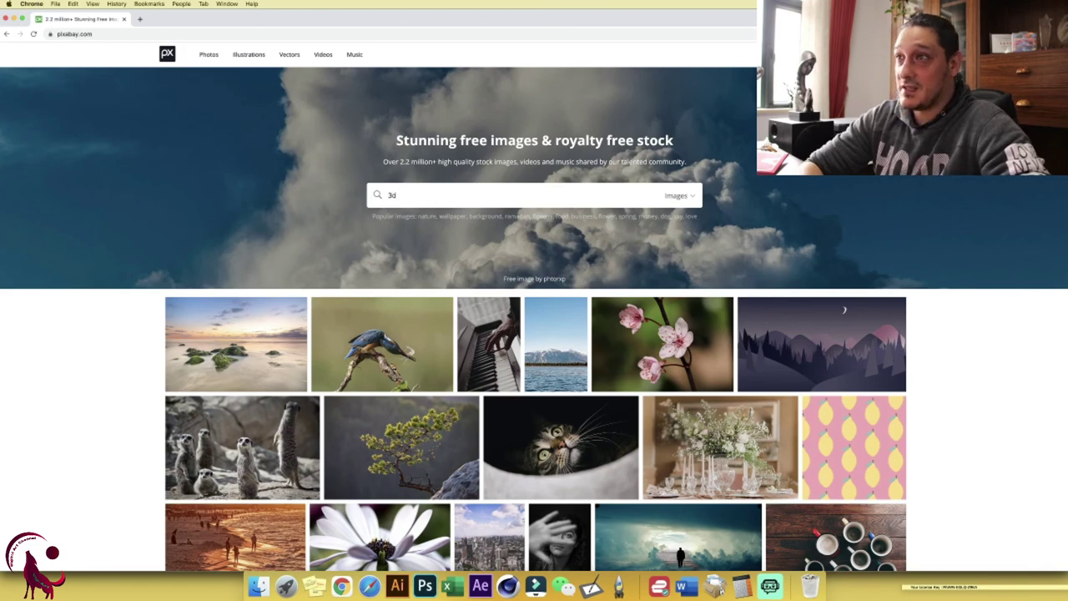
type(" bubble")
key("Return")
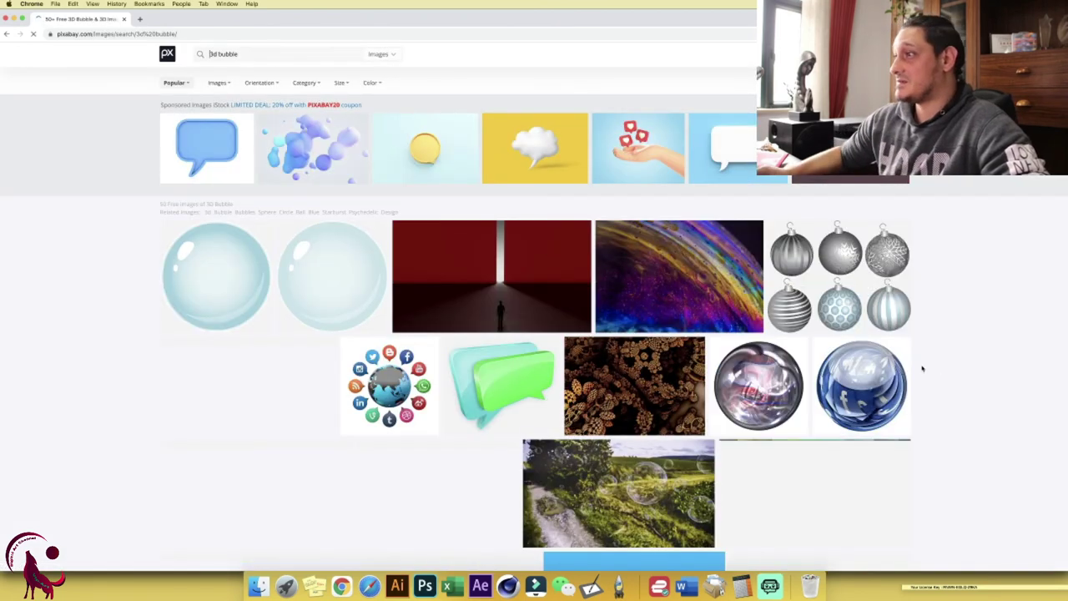
- Open the Marble Glass Sphere image from the search results and download it as a 1920×1920 JPG
scroll(918, 370, "down", 1)
scroll(392, 370, "down", 4)
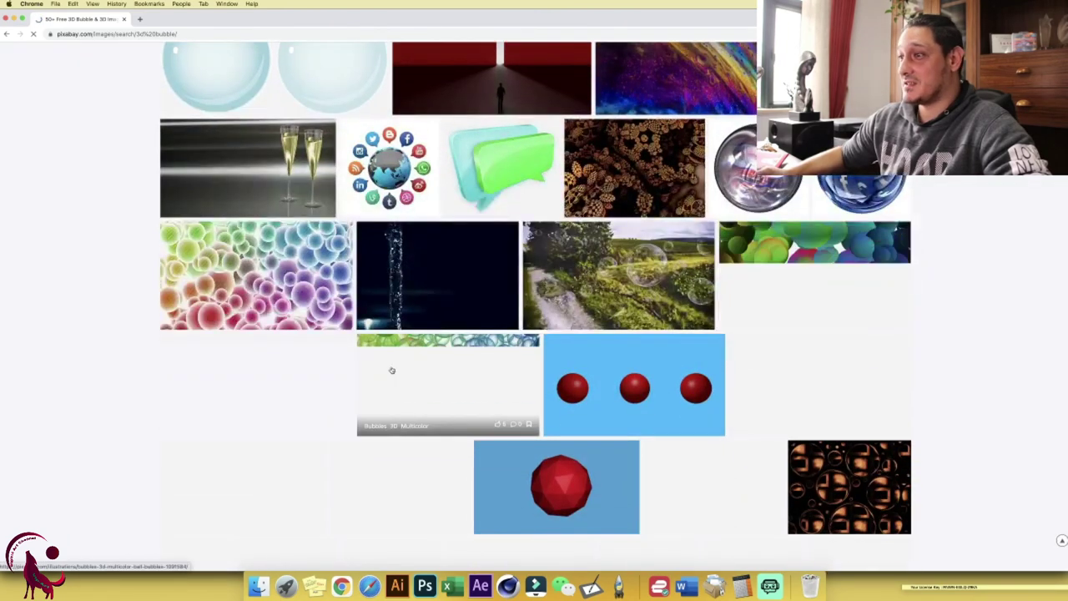
scroll(584, 334, "up", 2)
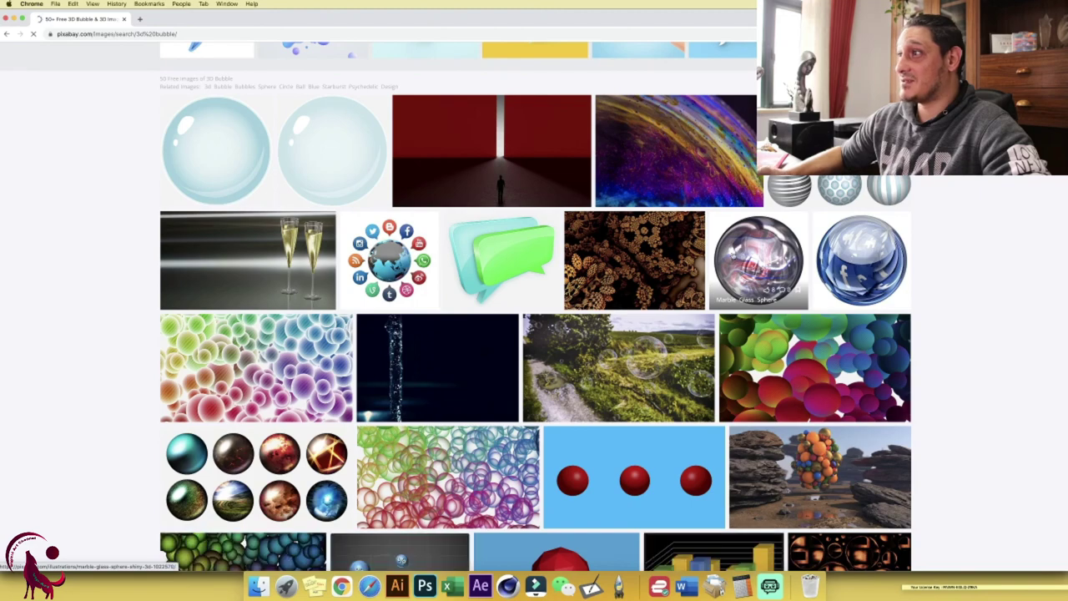
left_click(751, 257)
left_click(737, 215)
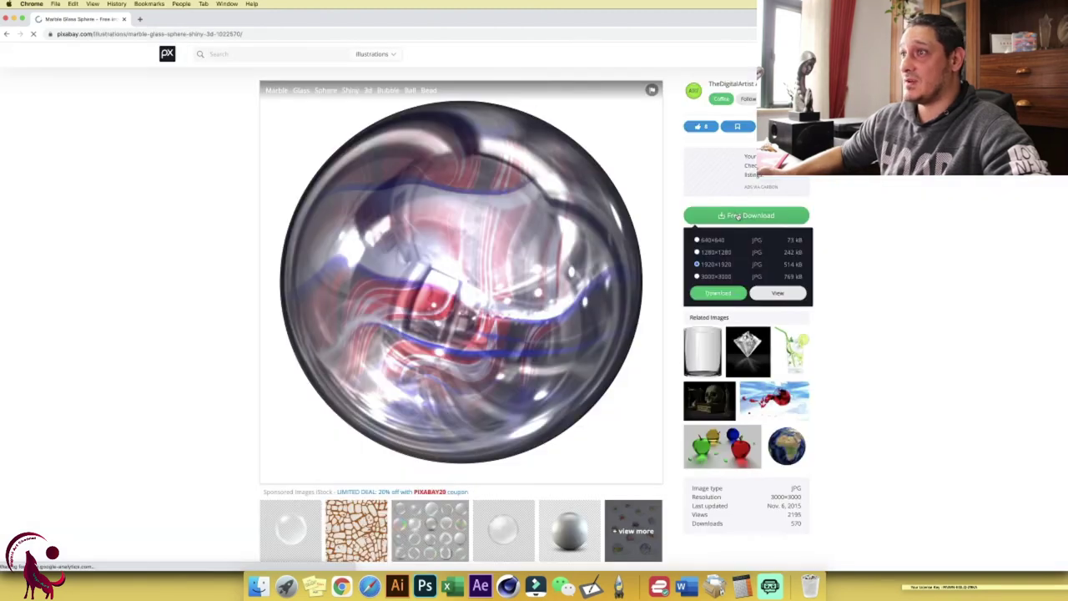
left_click(714, 291)
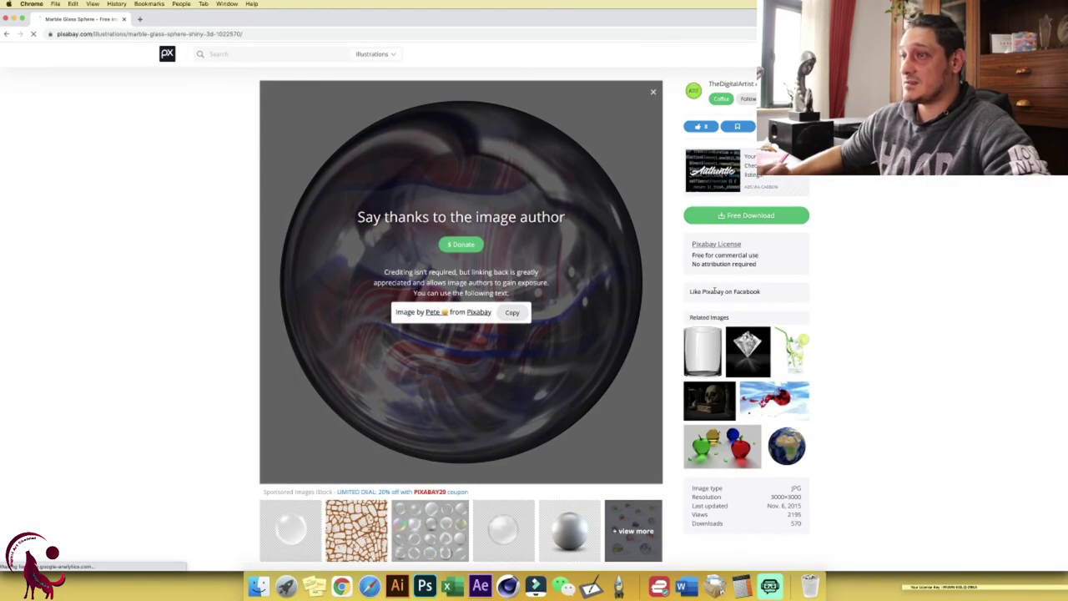
- Reveal the downloaded marble JPG in Finder's Downloads folder
scroll(715, 292, "down", 2)
scroll(715, 293, "down", 2)
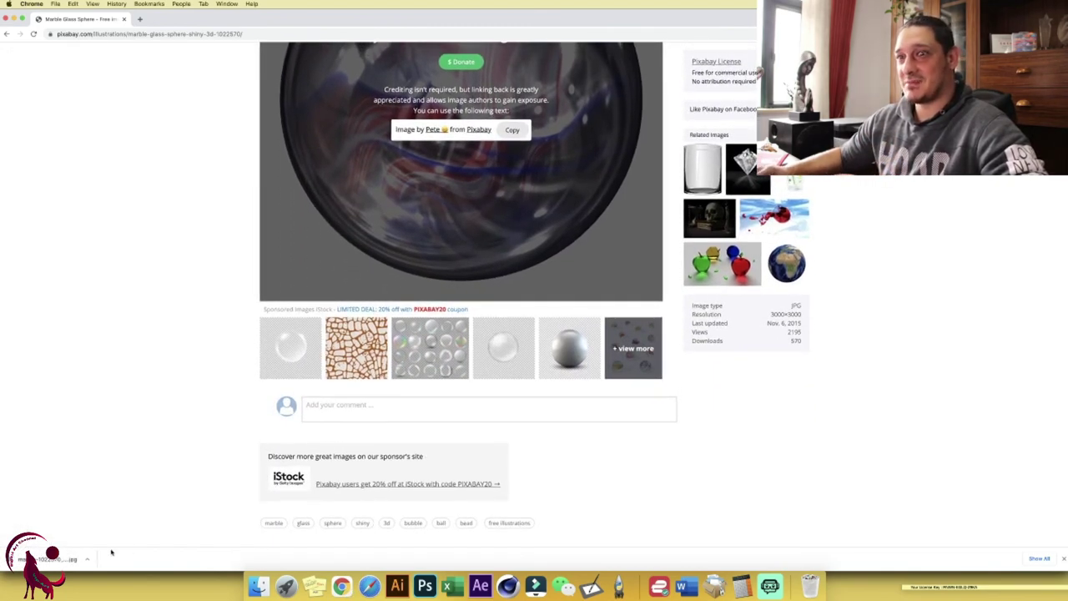
left_click(85, 561)
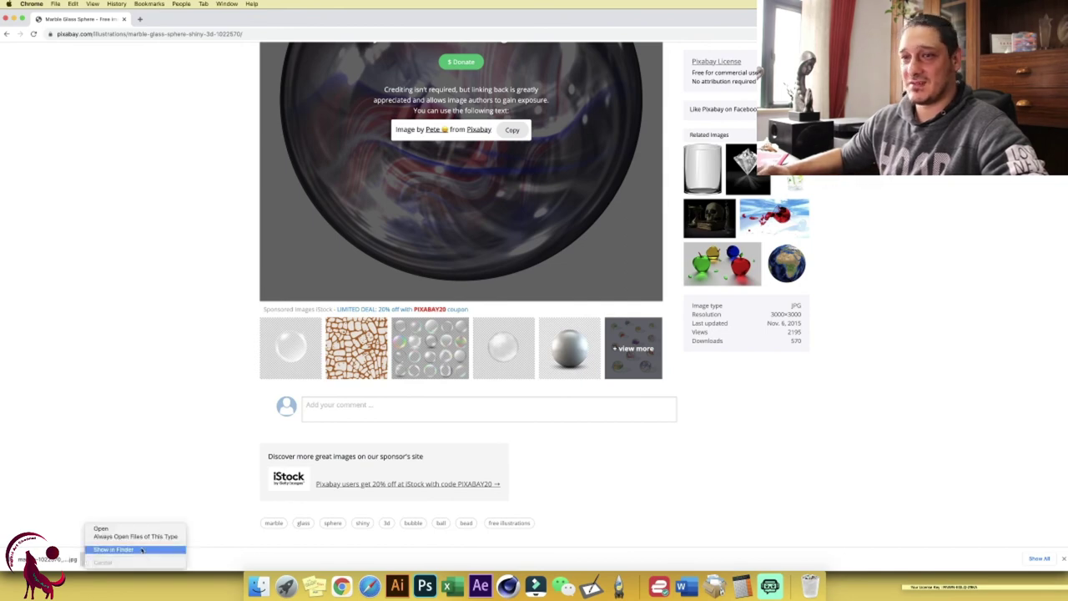
left_click(125, 550)
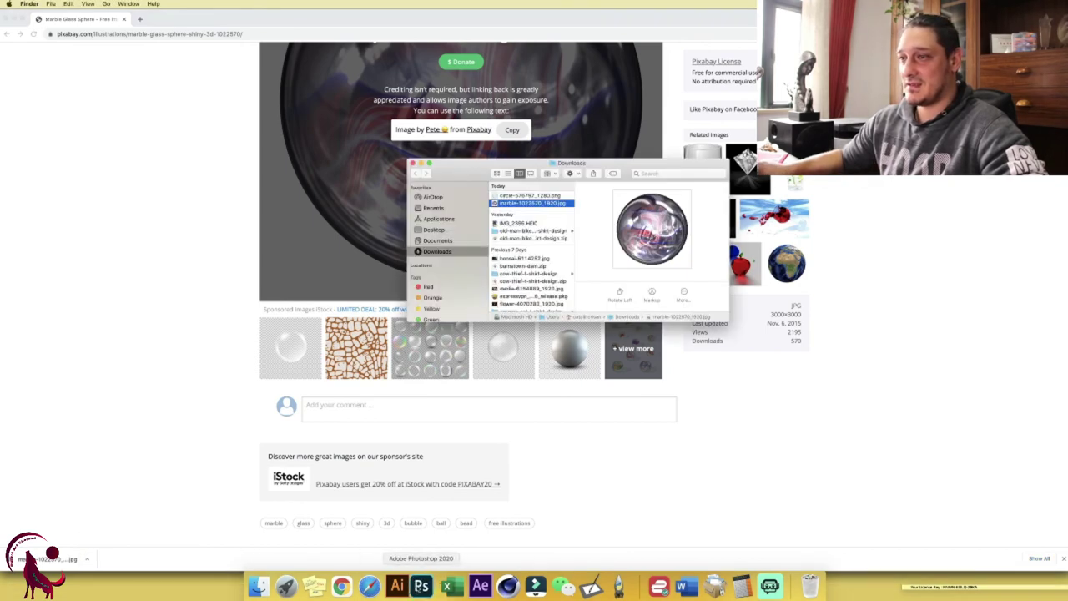
- Switch to Photoshop, open the "place your design here" smart object and delete its paint splash layer
left_click(425, 586)
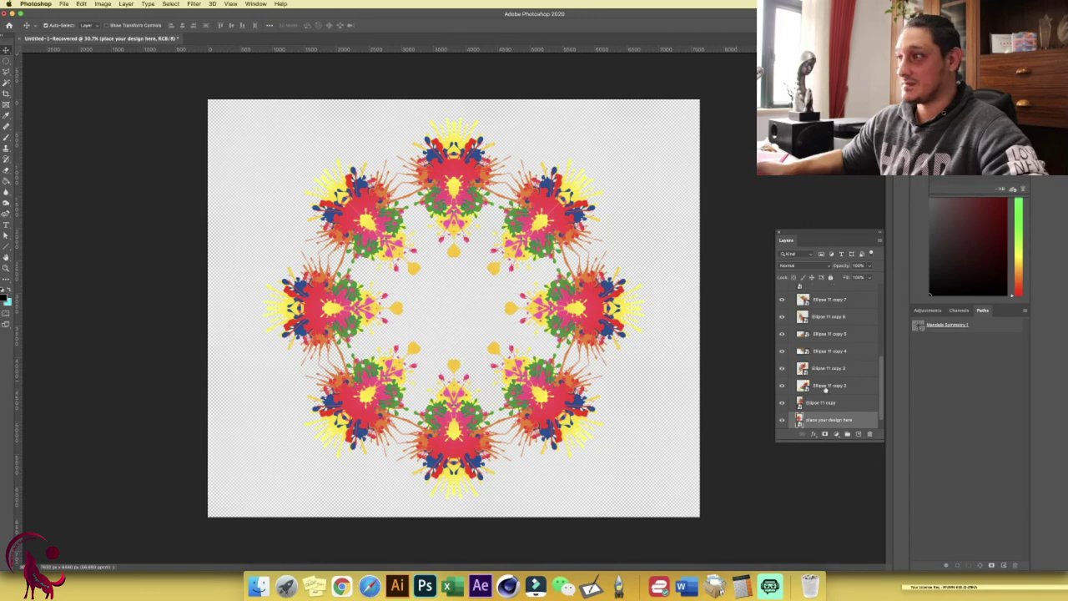
double_click(800, 420)
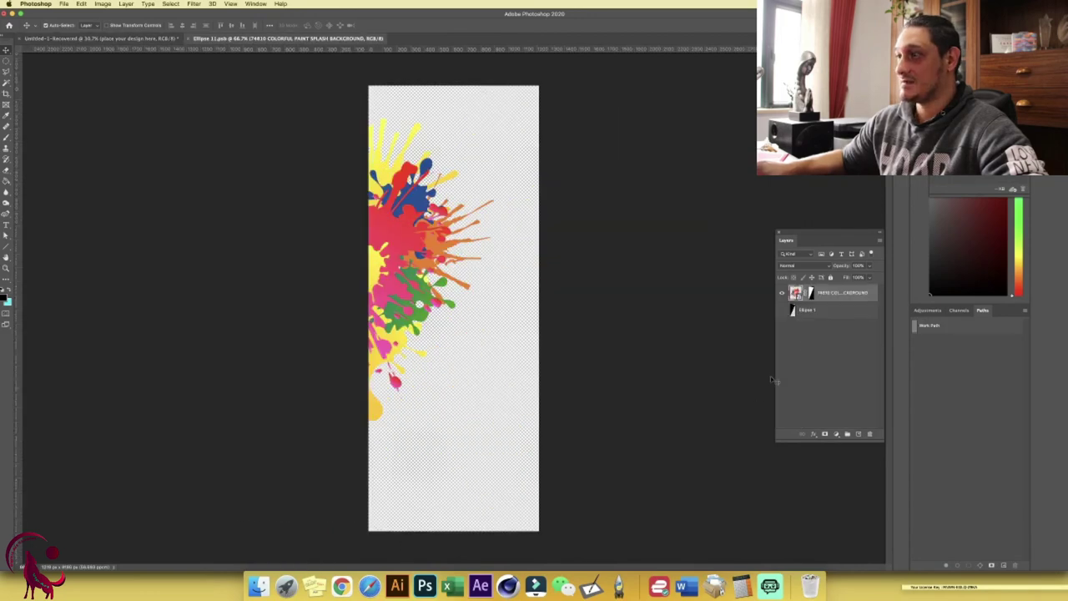
mouse_move(833, 294)
left_mouse_down()
mouse_move(818, 364)
mouse_move(871, 434)
left_mouse_up()
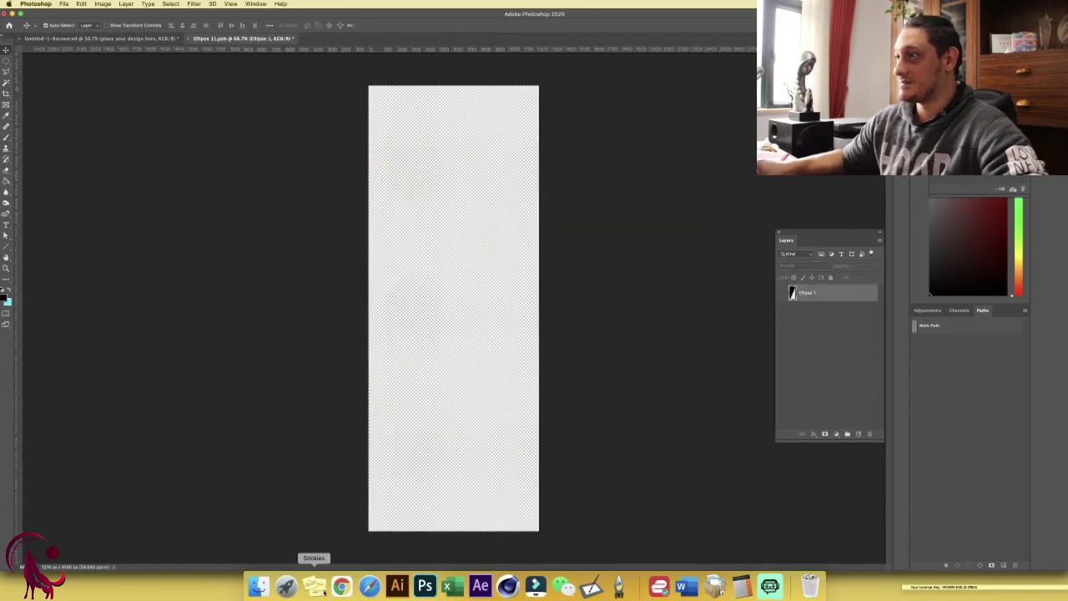
- Place marble-1022570_1920.jpg from the Downloads folder into the wedge smart object at its default size
left_click(258, 586)
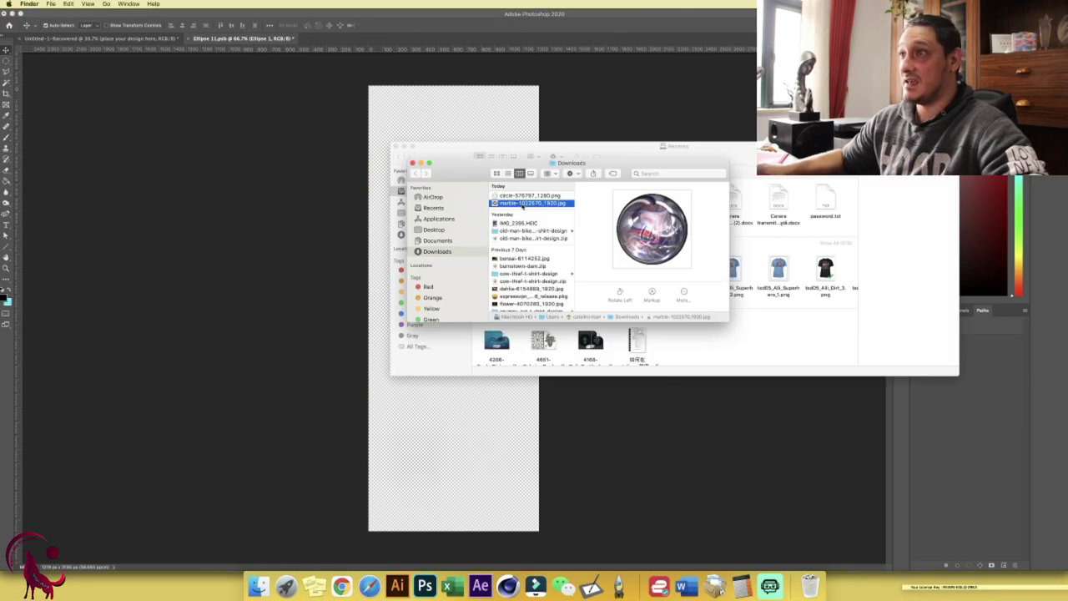
left_click_drag(523, 206, 446, 406)
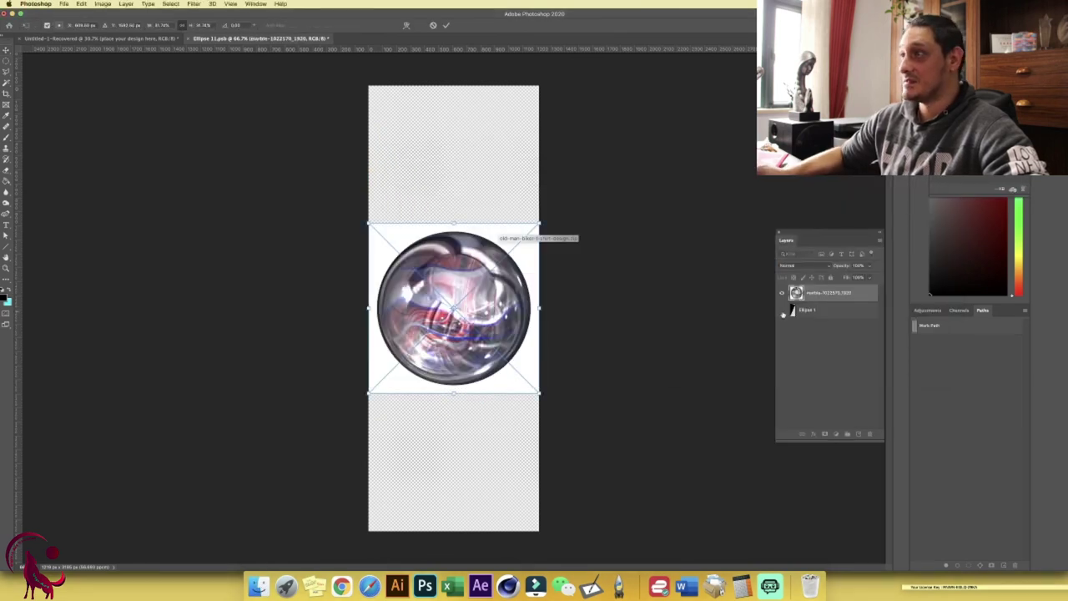
key("Return")
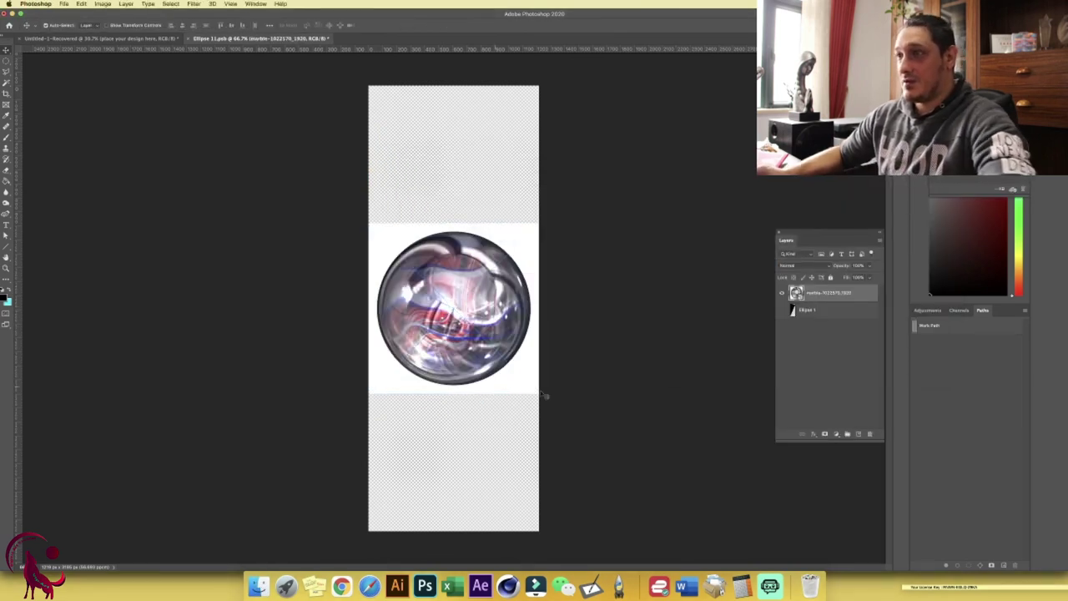
- Rasterize the marble layer and delete the white background around the sphere using a Magic Wand selection
right_click(819, 294)
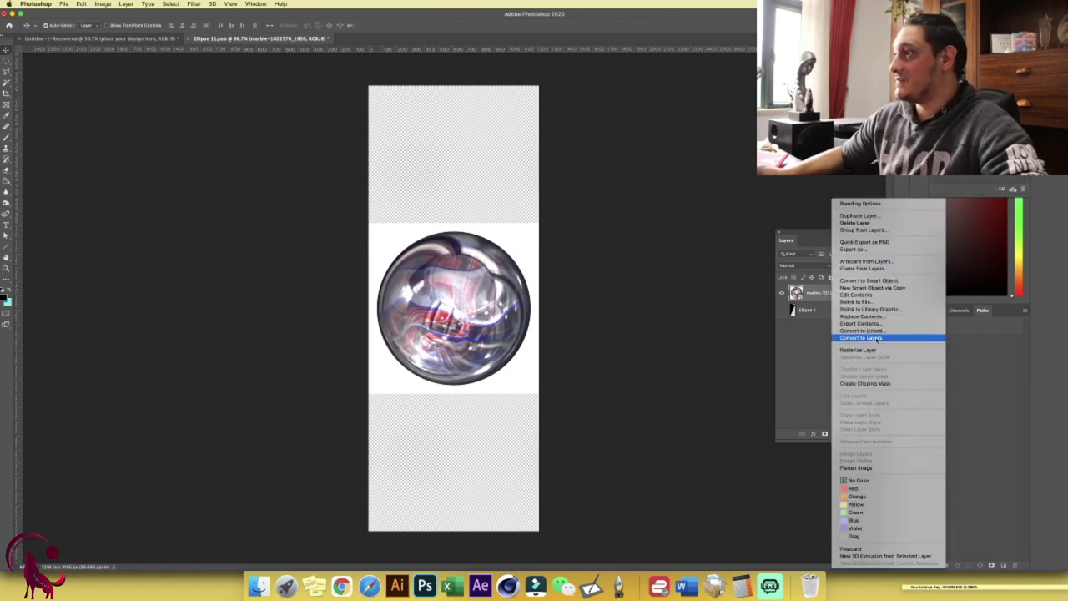
left_click(868, 349)
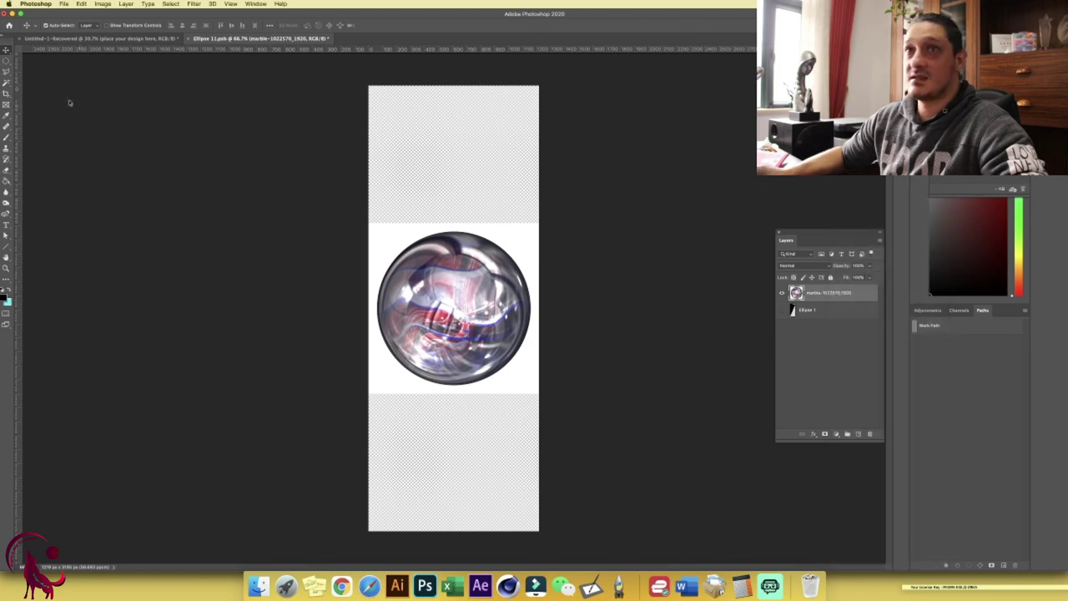
left_click(9, 85)
left_click(536, 364)
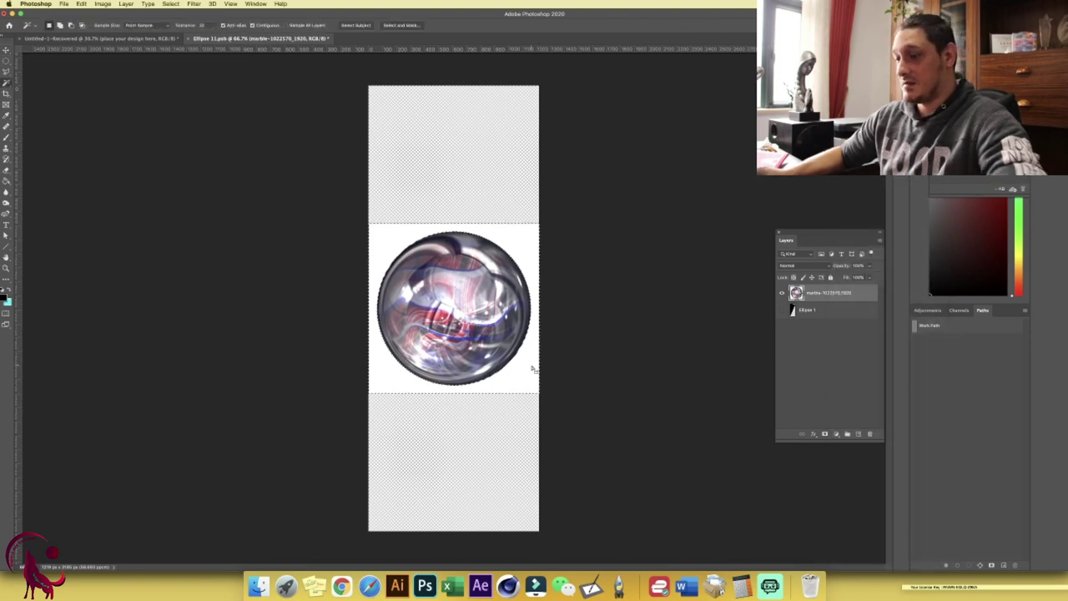
key("super+d")
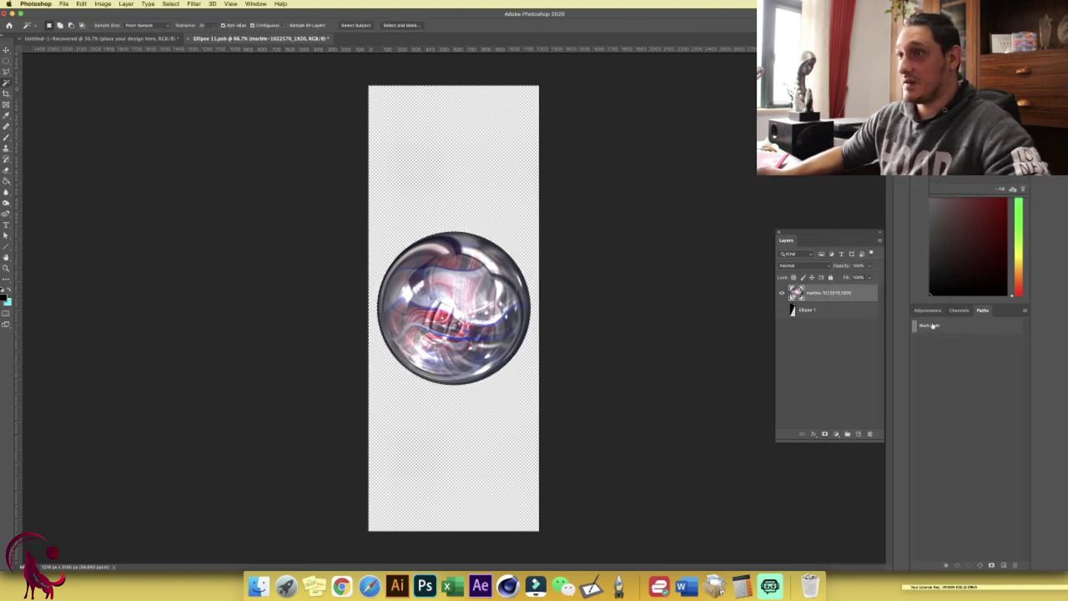
- Convert the cut-out marble to a smart object and scale it to about 22% low inside the displayed Ellipse 1 wedge
right_click(853, 299)
left_click(892, 318)
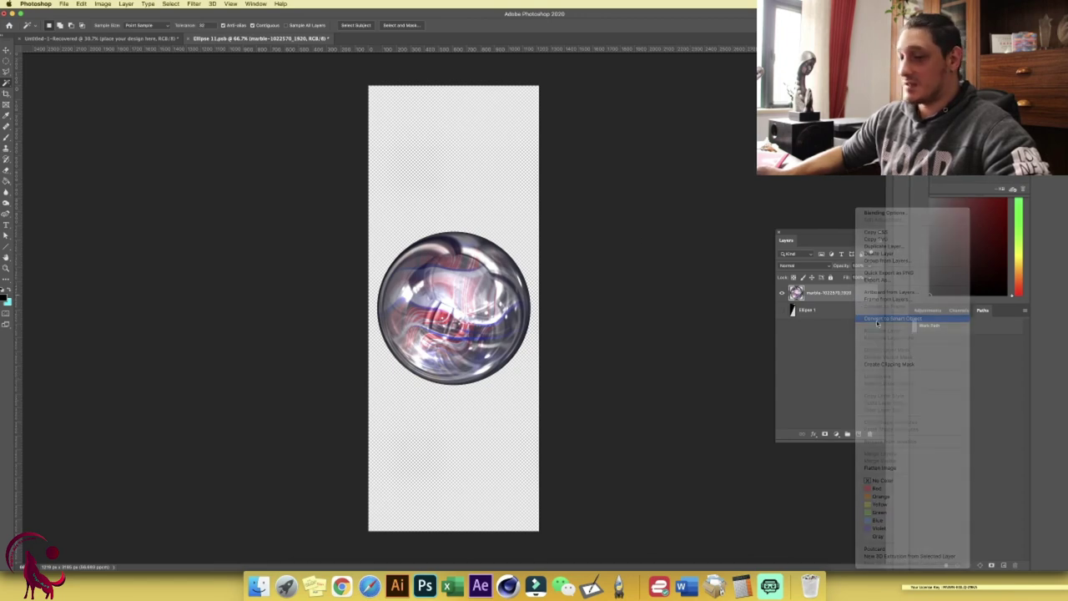
key("super+t")
left_click(782, 310)
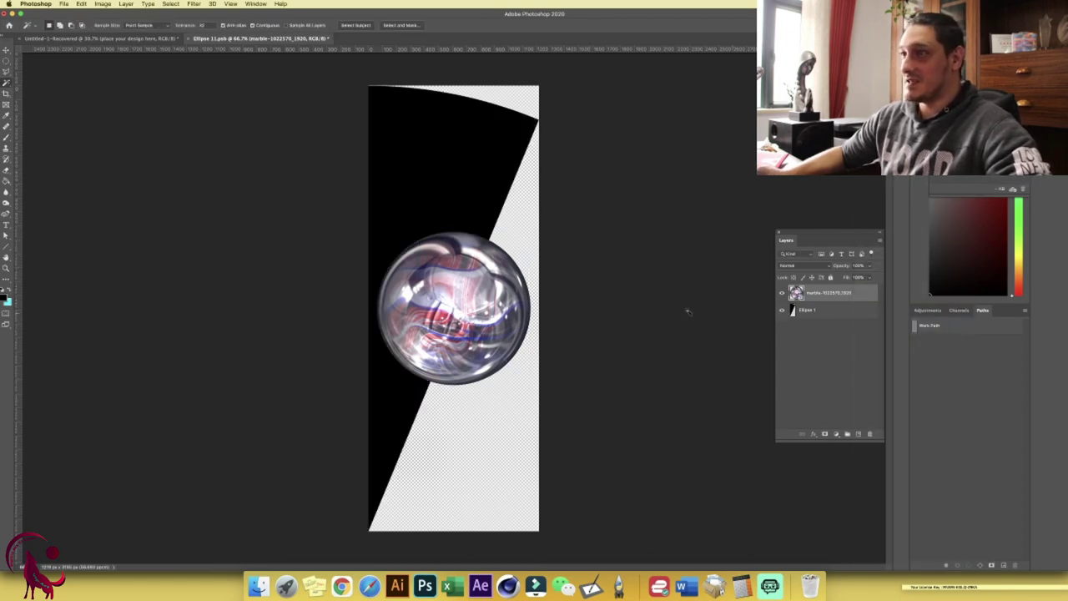
left_click_drag(532, 233, 400, 397)
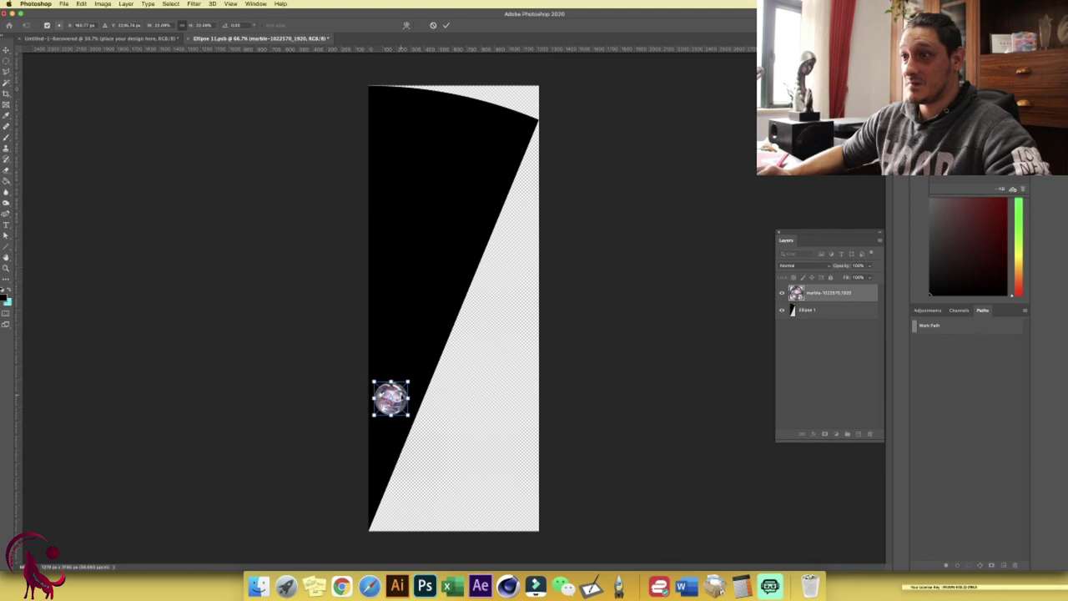
key("Return")
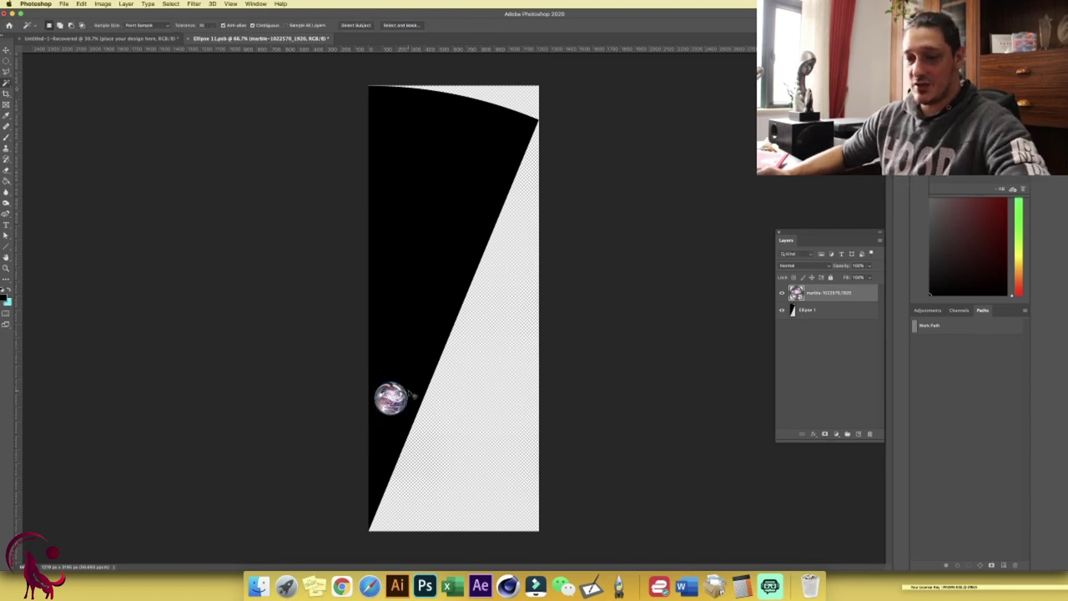
- Duplicate the marble, shrink the copy to about 8% and place it just above the original near the wedge's vertical edge
key("super+j")
key("super+t")
left_click_drag(408, 382, 397, 352)
key("Return")
key("z")
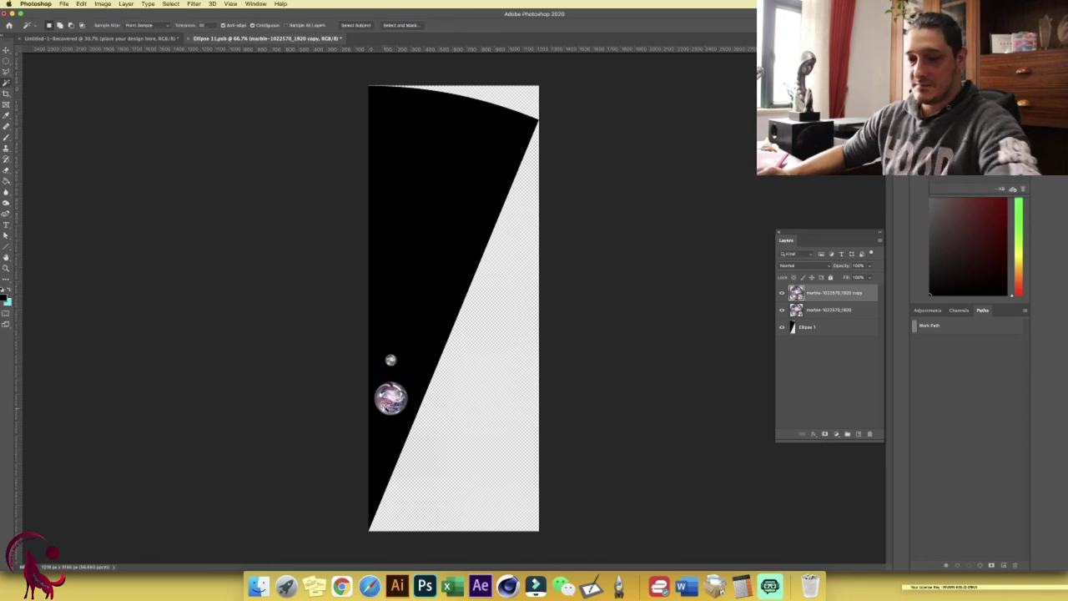
left_click_drag(405, 399, 421, 403)
key("ctrl+t")
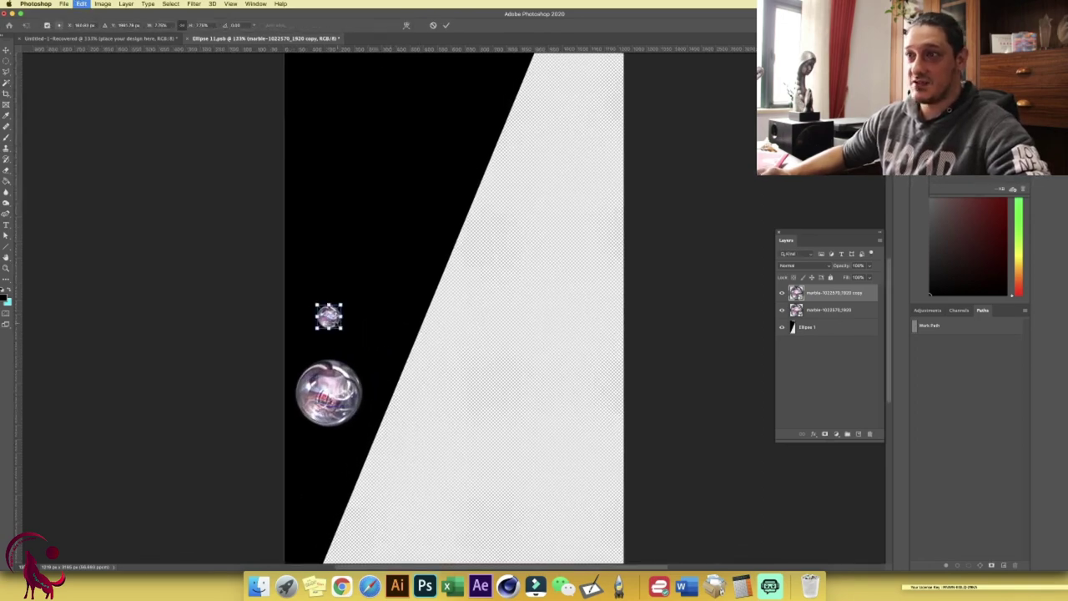
left_click_drag(337, 324, 307, 343)
key("Return")
key("w")
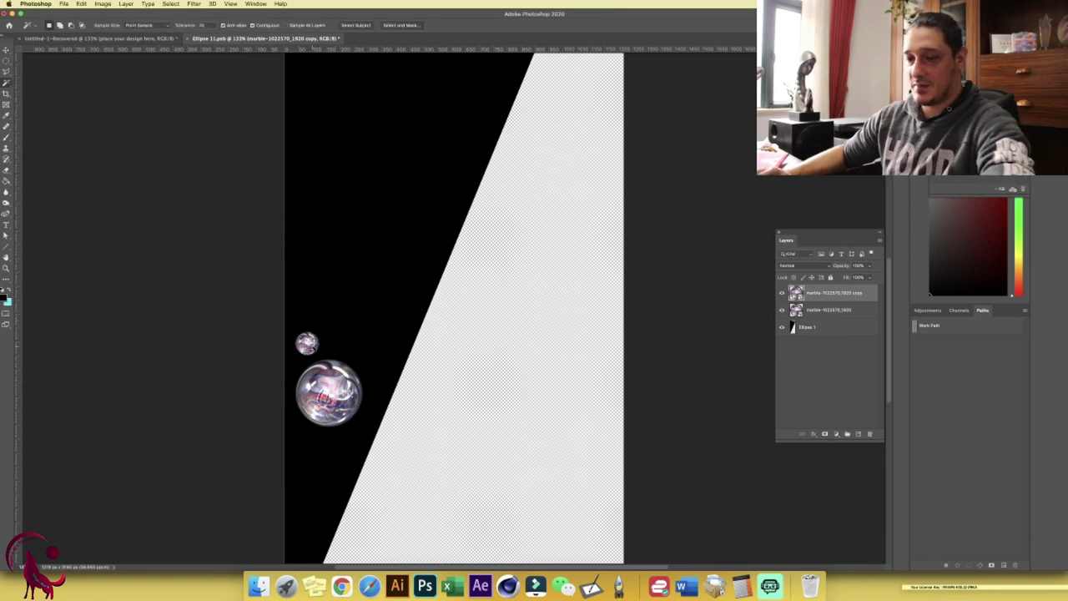
- Add three more small marble copies, gradually larger, in an arc curving up from the first copy to the wedge's slanted edge
key("ctrl+j")
key("ctrl+t")
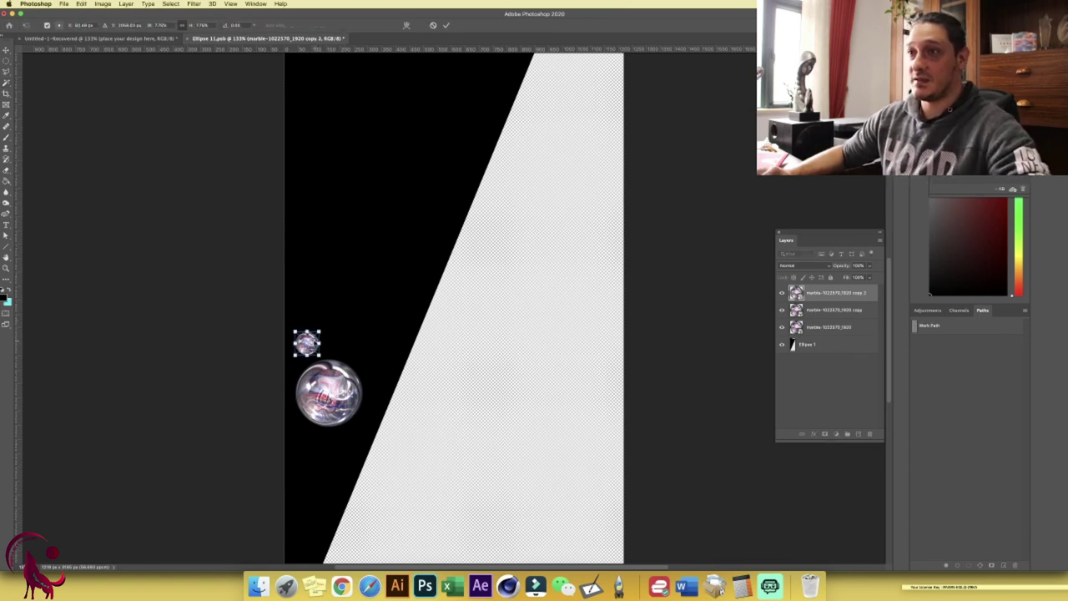
left_click_drag(309, 343, 400, 306)
key("Return")
key("ctrl+j")
key("ctrl+t")
key("Return")
key("ctrl+j")
key("ctrl+t")
key("Return")
- Duplicate the medium marble and enlarge the copy to roughly twice its size above the arc of small marbles
left_click(343, 367)
key("ctrl+j")
key("ctrl+t")
key("Return")
- Add five progressively smaller marble copies in a curved trail from below the medium marble toward the wedge's tip
key("ctrl+j")
key("ctrl+t")
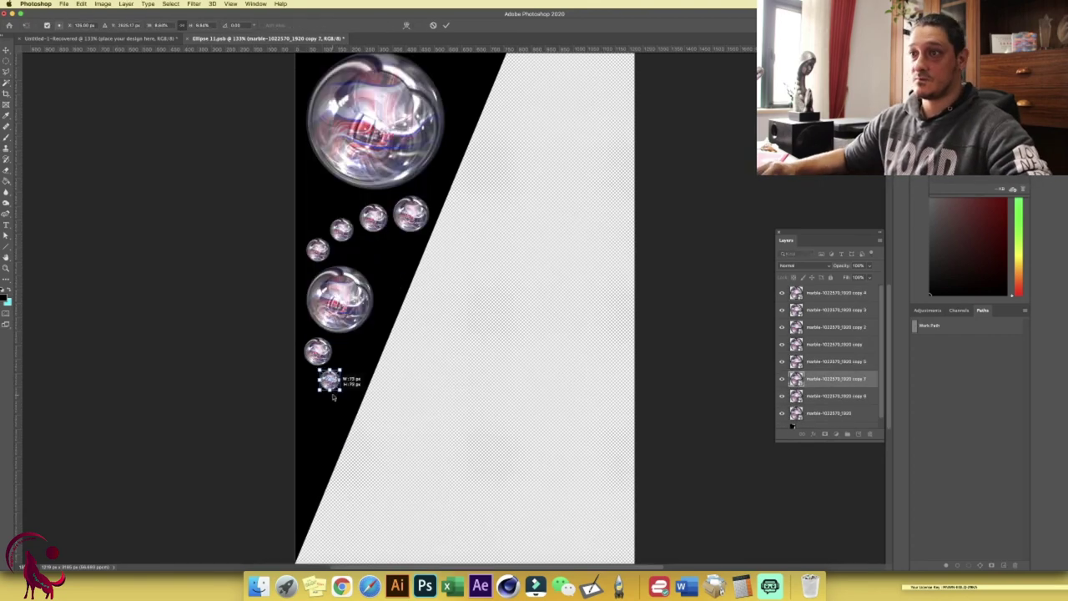
key("Return")
key("v")
key("ctrl+j")
key("ctrl+t")
key("Return")
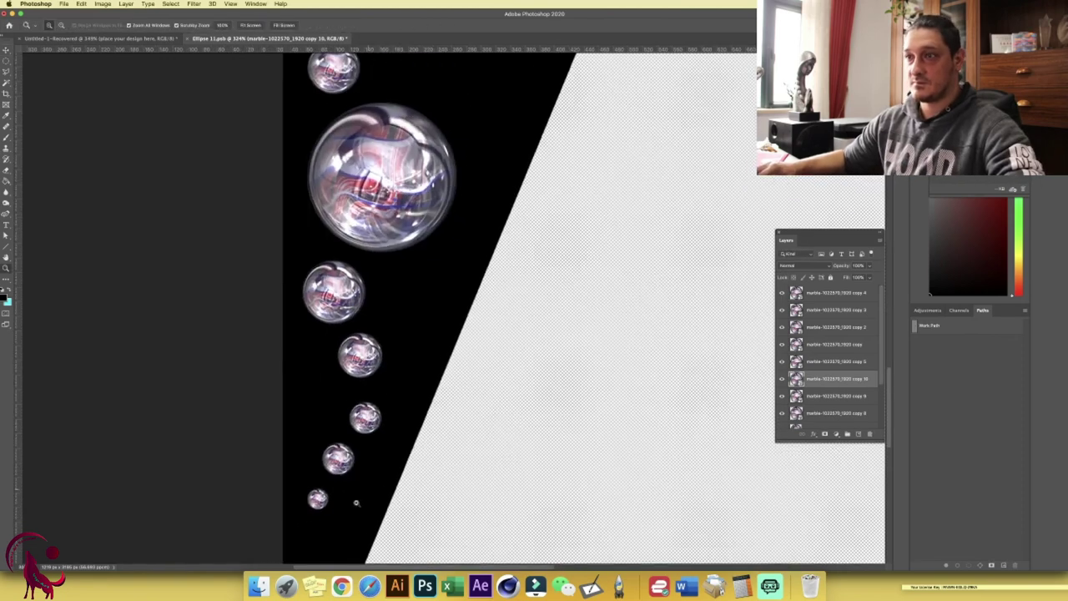
- Hide the Ellipse 1 layer, then save and close the wedge smart object to update the mandala with the marbles
key("z")
left_click_drag(326, 529, 404, 455)
left_click(404, 455, "alt")
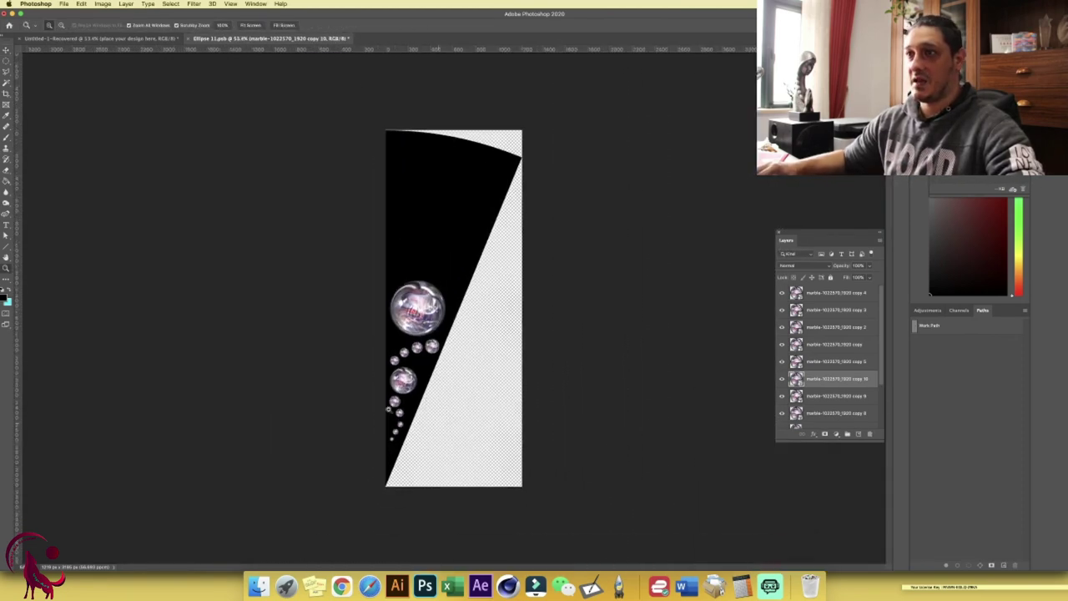
key("v")
scroll(826, 367, "down", 3)
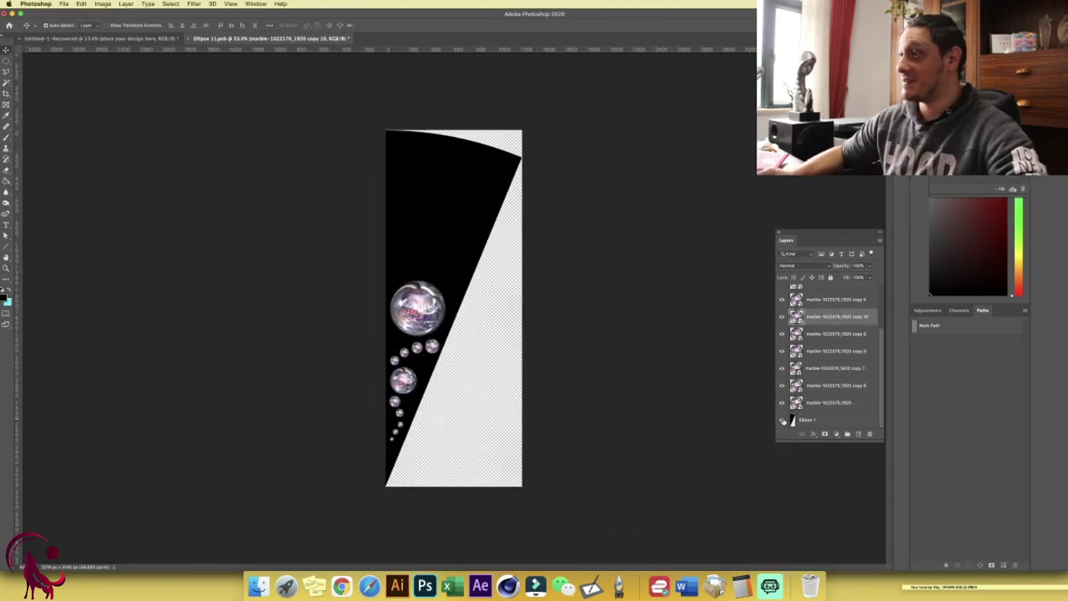
left_click(783, 420)
left_click(189, 39)
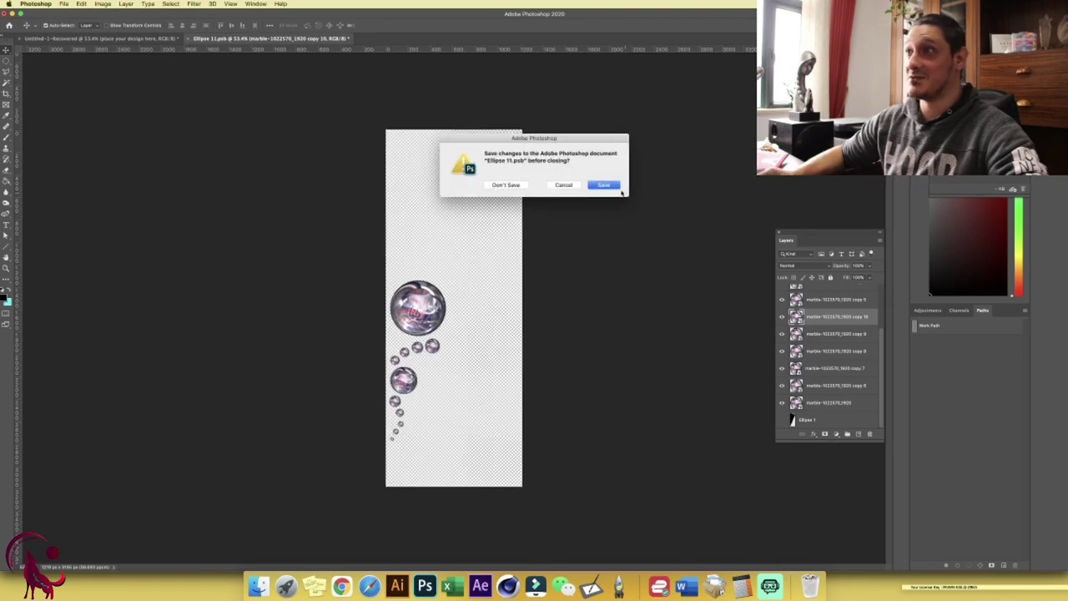
left_click(605, 185)
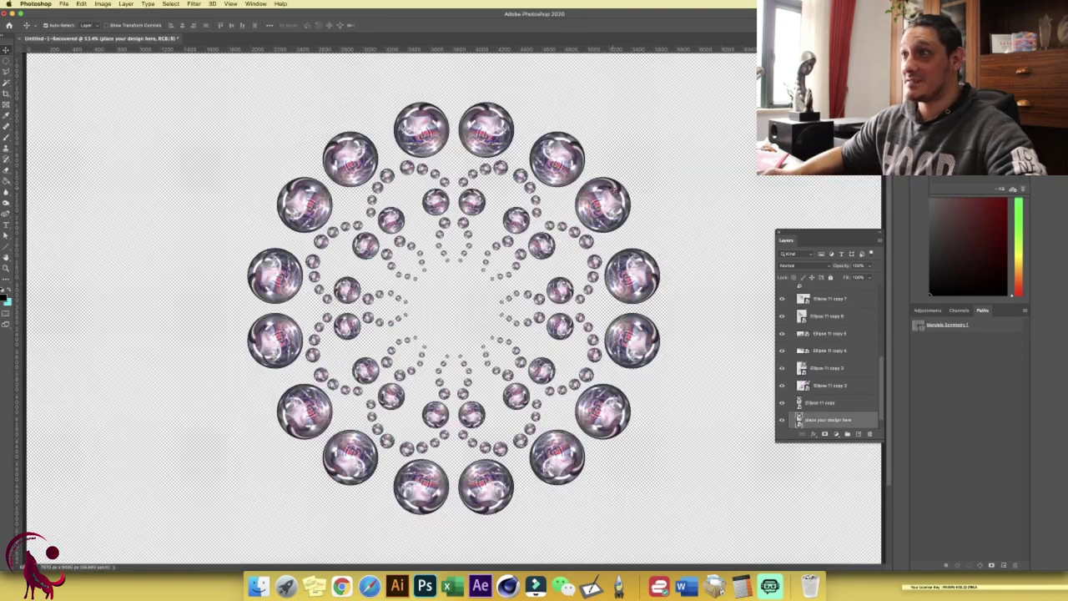
key("z")
left_click_drag(436, 306, 470, 310)
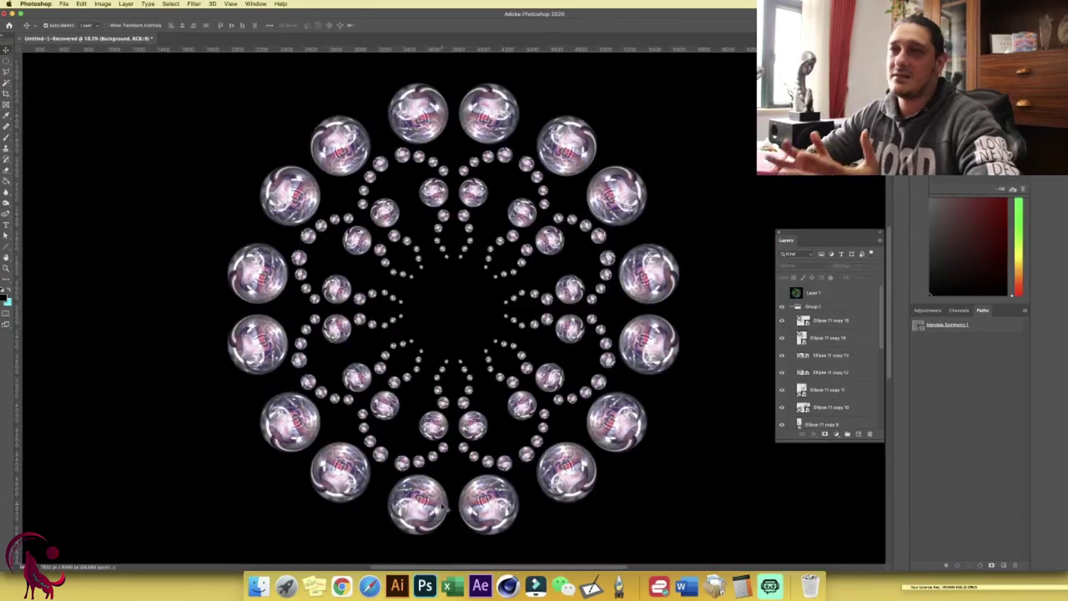